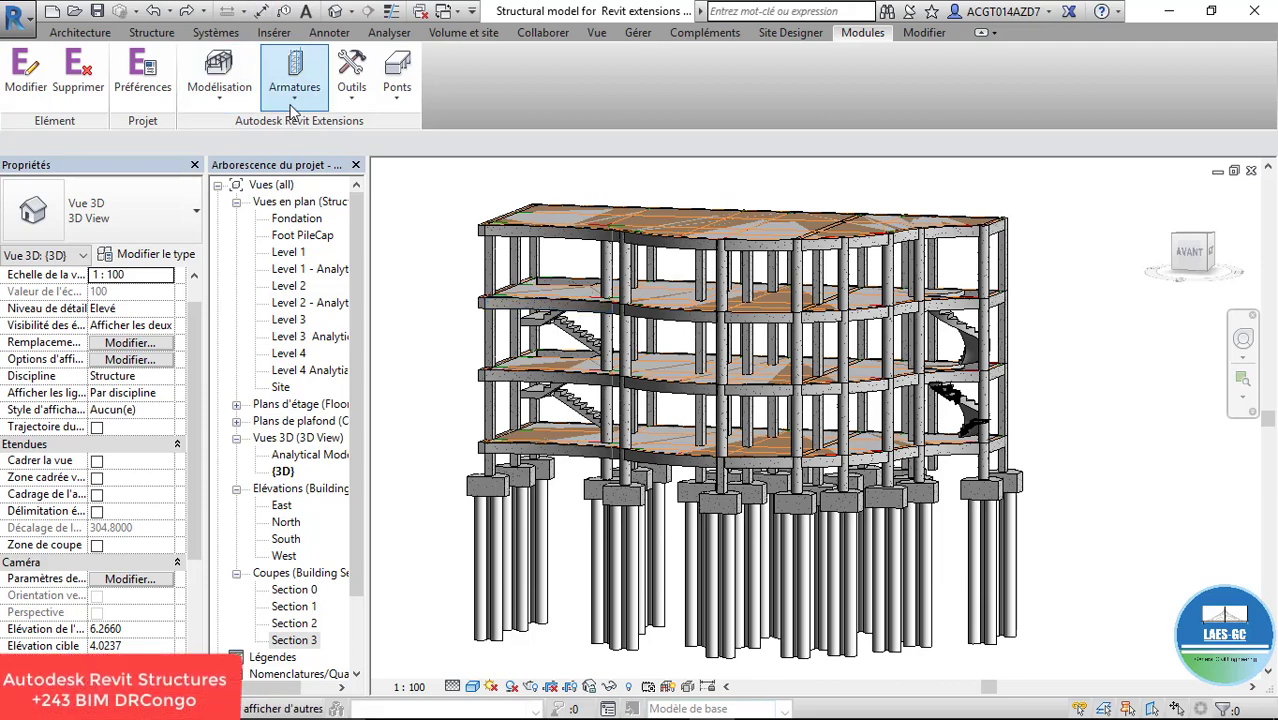
{"action": "left_click", "coordinate": [294, 72]}
{"action": "left_click", "coordinate": [141, 33]}
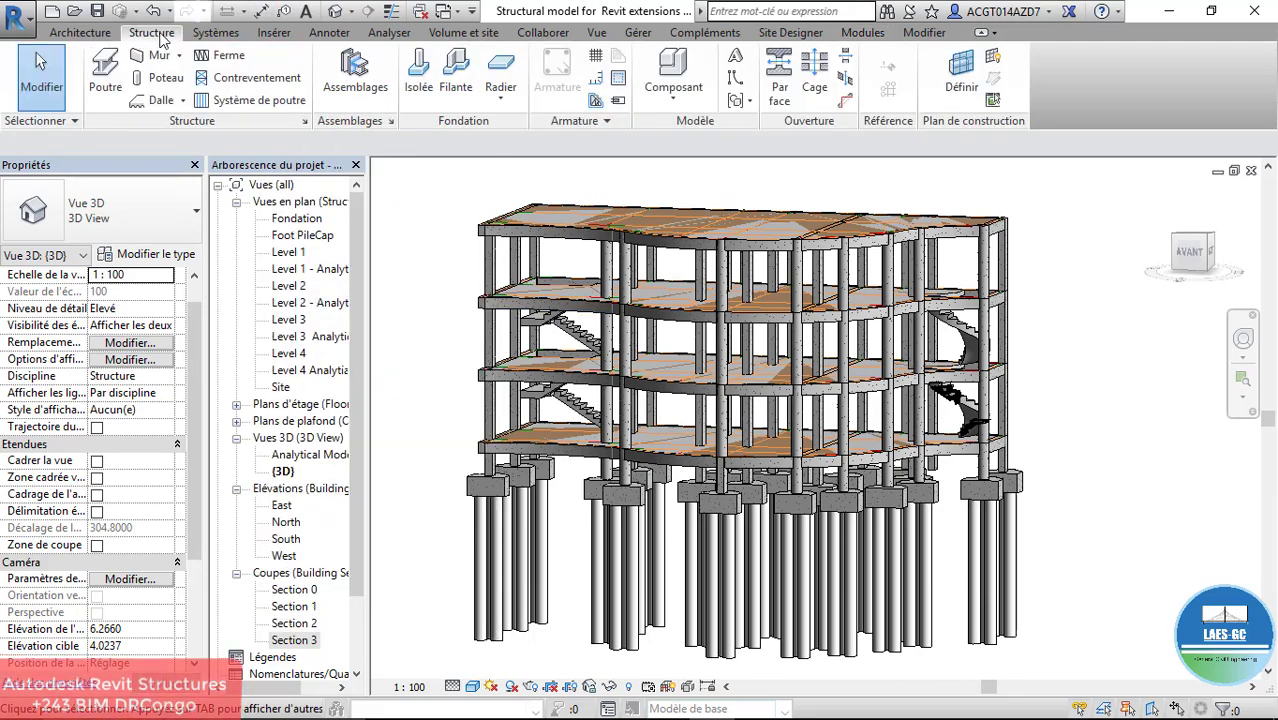
Switch to the LibreOffice Impress training presentation and display slide 5 with the trainer's details
{"action": "left_click", "coordinate": [849, 701]}
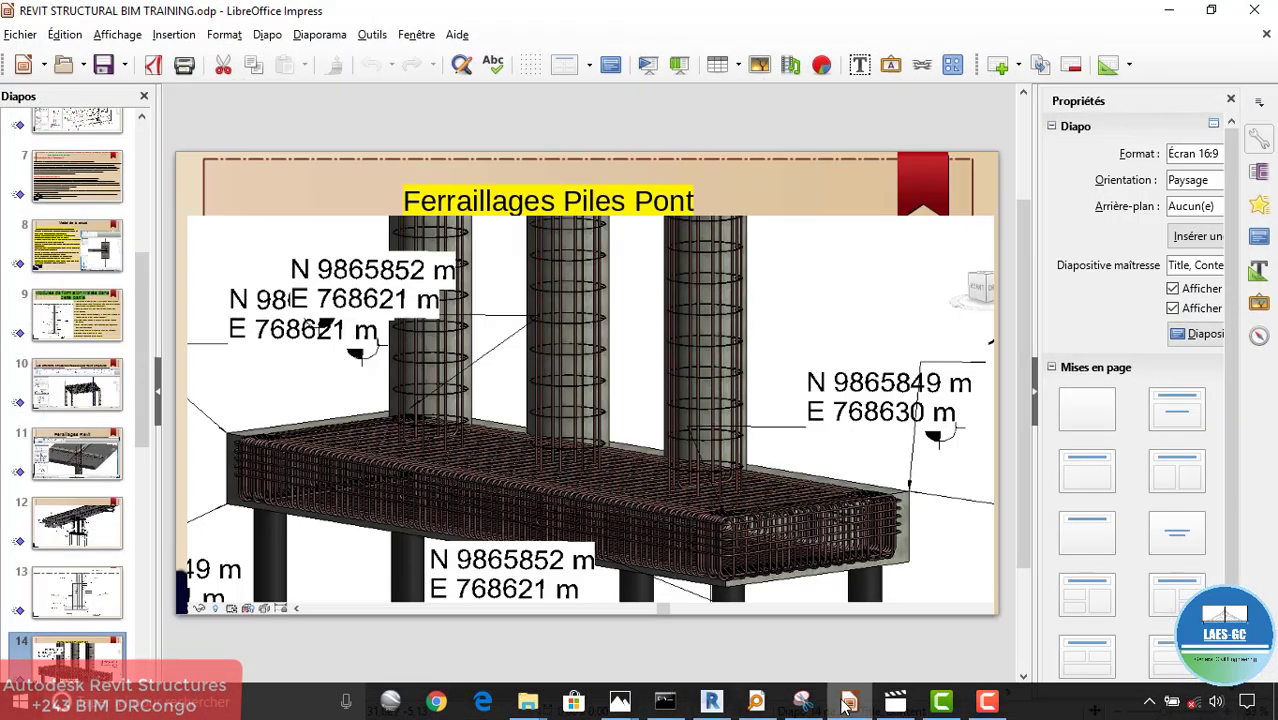
{"action": "scroll", "coordinate": [118, 302], "scroll_direction": "down", "scroll_amount": 2}
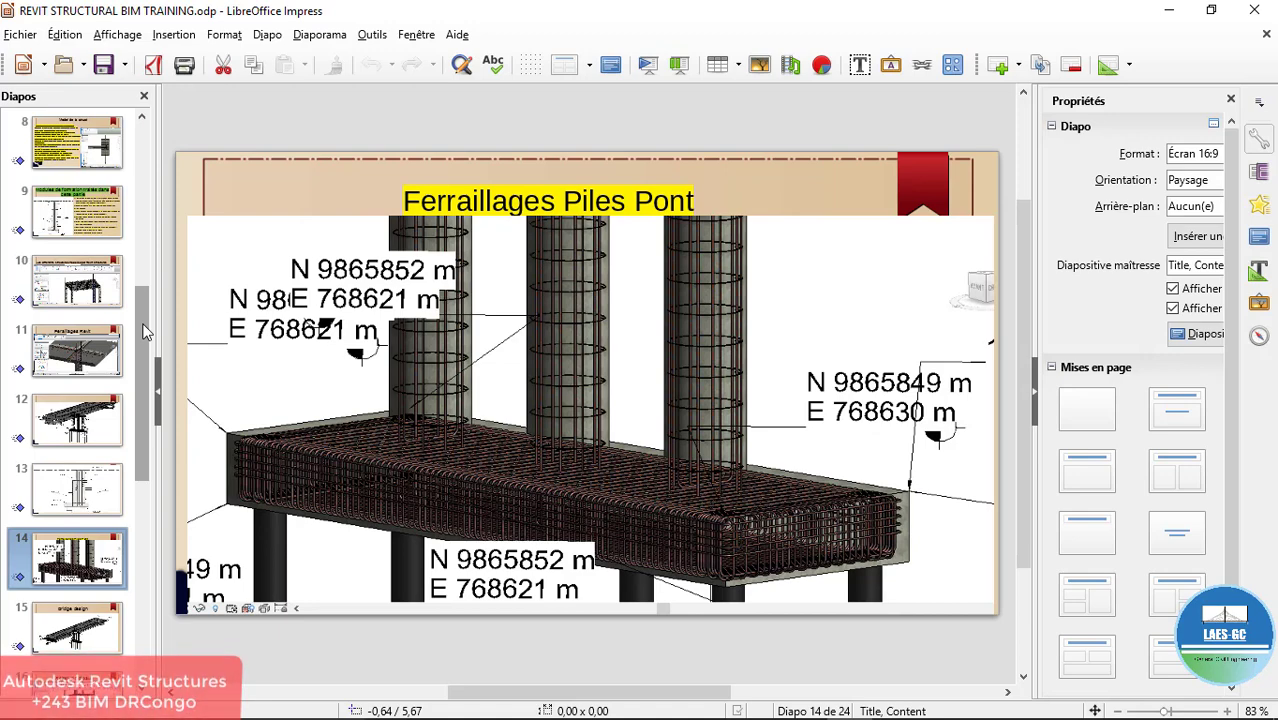
{"action": "scroll", "coordinate": [145, 330], "scroll_direction": "up", "scroll_amount": 5}
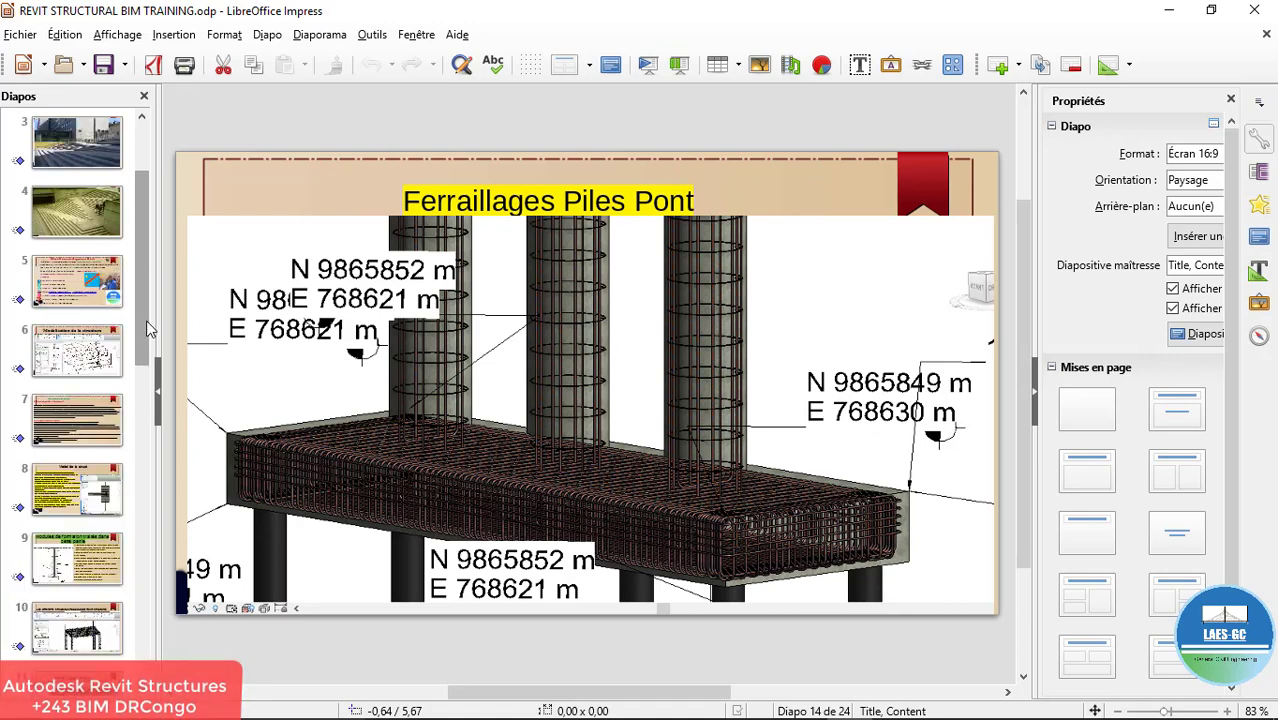
{"action": "left_click", "coordinate": [105, 283]}
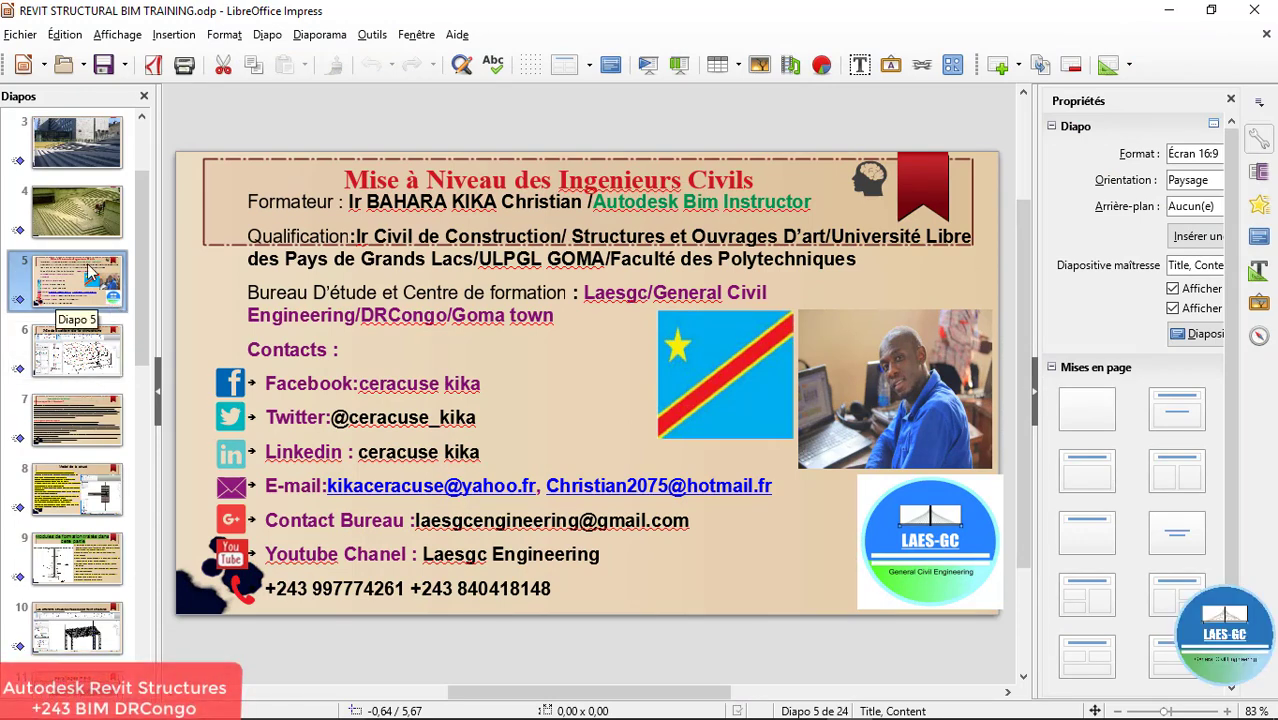
Switch back to Revit and examine the structural model's beams, columns, stairs and pile foundations from several sides
{"action": "mouse_move", "coordinate": [808, 710]}
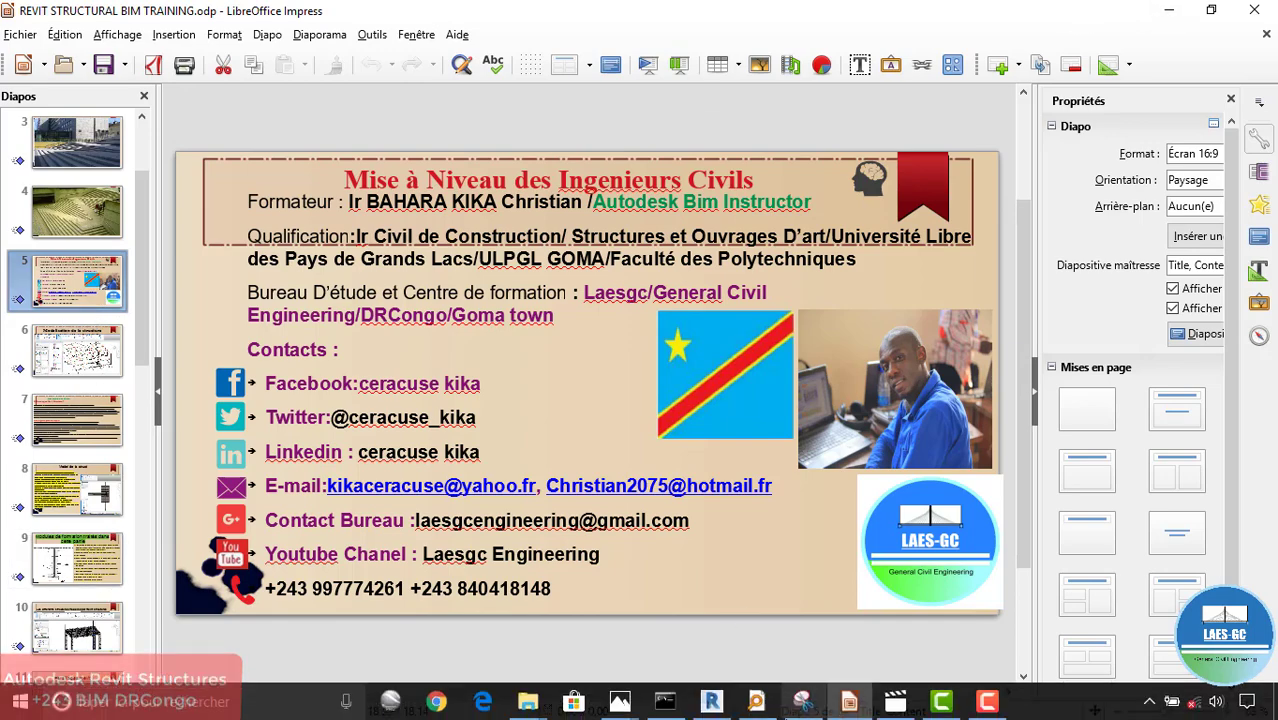
{"action": "left_click", "coordinate": [712, 702]}
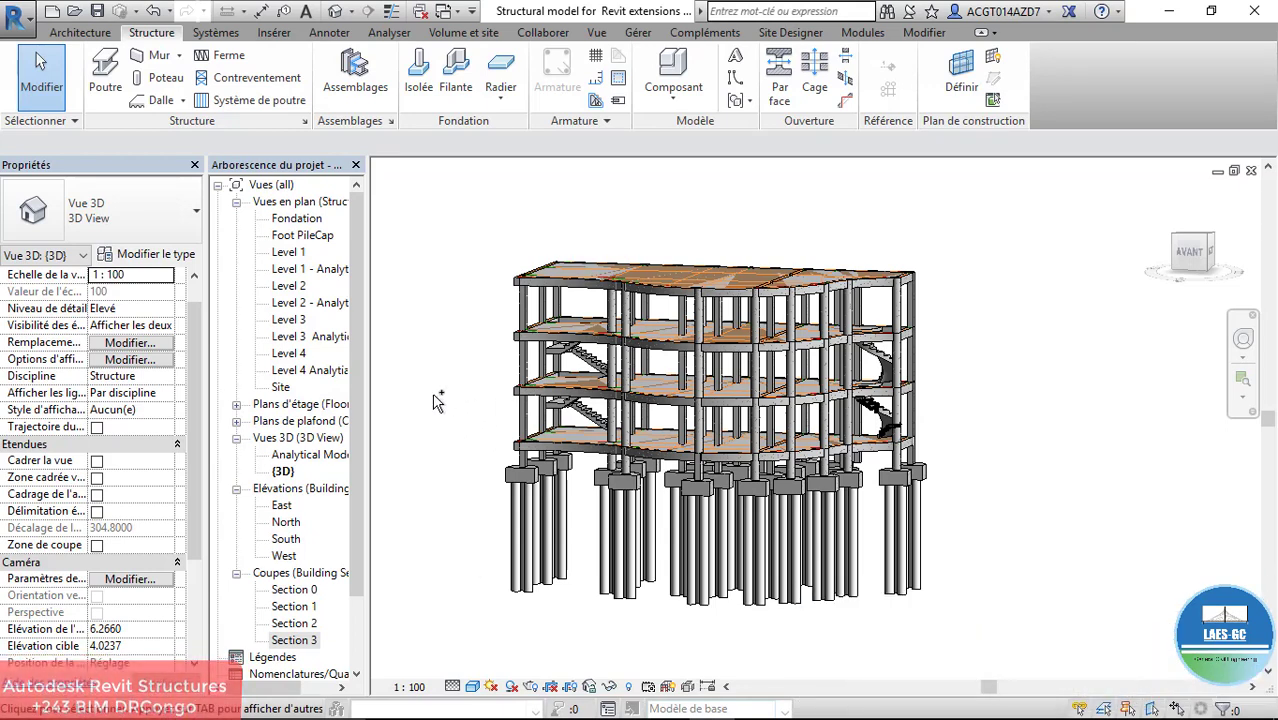
{"action": "middle_click_drag", "start_coordinate": [390, 347], "coordinate": [573, 374], "text": "shift"}
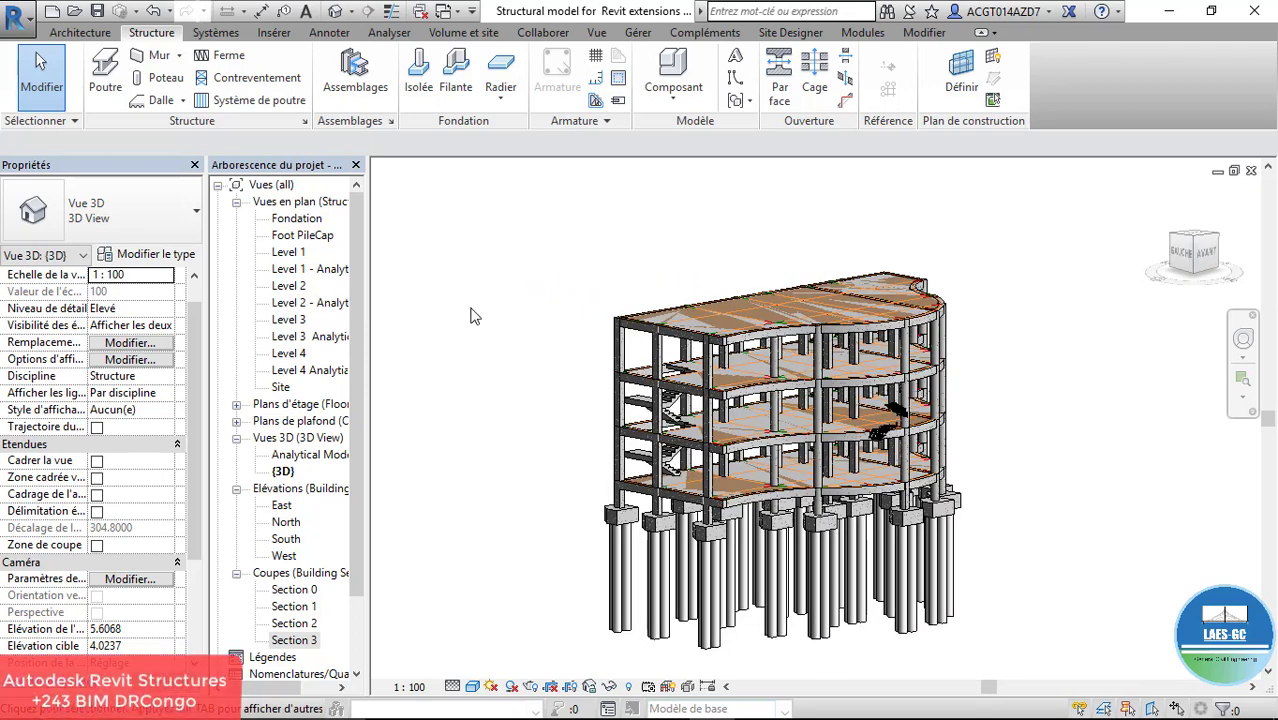
{"action": "scroll", "coordinate": [968, 386], "scroll_direction": "up", "scroll_amount": 2}
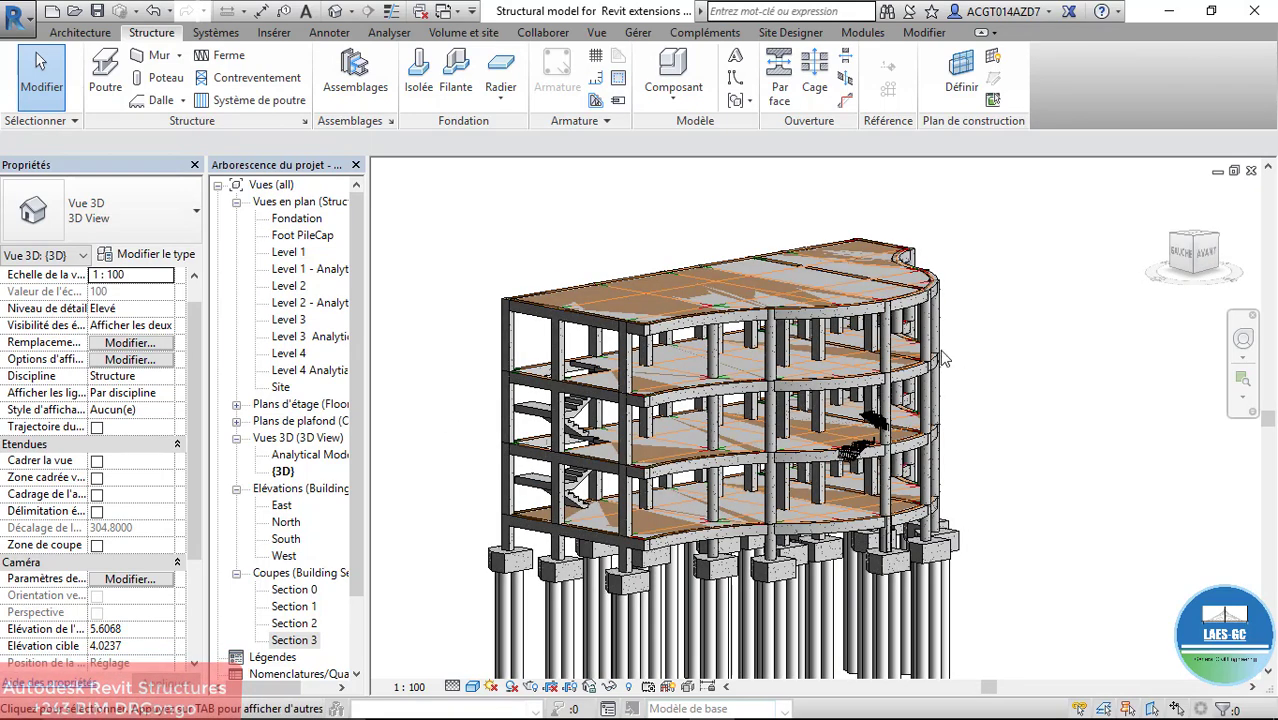
{"action": "middle_click_drag", "start_coordinate": [941, 356], "coordinate": [826, 327], "text": "shift"}
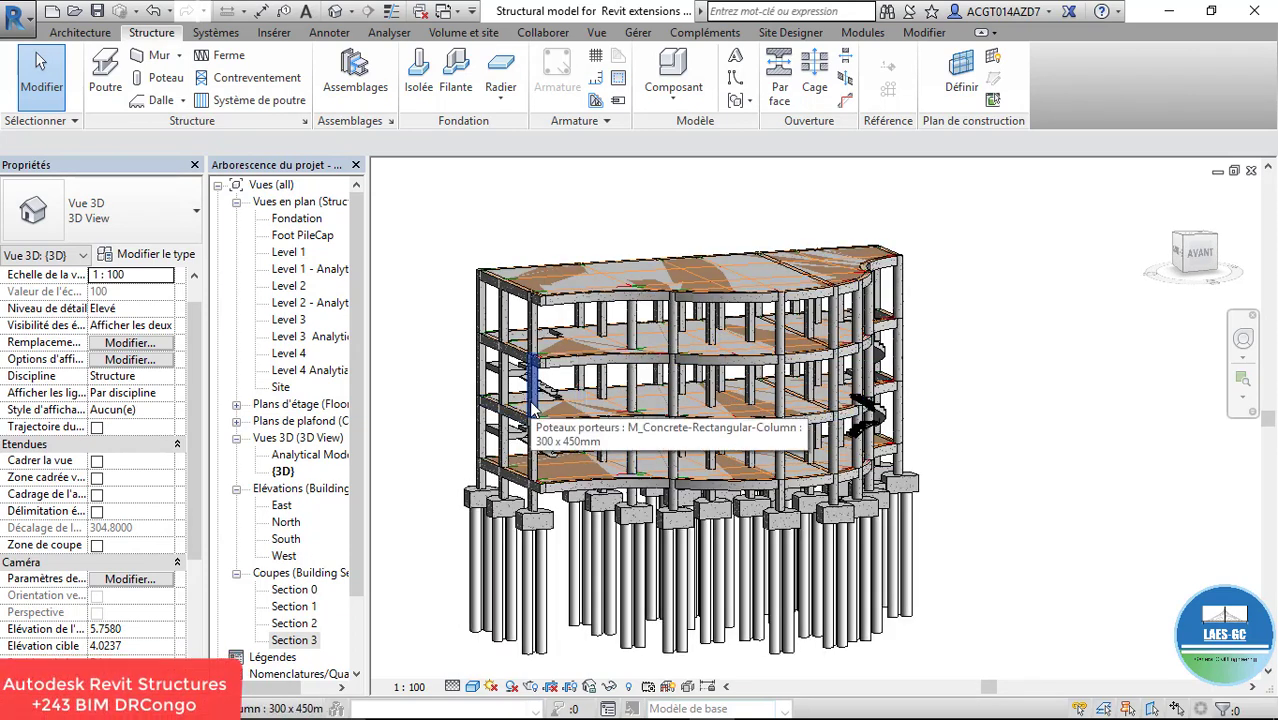
{"action": "middle_click_drag", "start_coordinate": [533, 405], "coordinate": [330, 405], "text": "shift"}
{"action": "middle_click_drag", "start_coordinate": [867, 404], "coordinate": [679, 399], "text": "shift"}
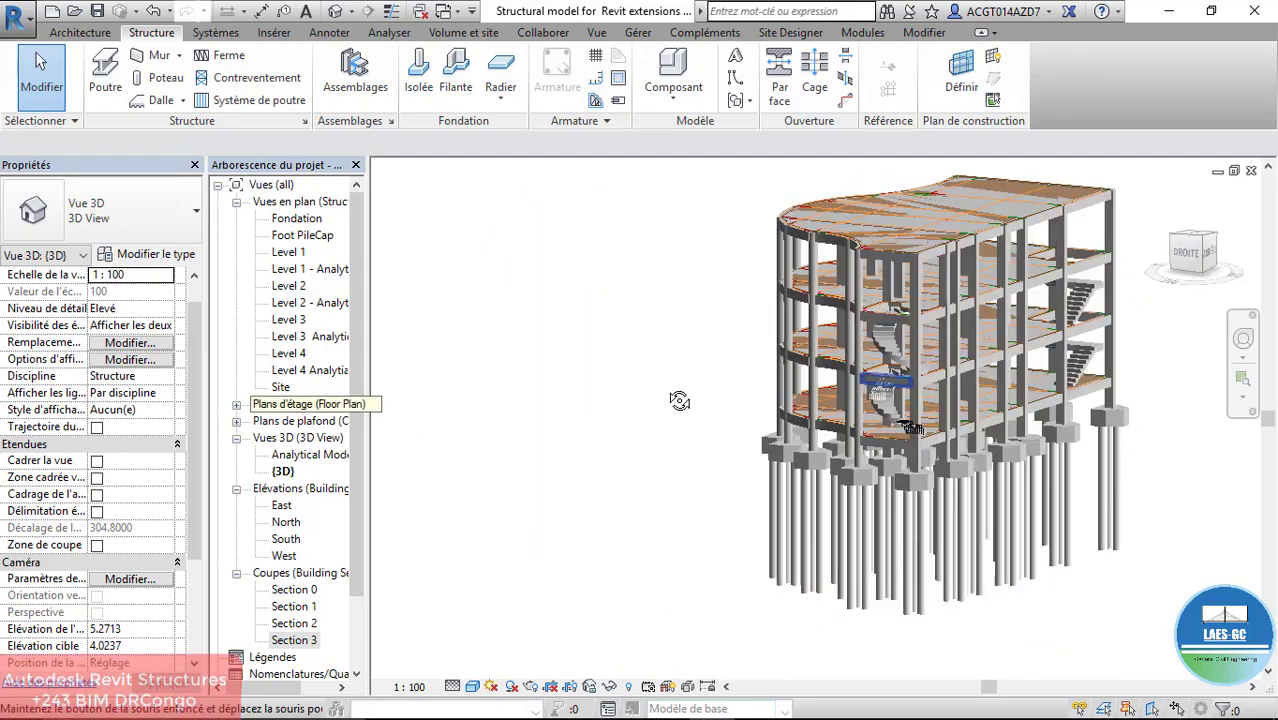
{"action": "scroll", "coordinate": [882, 325], "scroll_direction": "up", "scroll_amount": 5}
{"action": "scroll", "coordinate": [706, 437], "scroll_direction": "down", "scroll_amount": 5}
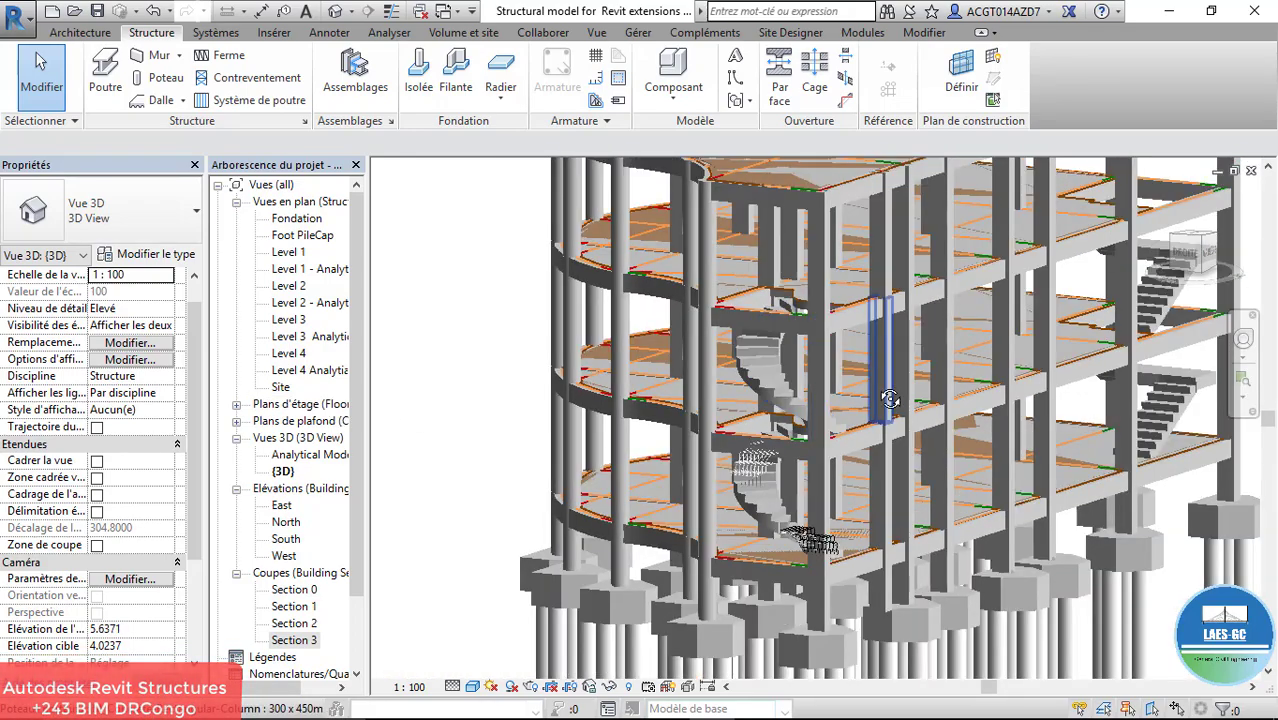
{"action": "middle_click_drag", "start_coordinate": [706, 437], "coordinate": [1015, 450], "text": "shift"}
{"action": "scroll", "coordinate": [536, 389], "scroll_direction": "down", "scroll_amount": 4}
{"action": "scroll", "coordinate": [764, 420], "scroll_direction": "up", "scroll_amount": 4}
{"action": "scroll", "coordinate": [816, 395], "scroll_direction": "down", "scroll_amount": 3}
{"action": "scroll", "coordinate": [1015, 450], "scroll_direction": "down", "scroll_amount": 3}
{"action": "scroll", "coordinate": [755, 457], "scroll_direction": "up", "scroll_amount": 4}
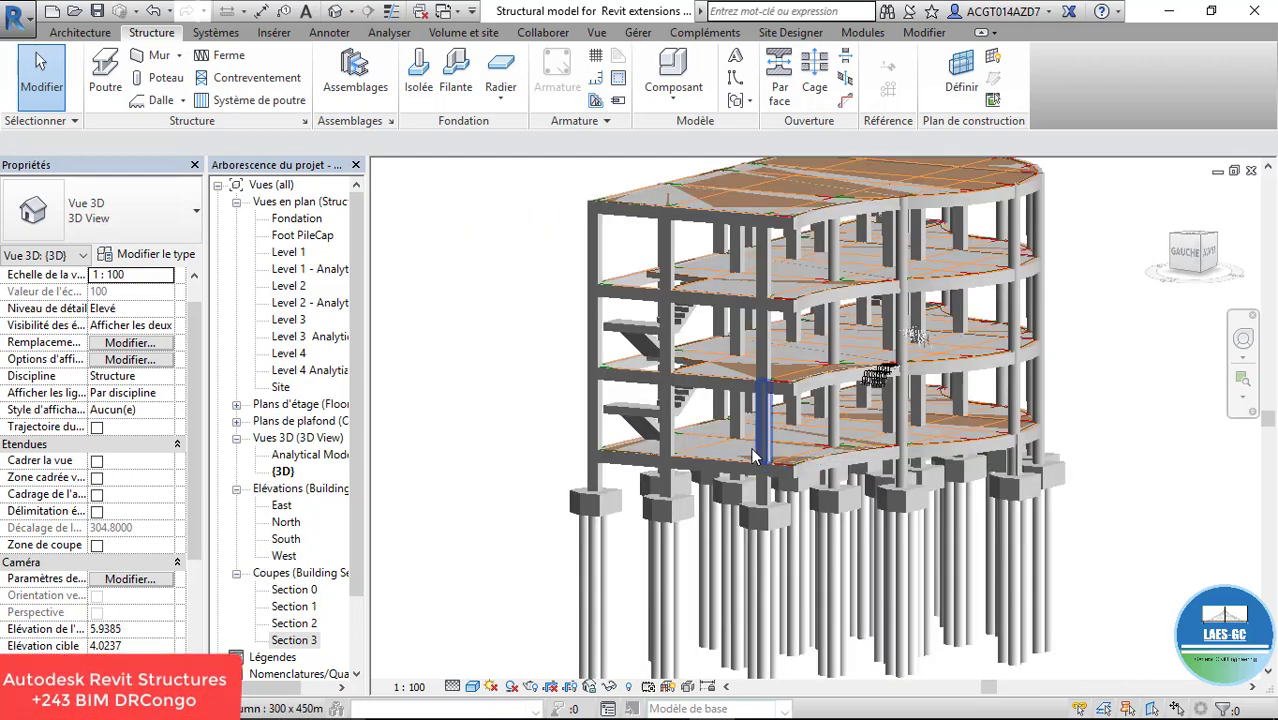
Select the four 300x450 rectangular concrete beams along the building's short end, one at each floor level
{"action": "scroll", "coordinate": [752, 447], "scroll_direction": "up", "scroll_amount": 4}
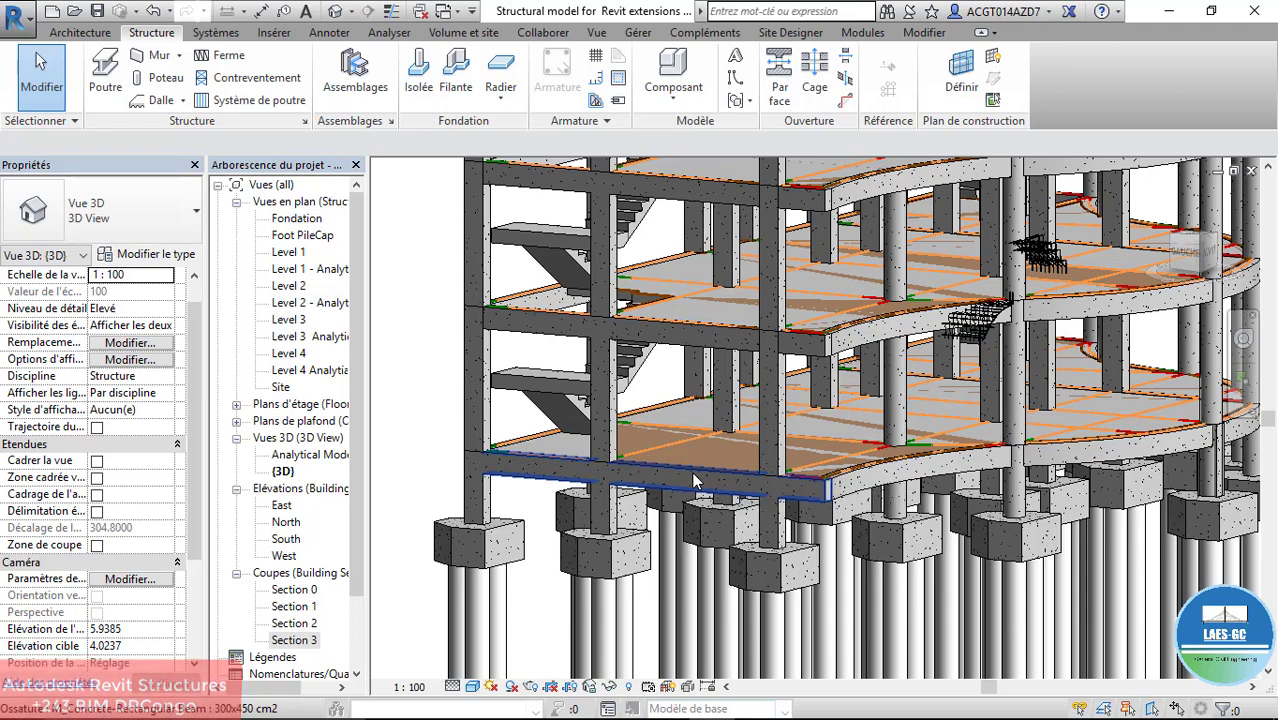
{"action": "left_click", "coordinate": [693, 477]}
{"action": "scroll", "coordinate": [713, 510], "scroll_direction": "down", "scroll_amount": 2}
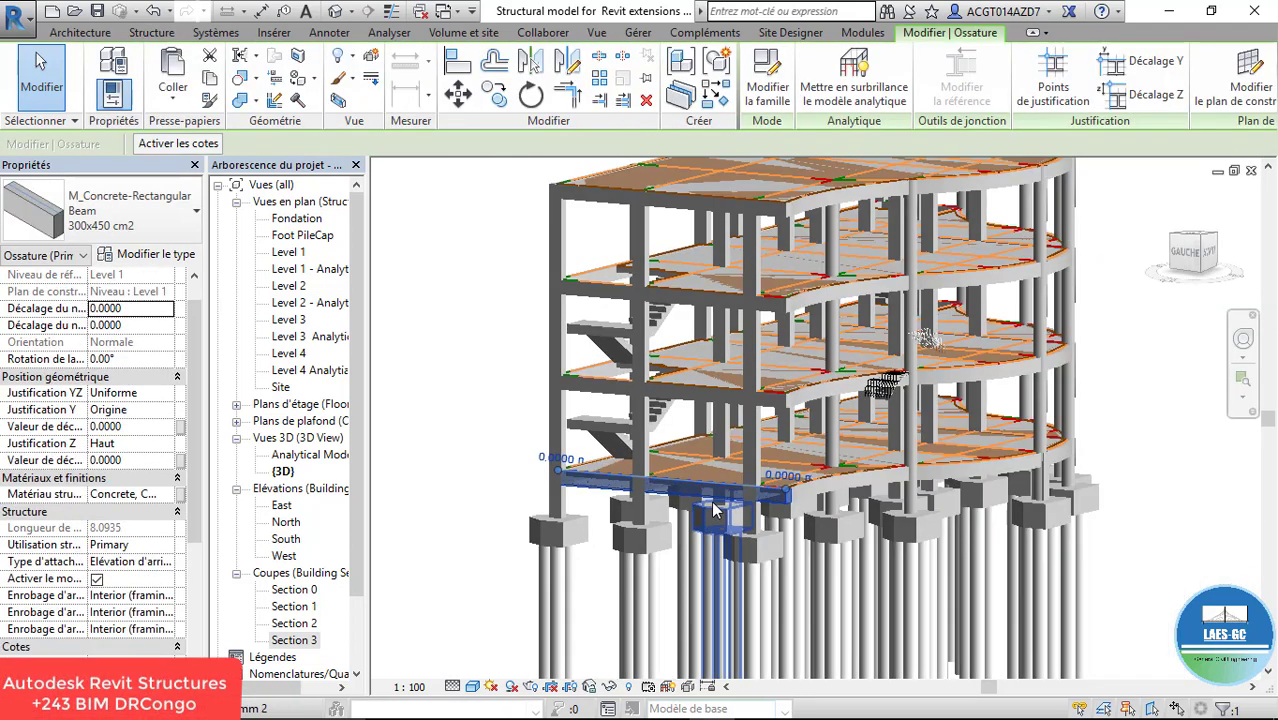
{"action": "left_click", "coordinate": [710, 398], "text": "ctrl"}
{"action": "left_click", "coordinate": [722, 300], "text": "ctrl"}
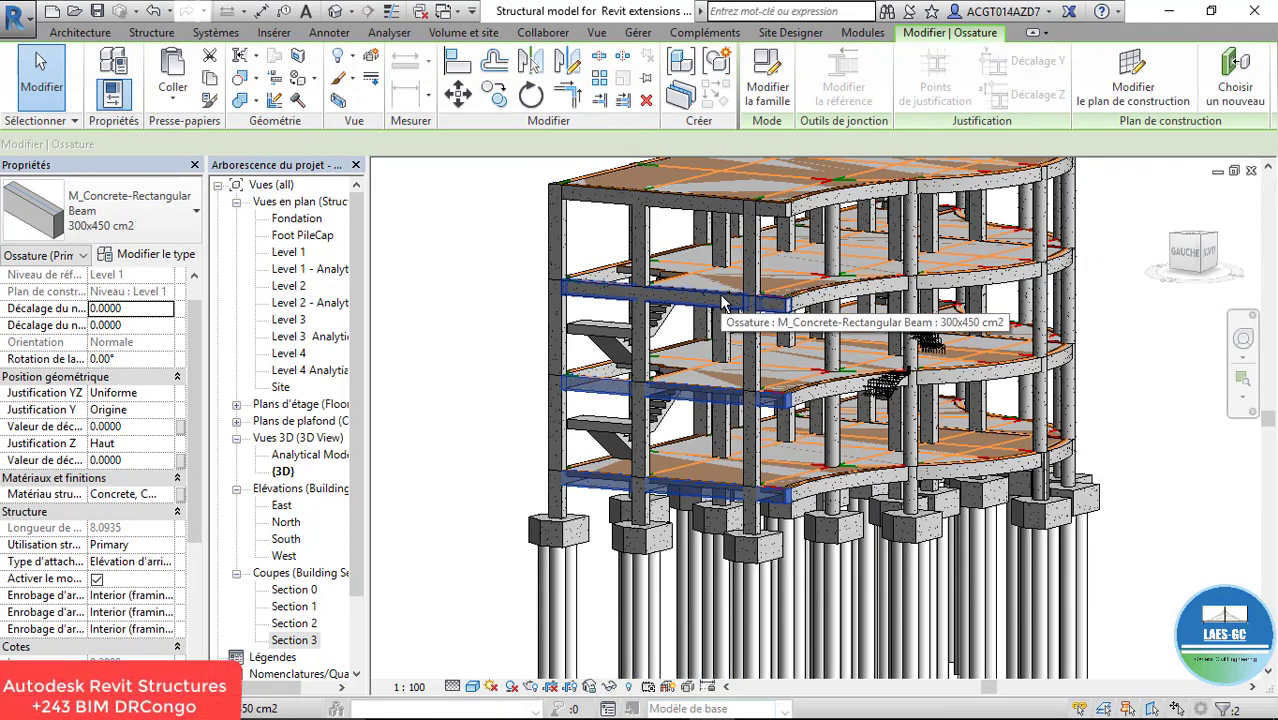
{"action": "left_click", "coordinate": [725, 212], "text": "ctrl"}
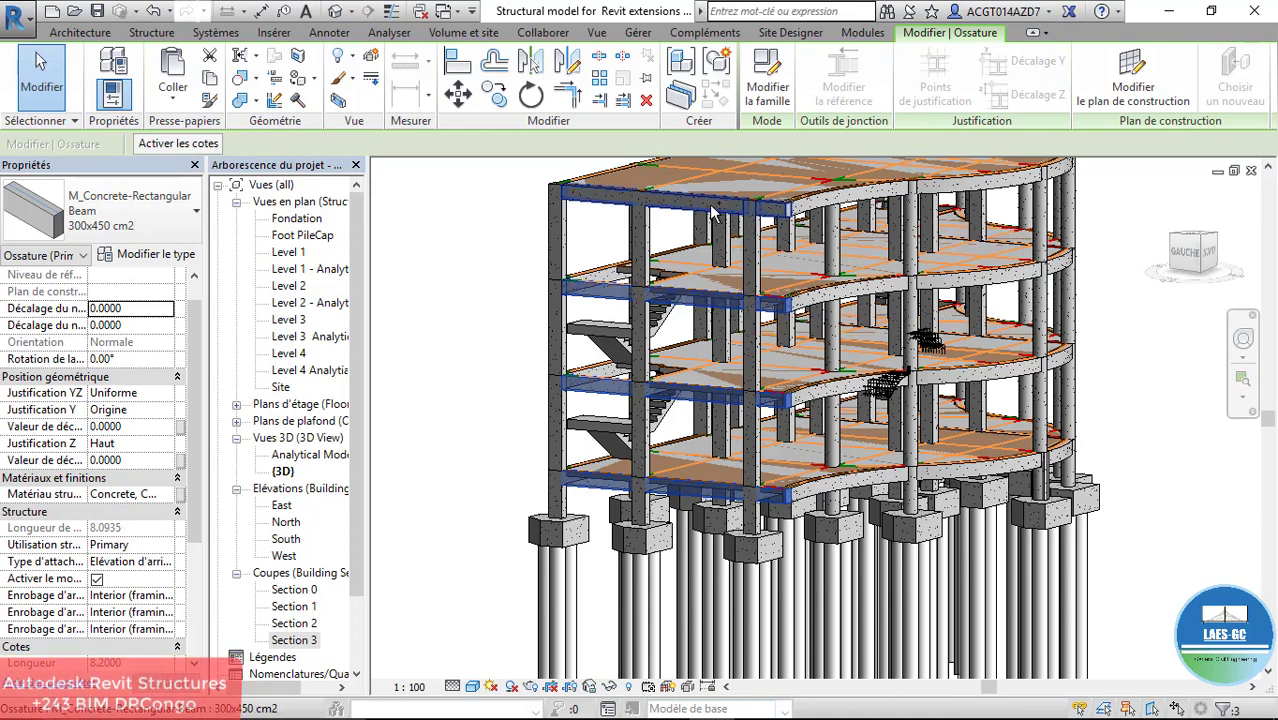
Change the 3D view's visual style to hidden line while keeping the four beams selected
{"action": "scroll", "coordinate": [620, 528], "scroll_direction": "down", "scroll_amount": 2}
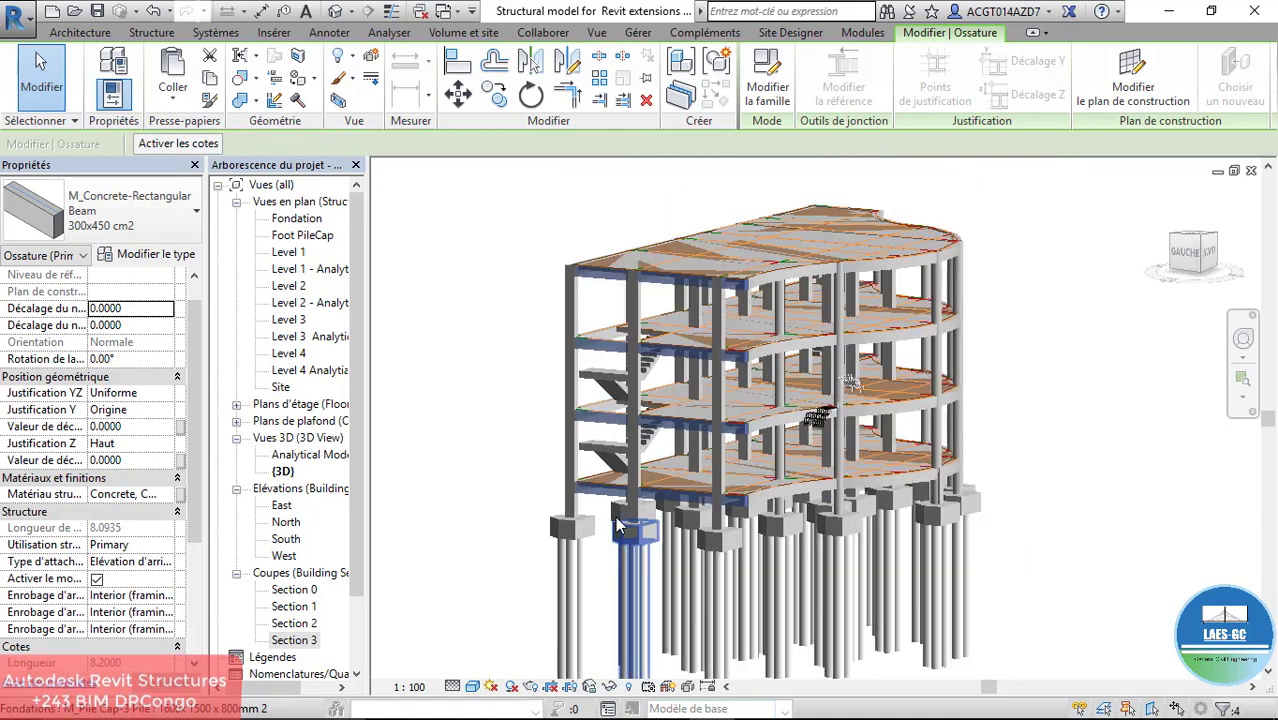
{"action": "left_click", "coordinate": [473, 686]}
{"action": "left_click", "coordinate": [552, 592]}
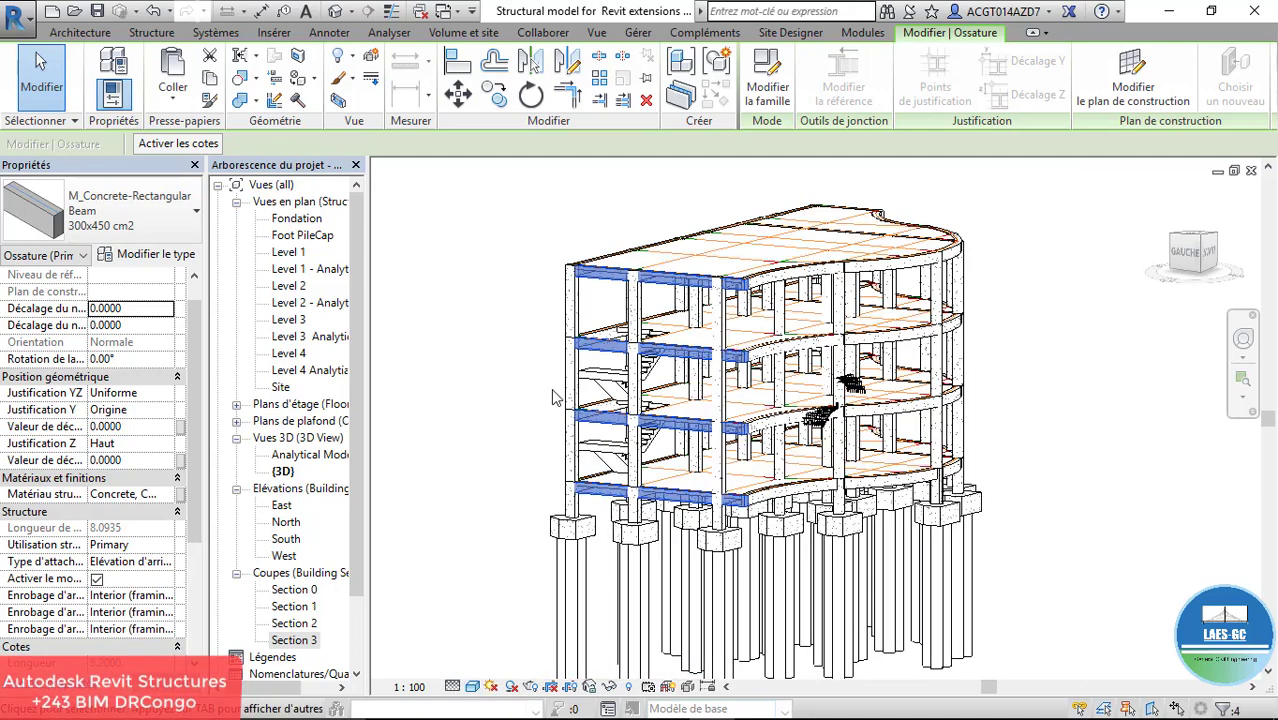
{"action": "scroll", "coordinate": [563, 420], "scroll_direction": "down", "scroll_amount": 1}
{"action": "scroll", "coordinate": [620, 368], "scroll_direction": "up", "scroll_amount": 1}
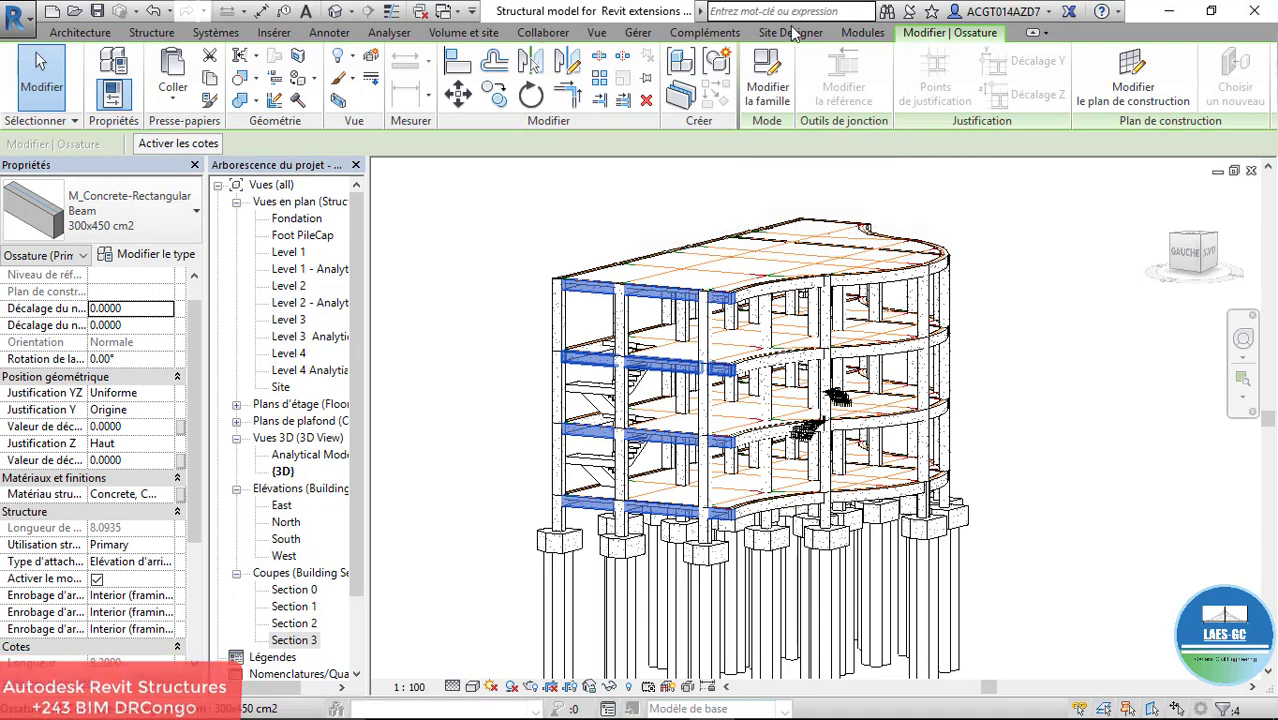
Start the Revit Extensions beam reinforcement tool (Poutres) for the four selected beams
{"action": "left_click", "coordinate": [152, 36]}
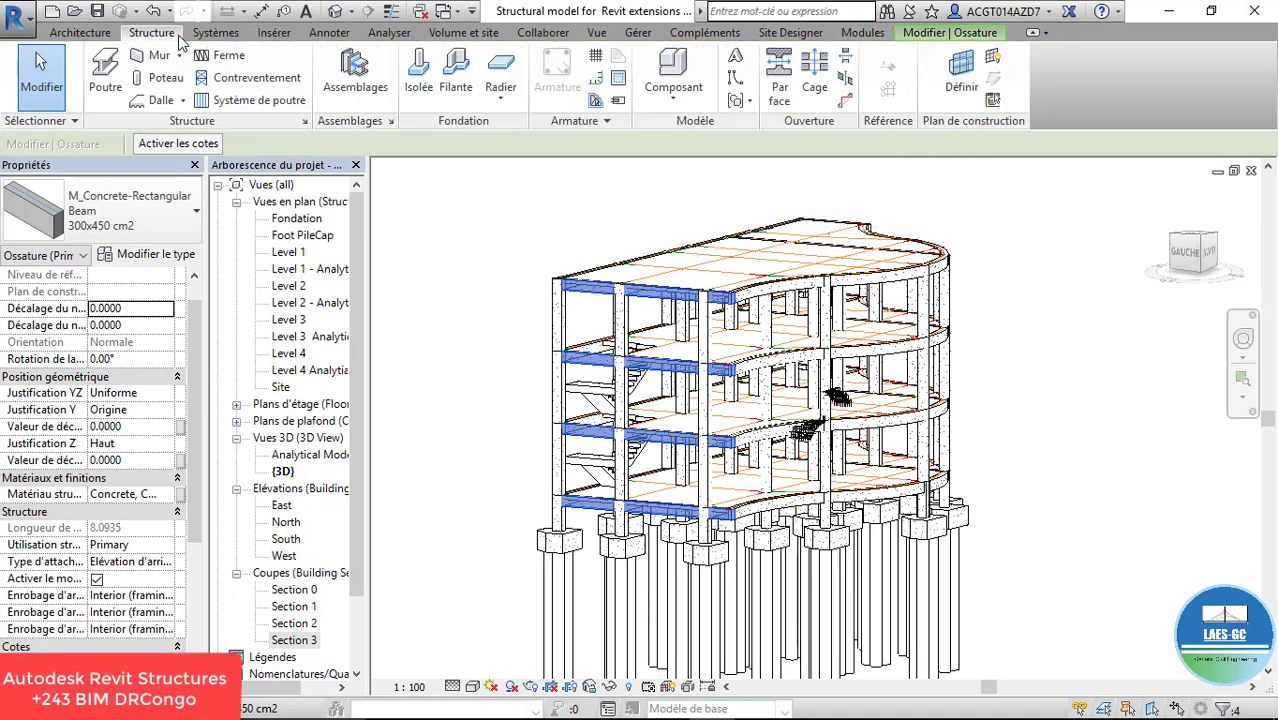
{"action": "left_click", "coordinate": [66, 34]}
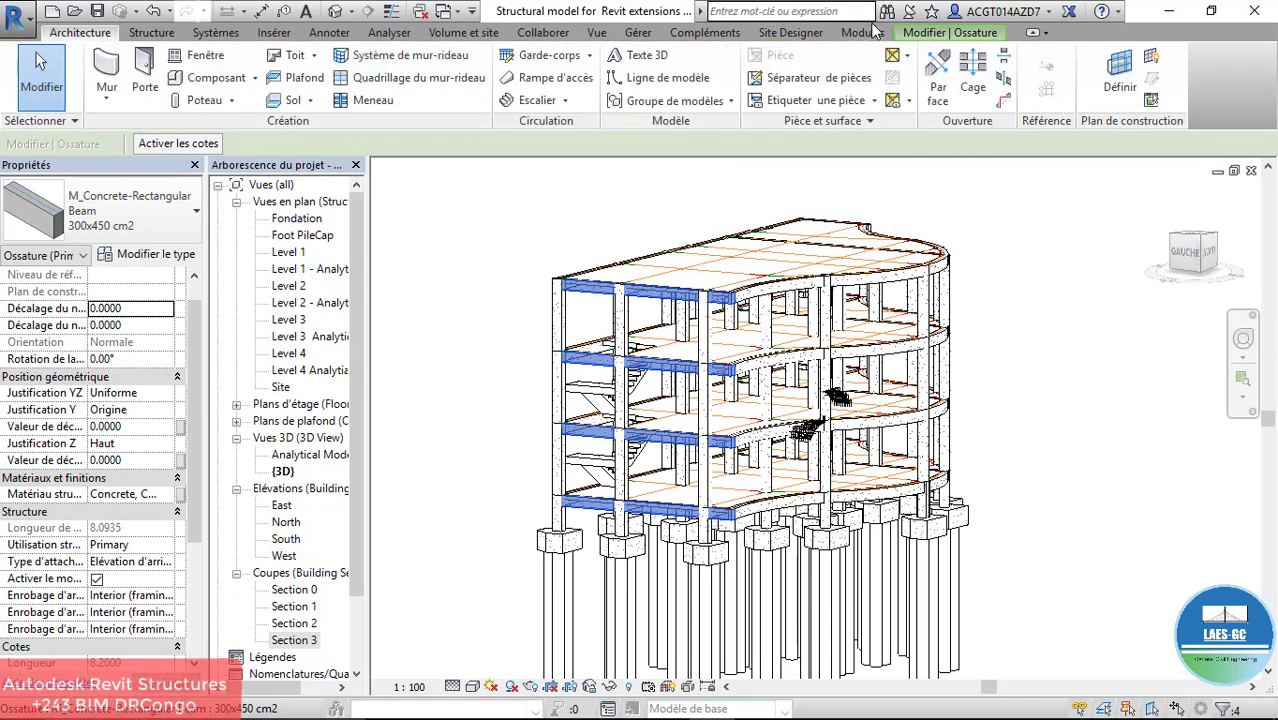
{"action": "left_click", "coordinate": [852, 36]}
{"action": "left_click", "coordinate": [294, 95]}
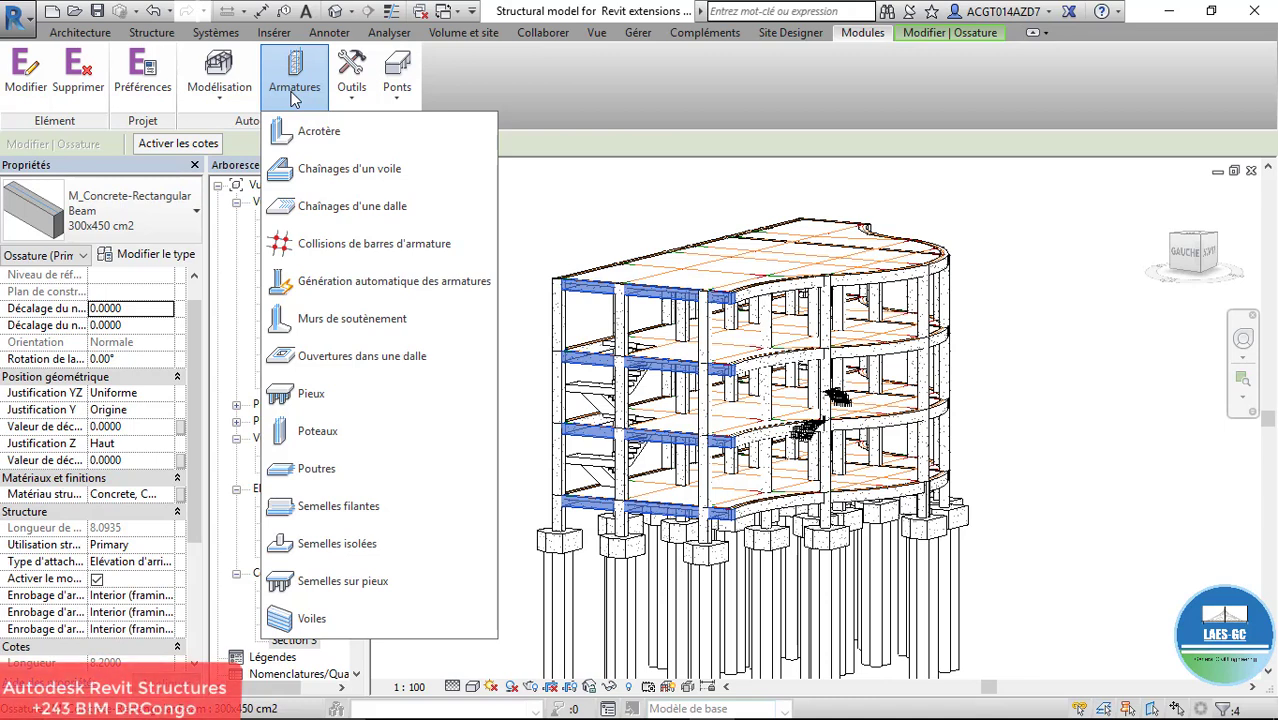
{"action": "left_click", "coordinate": [365, 464]}
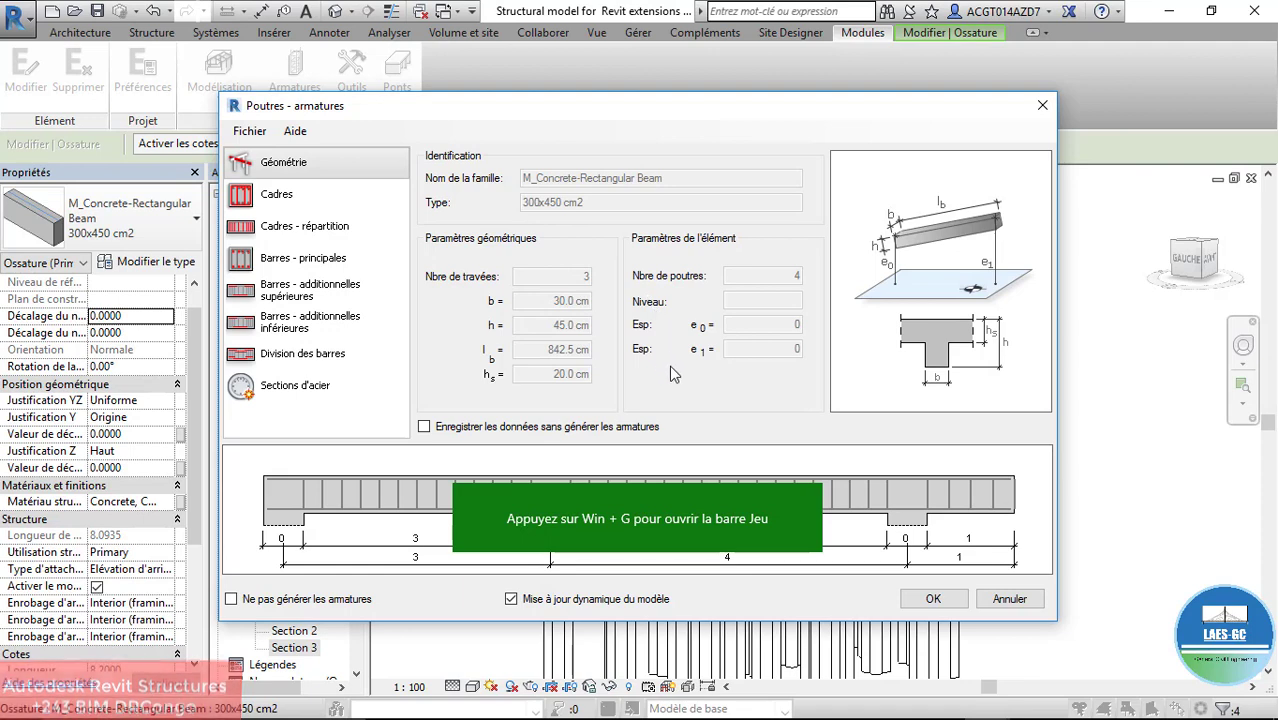
{"action": "key", "text": "Down"}
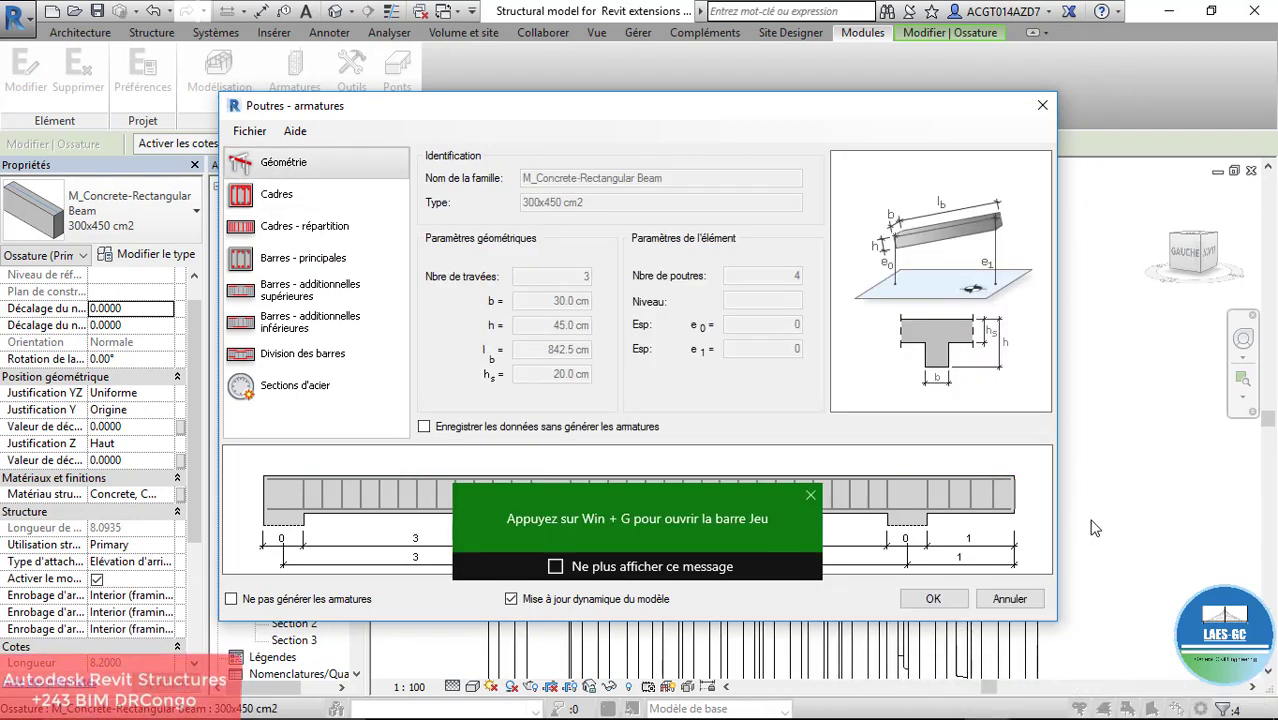
Set the beam stirrups to HA 6 (Fe400) bars with the cover Enrobage d'armature 1 <20 mm>
{"action": "left_click", "coordinate": [259, 193]}
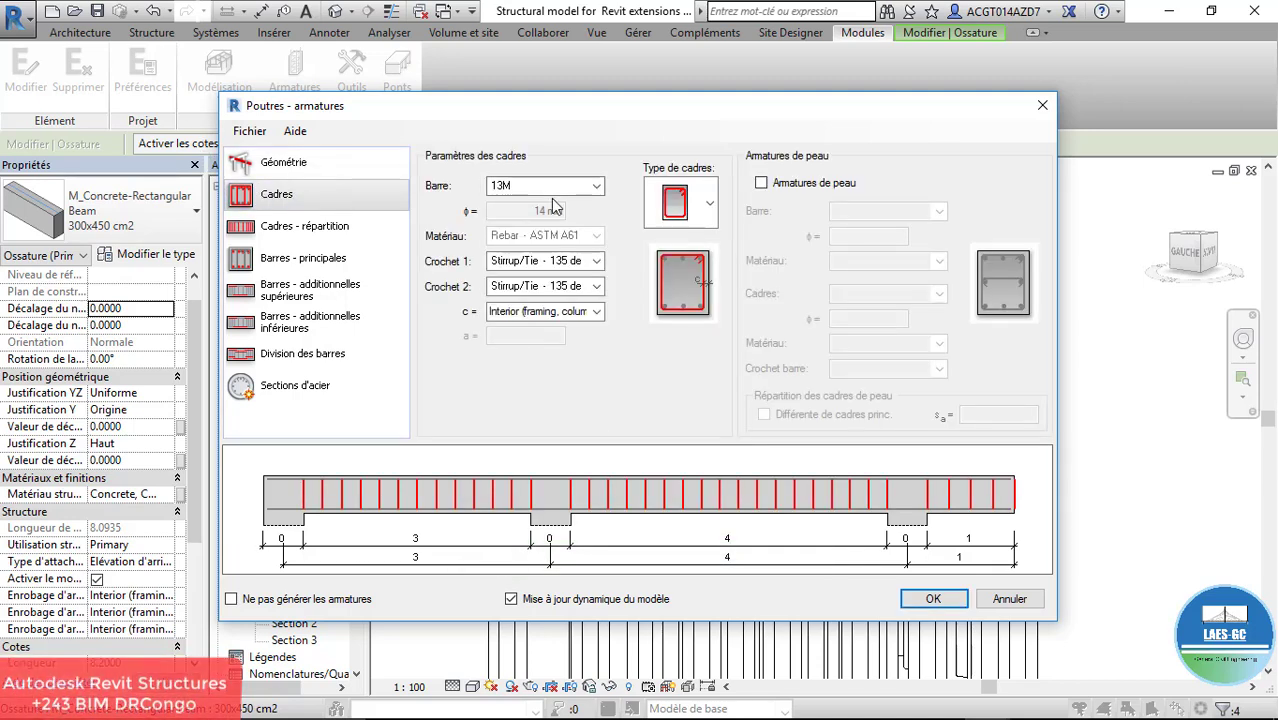
{"action": "left_click", "coordinate": [711, 205]}
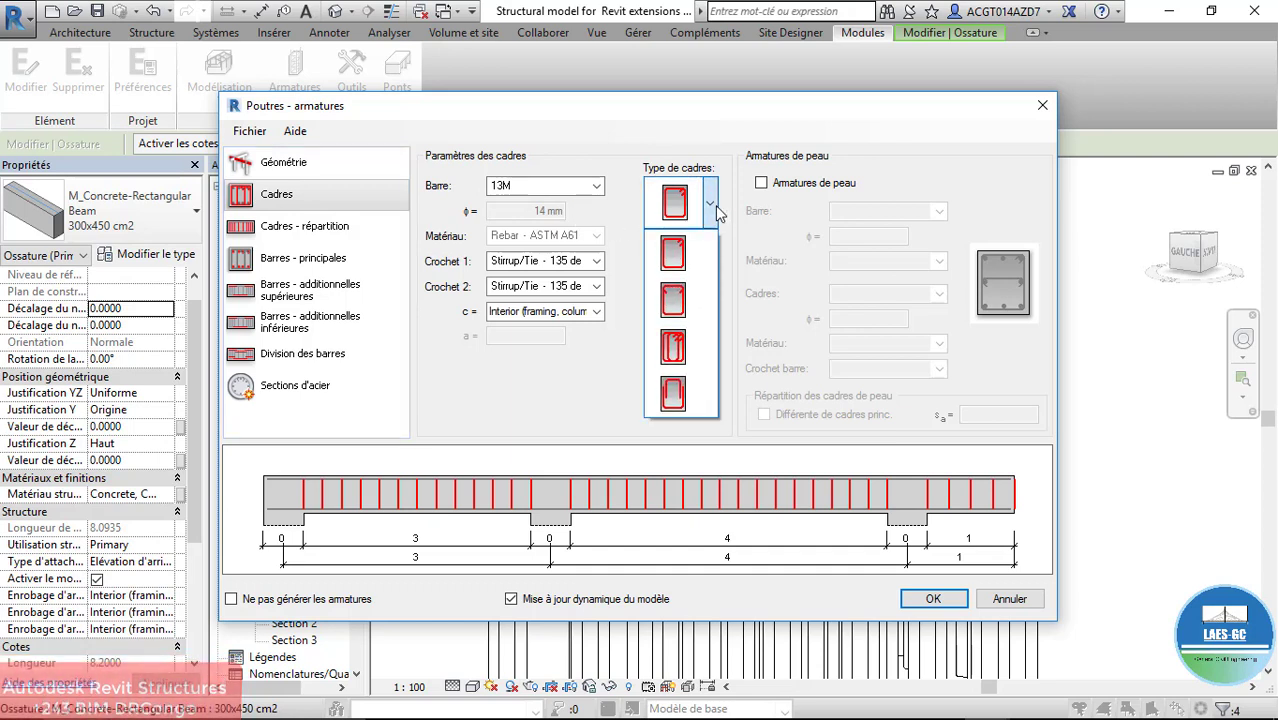
{"action": "left_click", "coordinate": [715, 205]}
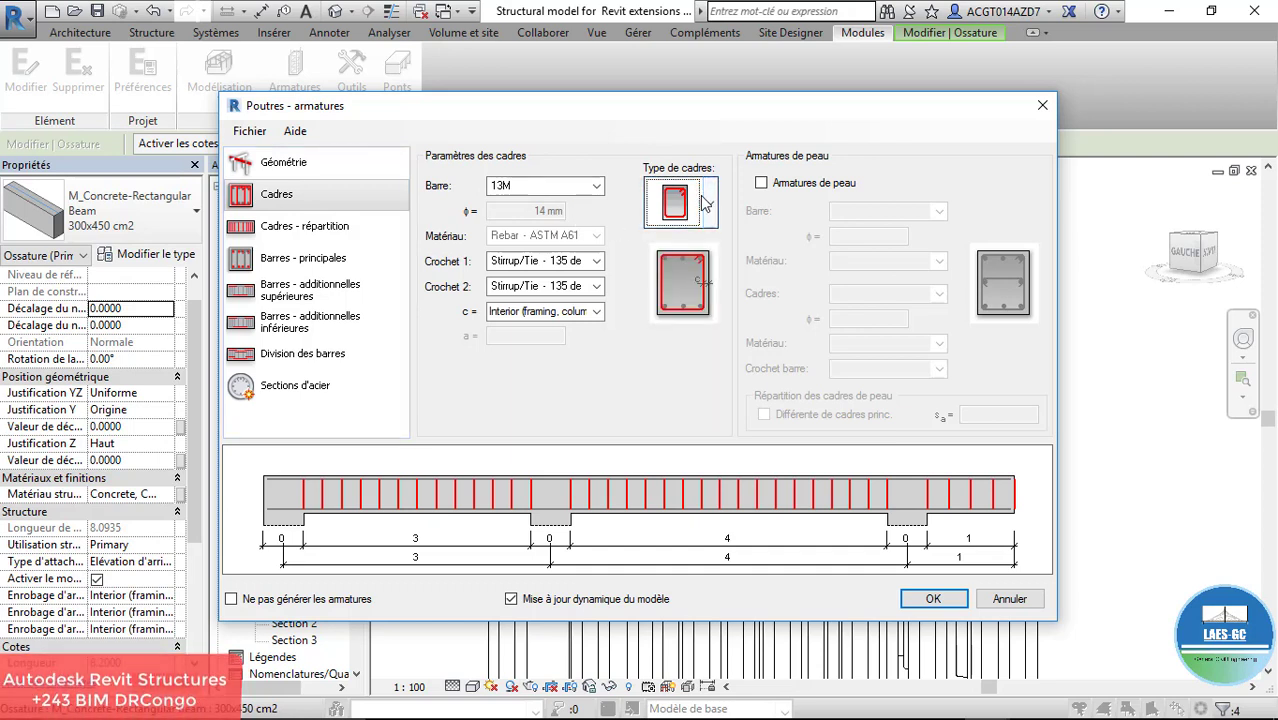
{"action": "left_click", "coordinate": [596, 186]}
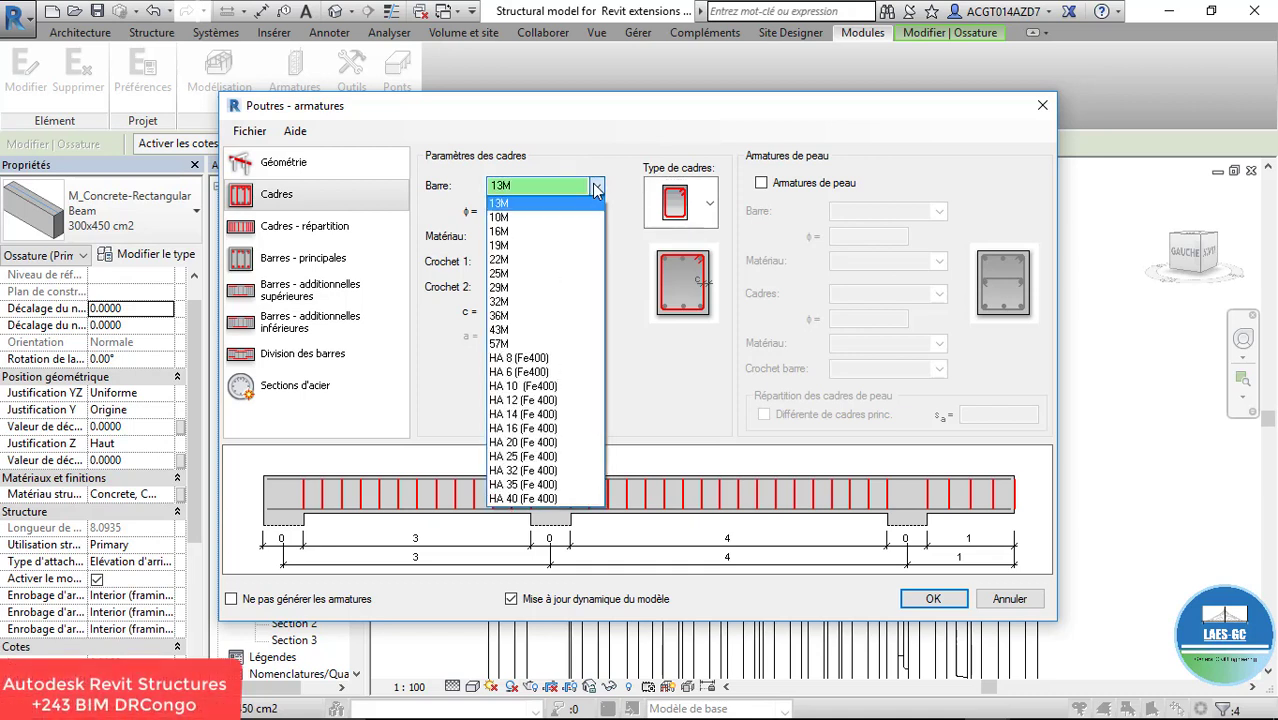
{"action": "left_click", "coordinate": [548, 384]}
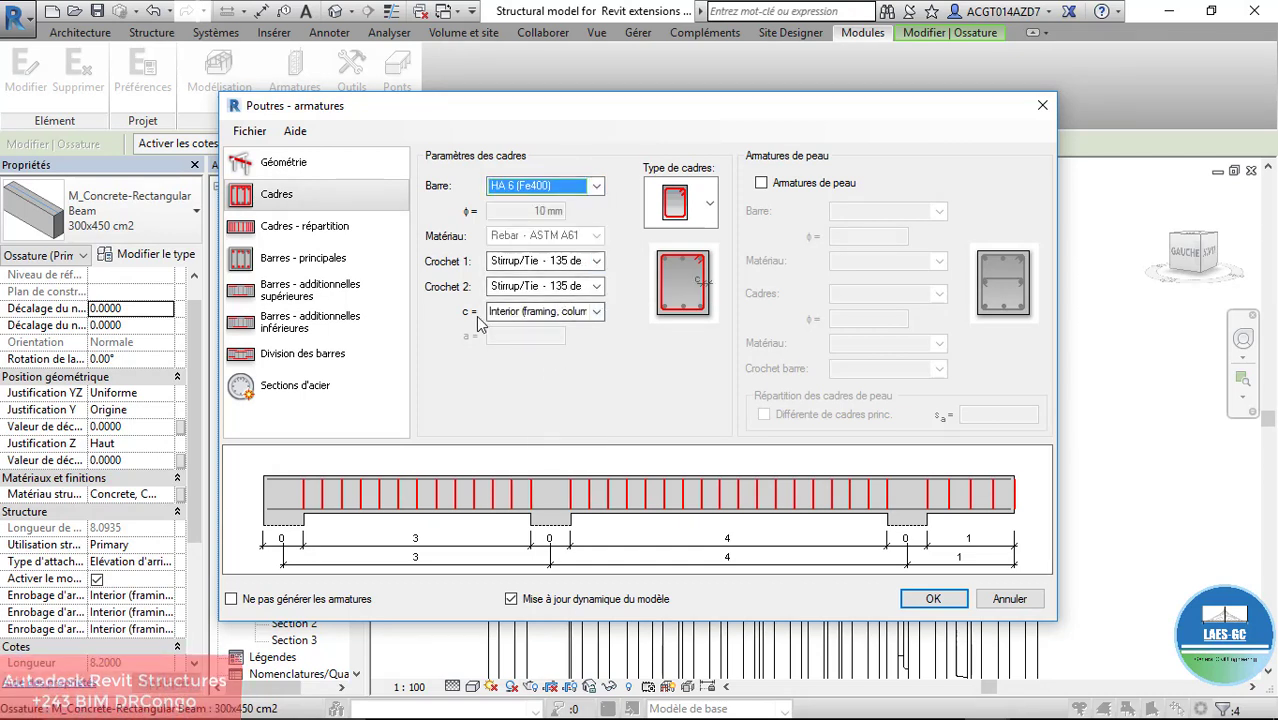
{"action": "left_click", "coordinate": [596, 312]}
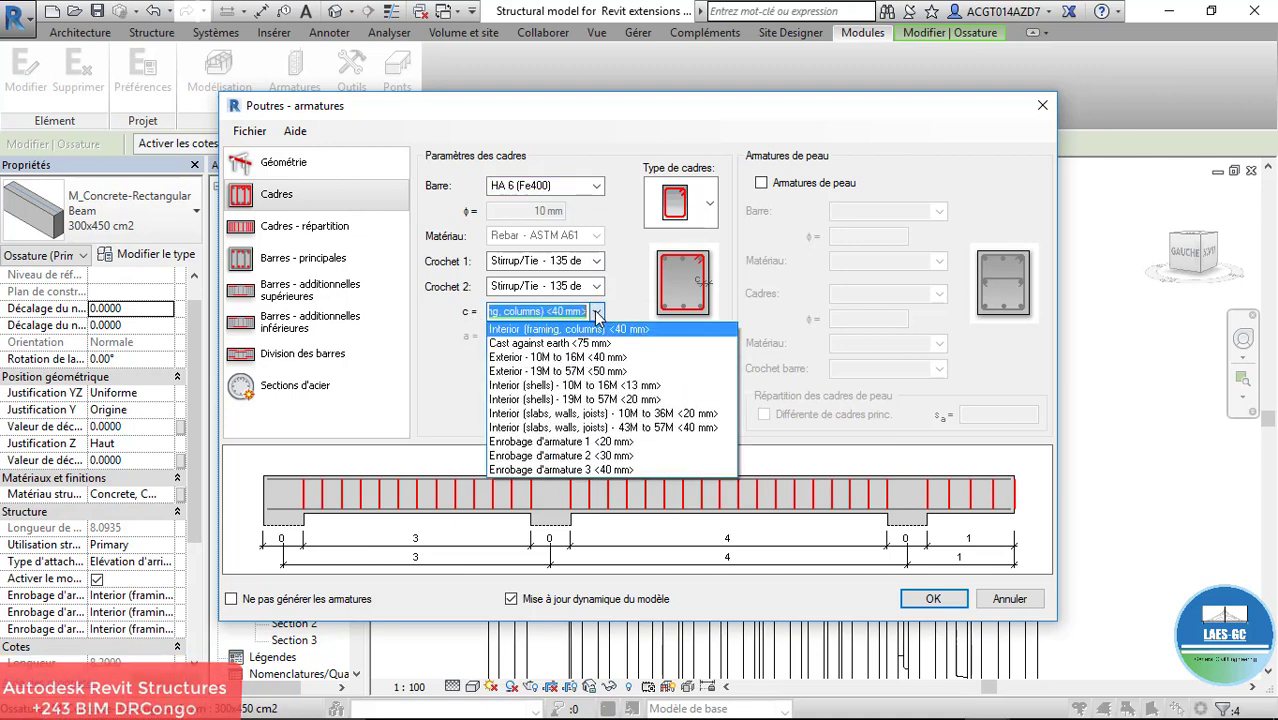
{"action": "left_click", "coordinate": [636, 442]}
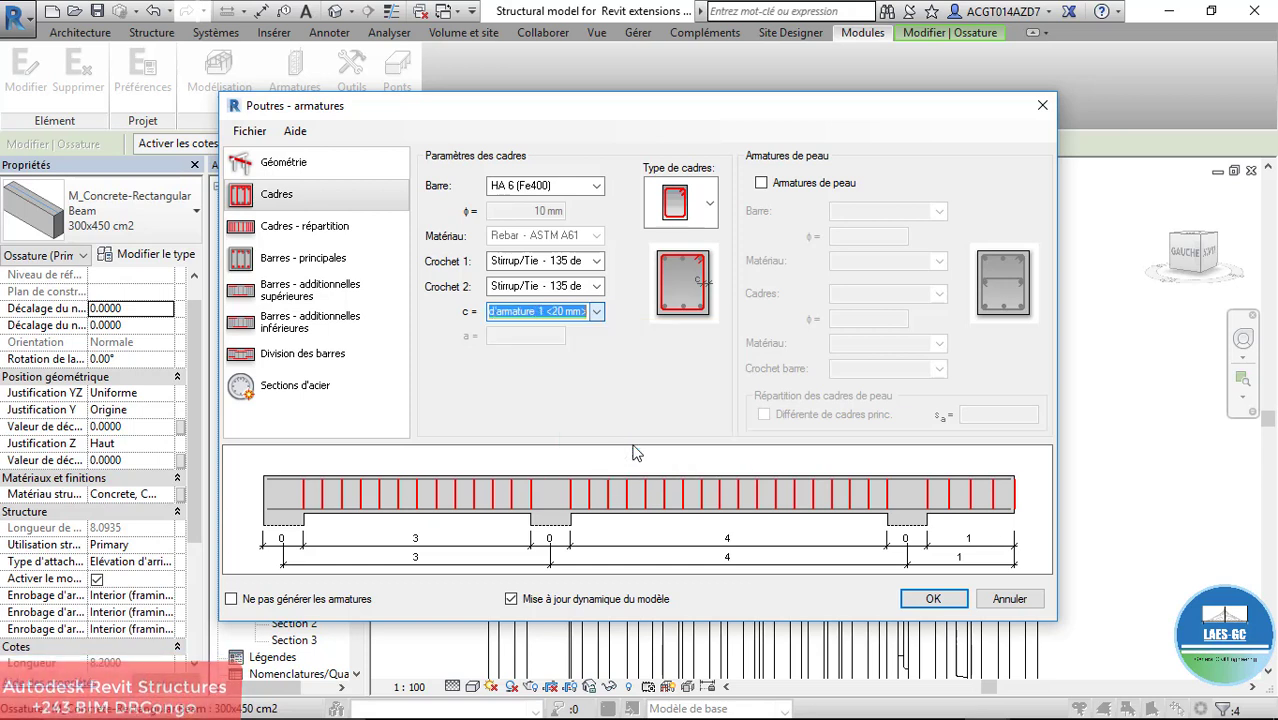
Review the main stirrup distribution settings and the available distribution types for span 1
{"action": "left_click", "coordinate": [313, 237]}
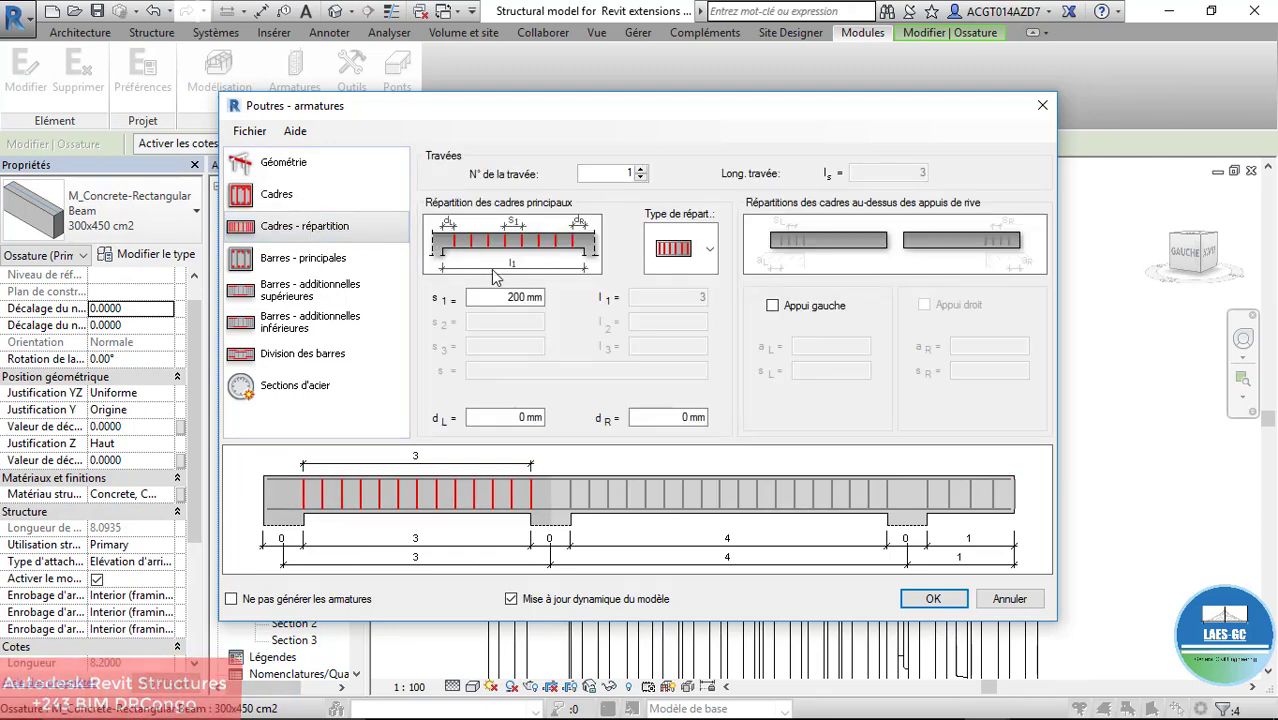
{"action": "left_click", "coordinate": [708, 253]}
{"action": "left_click", "coordinate": [710, 253]}
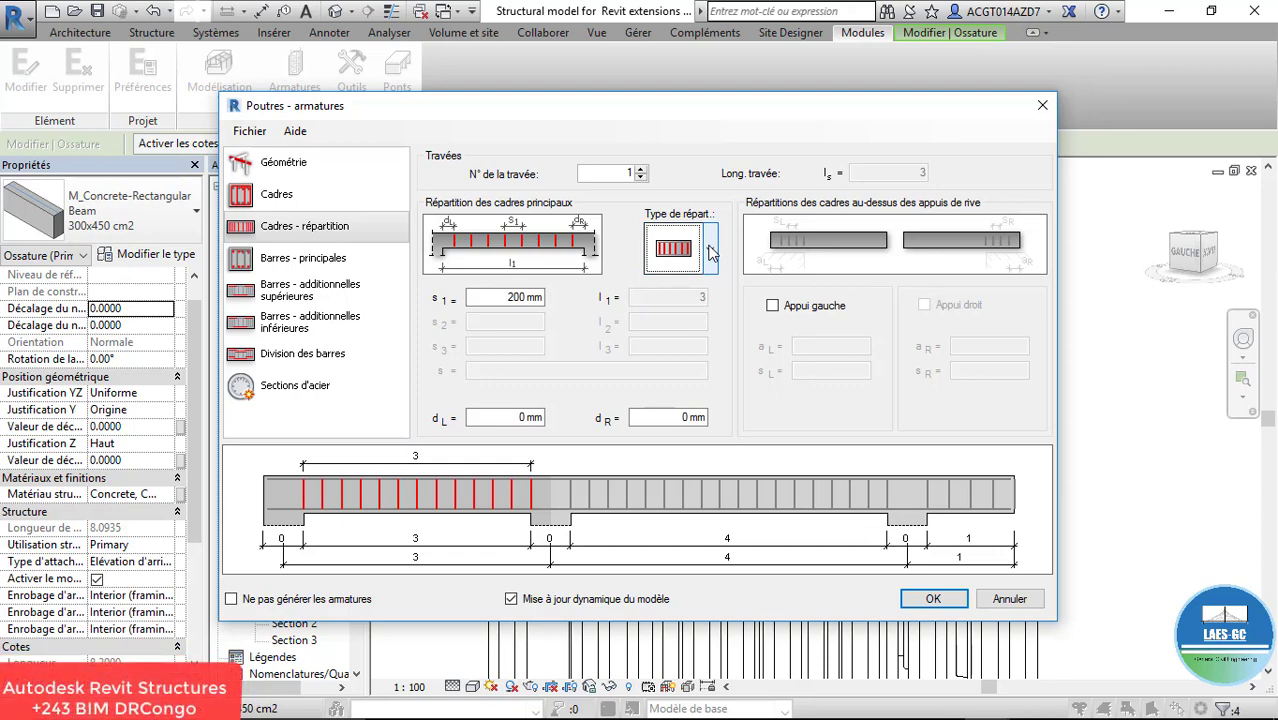
Set the lower main bars to HA 14 (Fe 400) with Standard - 90 deg. hooks
{"action": "left_click", "coordinate": [303, 262]}
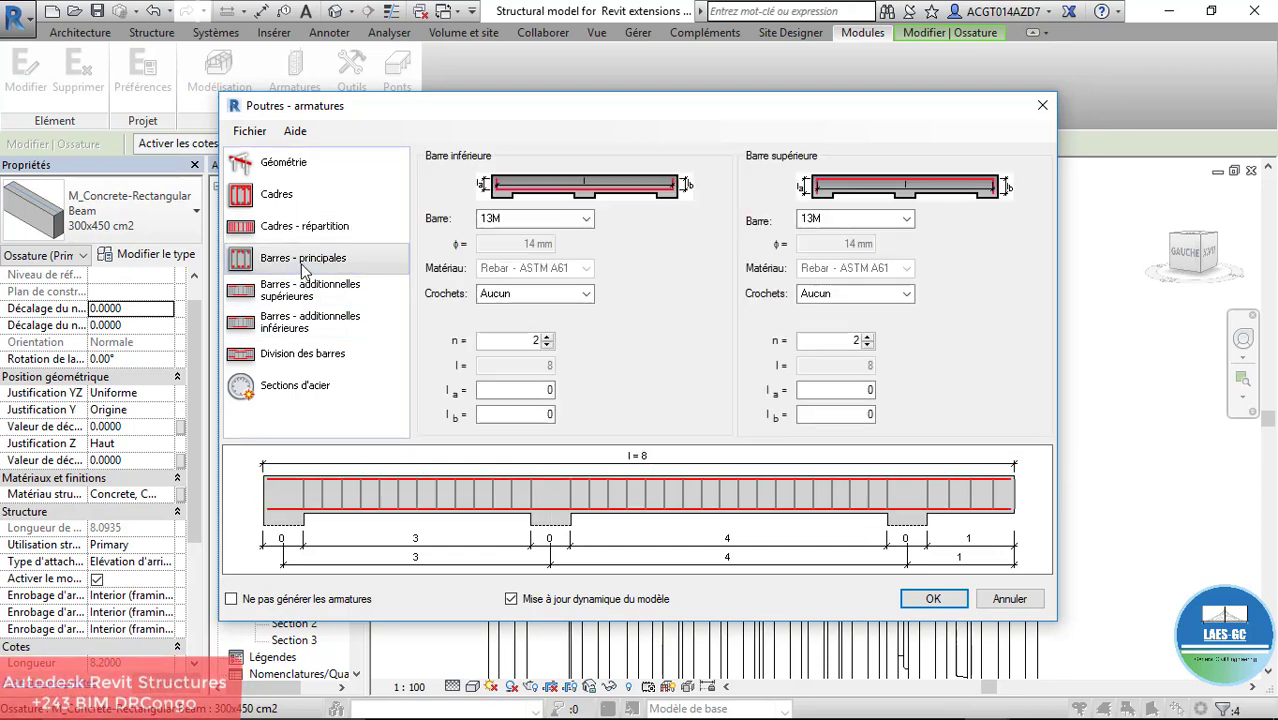
{"action": "left_click", "coordinate": [585, 219]}
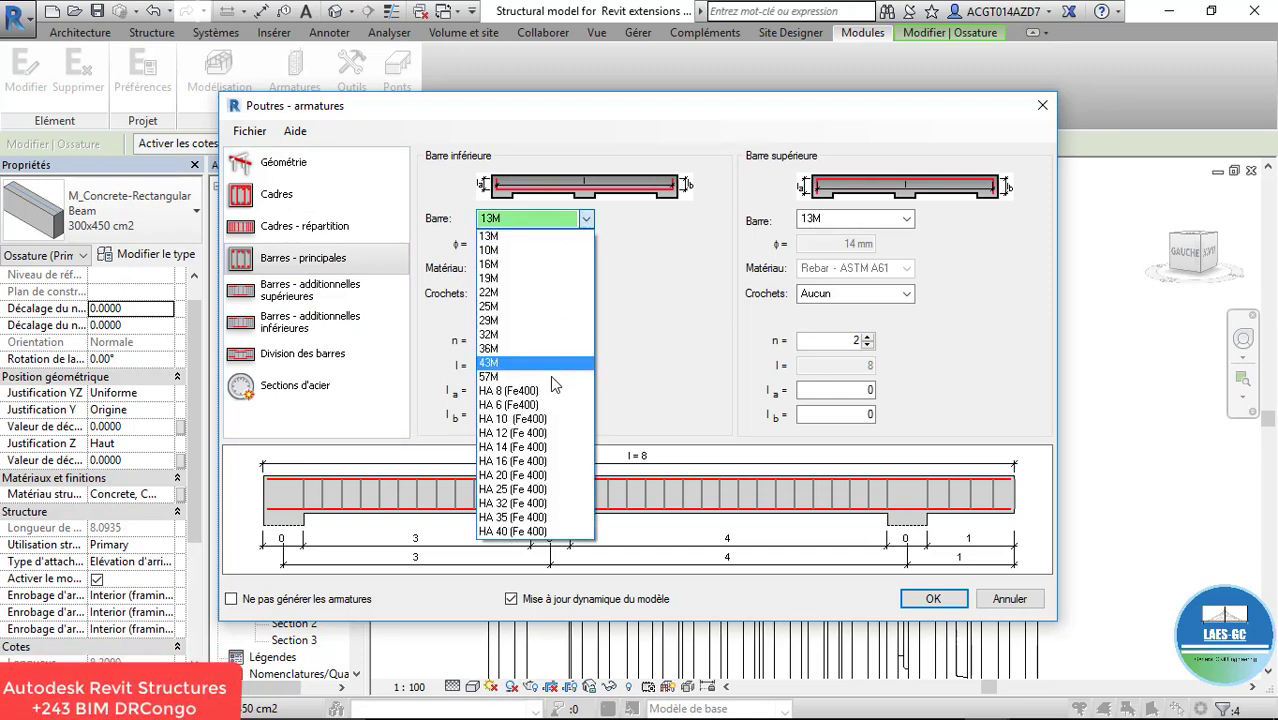
{"action": "left_click", "coordinate": [538, 446]}
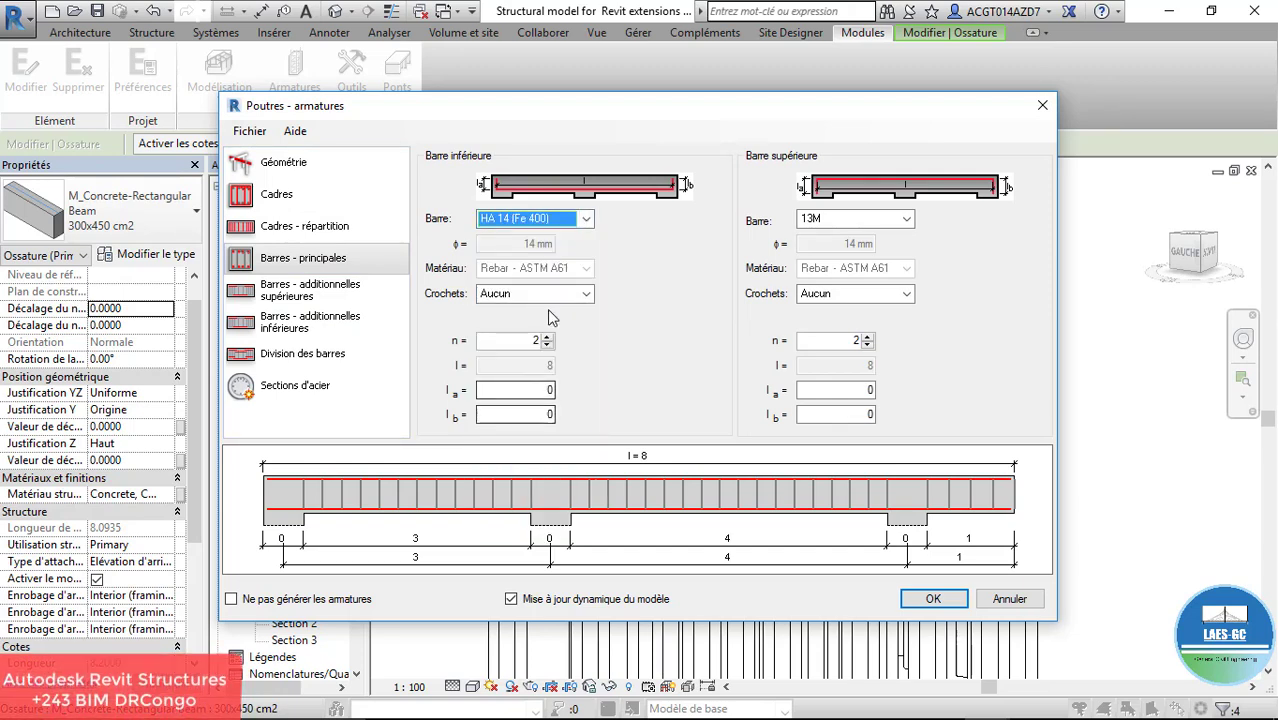
{"action": "left_click", "coordinate": [585, 294]}
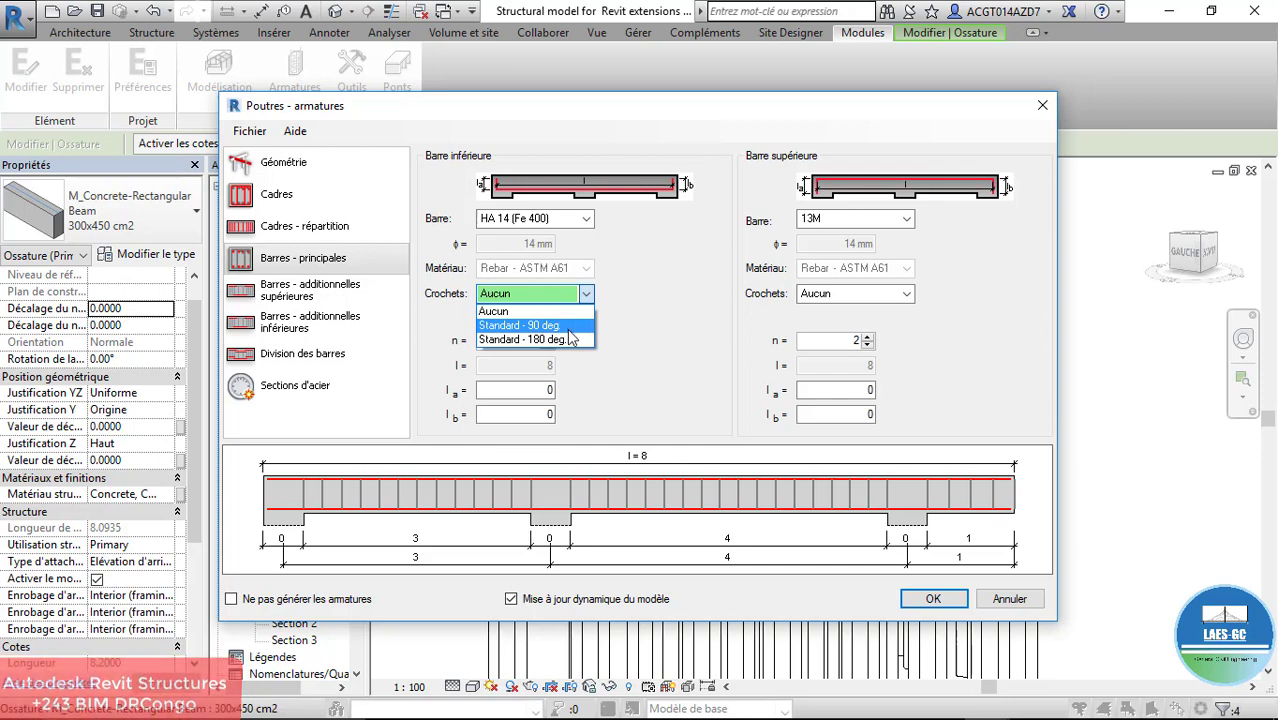
{"action": "left_click", "coordinate": [568, 328]}
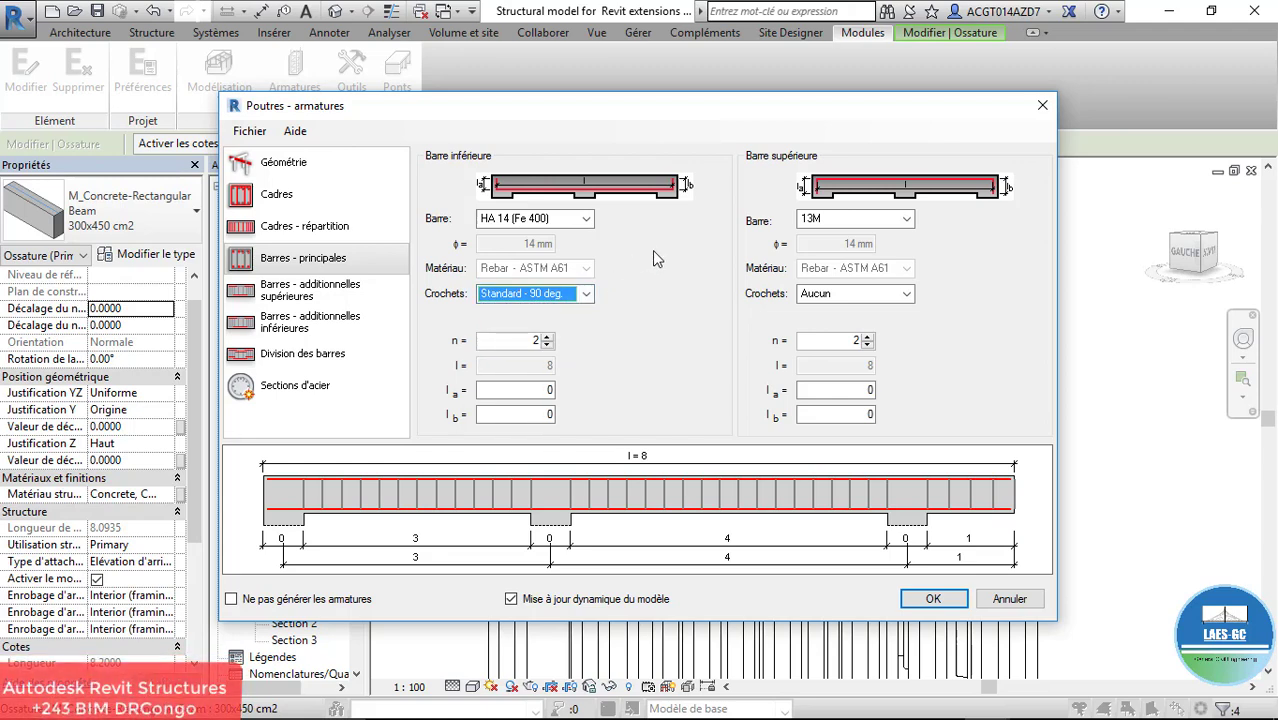
Set the upper main bars to HA 14 (Fe 400) with Standard - 90 deg. hooks, and use 3 bars in both the lower and upper layers
{"action": "left_click", "coordinate": [910, 220]}
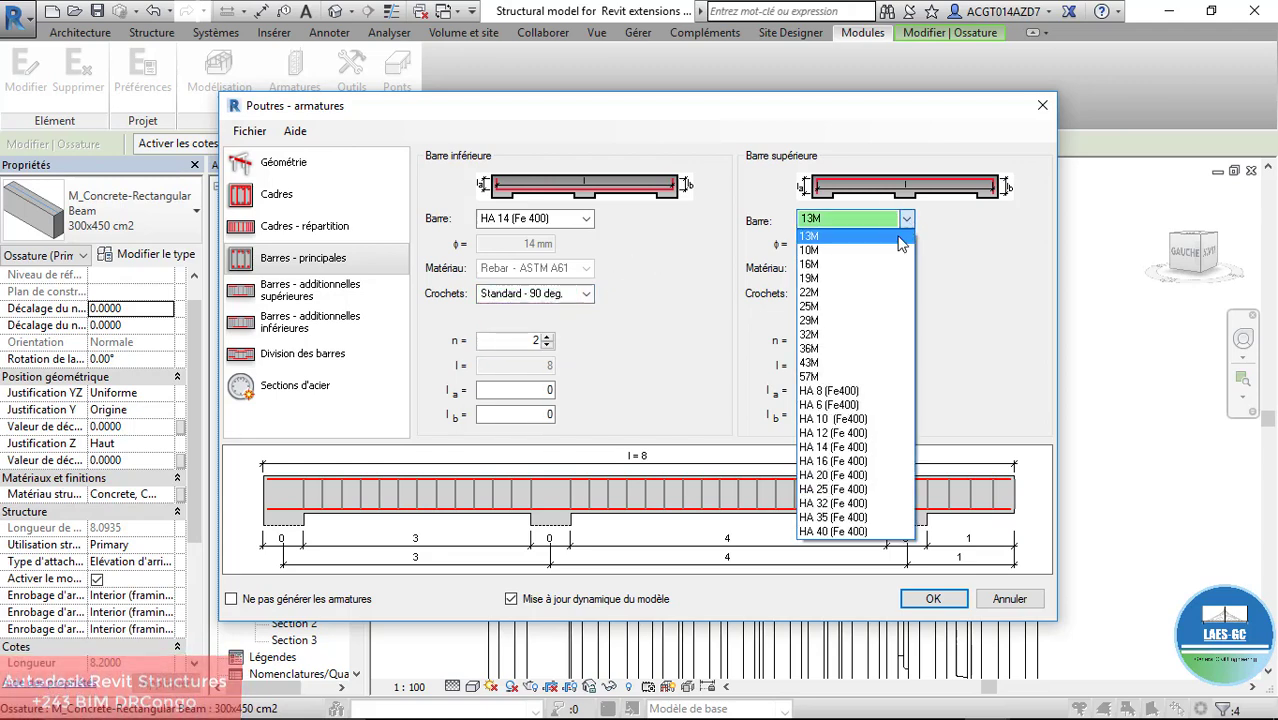
{"action": "left_click", "coordinate": [843, 448]}
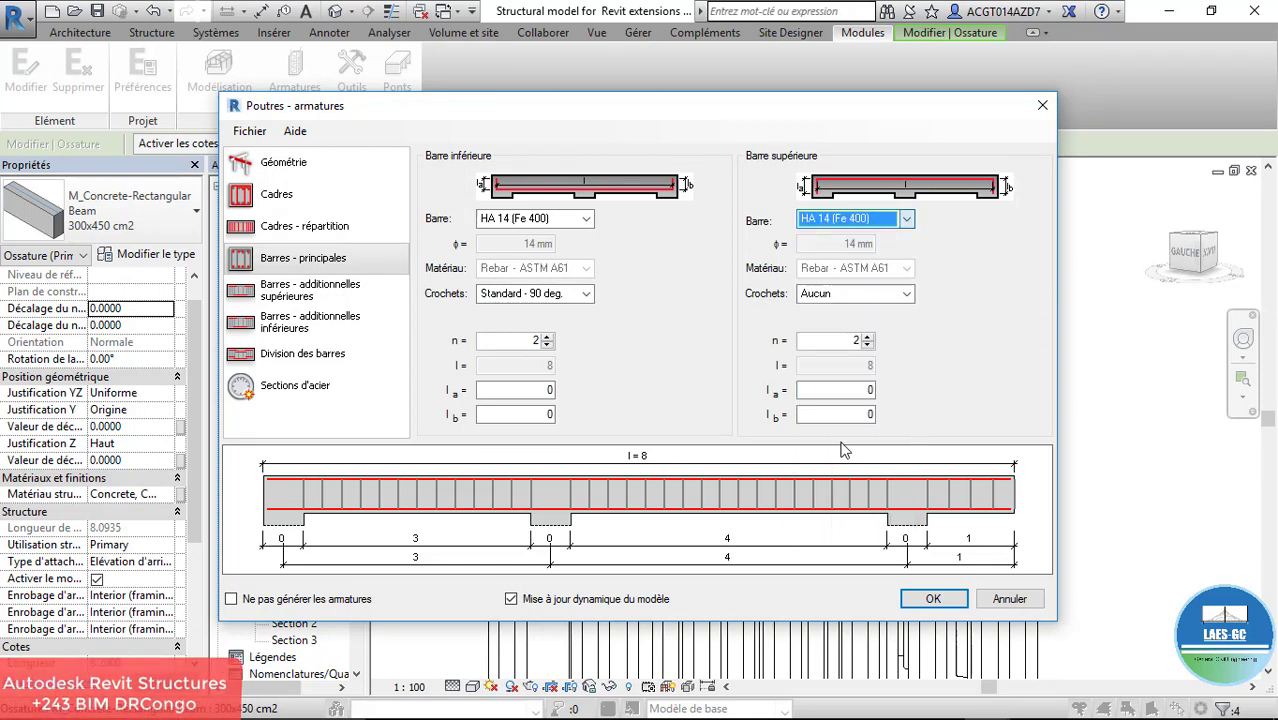
{"action": "left_click", "coordinate": [907, 293]}
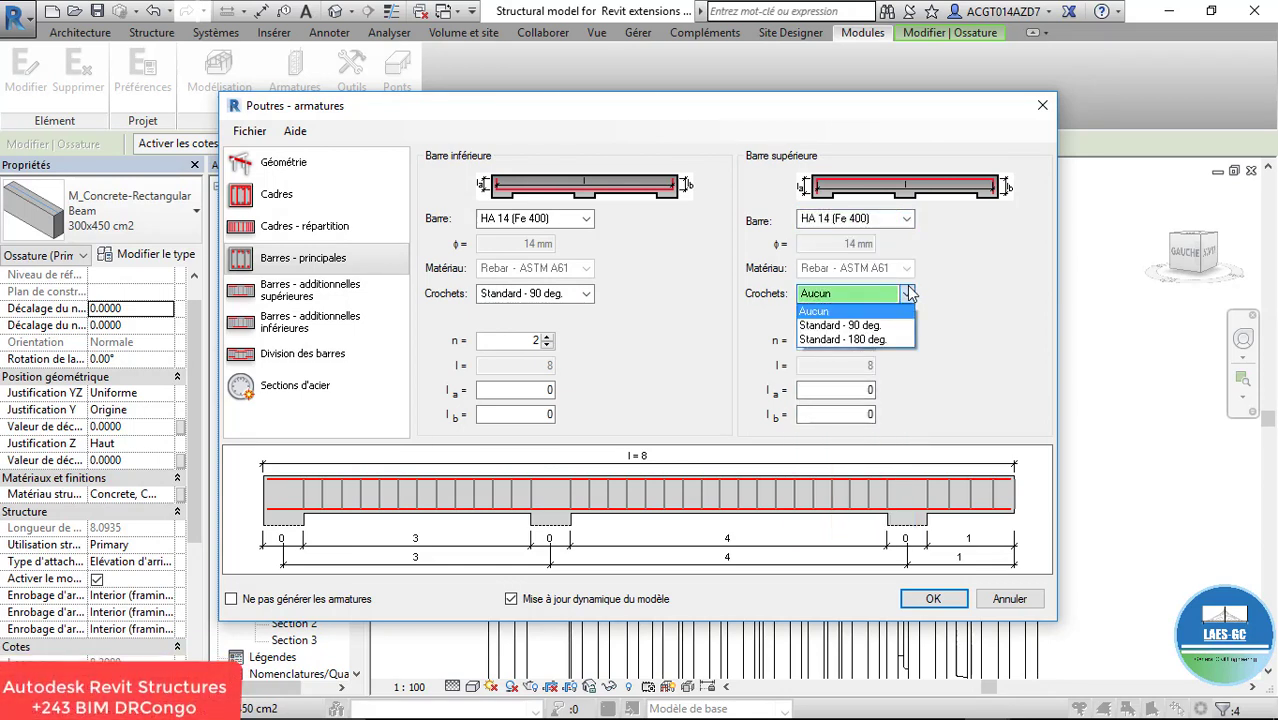
{"action": "left_click", "coordinate": [871, 331]}
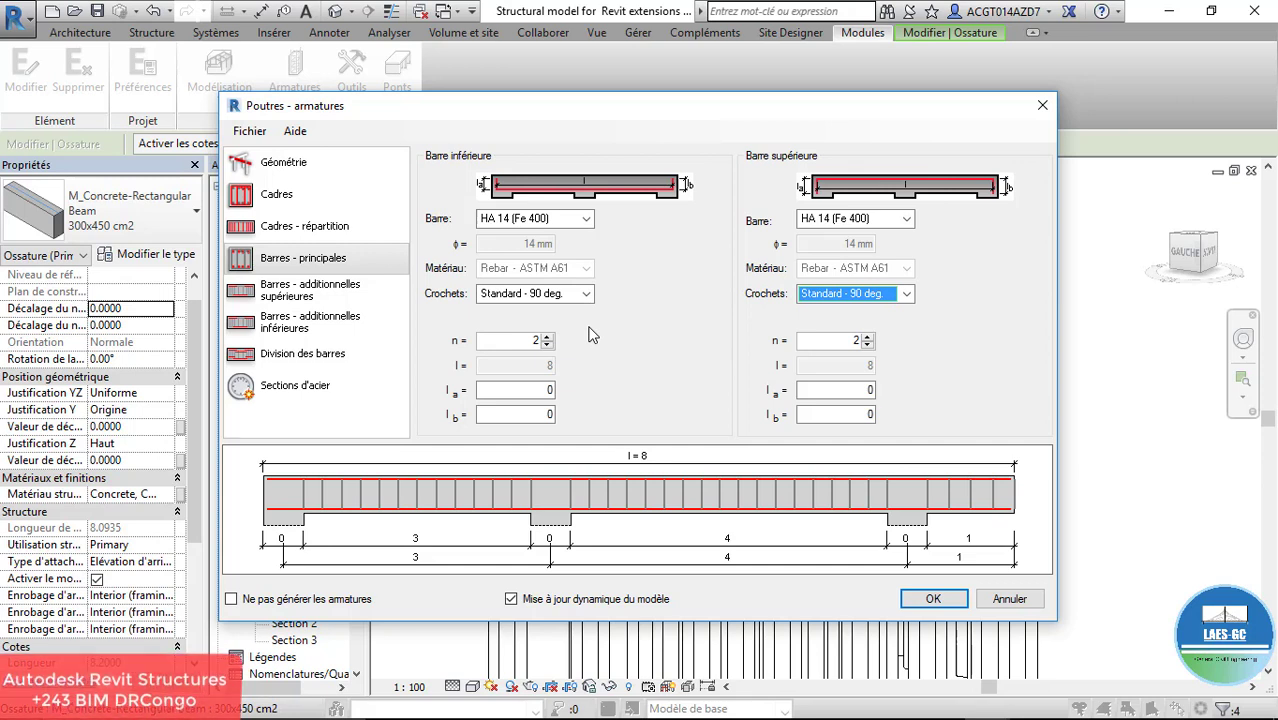
{"action": "left_click", "coordinate": [547, 337]}
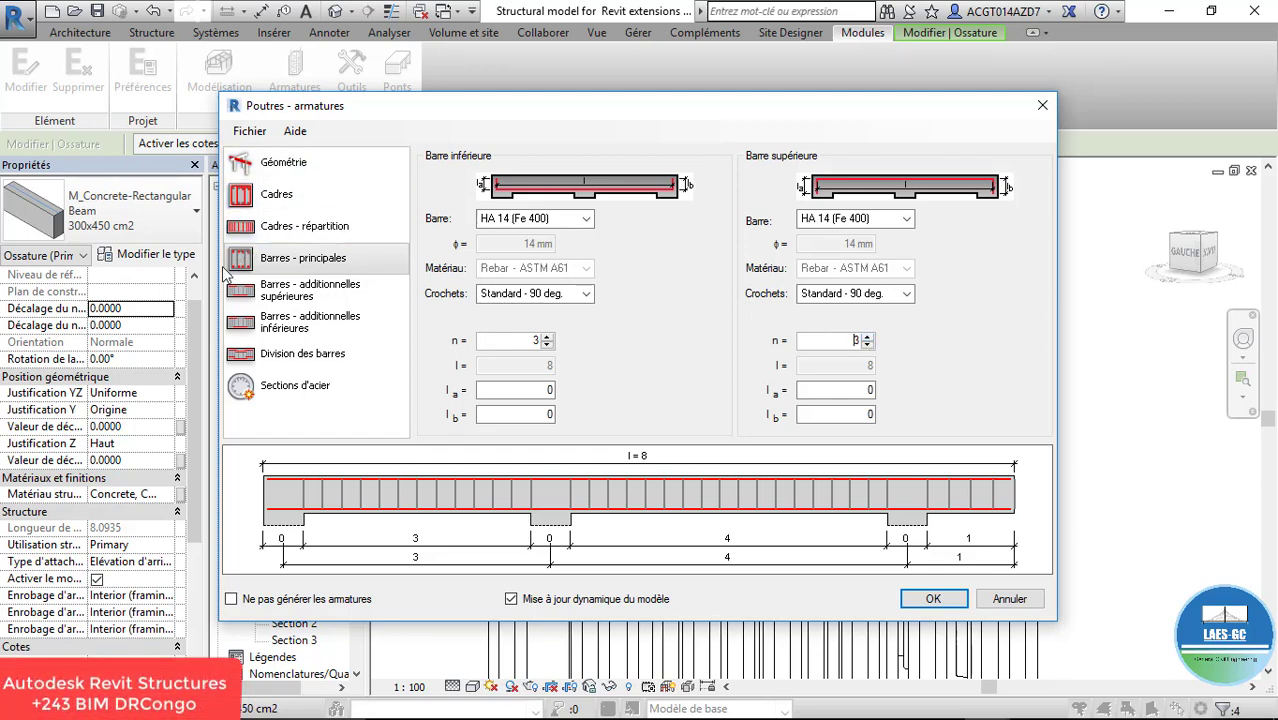
Add additional upper bars over span 1's left end support only, using HA 14 (Fe 400) with Standard - 90 deg. hooks
{"action": "left_click", "coordinate": [296, 302]}
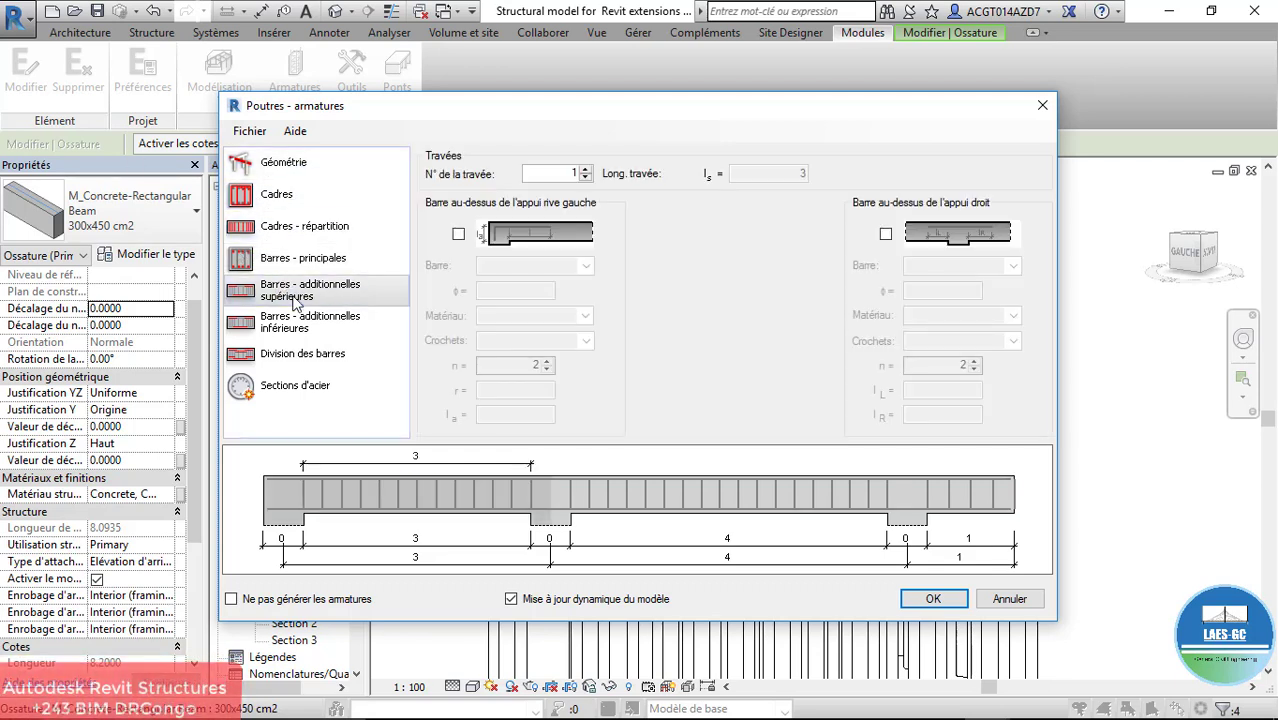
{"action": "left_click", "coordinate": [458, 234]}
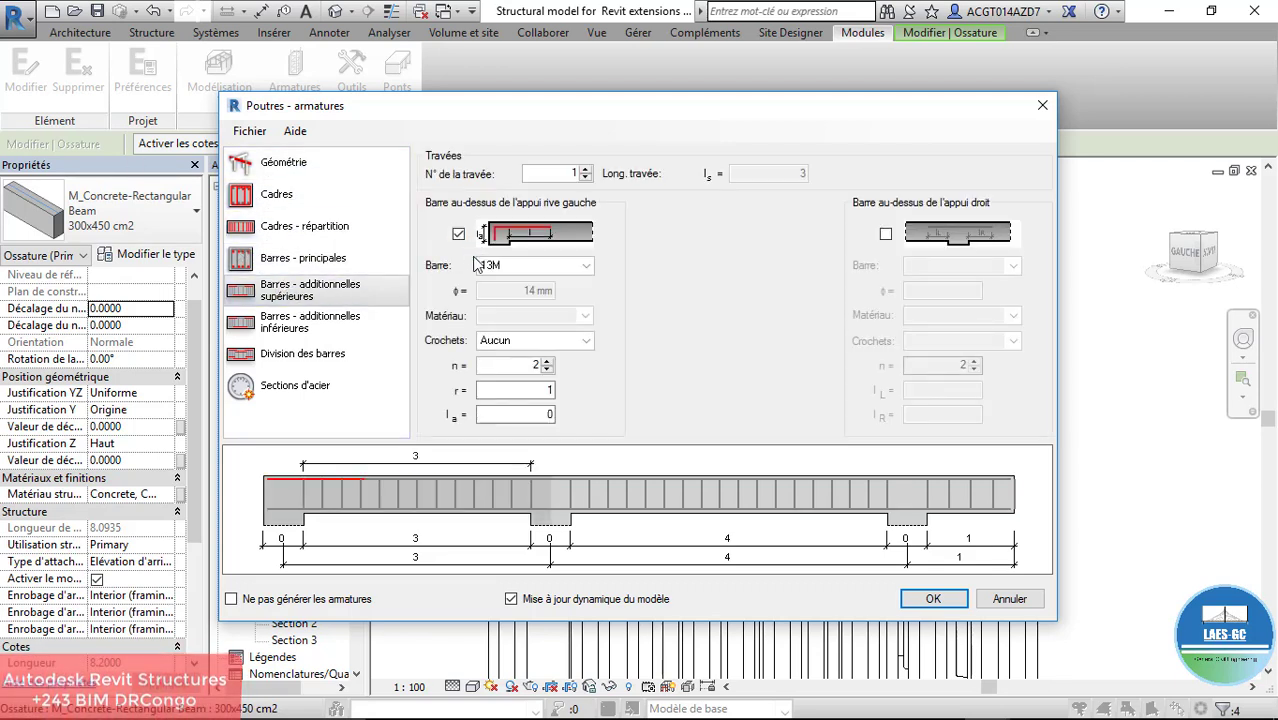
{"action": "left_click", "coordinate": [583, 266]}
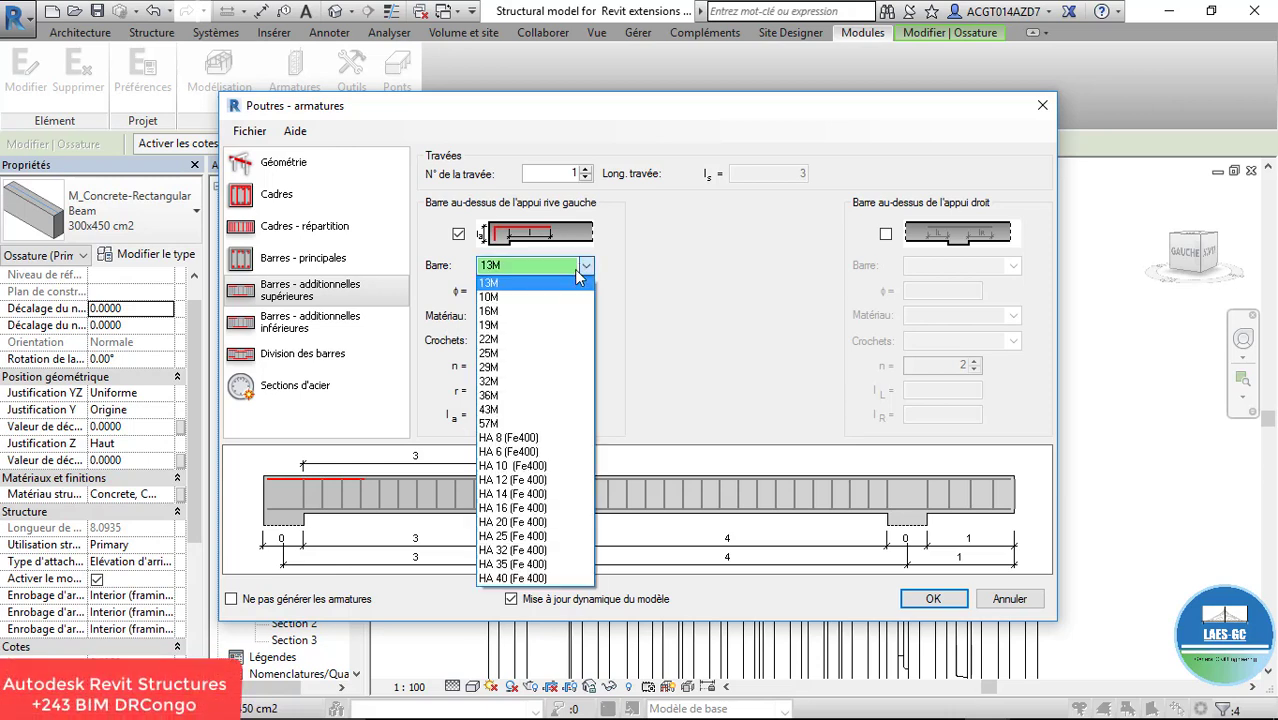
{"action": "left_click", "coordinate": [530, 494]}
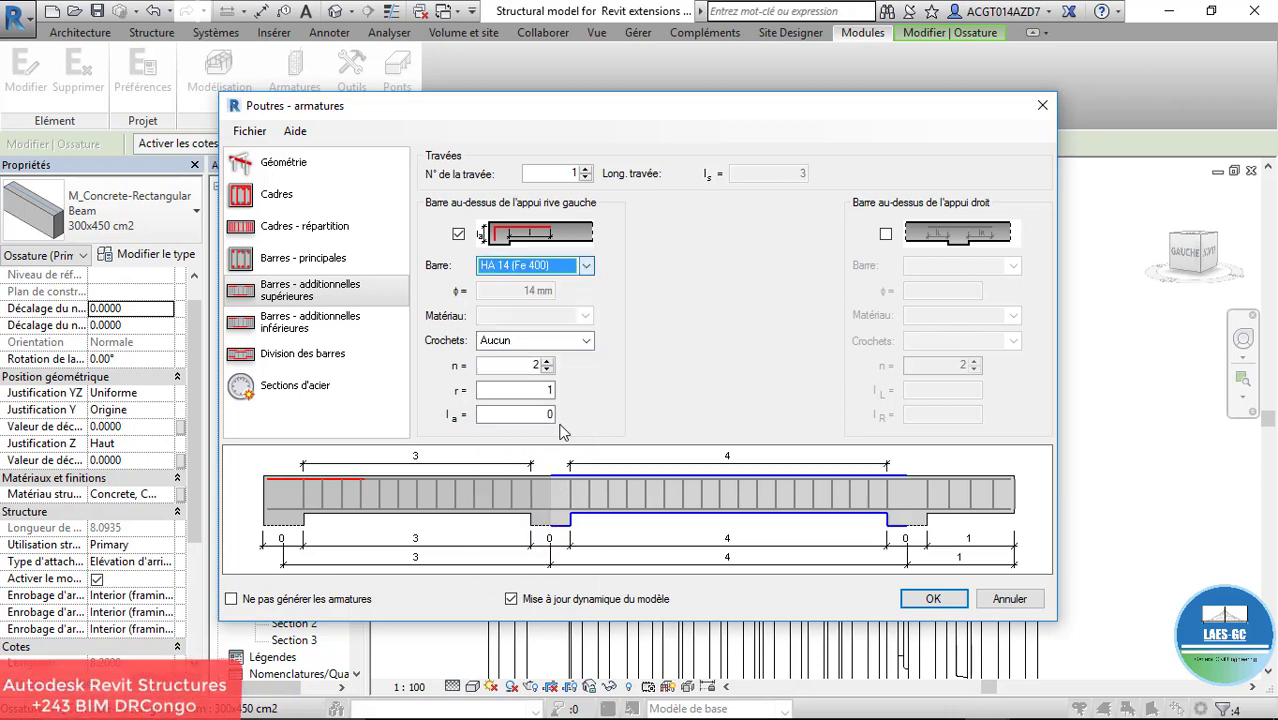
{"action": "left_click", "coordinate": [586, 341]}
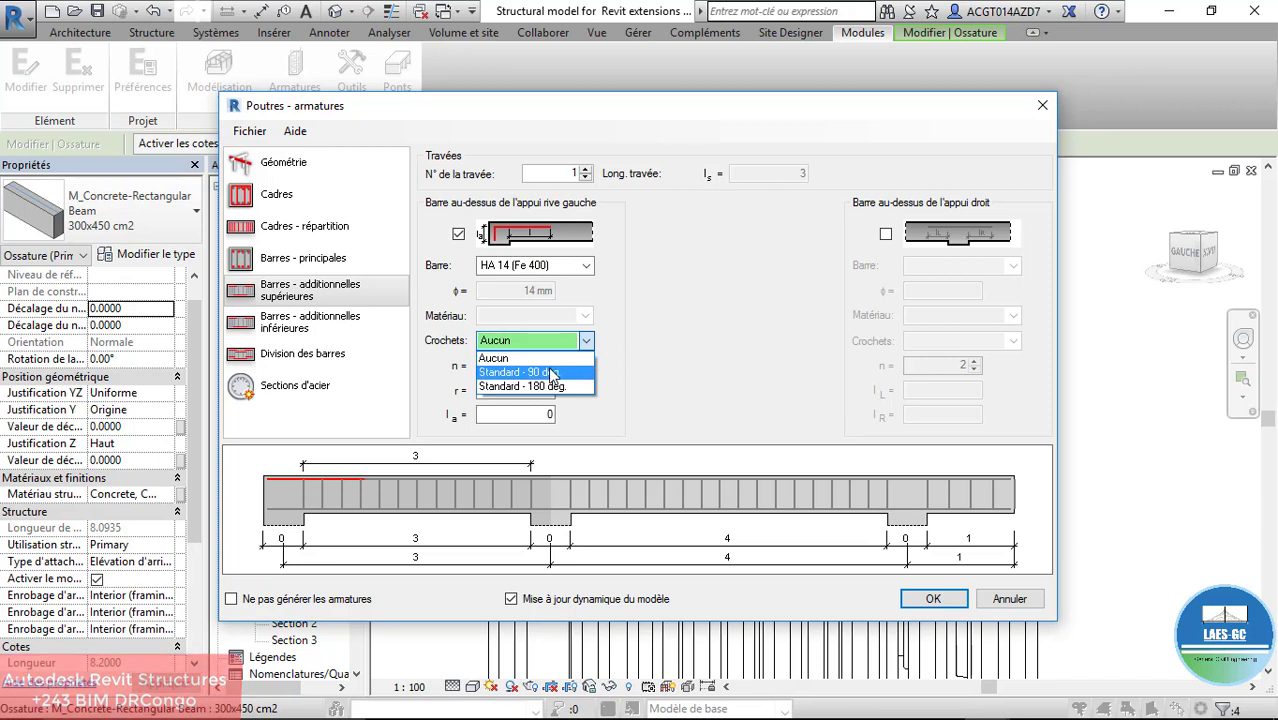
{"action": "left_click", "coordinate": [554, 372]}
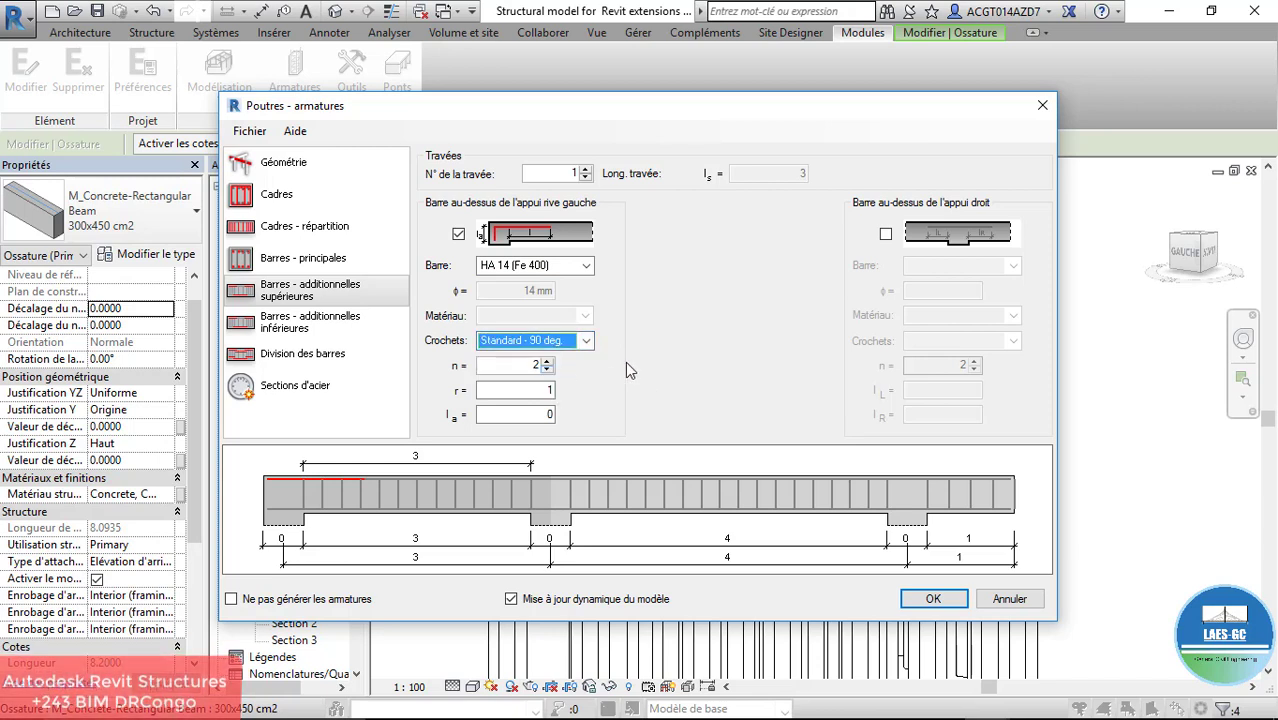
{"action": "left_click", "coordinate": [886, 235]}
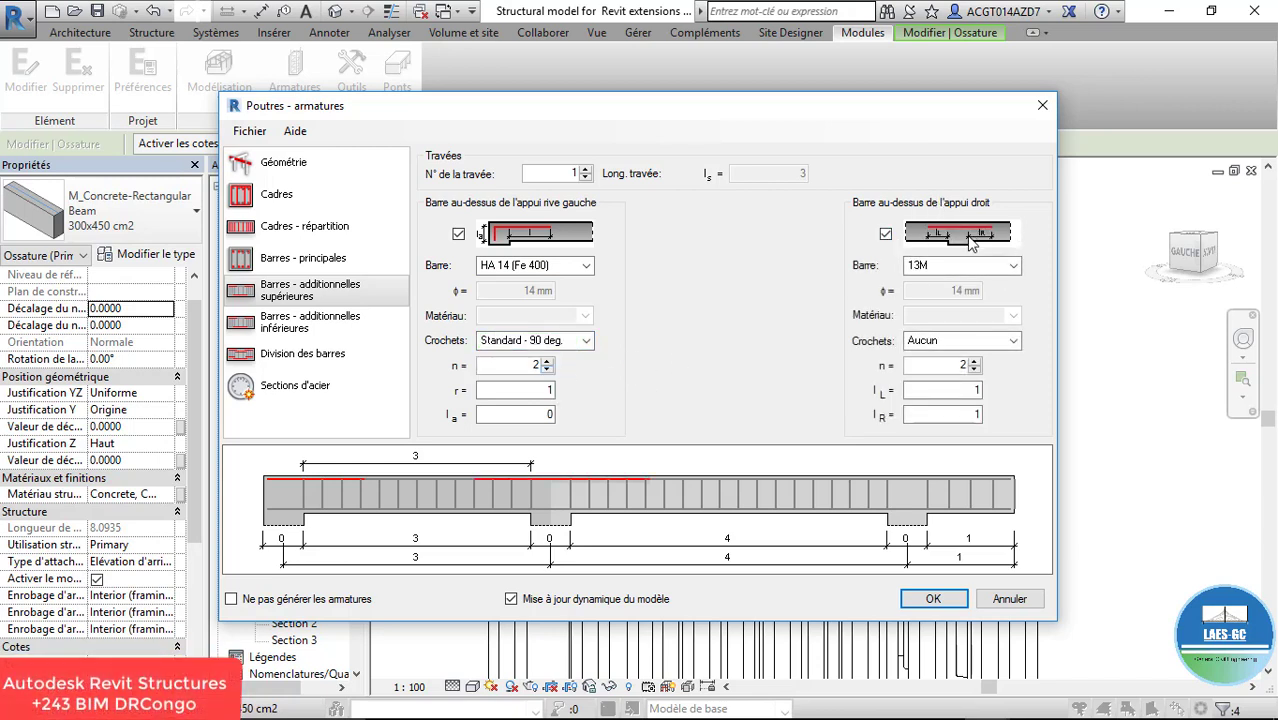
{"action": "left_click", "coordinate": [886, 235]}
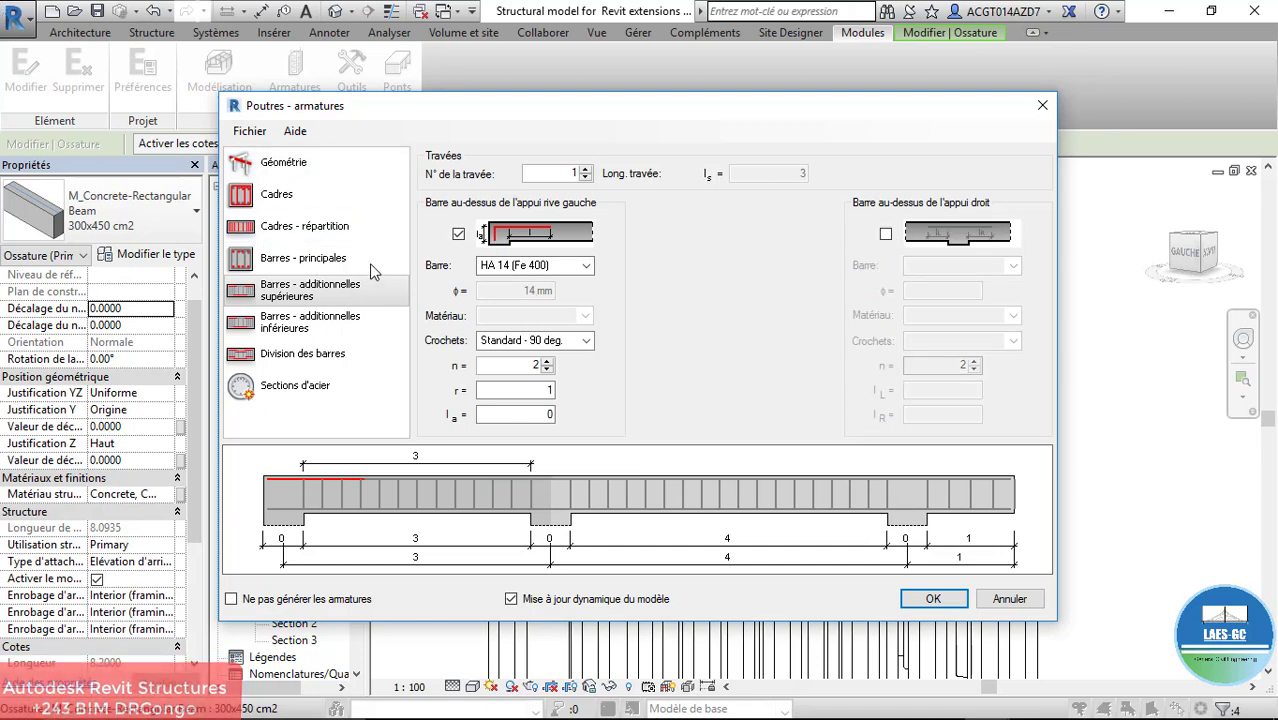
Add additional lower bars at span 1's left end support, using HA 14 (Fe 400) with Standard - 90 deg. hooks
{"action": "left_click", "coordinate": [312, 322]}
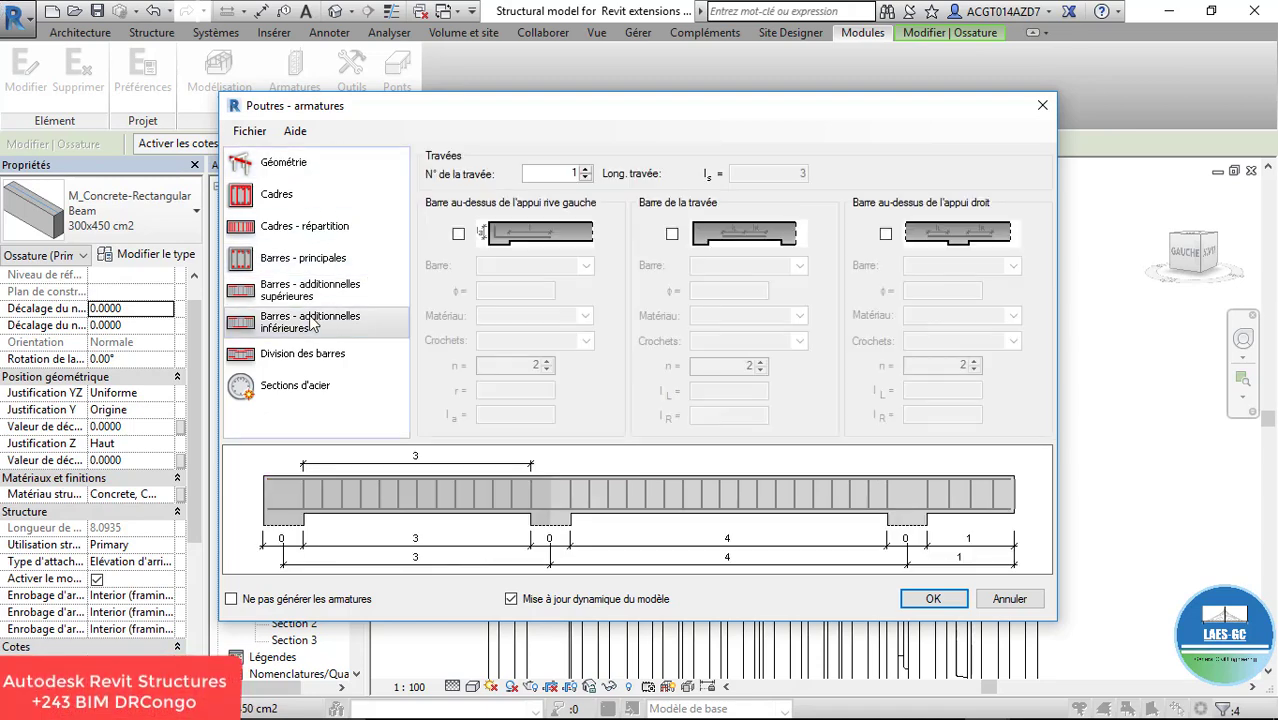
{"action": "left_click", "coordinate": [458, 234]}
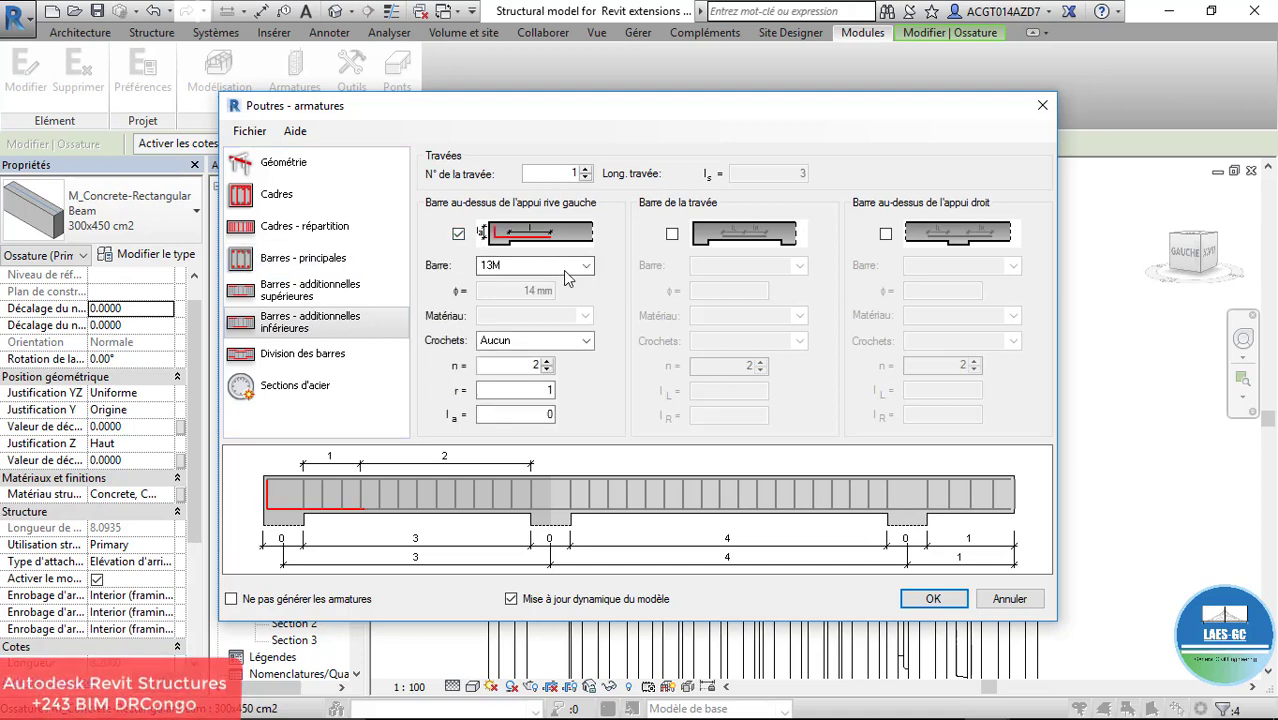
{"action": "left_click", "coordinate": [586, 265]}
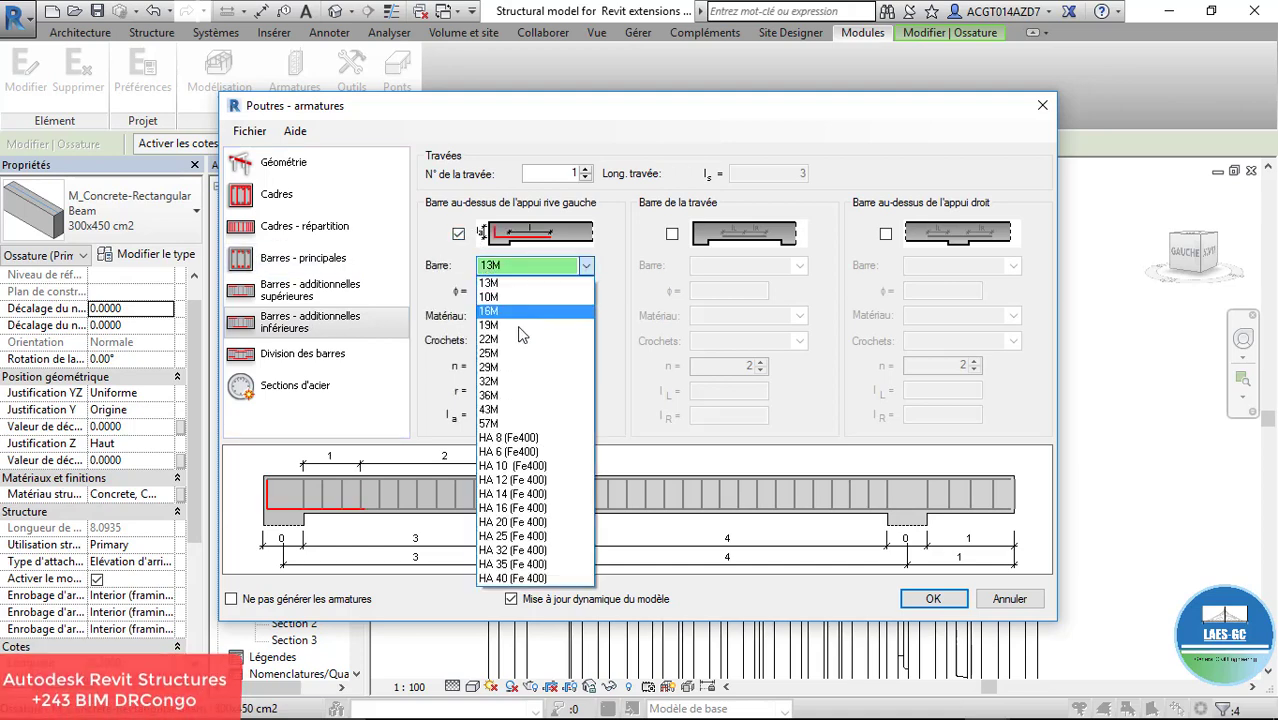
{"action": "left_click", "coordinate": [536, 499]}
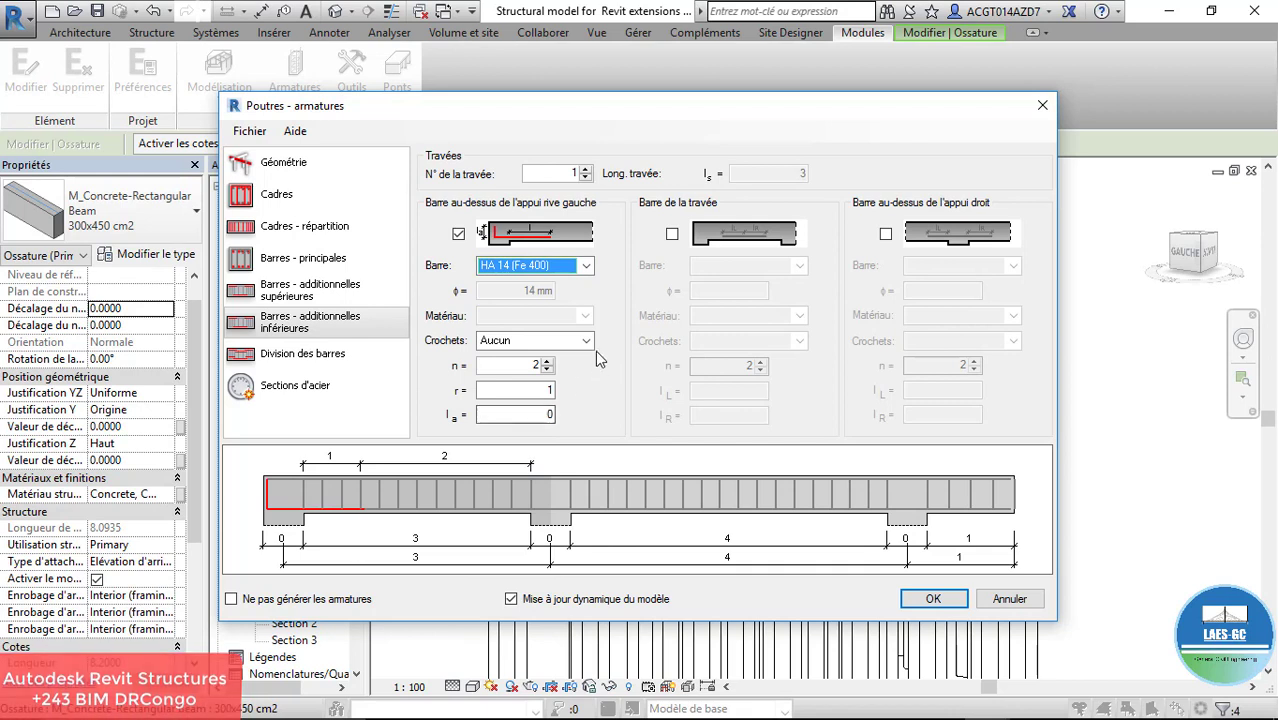
{"action": "left_click", "coordinate": [540, 341]}
{"action": "left_click", "coordinate": [543, 372]}
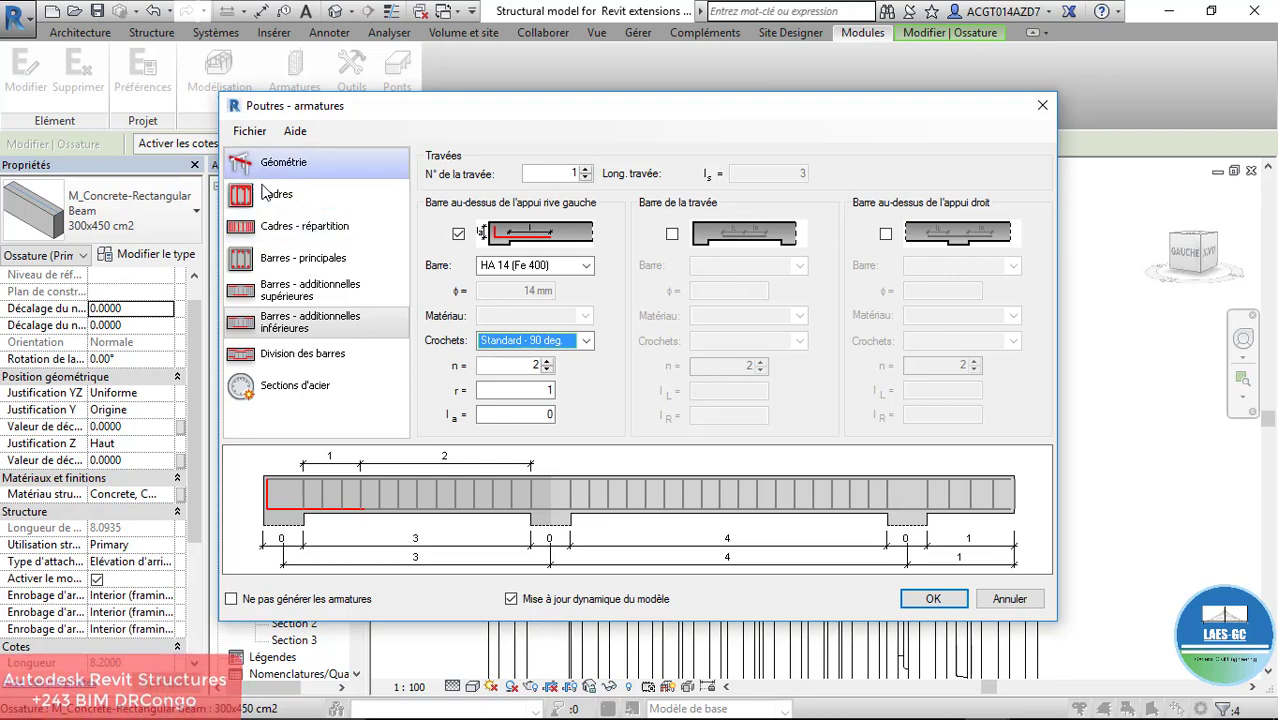
Check the main bar division and steel section settings, and generate the reinforcement for the four beams
{"action": "left_click", "coordinate": [325, 353]}
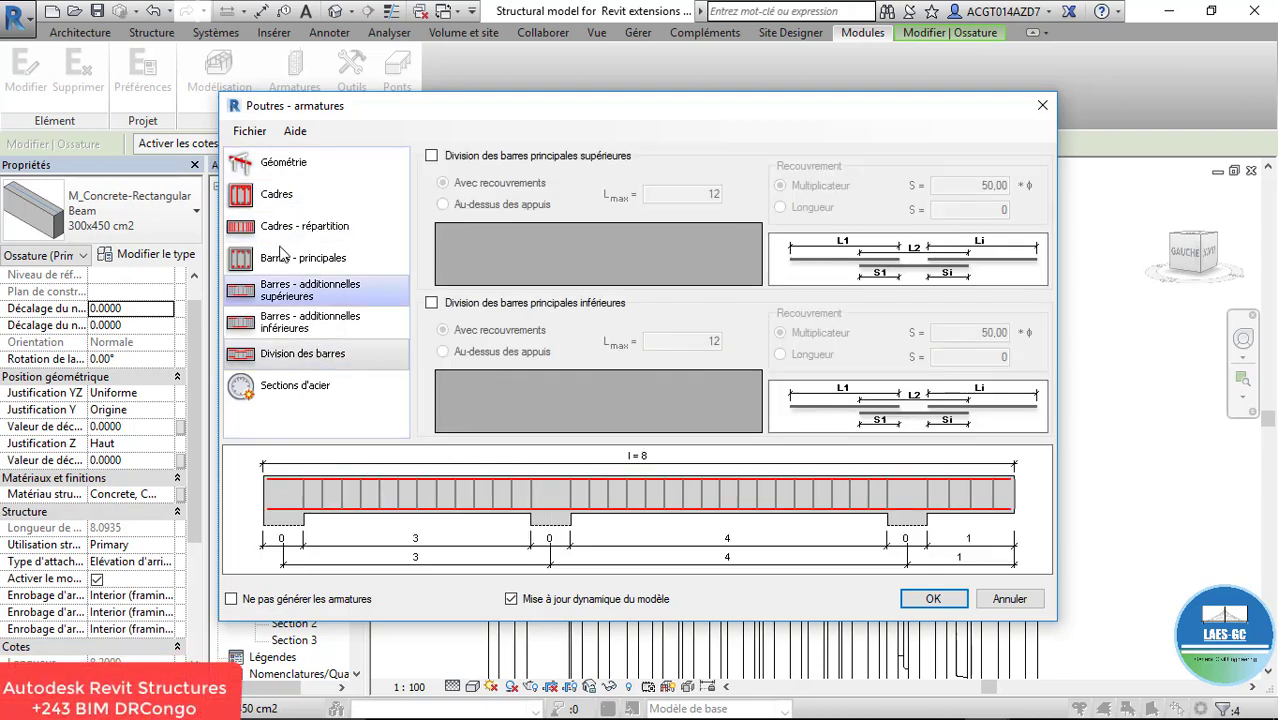
{"action": "left_click", "coordinate": [302, 385]}
{"action": "scroll", "coordinate": [712, 256], "scroll_direction": "down", "scroll_amount": 1}
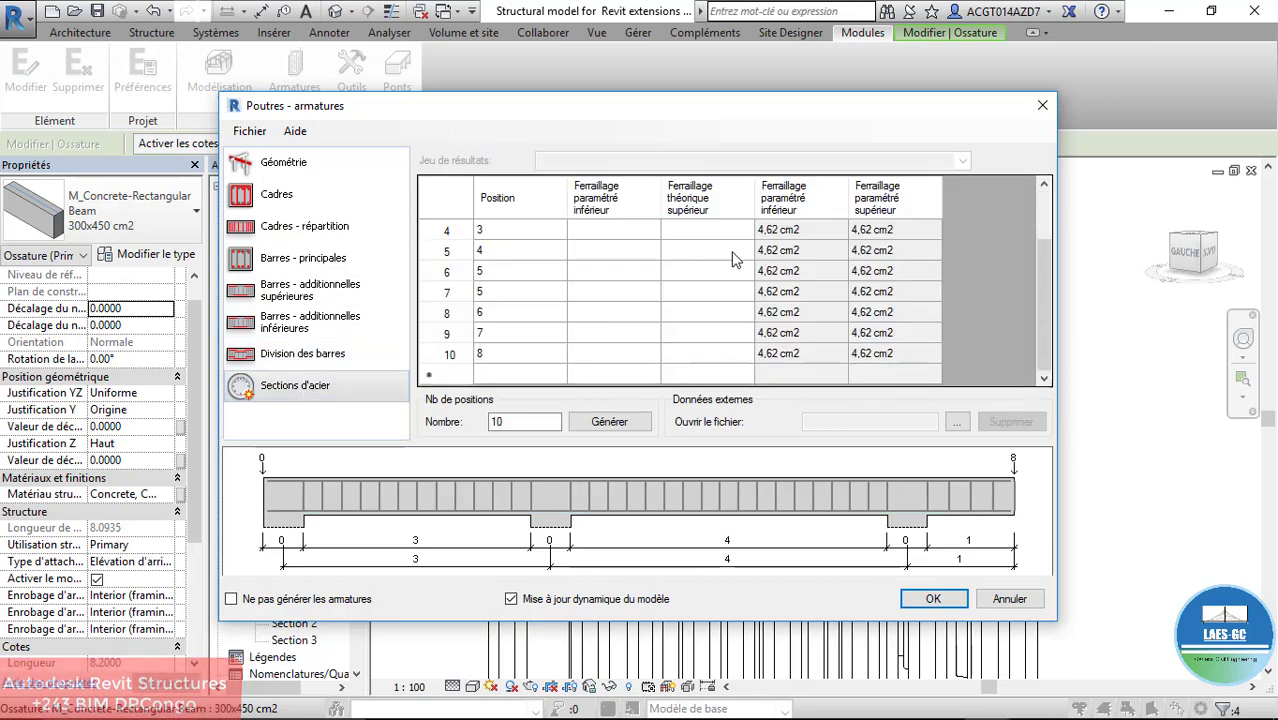
{"action": "scroll", "coordinate": [733, 259], "scroll_direction": "up", "scroll_amount": 1}
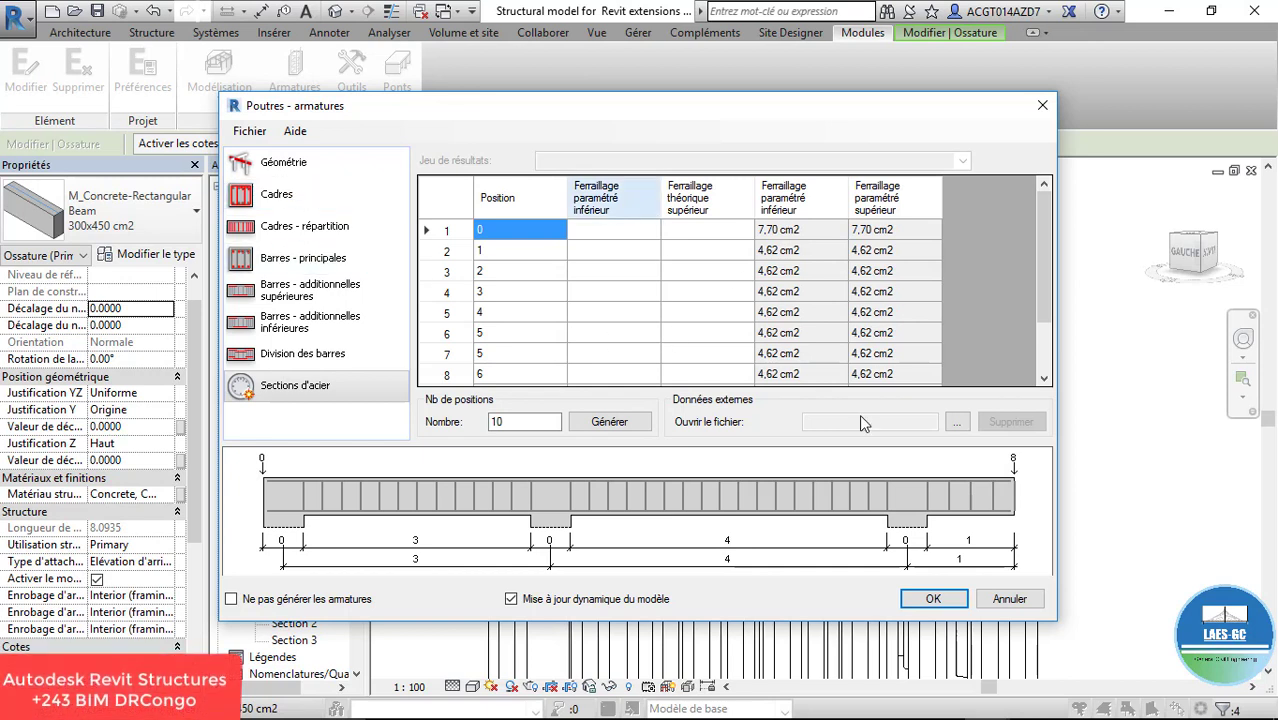
{"action": "left_click", "coordinate": [930, 598]}
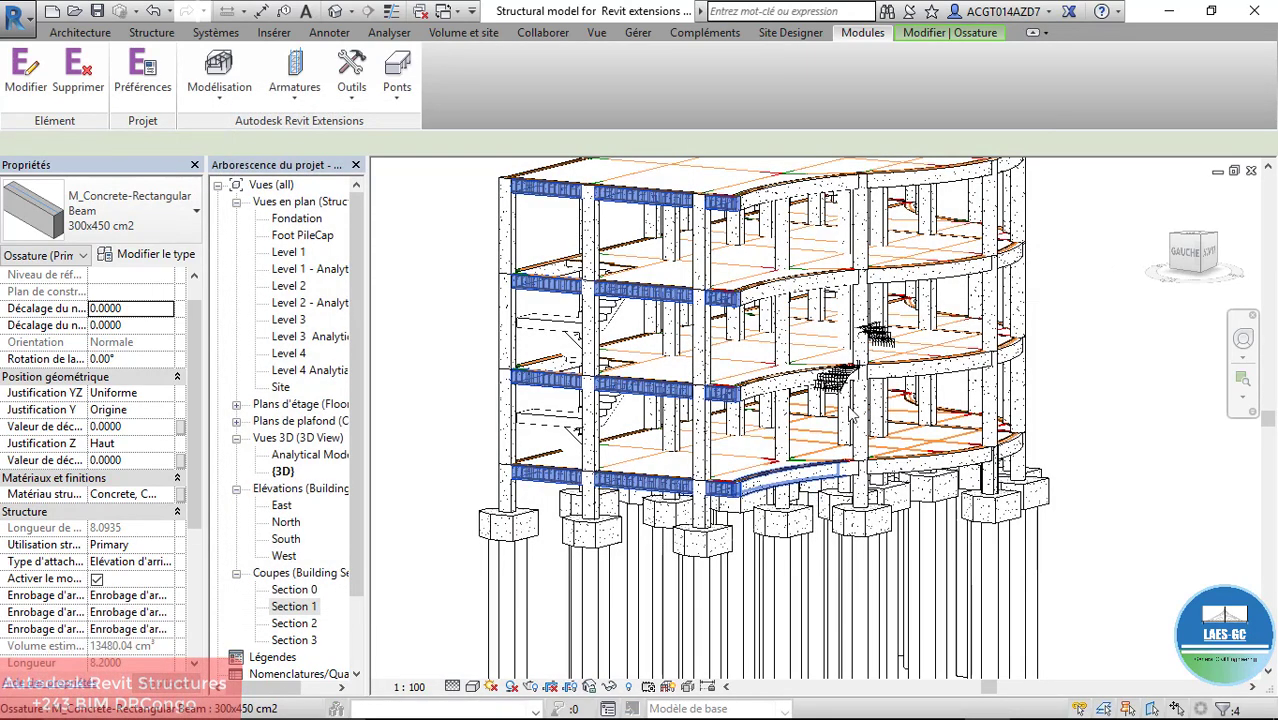
Examine the generated stirrups and longitudinal bars inside the four selected beams in the 3D view, from the whole facade to close up
{"action": "scroll", "coordinate": [645, 392], "scroll_direction": "up", "scroll_amount": 5}
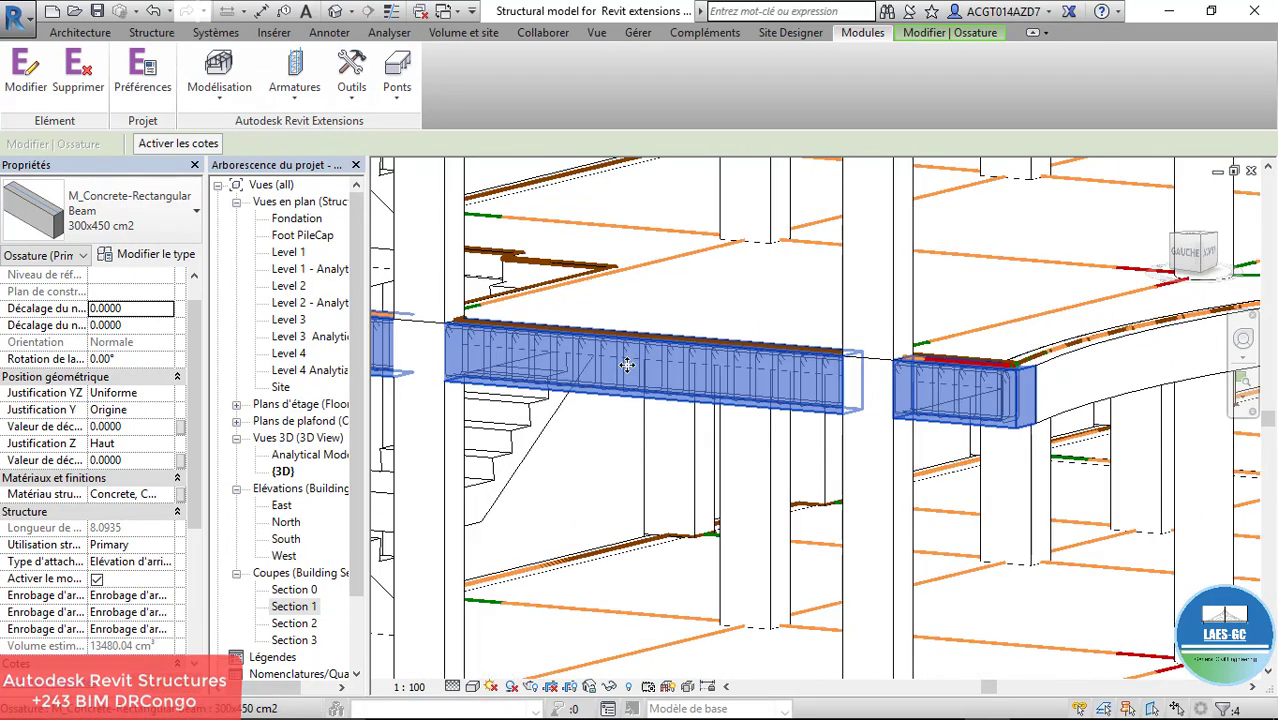
{"action": "scroll", "coordinate": [626, 365], "scroll_direction": "up", "scroll_amount": 3}
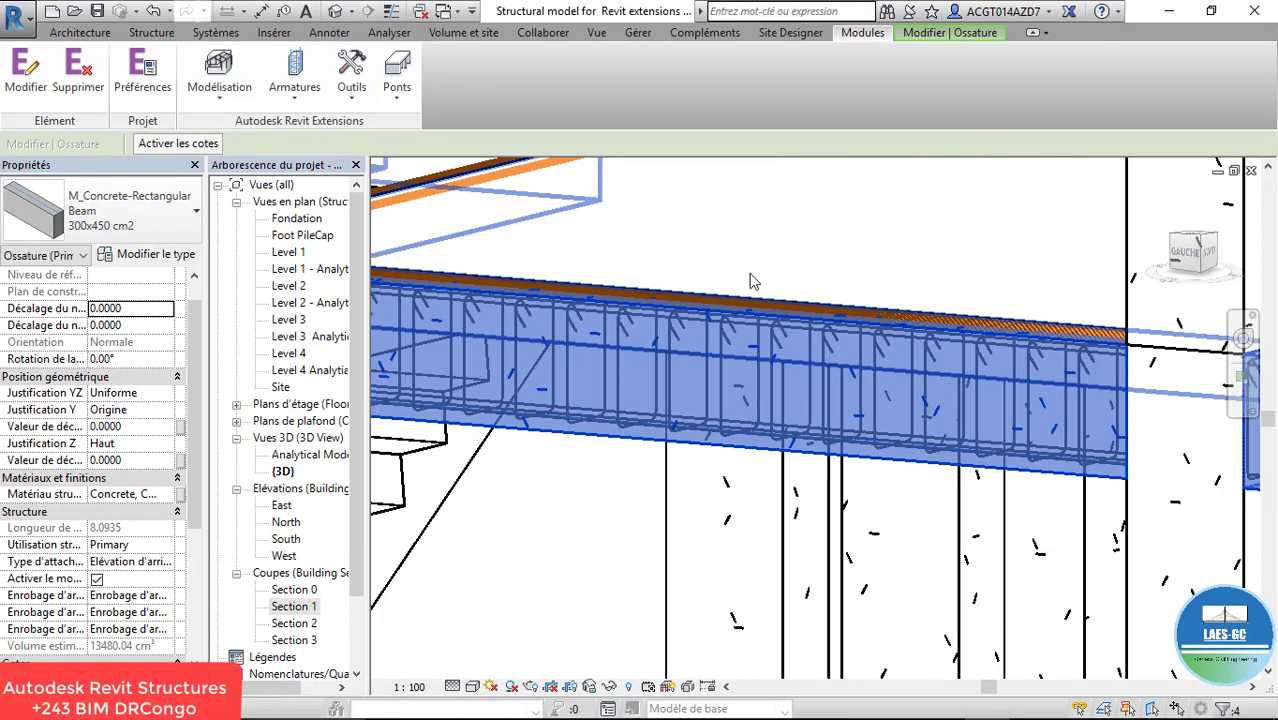
{"action": "scroll", "coordinate": [753, 281], "scroll_direction": "down", "scroll_amount": 6}
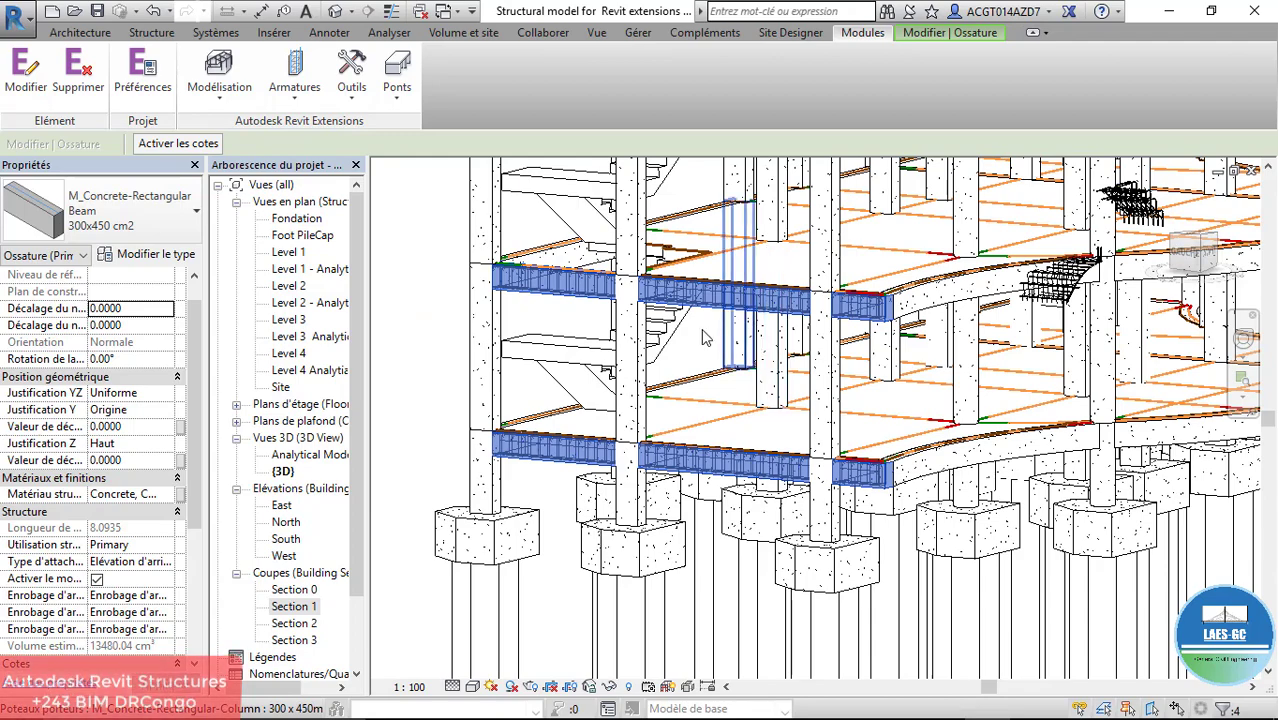
{"action": "scroll", "coordinate": [695, 369], "scroll_direction": "down", "scroll_amount": 2}
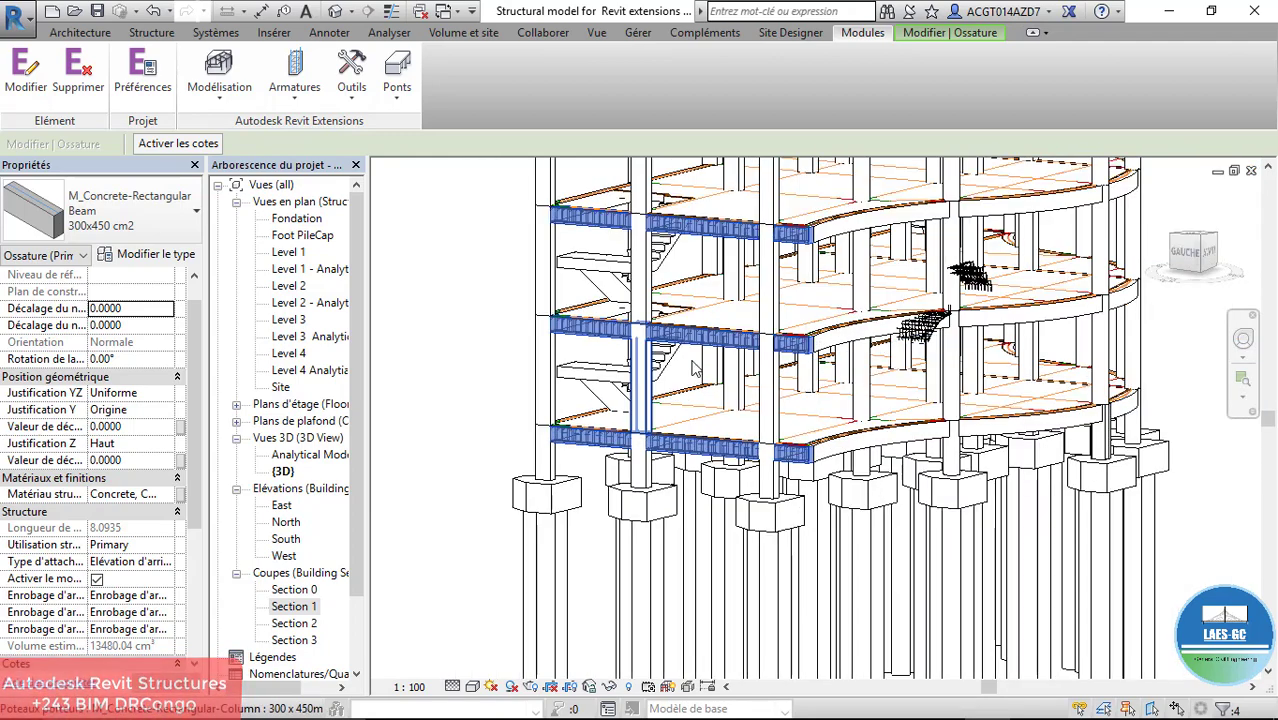
{"action": "middle_click_drag", "start_coordinate": [704, 417], "coordinate": [1060, 340], "text": "shift"}
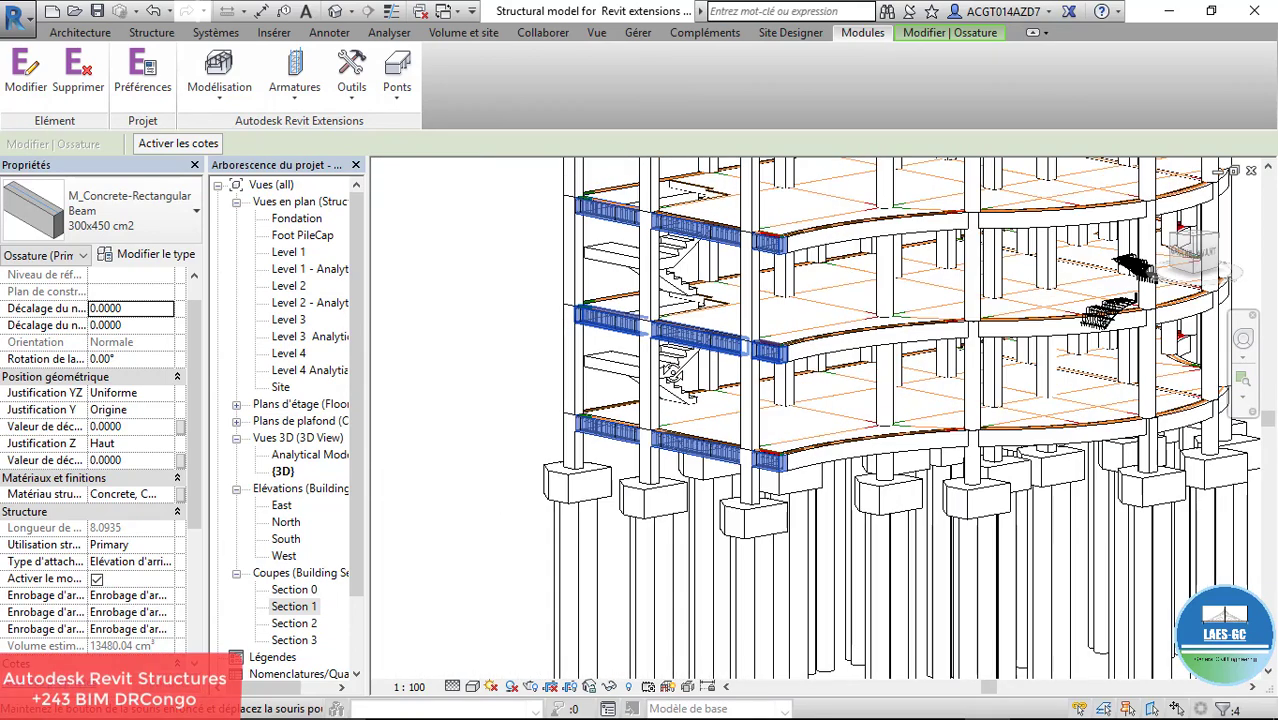
{"action": "scroll", "coordinate": [621, 339], "scroll_direction": "up", "scroll_amount": 2}
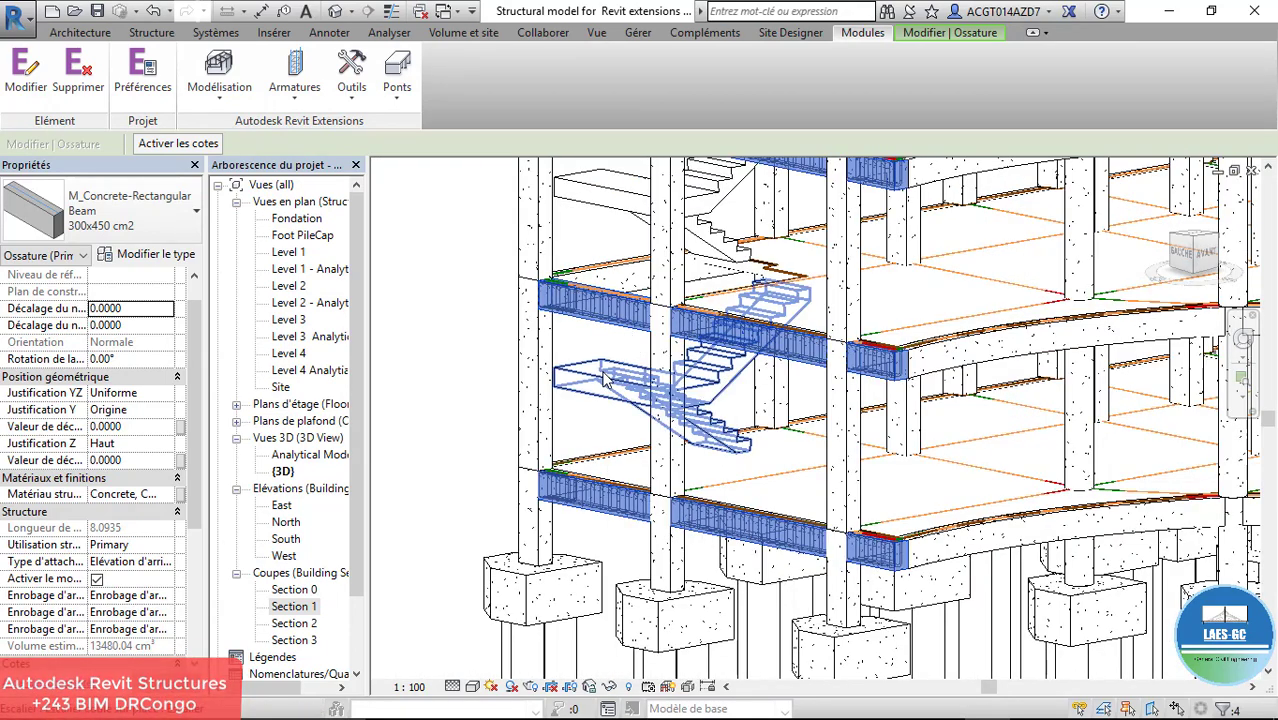
{"action": "scroll", "coordinate": [560, 386], "scroll_direction": "down", "scroll_amount": 3}
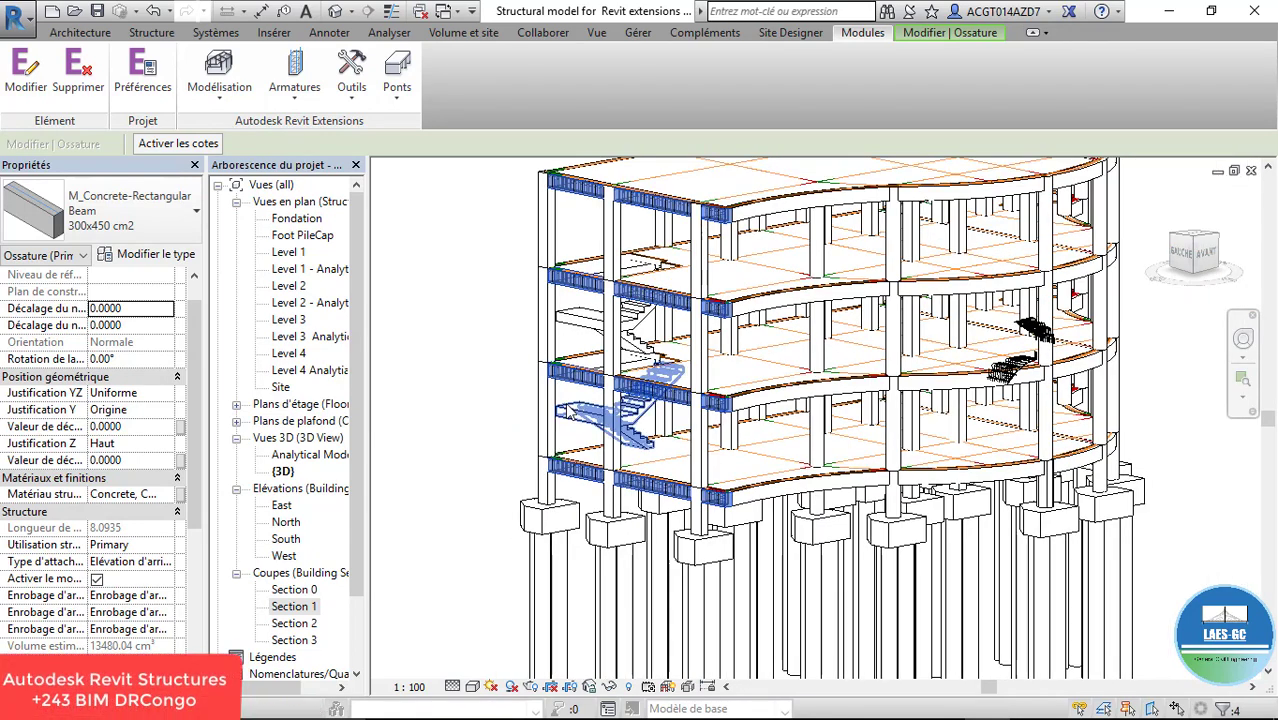
{"action": "scroll", "coordinate": [557, 385], "scroll_direction": "up", "scroll_amount": 3}
{"action": "scroll", "coordinate": [557, 385], "scroll_direction": "up", "scroll_amount": 5}
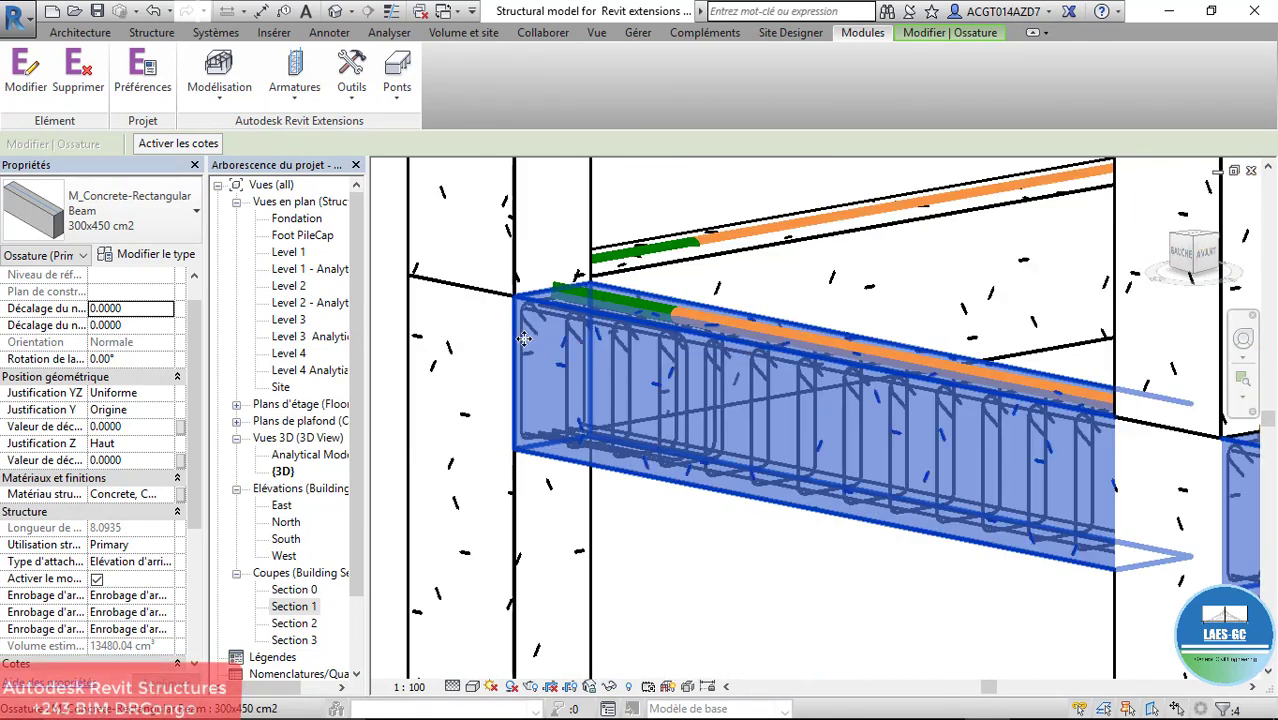
Deselect the beams and set the 3D view's visual style to Image filaire (wireframe)
{"action": "key", "text": "Escape"}
{"action": "scroll", "coordinate": [621, 356], "scroll_direction": "up", "scroll_amount": 1}
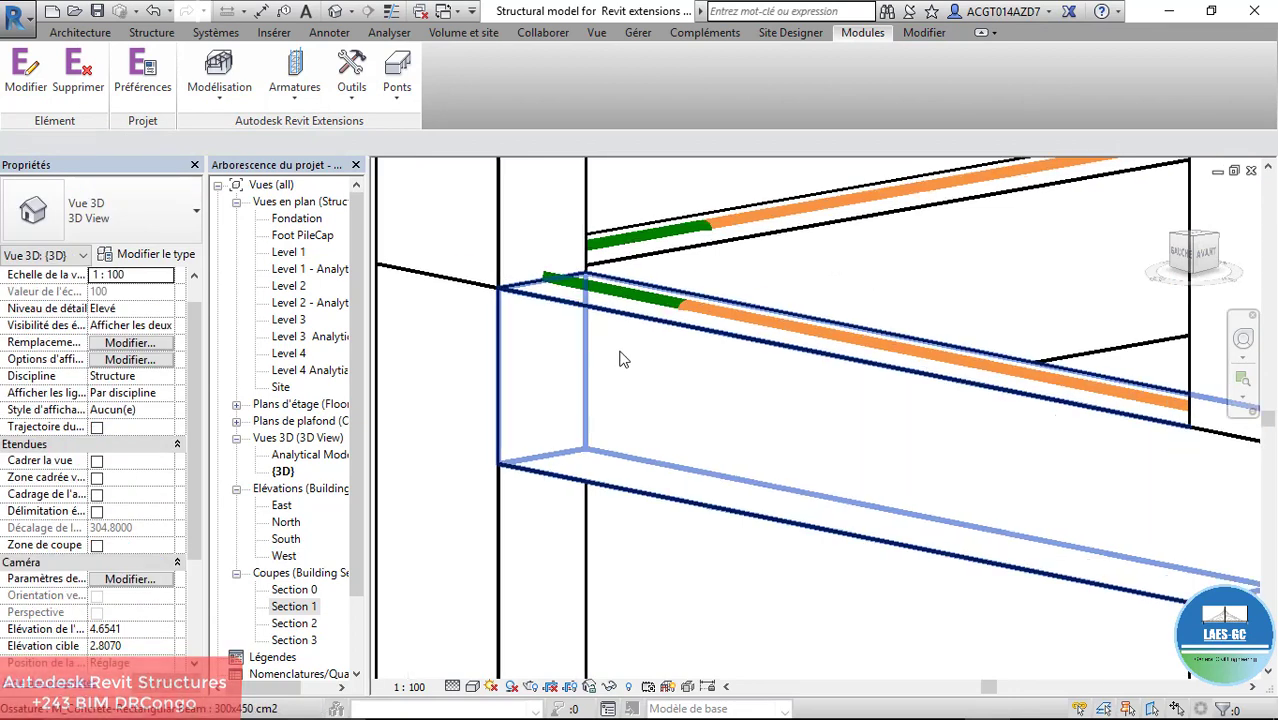
{"action": "left_click", "coordinate": [473, 689]}
{"action": "left_click", "coordinate": [540, 573]}
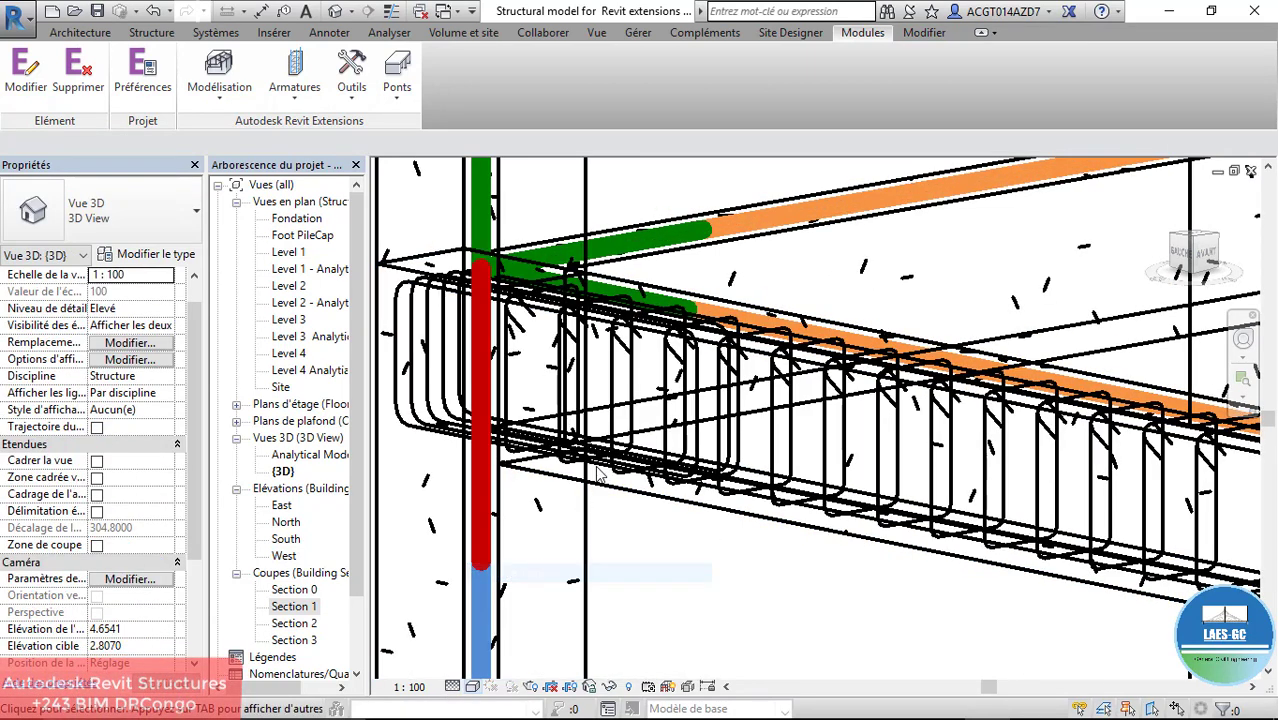
Select all occurrences of the HA 6 (Fe400) stirrups that are visible in the view
{"action": "left_click", "coordinate": [671, 372]}
{"action": "right_click", "coordinate": [668, 372]}
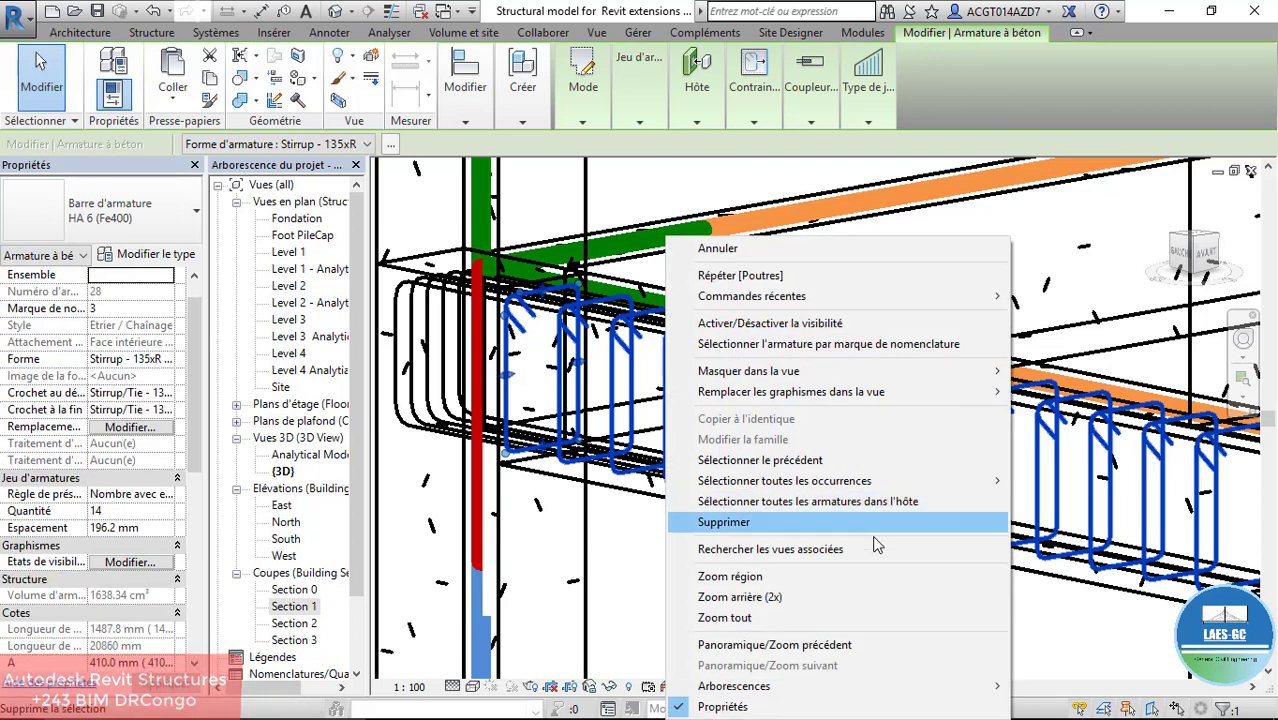
{"action": "mouse_move", "coordinate": [955, 481]}
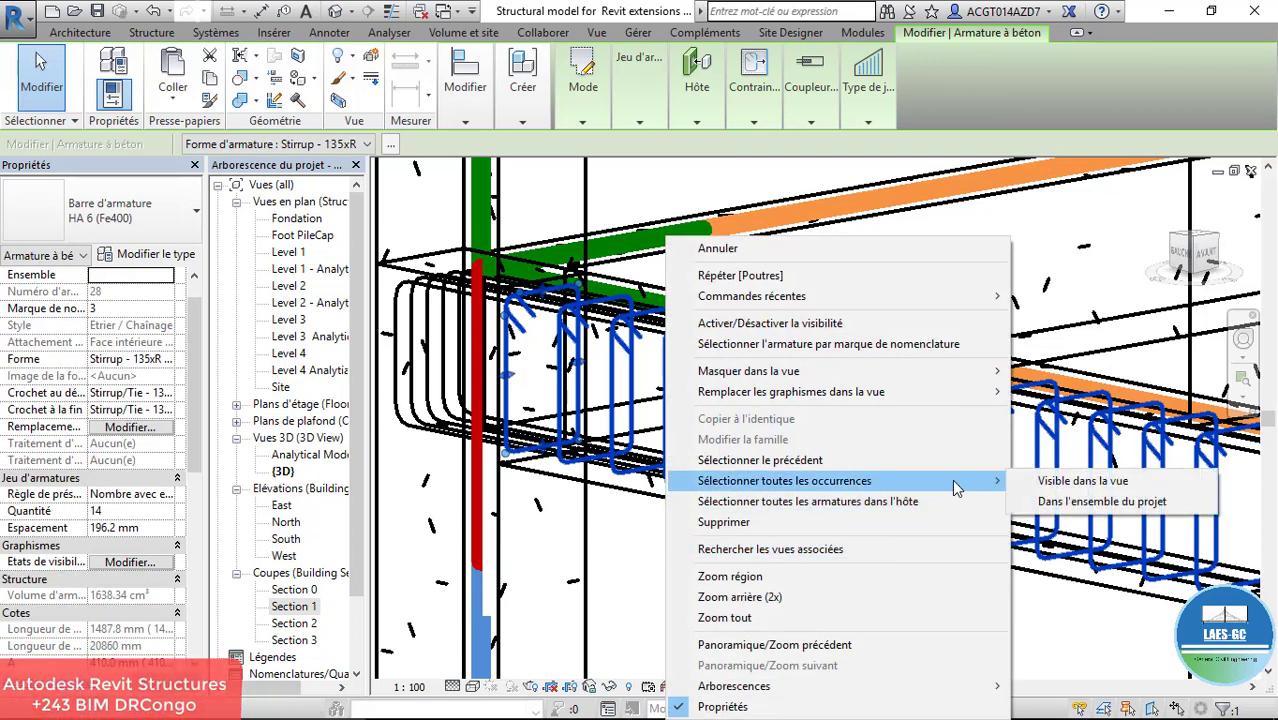
{"action": "left_click", "coordinate": [1105, 488]}
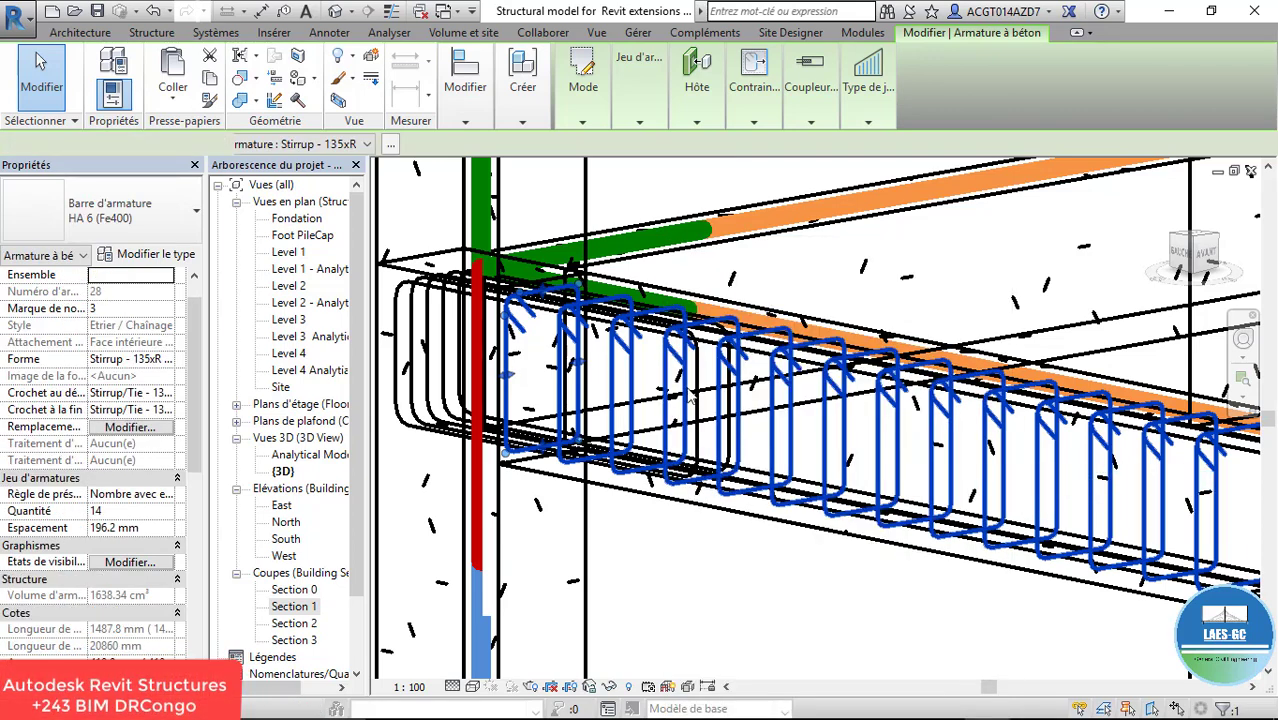
{"action": "scroll", "coordinate": [612, 367], "scroll_direction": "down", "scroll_amount": 3}
{"action": "scroll", "coordinate": [612, 367], "scroll_direction": "down", "scroll_amount": 3}
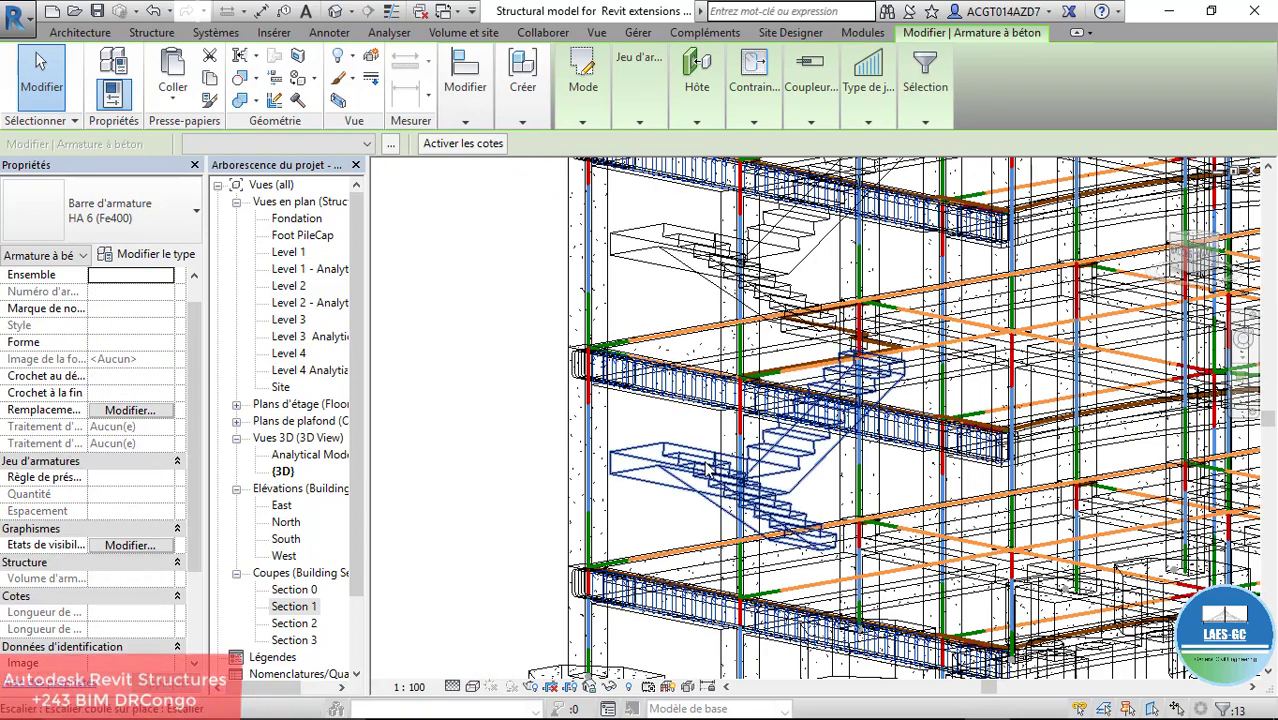
Set the selected stirrups' view visibility states so they display unobscured and as solids in the {3D} view
{"action": "left_click", "coordinate": [130, 545]}
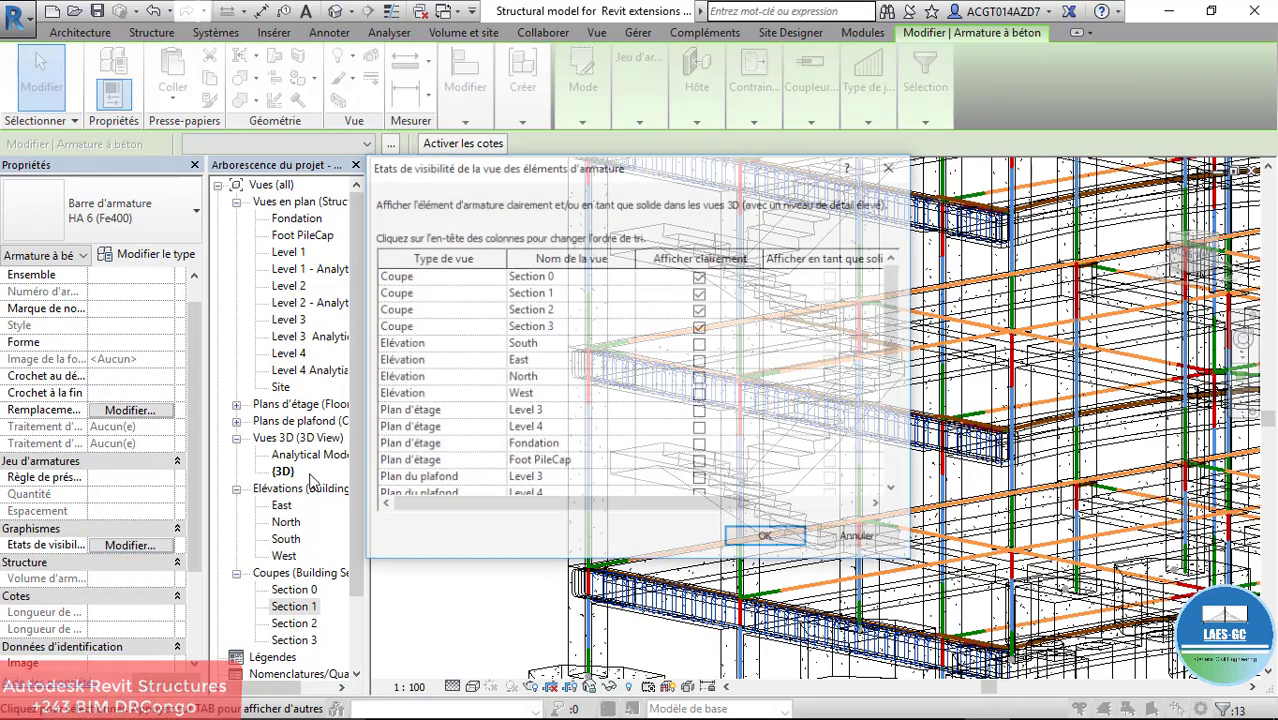
{"action": "scroll", "coordinate": [535, 400], "scroll_direction": "down", "scroll_amount": 5}
{"action": "left_click", "coordinate": [700, 361]}
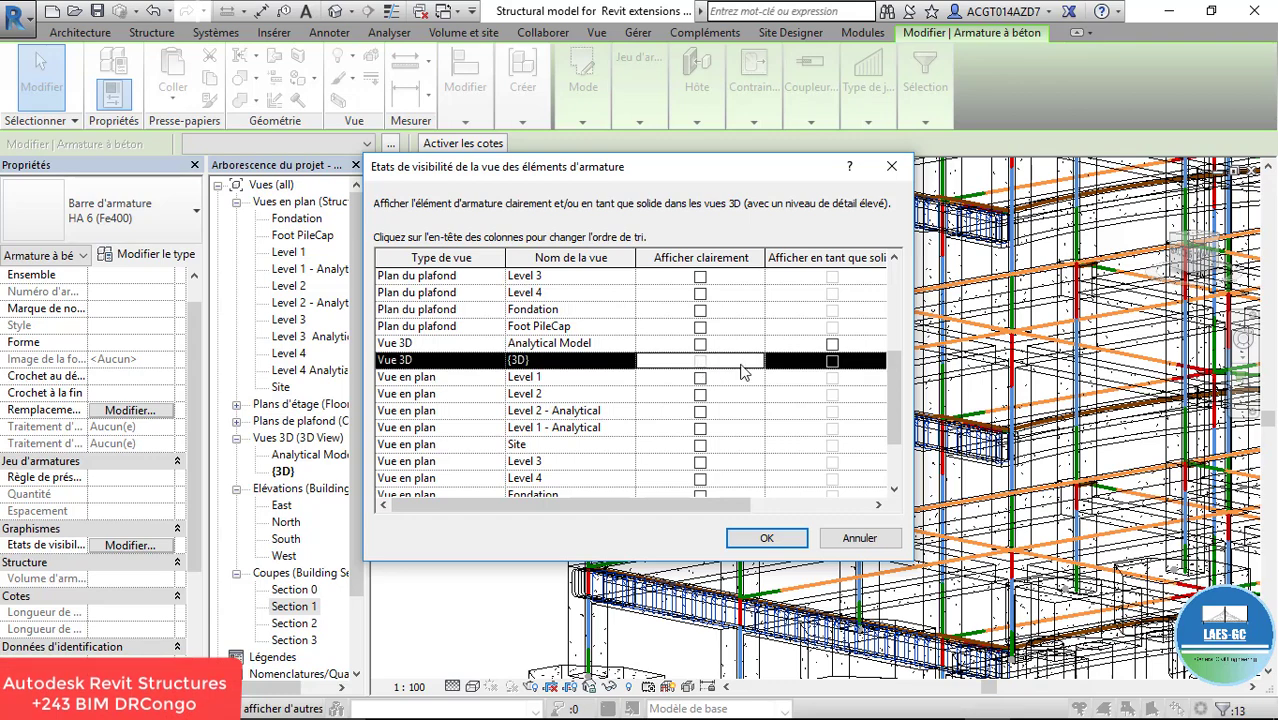
{"action": "left_click", "coordinate": [860, 375]}
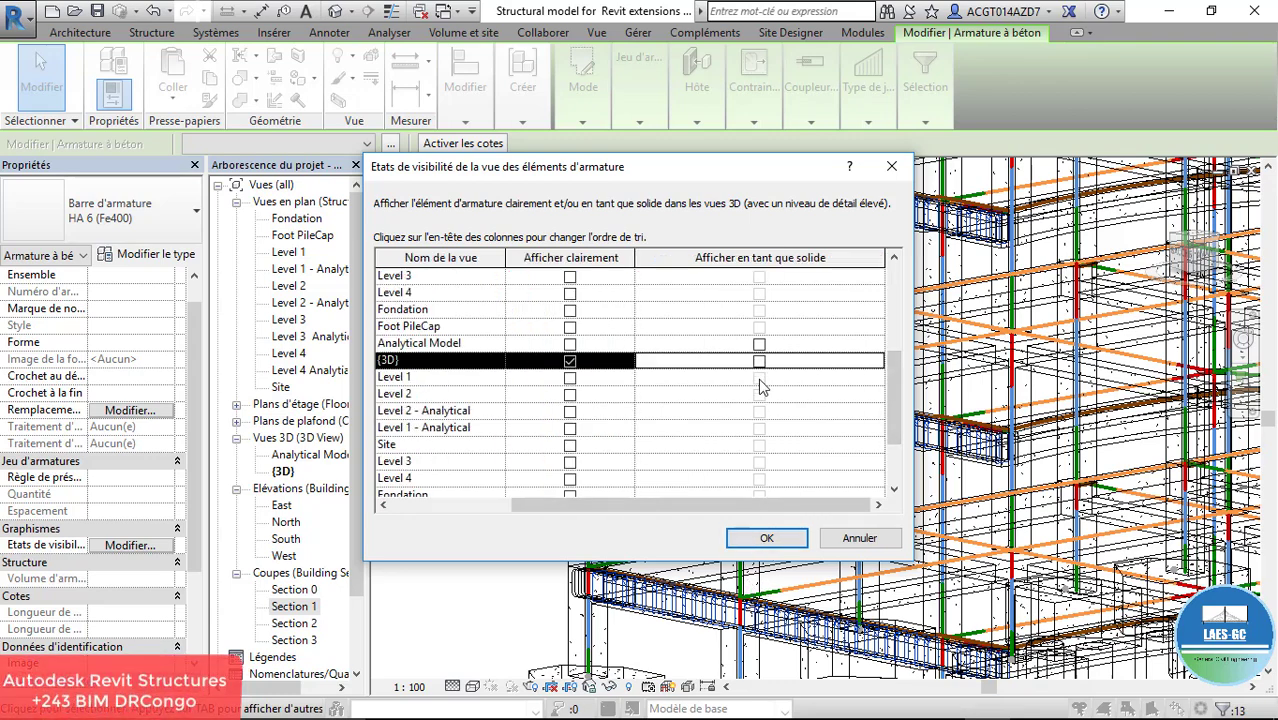
{"action": "left_click", "coordinate": [767, 538]}
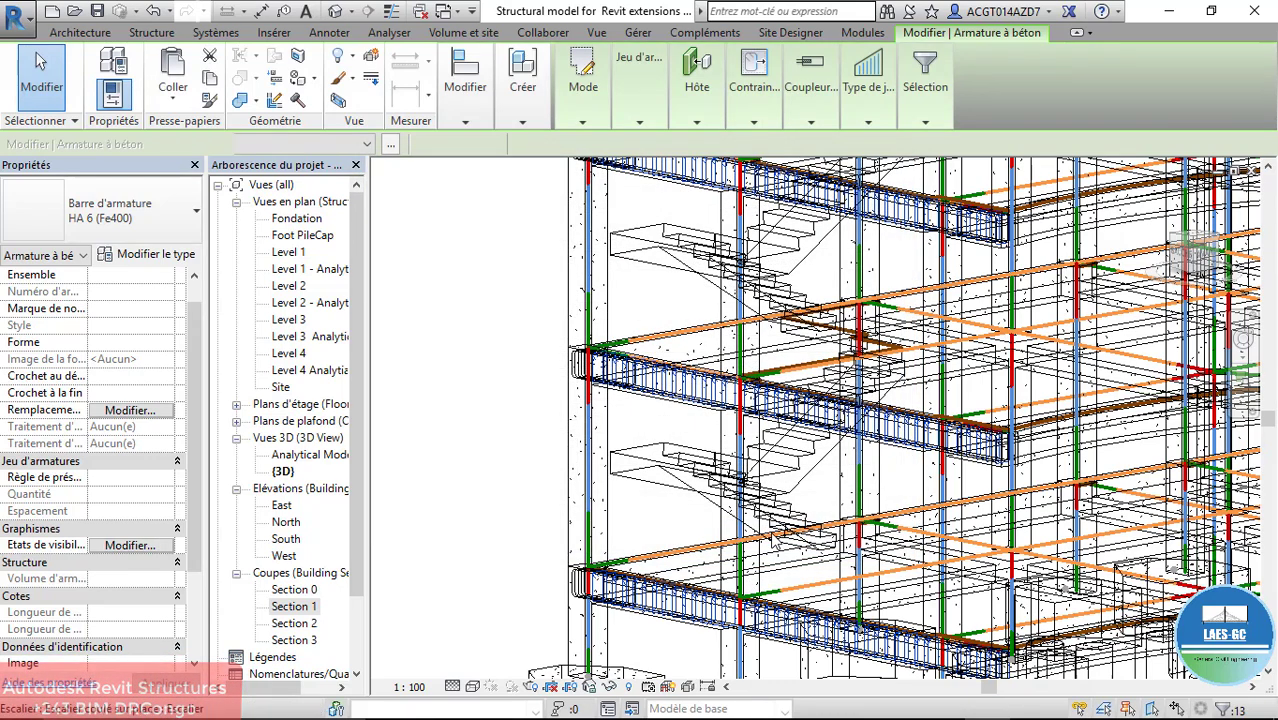
Examine the solid stirrups and an HA 14 longitudinal bar along the beam, from one end to the other
{"action": "scroll", "coordinate": [596, 356], "scroll_direction": "up", "scroll_amount": 5}
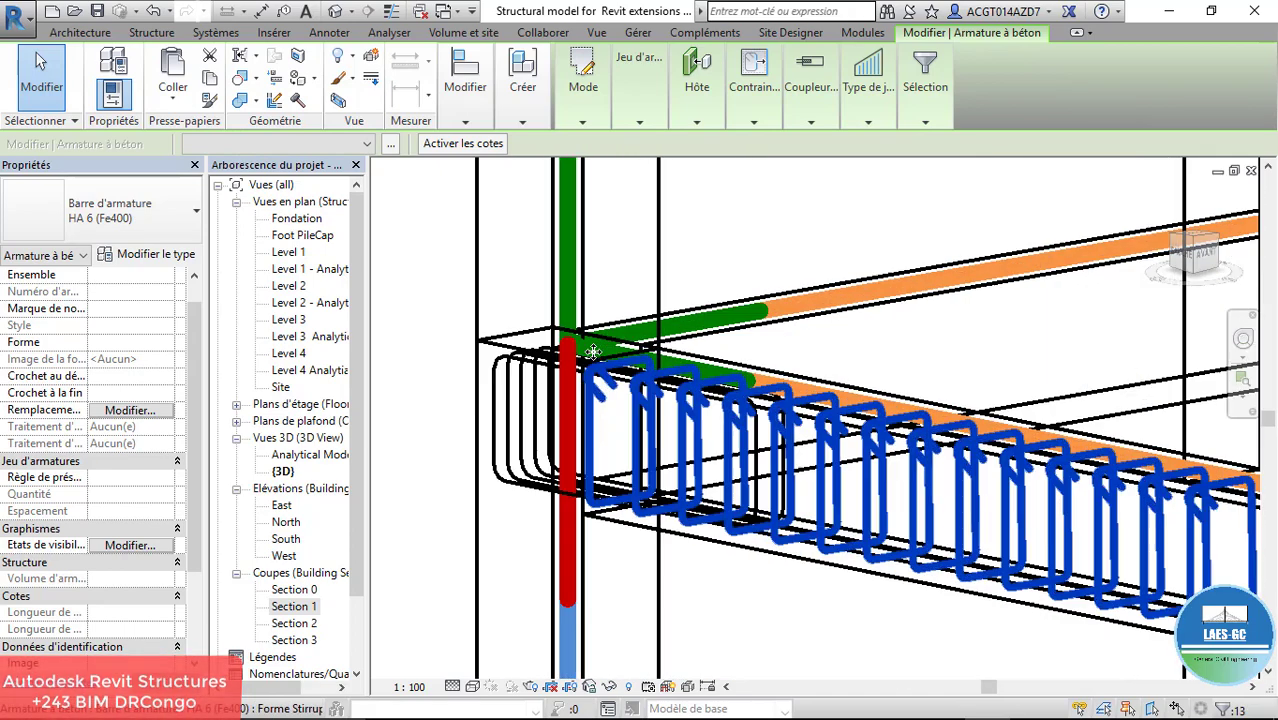
{"action": "left_click", "coordinate": [515, 400]}
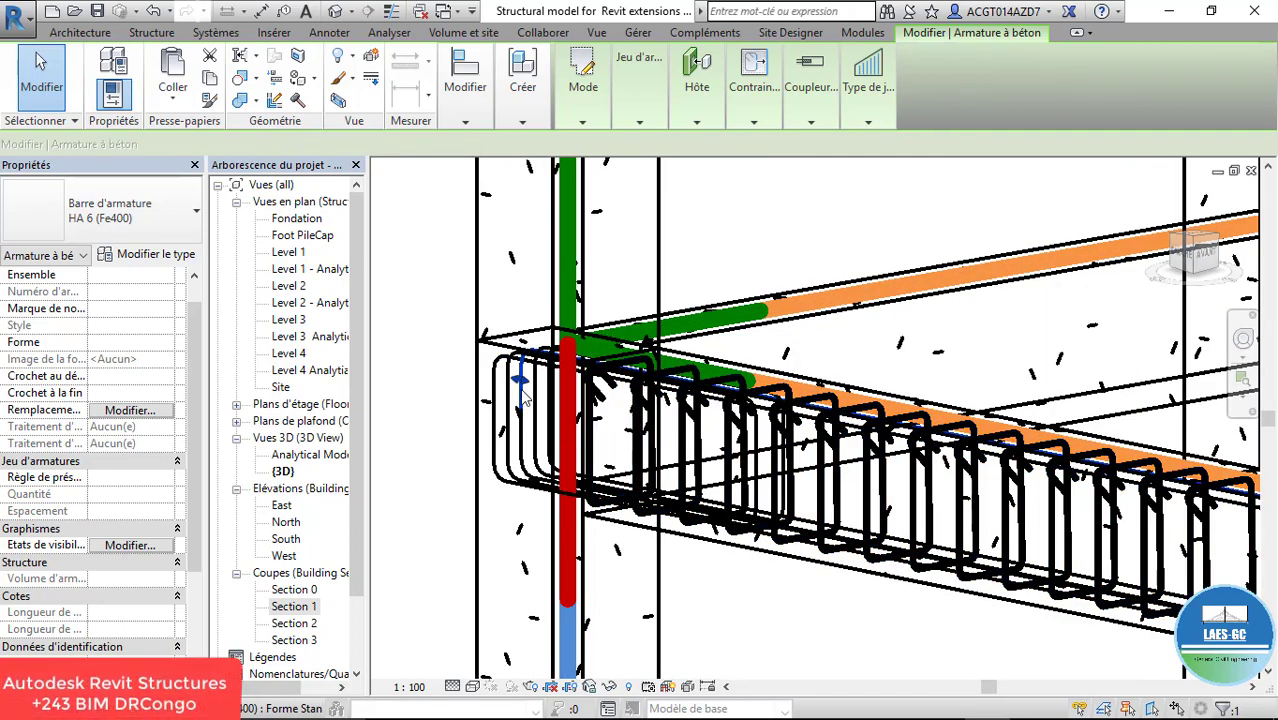
{"action": "scroll", "coordinate": [505, 408], "scroll_direction": "up", "scroll_amount": 2}
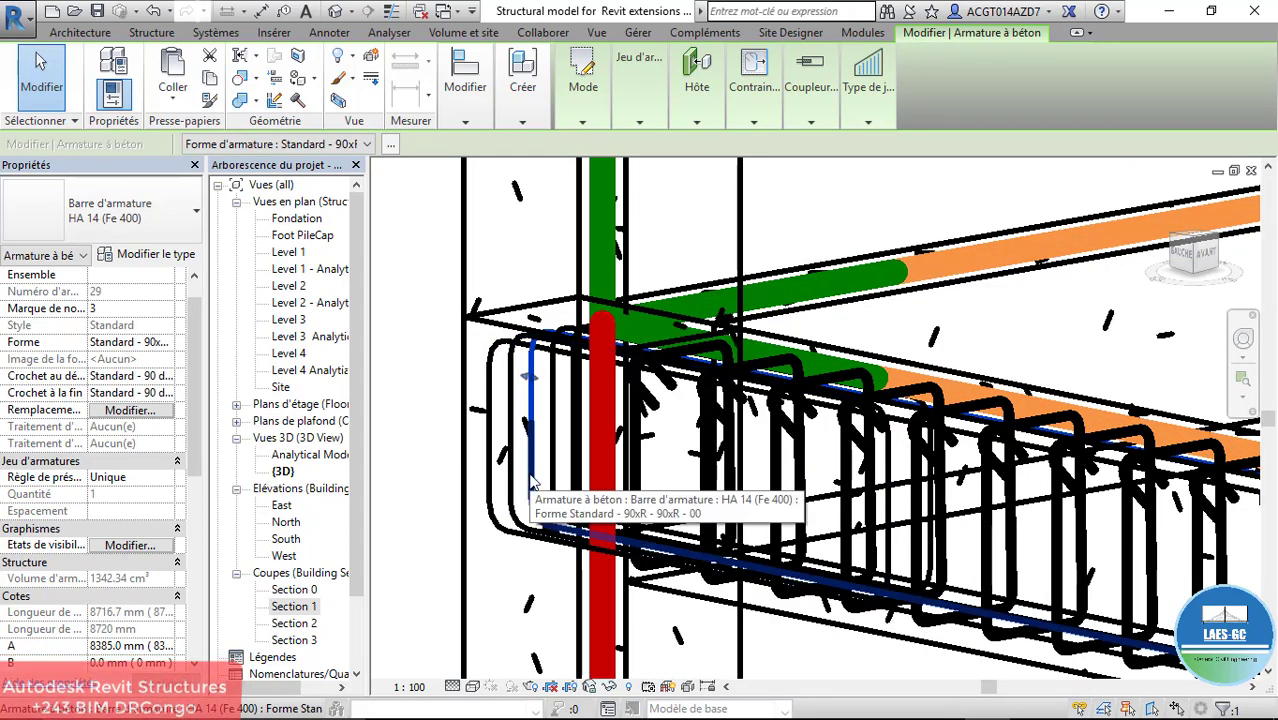
{"action": "scroll", "coordinate": [522, 385], "scroll_direction": "down", "scroll_amount": 5}
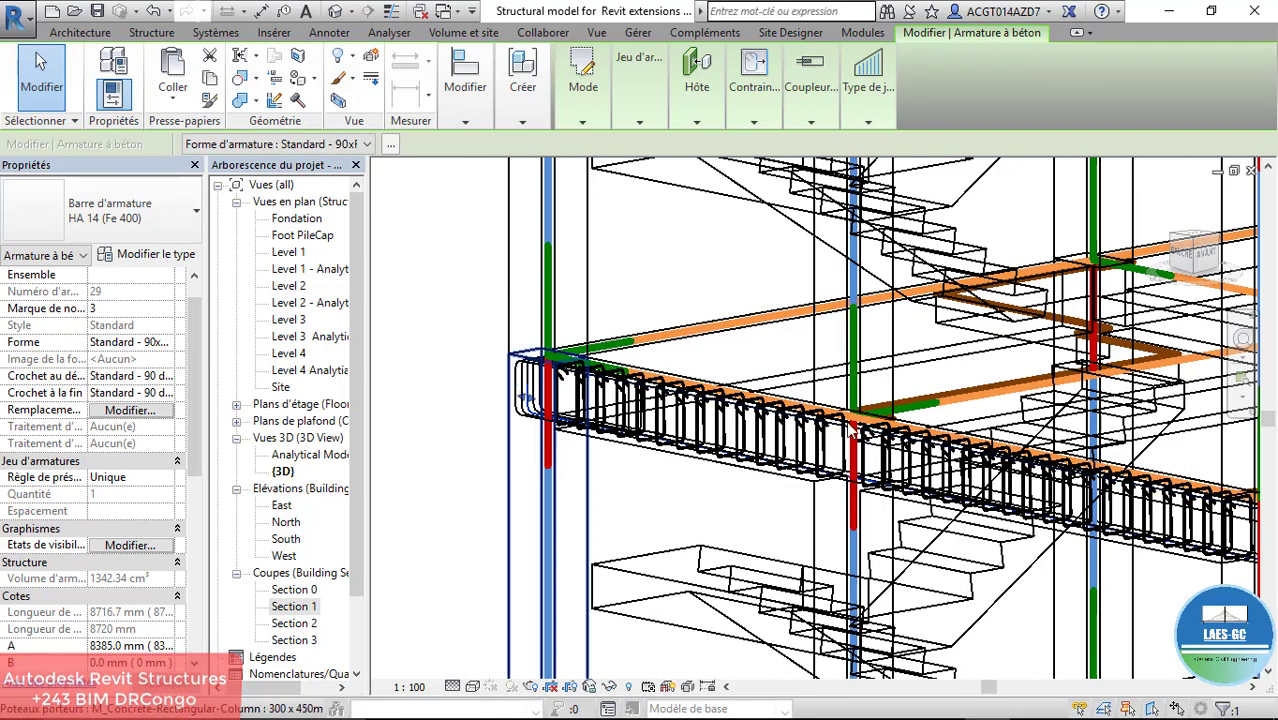
{"action": "middle_click_drag", "start_coordinate": [852, 427], "coordinate": [980, 425], "text": "shift"}
{"action": "scroll", "coordinate": [1020, 424], "scroll_direction": "up", "scroll_amount": 5}
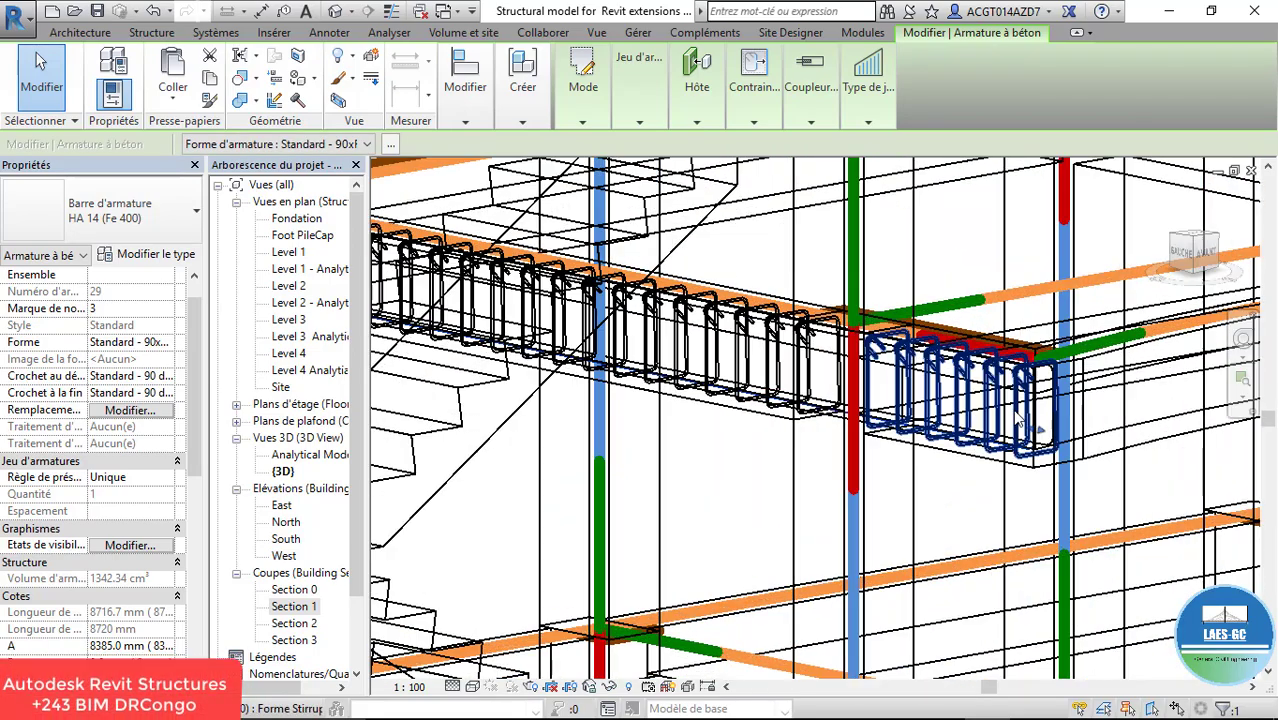
{"action": "scroll", "coordinate": [1020, 424], "scroll_direction": "up", "scroll_amount": 5}
{"action": "scroll", "coordinate": [1060, 355], "scroll_direction": "up", "scroll_amount": 3}
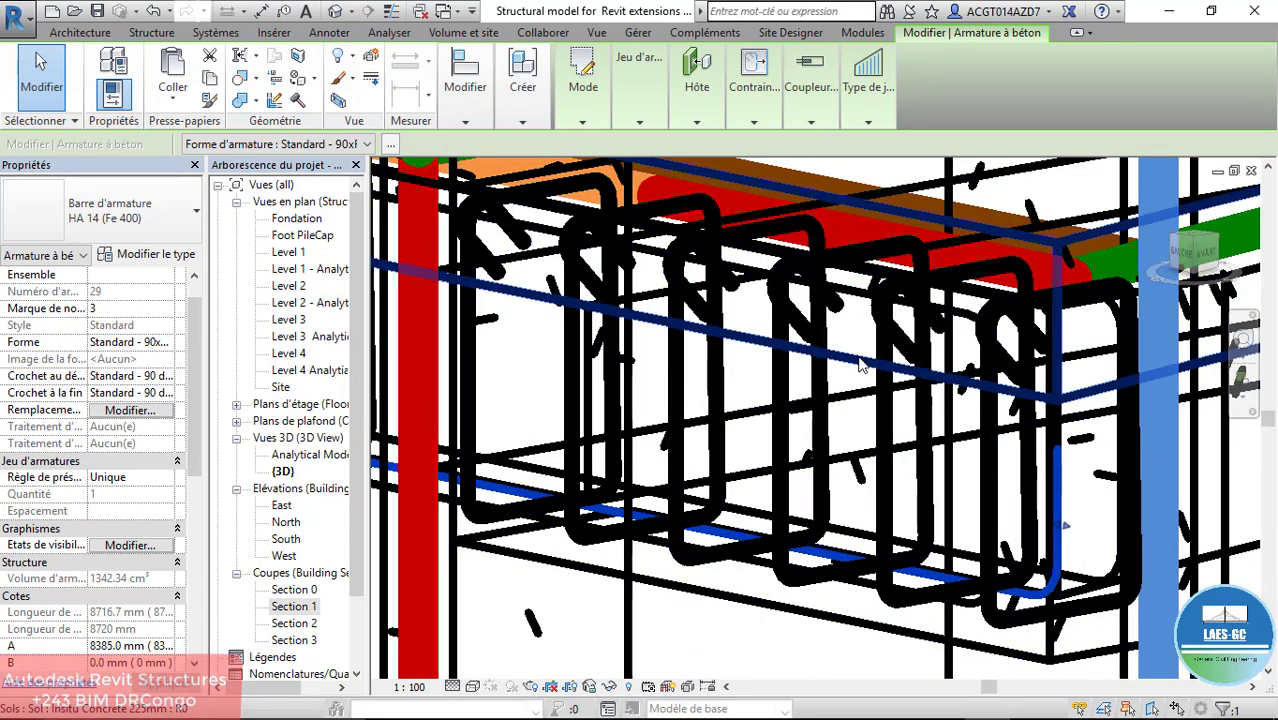
{"action": "left_click", "coordinate": [858, 365]}
{"action": "scroll", "coordinate": [850, 360], "scroll_direction": "down", "scroll_amount": 5}
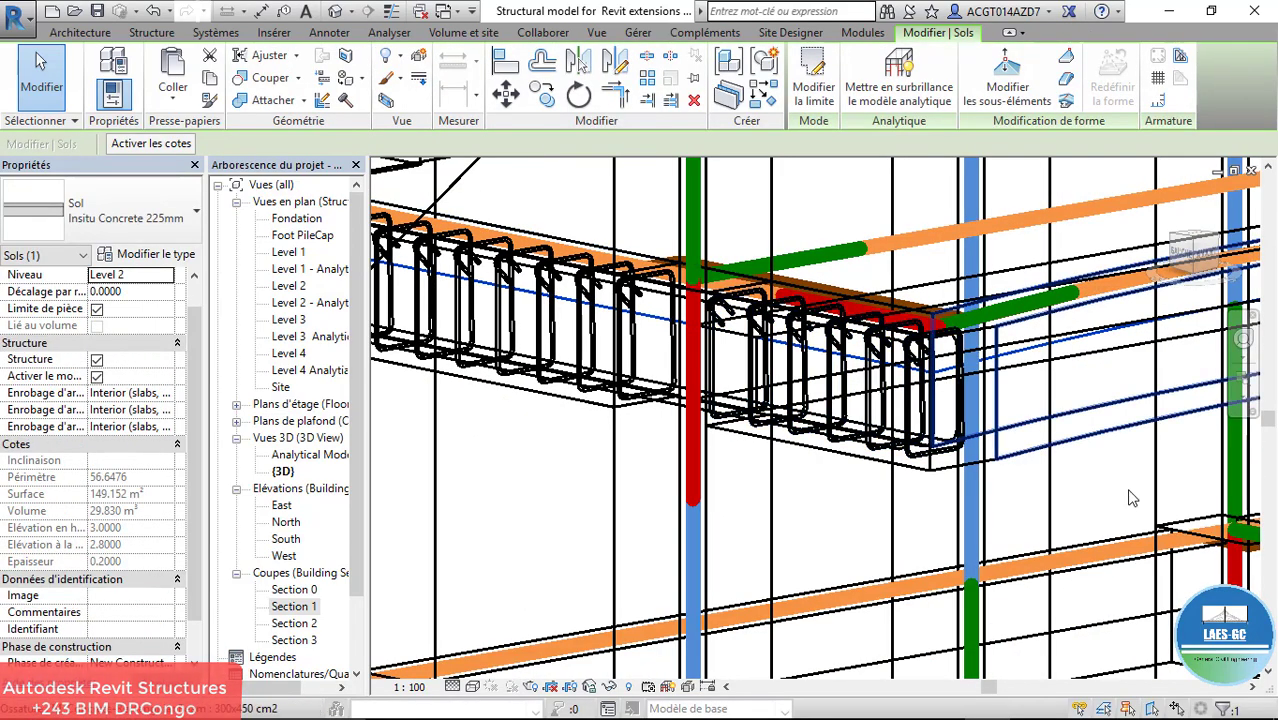
{"action": "scroll", "coordinate": [1140, 505], "scroll_direction": "down", "scroll_amount": 3}
Select all occurrences of the HA 14 (Fe 400) longitudinal bars that are visible in the view
{"action": "scroll", "coordinate": [668, 380], "scroll_direction": "up", "scroll_amount": 5}
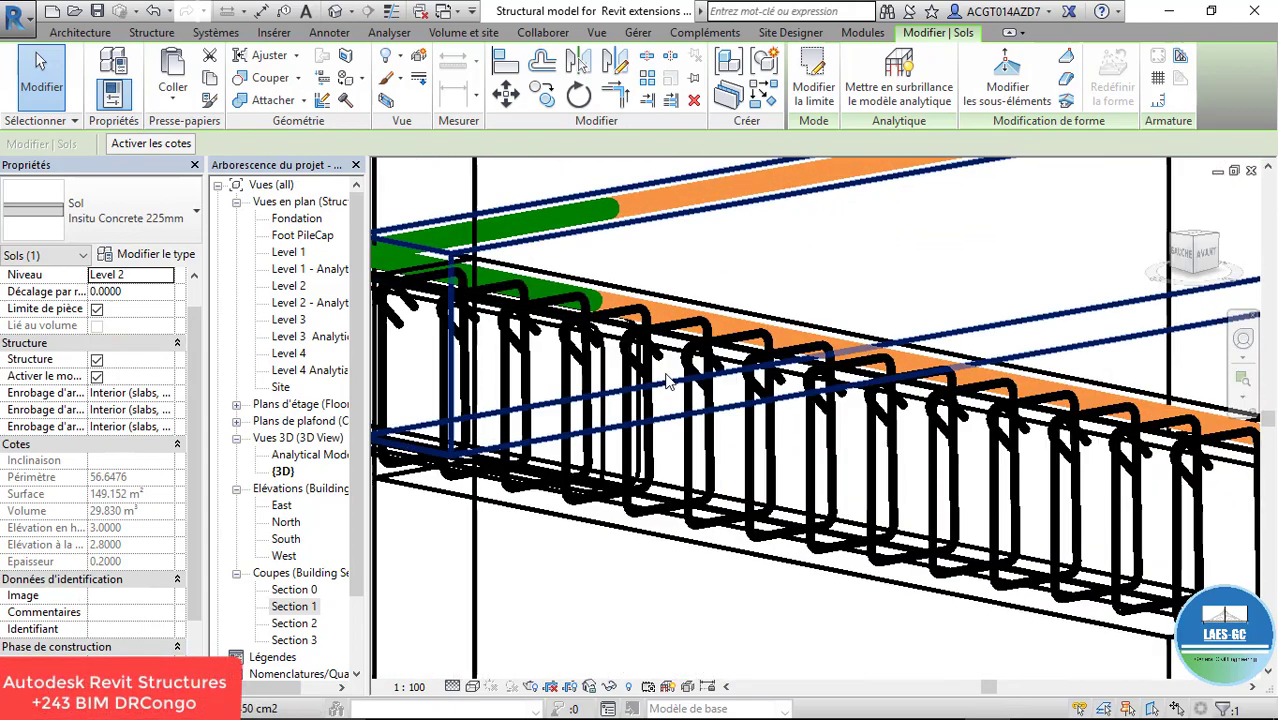
{"action": "middle_click_drag", "start_coordinate": [668, 380], "coordinate": [541, 360], "text": "shift"}
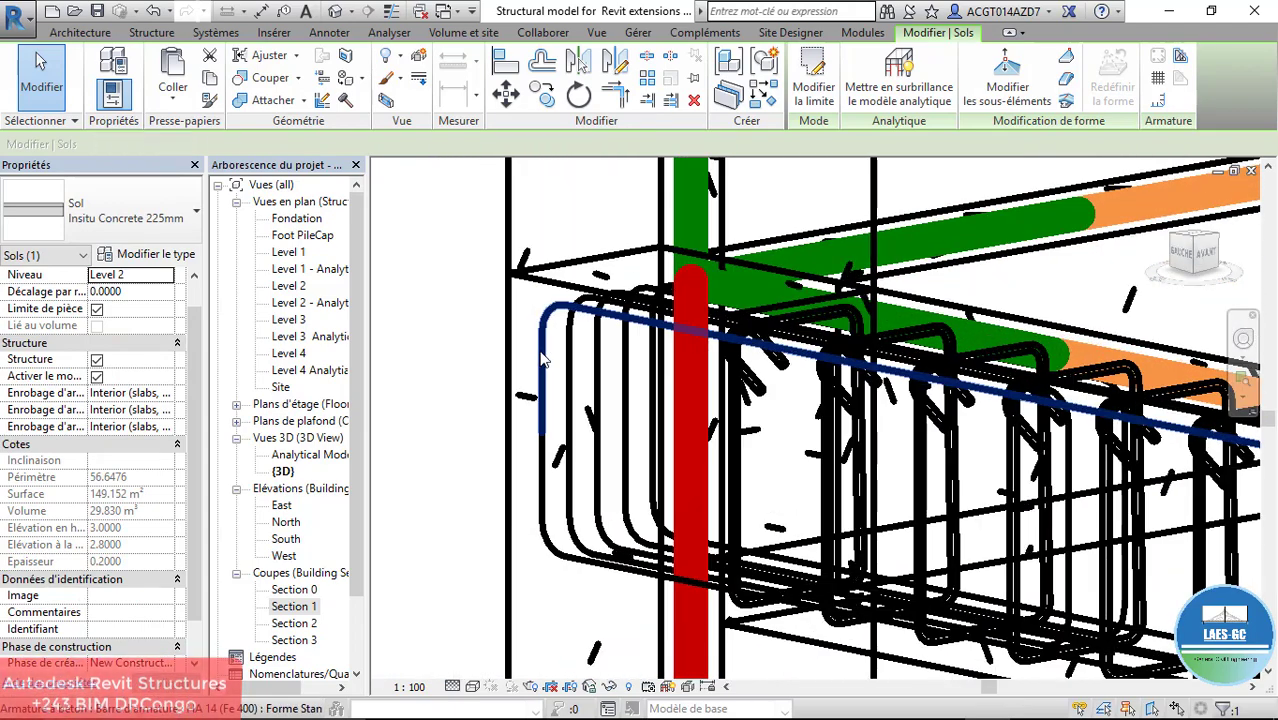
{"action": "left_click", "coordinate": [541, 360]}
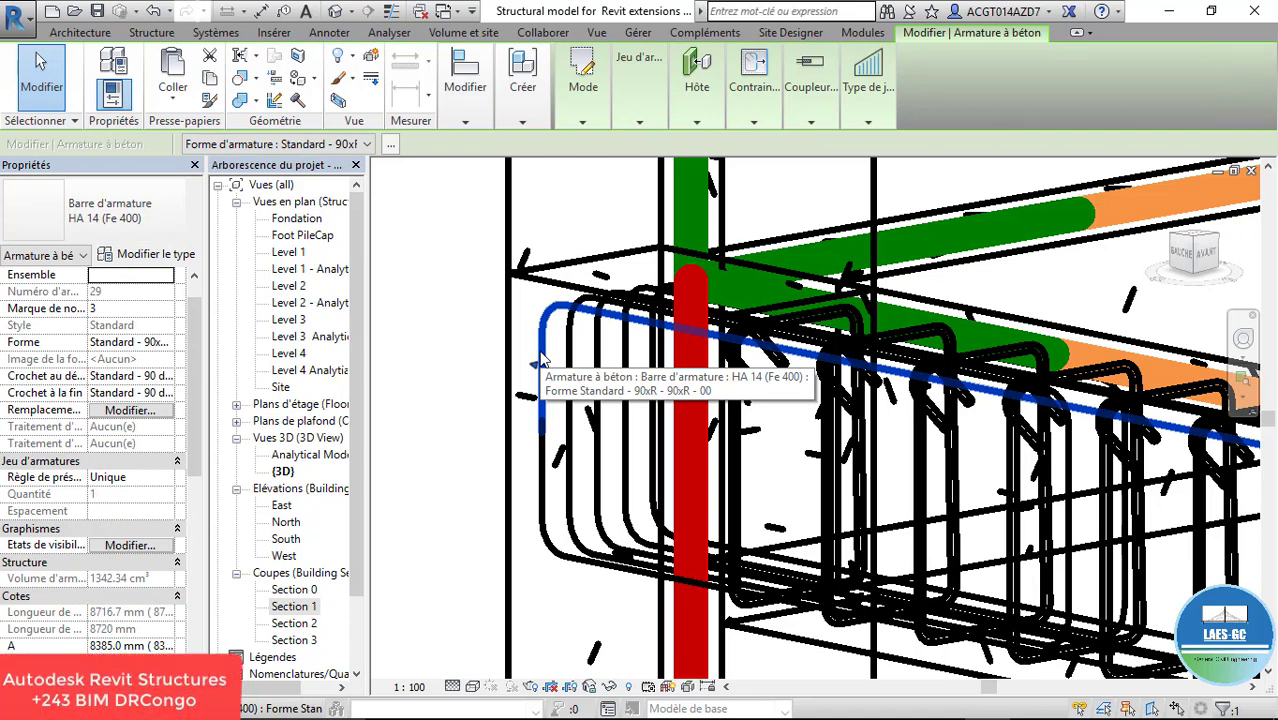
{"action": "right_click", "coordinate": [541, 360]}
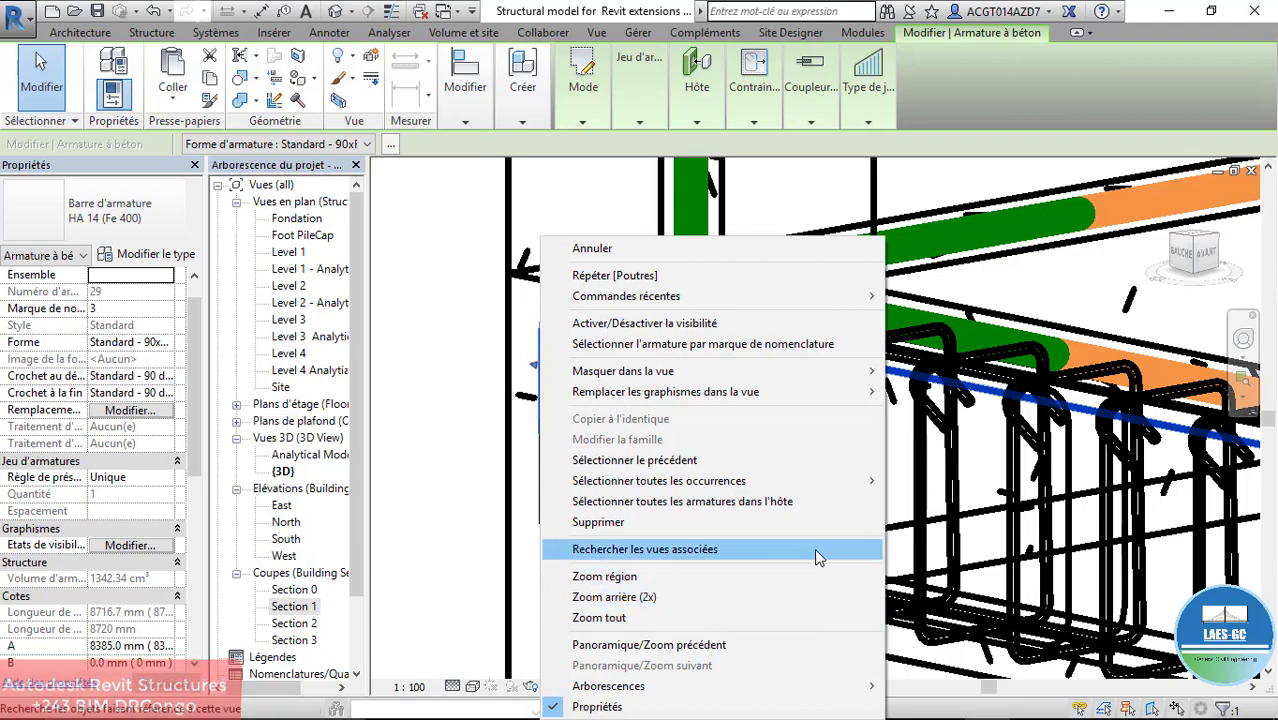
{"action": "mouse_move", "coordinate": [856, 491]}
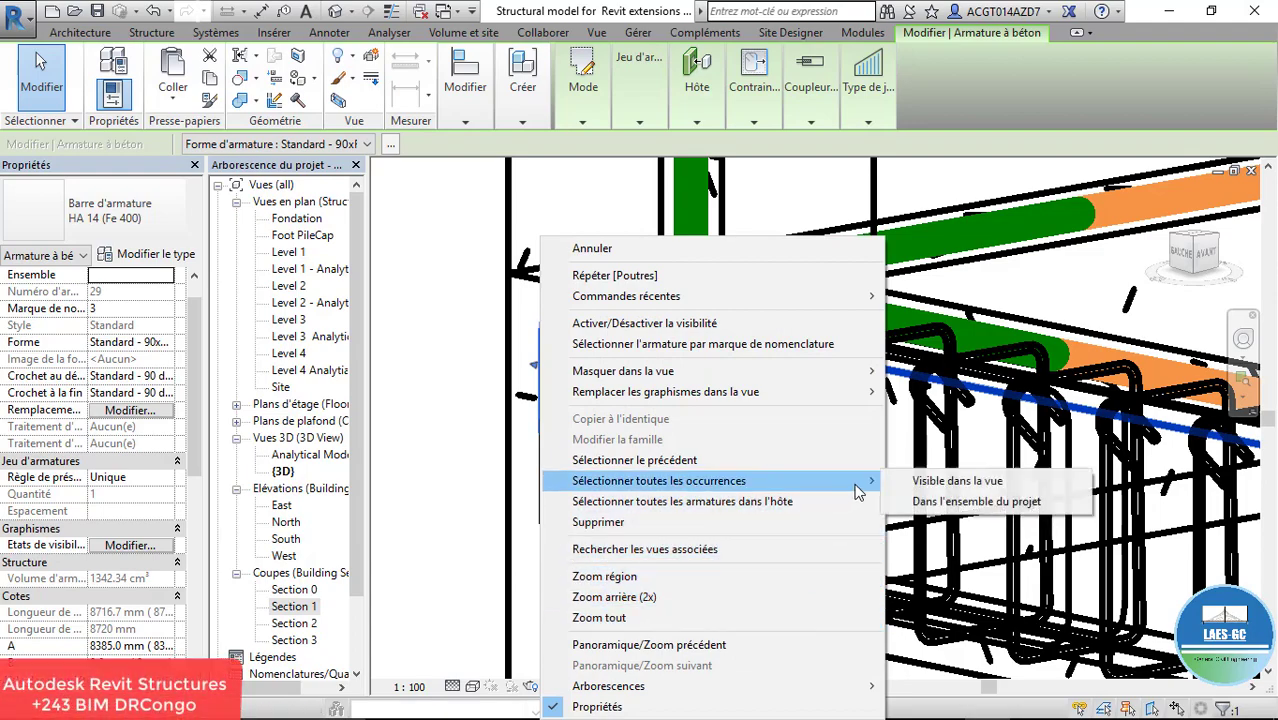
{"action": "left_click", "coordinate": [930, 485]}
{"action": "scroll", "coordinate": [533, 350], "scroll_direction": "down", "scroll_amount": 2}
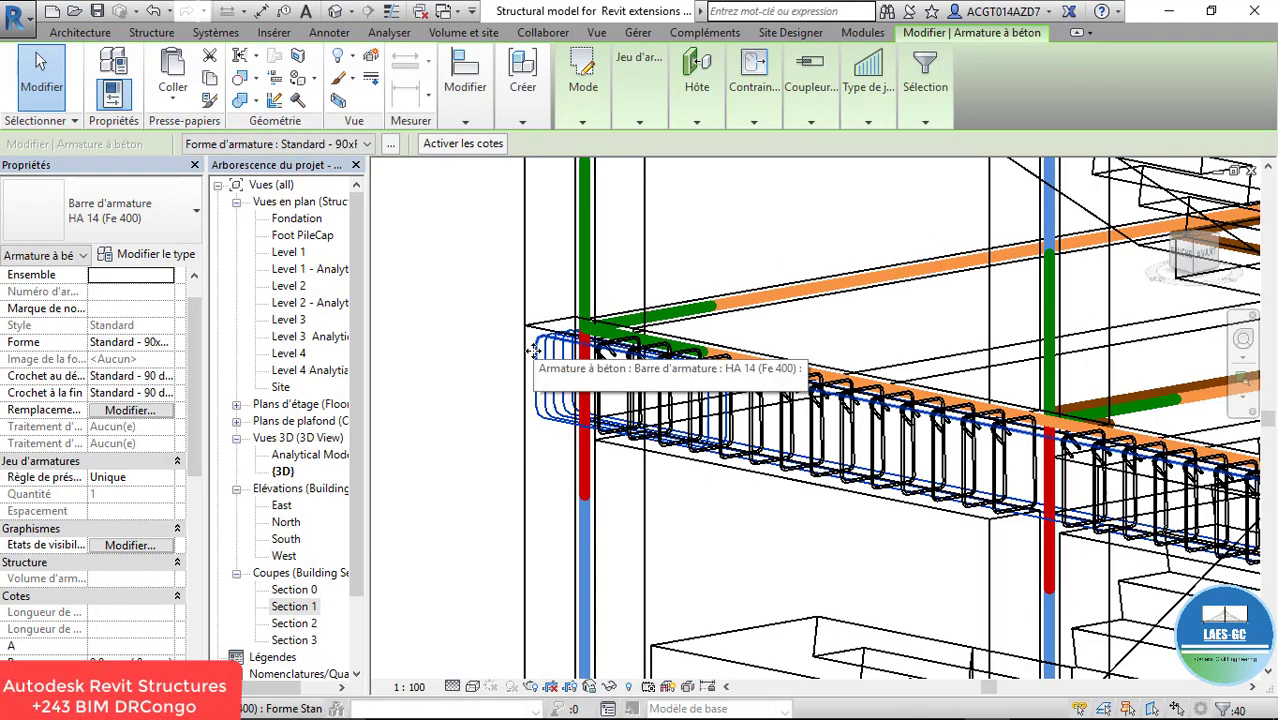
{"action": "scroll", "coordinate": [533, 350], "scroll_direction": "down", "scroll_amount": 4}
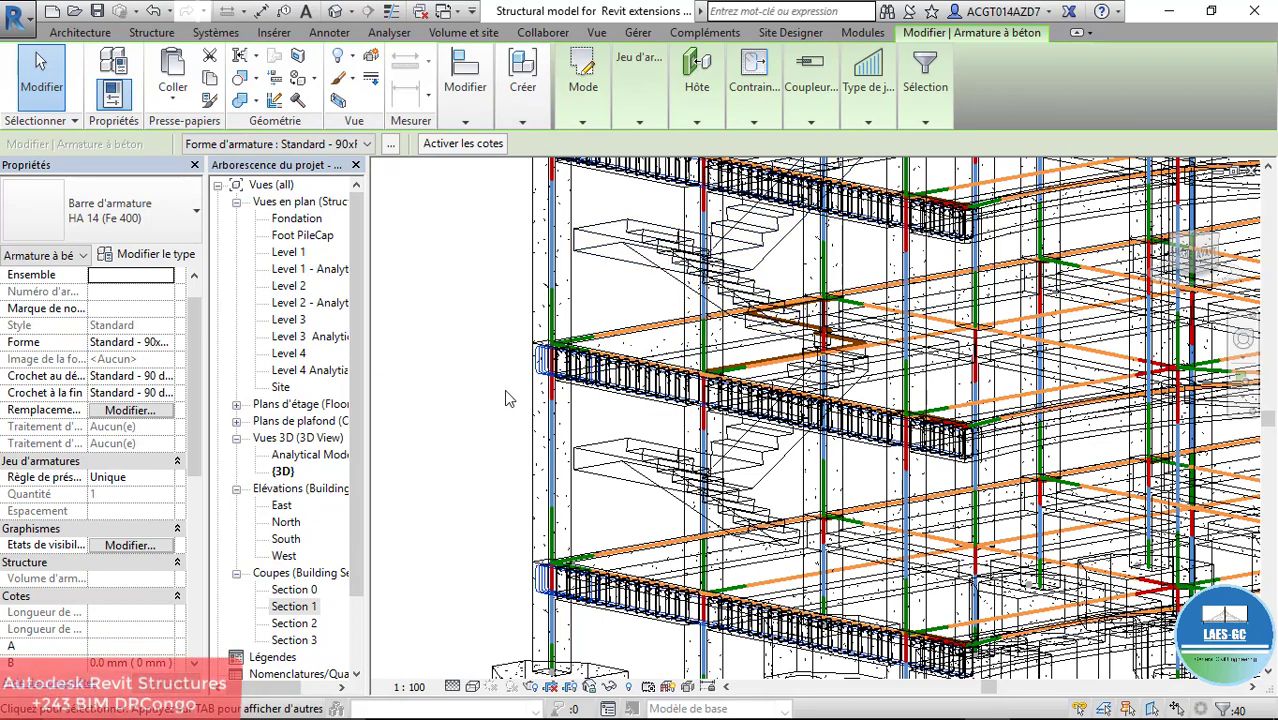
{"action": "scroll", "coordinate": [529, 366], "scroll_direction": "up", "scroll_amount": 5}
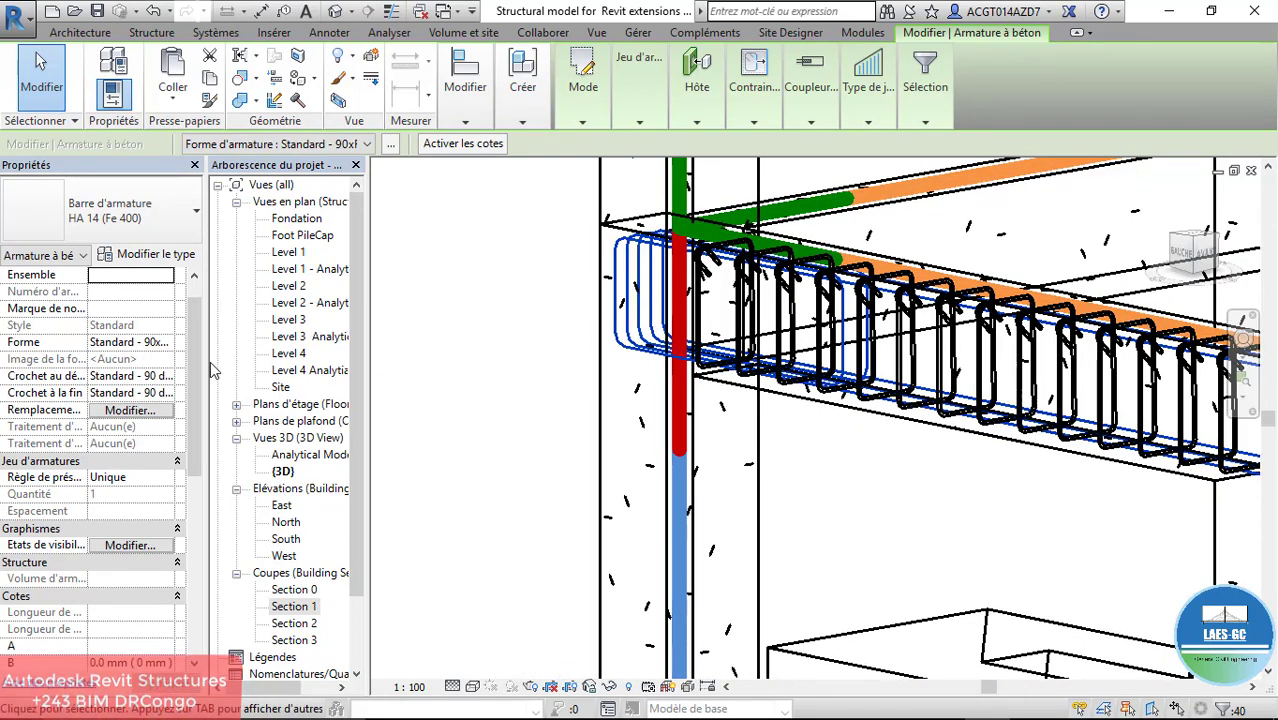
Set the selected HA 14 bars' view visibility states so they display unobscured and as solids in the {3D} view
{"action": "left_click", "coordinate": [126, 545]}
{"action": "scroll", "coordinate": [725, 423], "scroll_direction": "down", "scroll_amount": 4}
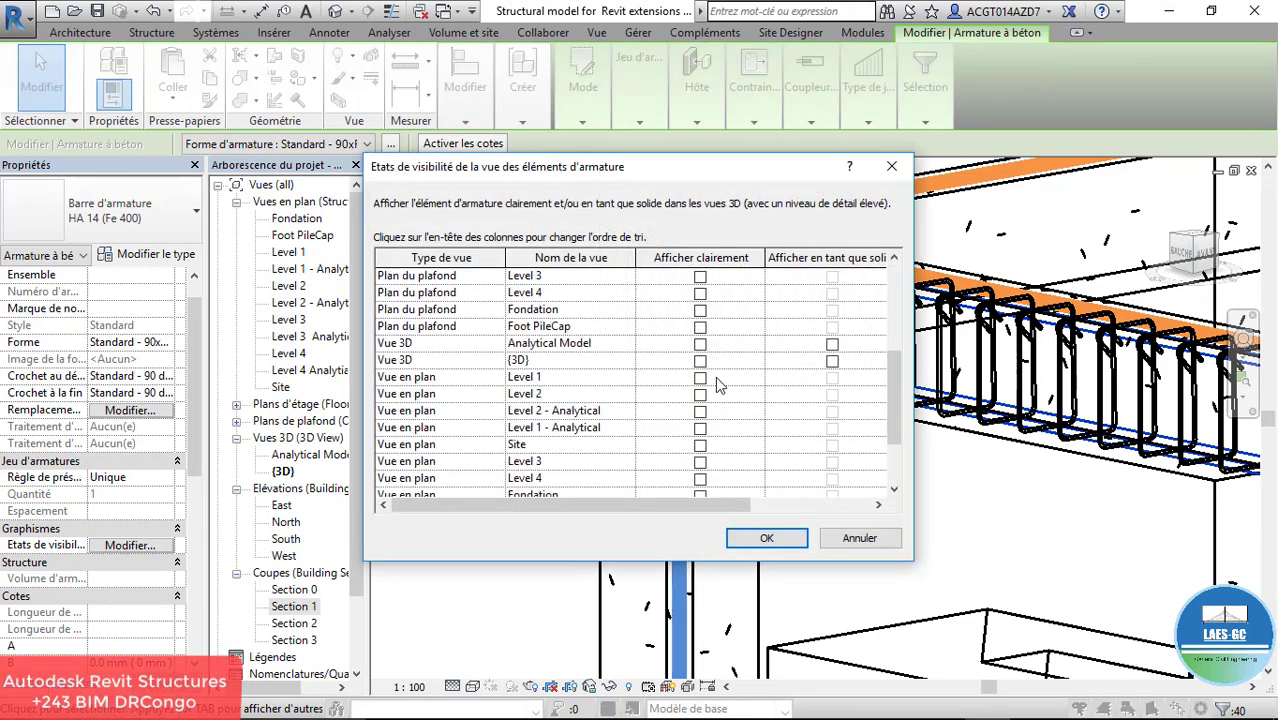
{"action": "left_click", "coordinate": [704, 364]}
{"action": "left_click", "coordinate": [836, 366]}
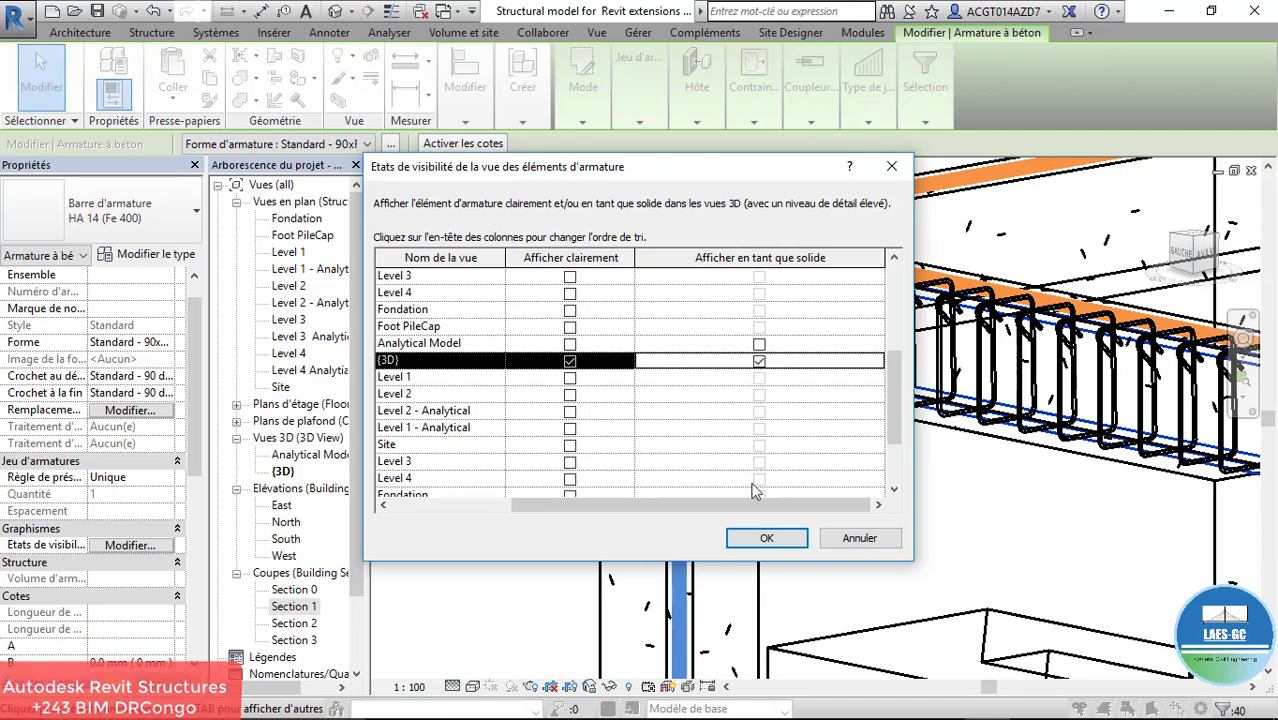
{"action": "left_click", "coordinate": [766, 540]}
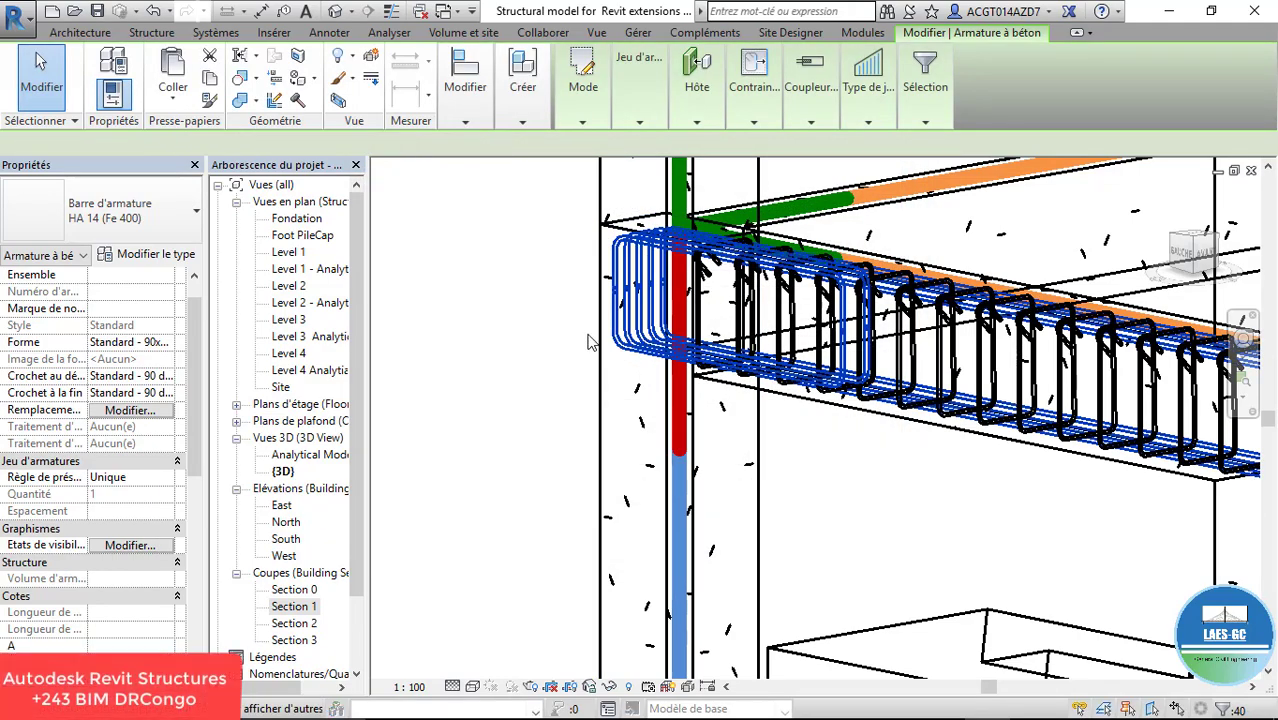
Set the 3D view to the Elevé detail level and the Réaliste visual style
{"action": "scroll", "coordinate": [548, 359], "scroll_direction": "up", "scroll_amount": 5}
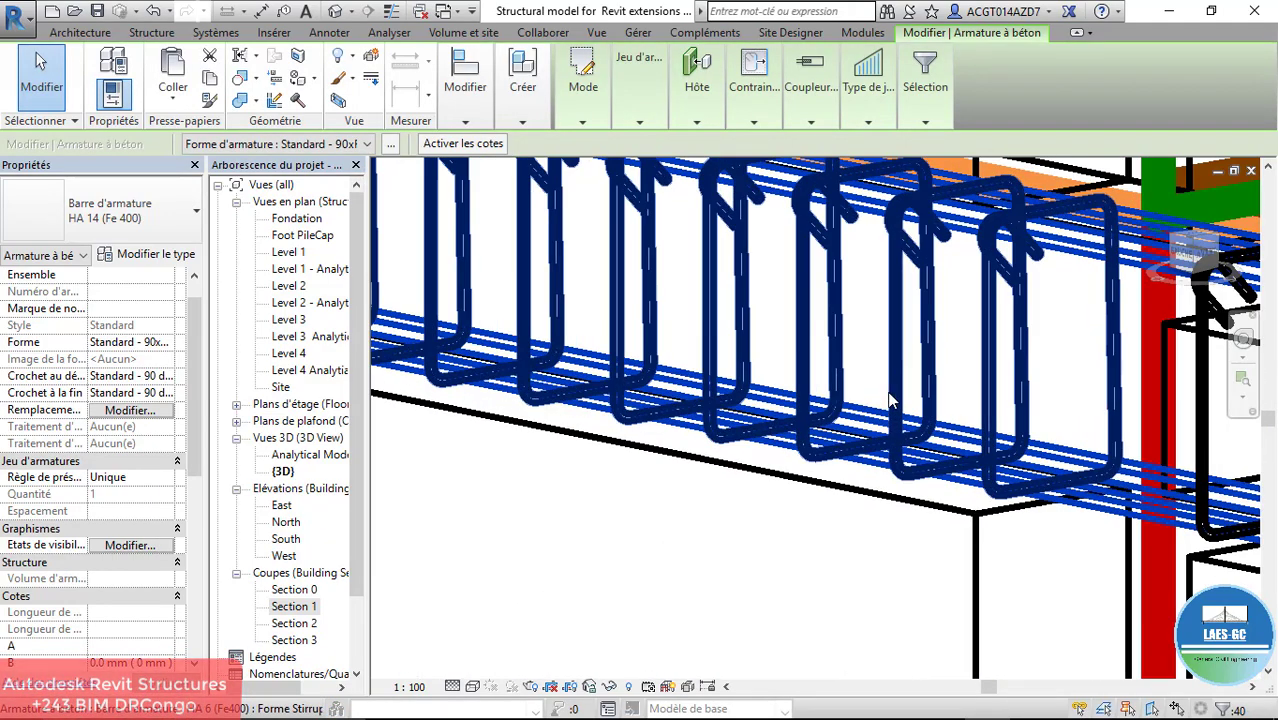
{"action": "left_click", "coordinate": [453, 687]}
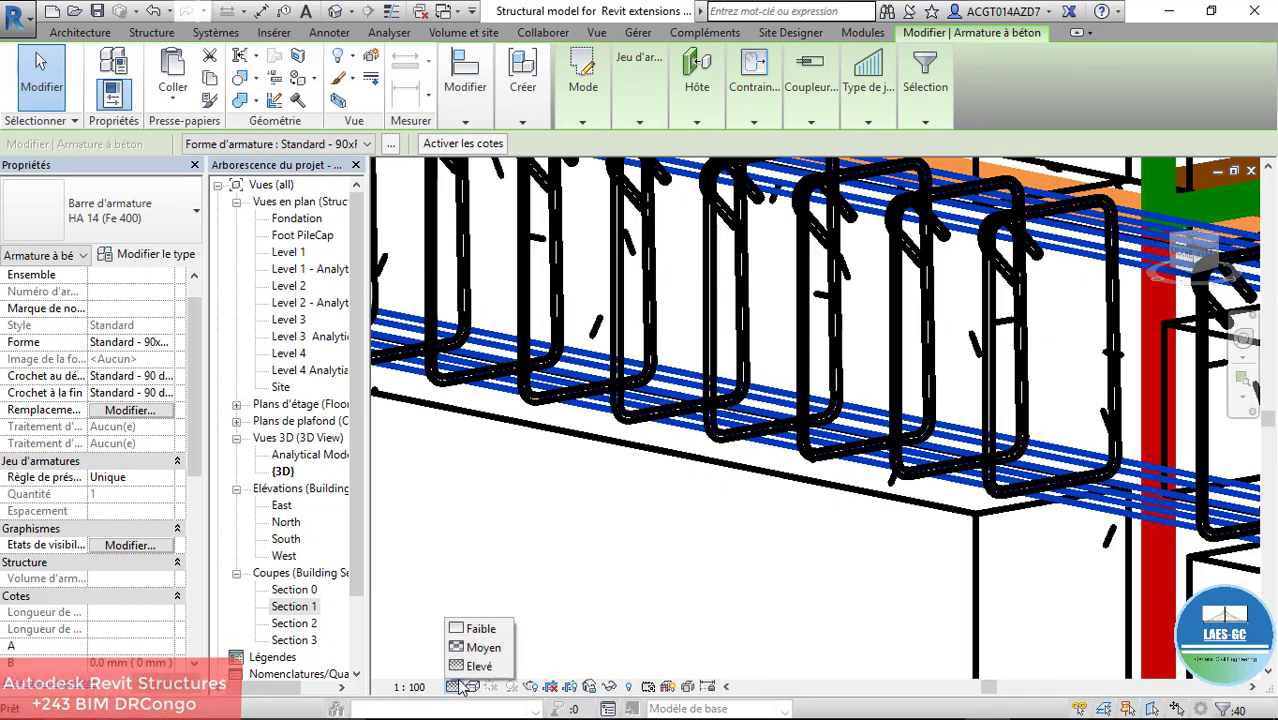
{"action": "left_click", "coordinate": [468, 675]}
{"action": "left_click", "coordinate": [473, 687]}
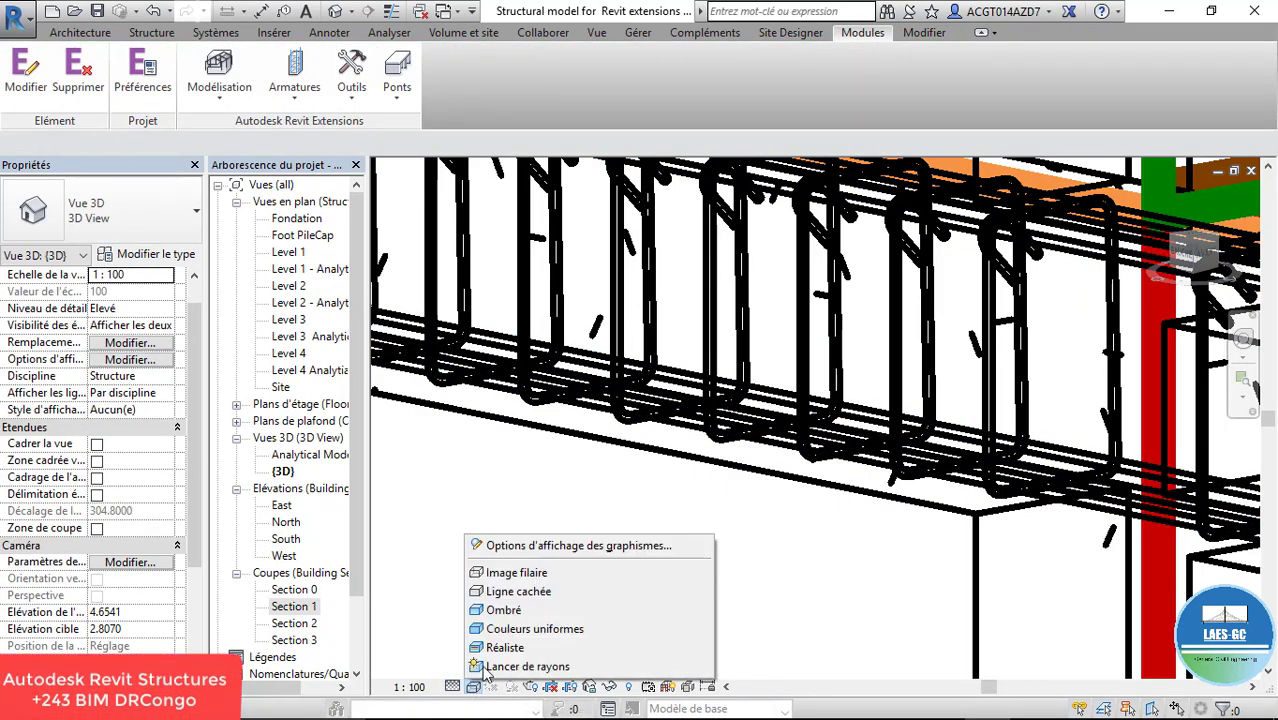
{"action": "left_click", "coordinate": [504, 649]}
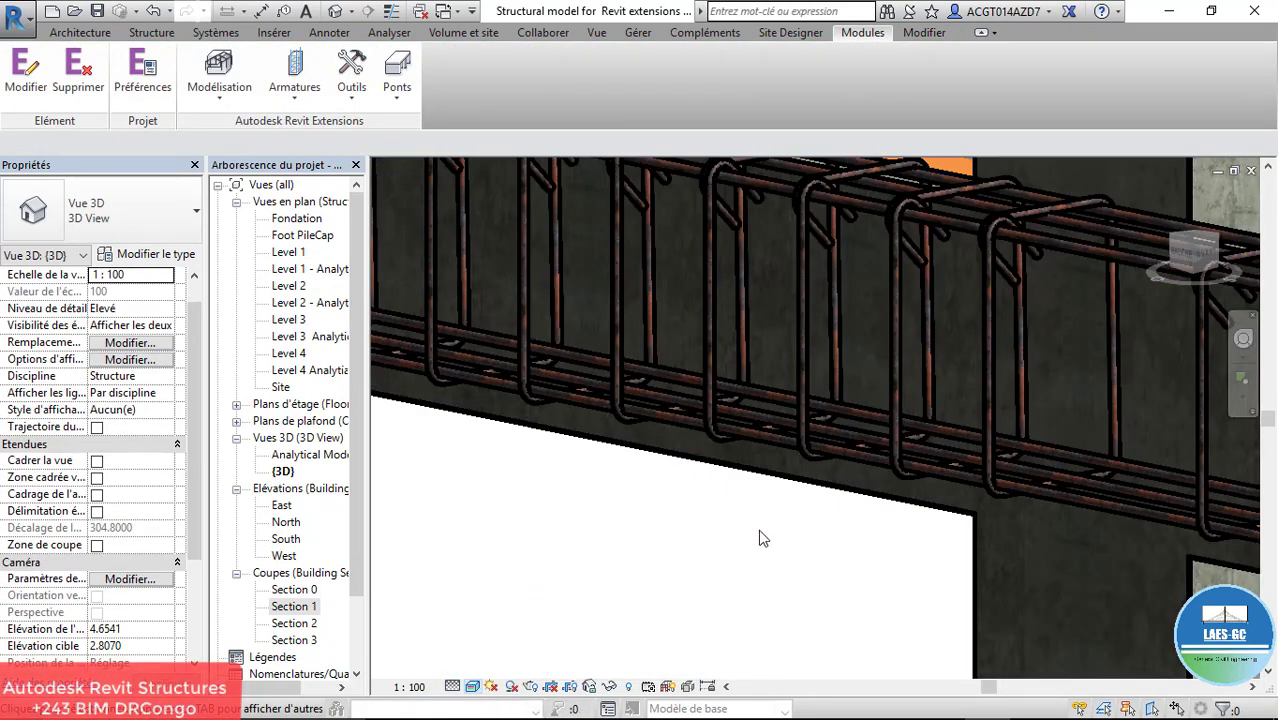
Examine the realistic stirrups and longitudinal bars along the beam, up to the hooks at its end support
{"action": "scroll", "coordinate": [658, 445], "scroll_direction": "down", "scroll_amount": 5}
{"action": "scroll", "coordinate": [872, 482], "scroll_direction": "up", "scroll_amount": 8}
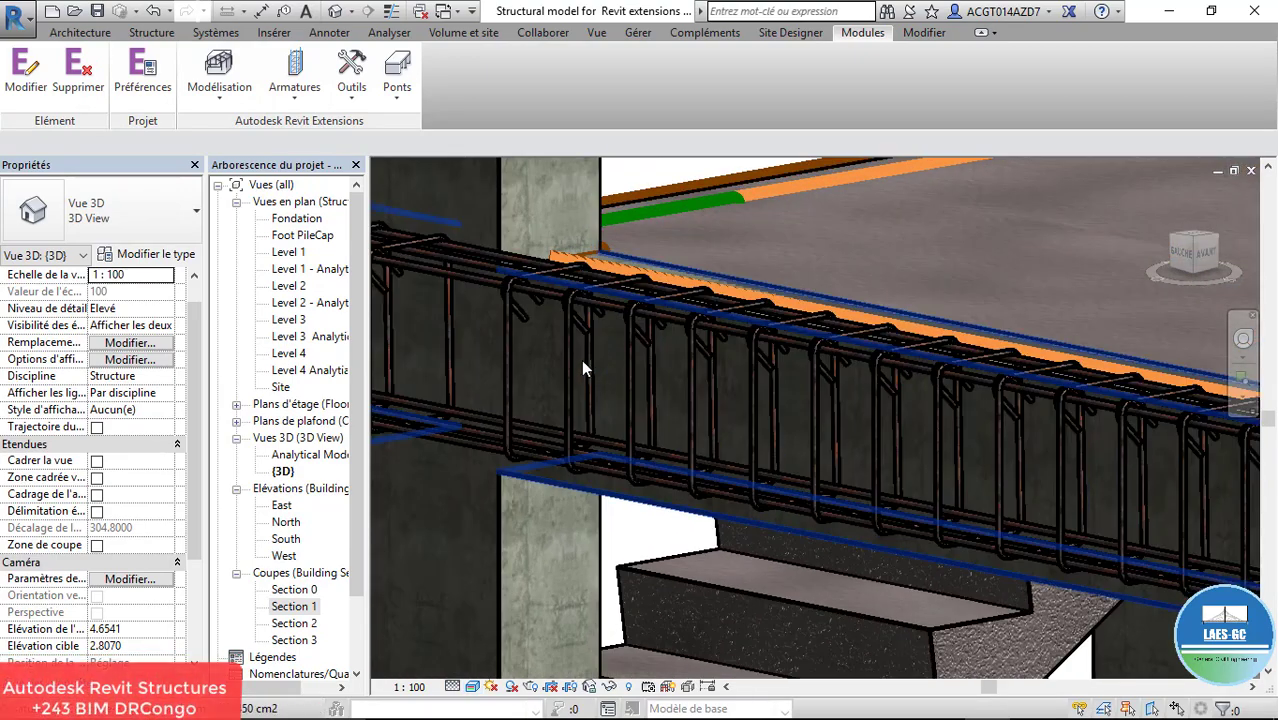
{"action": "scroll", "coordinate": [581, 359], "scroll_direction": "down", "scroll_amount": 4}
{"action": "scroll", "coordinate": [1194, 477], "scroll_direction": "up", "scroll_amount": 7}
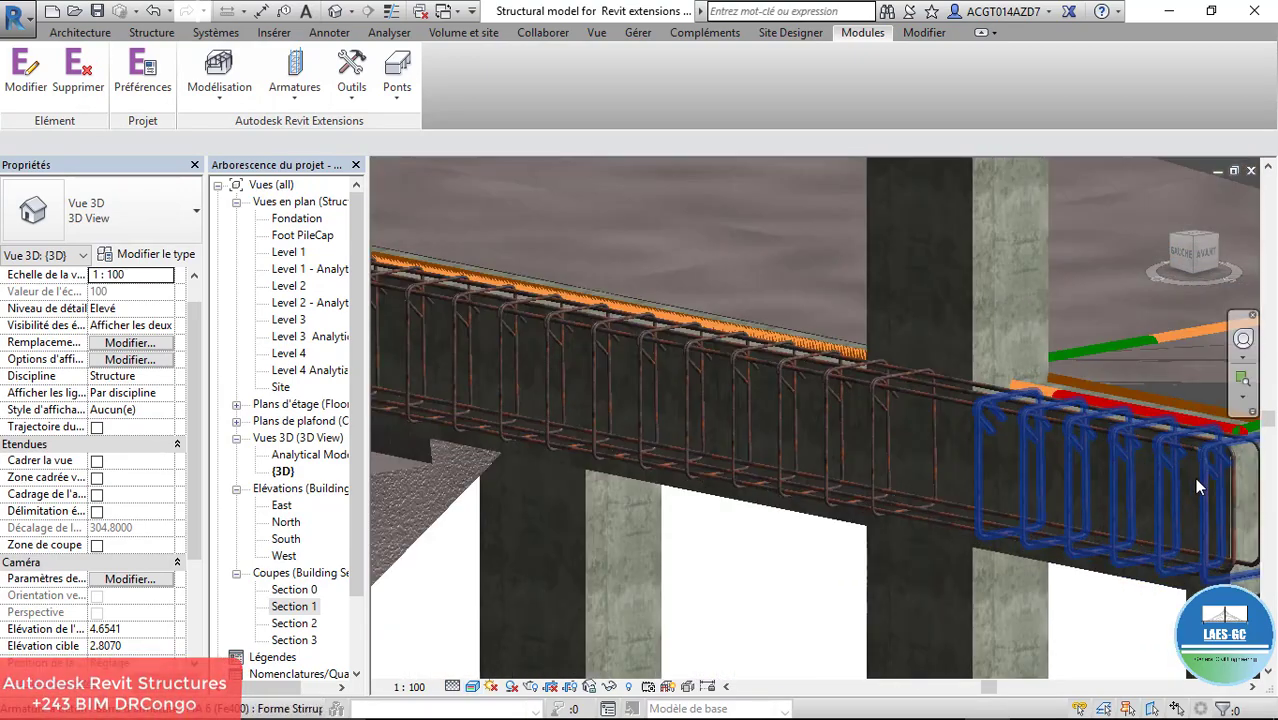
{"action": "scroll", "coordinate": [1056, 425], "scroll_direction": "down", "scroll_amount": 4}
{"action": "scroll", "coordinate": [990, 382], "scroll_direction": "up", "scroll_amount": 7}
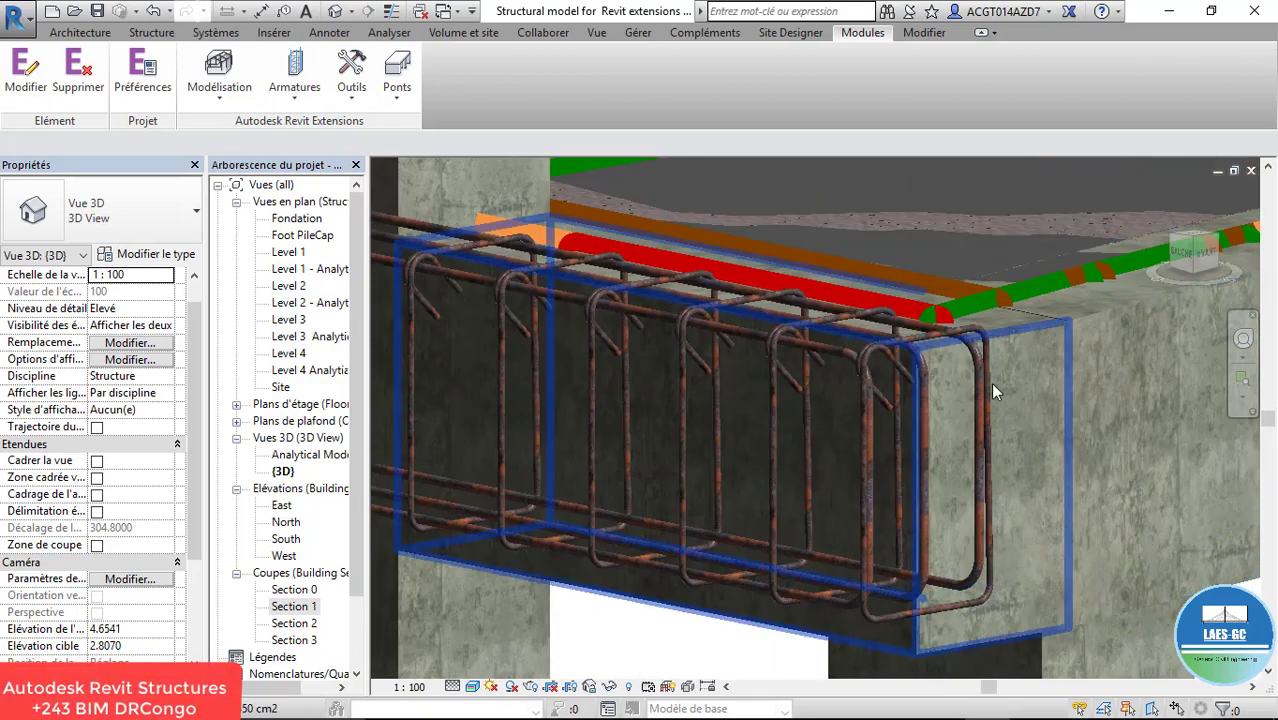
Look at the building in the Section 0 and Section 1 views
{"action": "scroll", "coordinate": [900, 400], "scroll_direction": "down", "scroll_amount": 1}
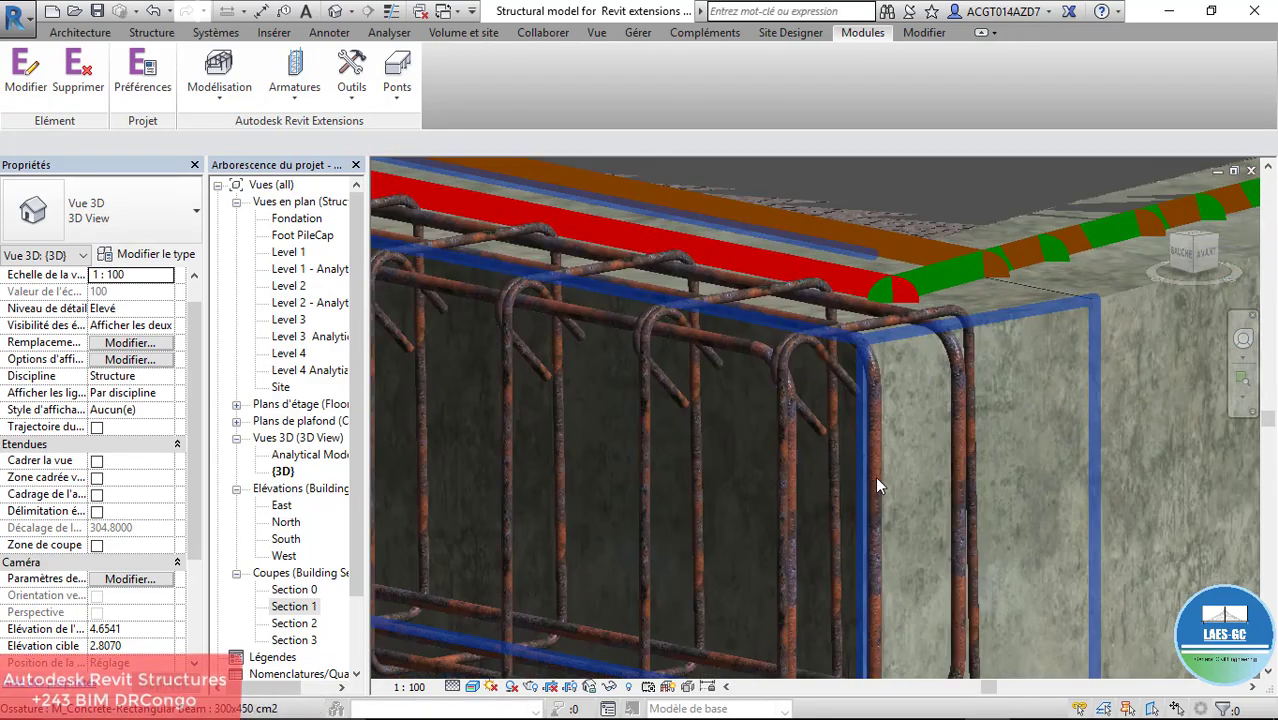
{"action": "double_click", "coordinate": [294, 590]}
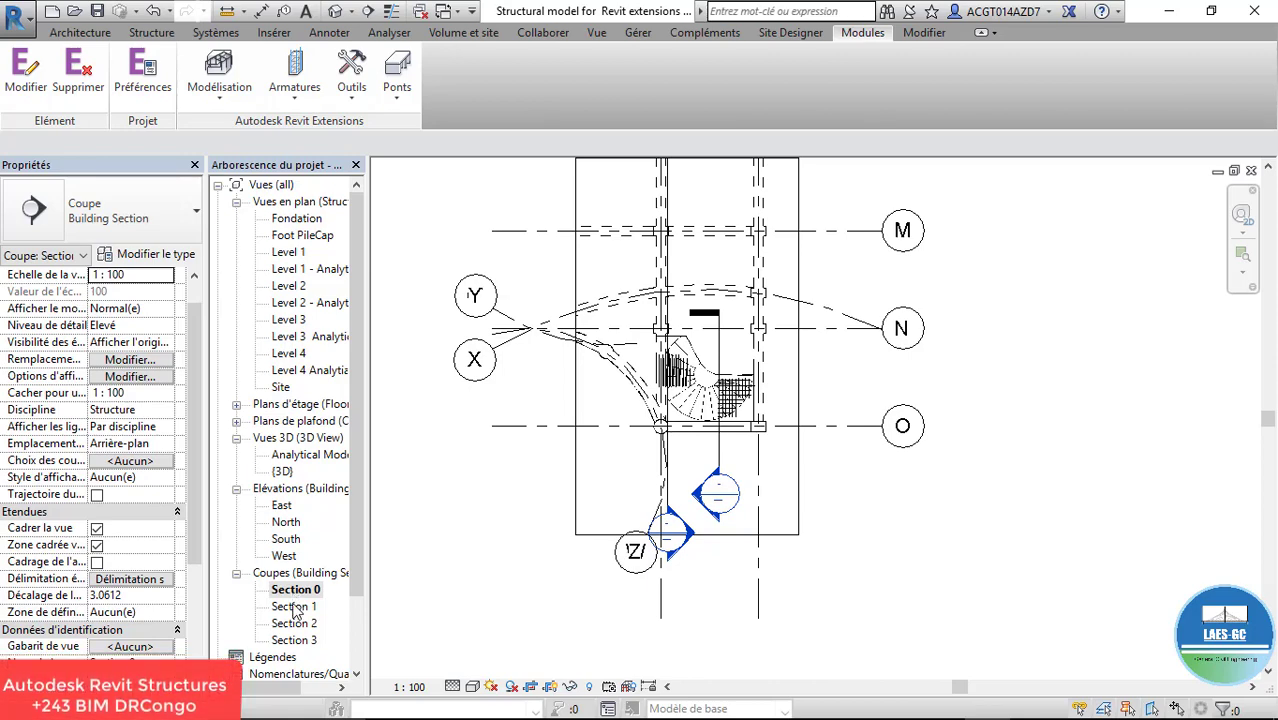
{"action": "double_click", "coordinate": [294, 607]}
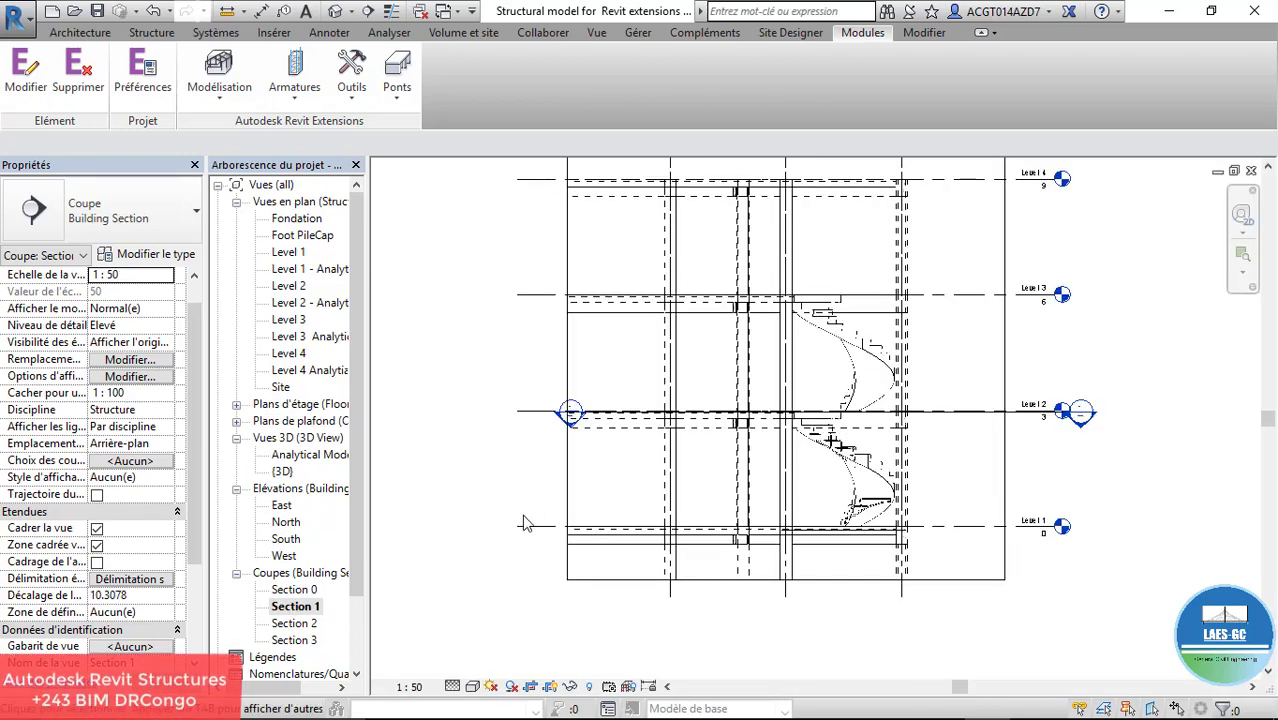
Open the Level 1 structural plan and set its visual style to Image filaire
{"action": "double_click", "coordinate": [290, 253]}
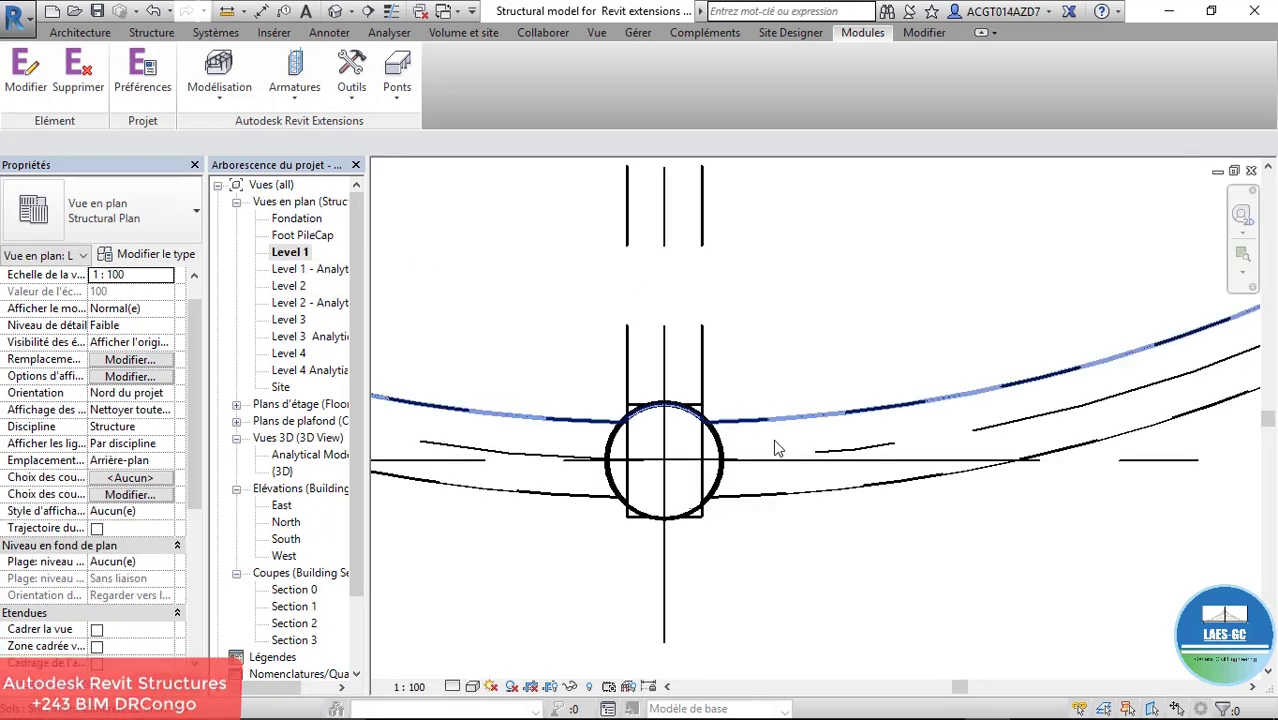
{"action": "scroll", "coordinate": [728, 514], "scroll_direction": "down", "scroll_amount": 6}
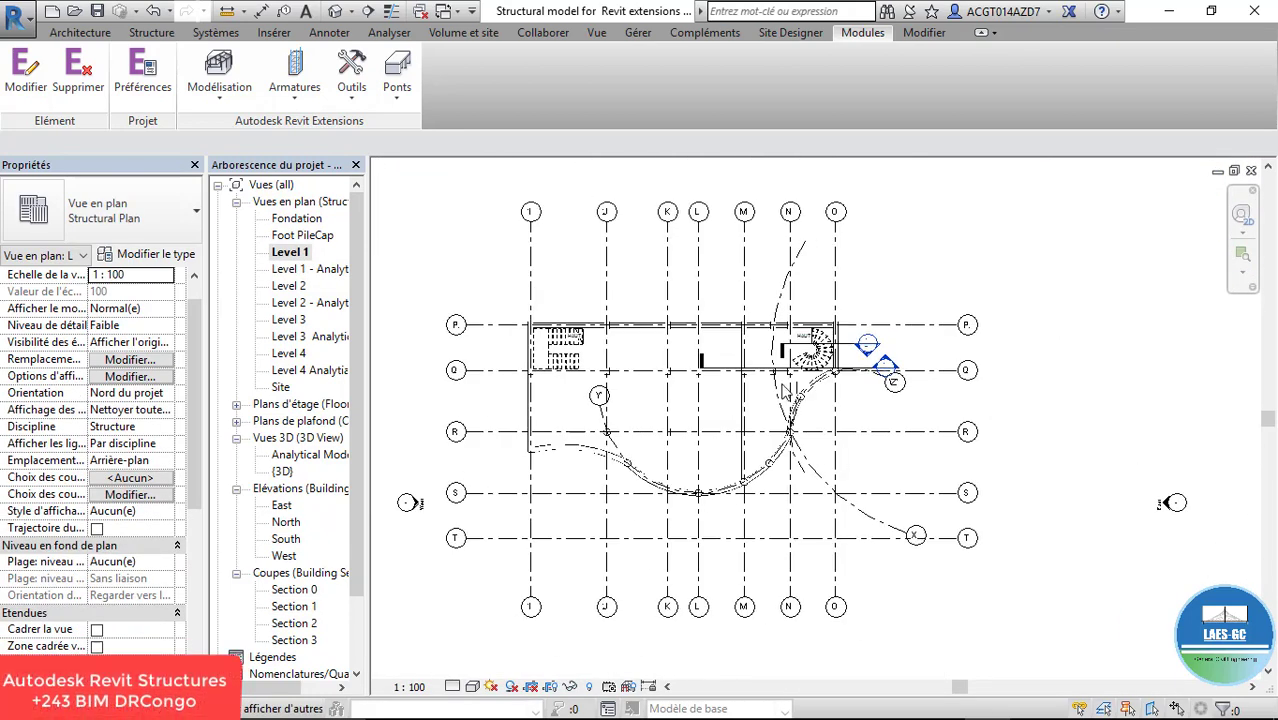
{"action": "scroll", "coordinate": [586, 306], "scroll_direction": "up", "scroll_amount": 2}
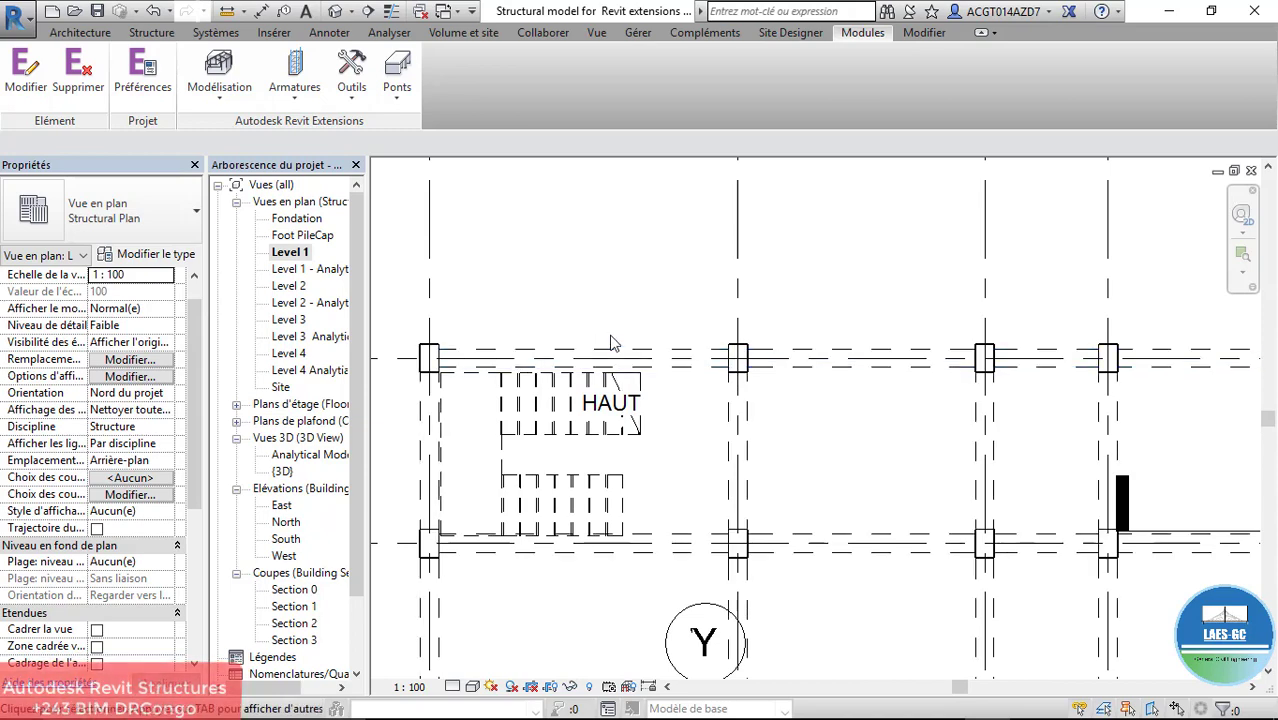
{"action": "scroll", "coordinate": [600, 338], "scroll_direction": "down", "scroll_amount": 3}
{"action": "scroll", "coordinate": [736, 603], "scroll_direction": "up", "scroll_amount": 3}
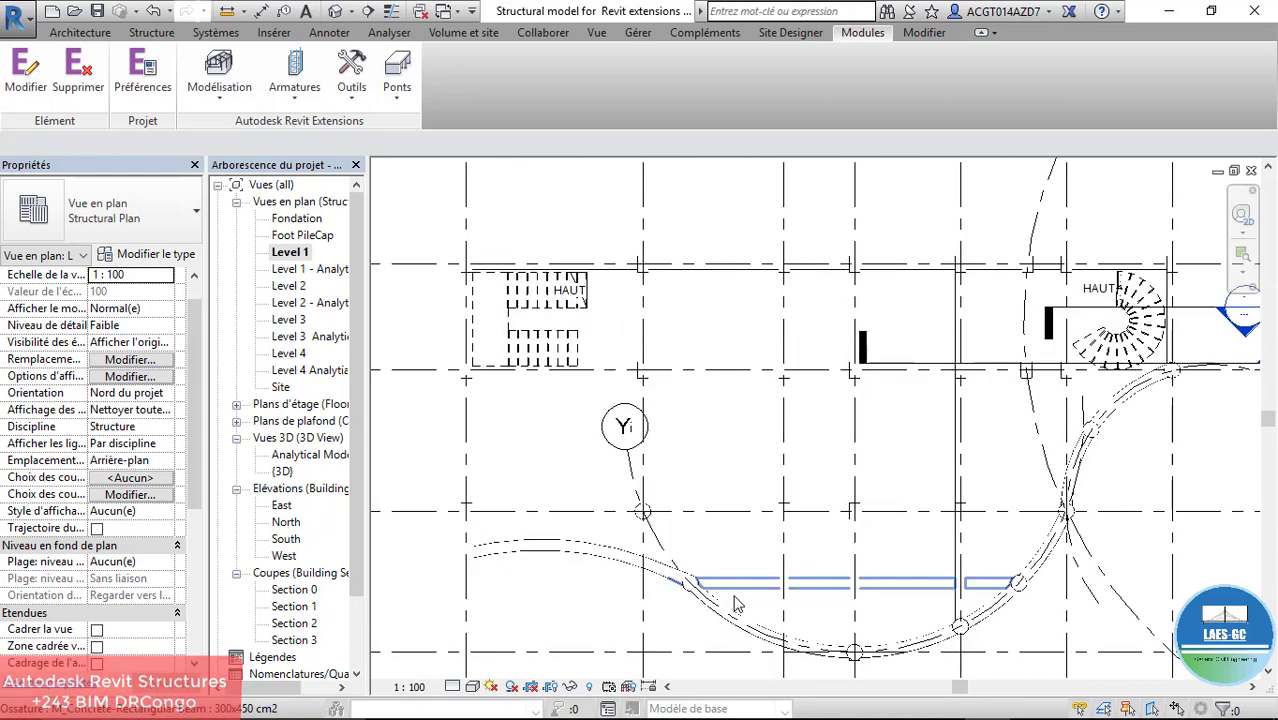
{"action": "left_click", "coordinate": [473, 687]}
{"action": "left_click", "coordinate": [530, 569]}
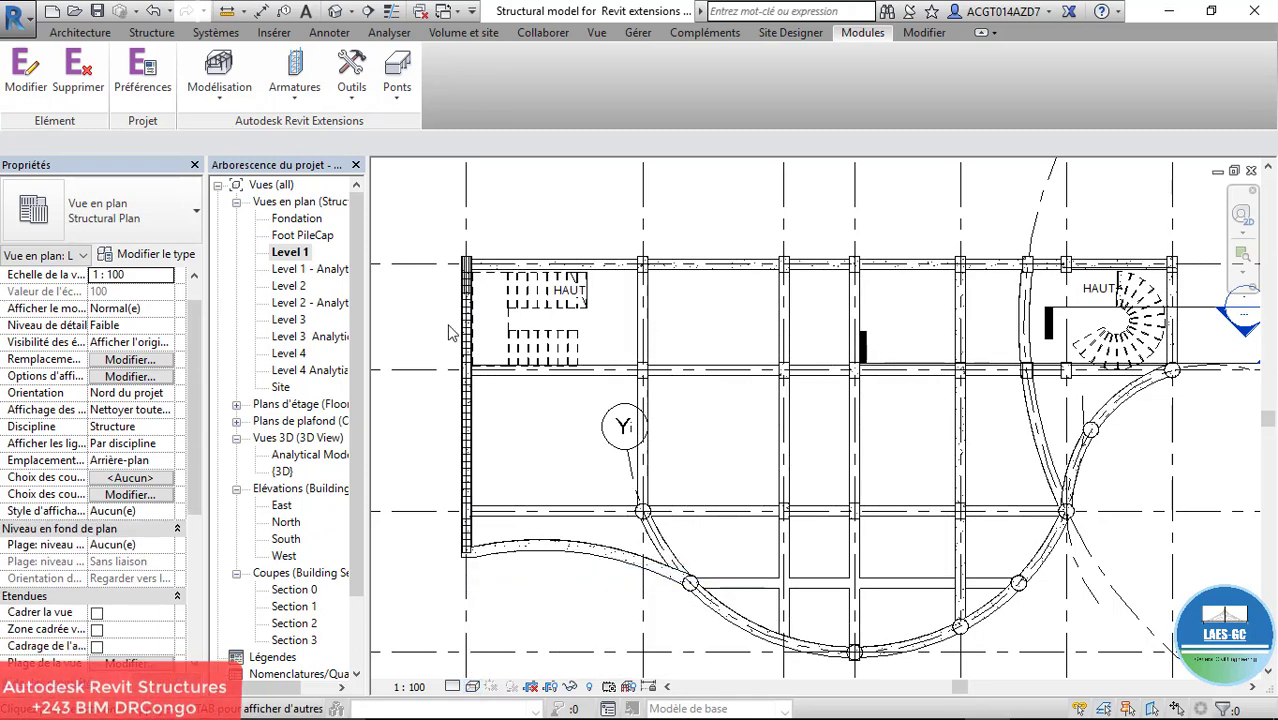
Draw a building section lengthwise along the reinforced beam at the plan's west edge, from above grid P to near grid S, and open its view
{"action": "scroll", "coordinate": [440, 350], "scroll_direction": "up", "scroll_amount": 3}
{"action": "scroll", "coordinate": [599, 380], "scroll_direction": "down", "scroll_amount": 3}
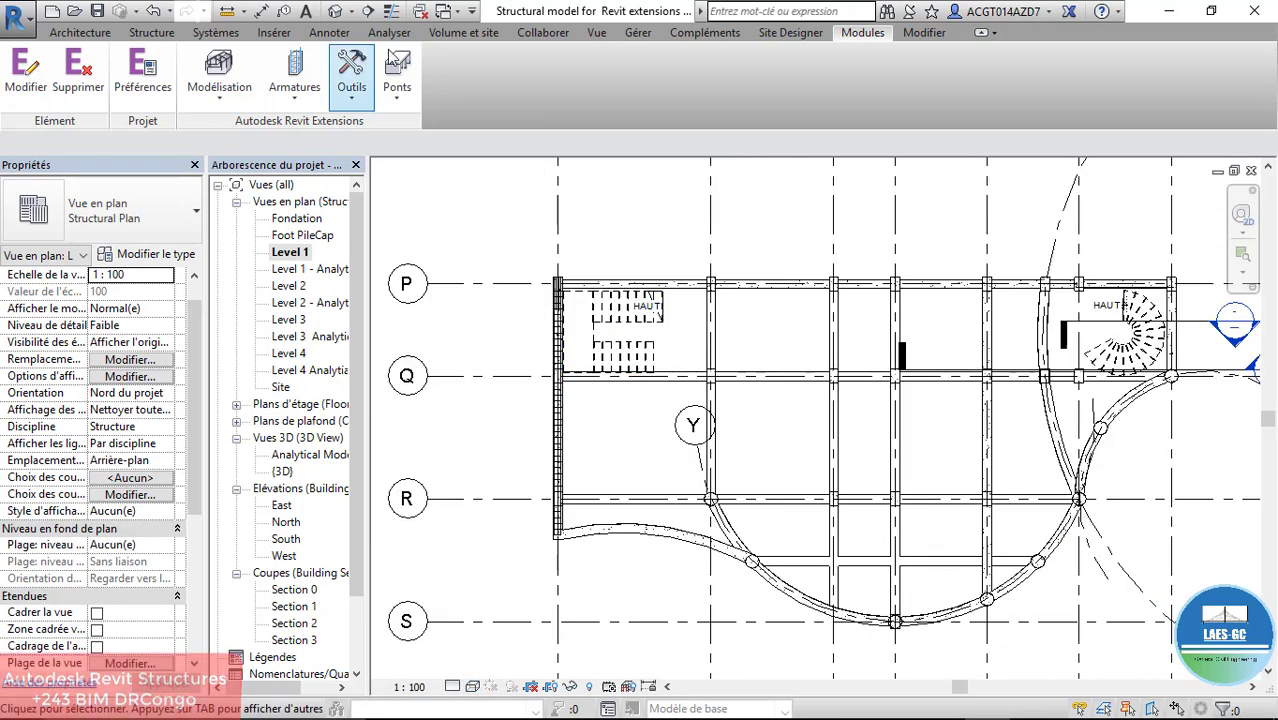
{"action": "left_click", "coordinate": [559, 185]}
{"action": "left_click", "coordinate": [558, 610]}
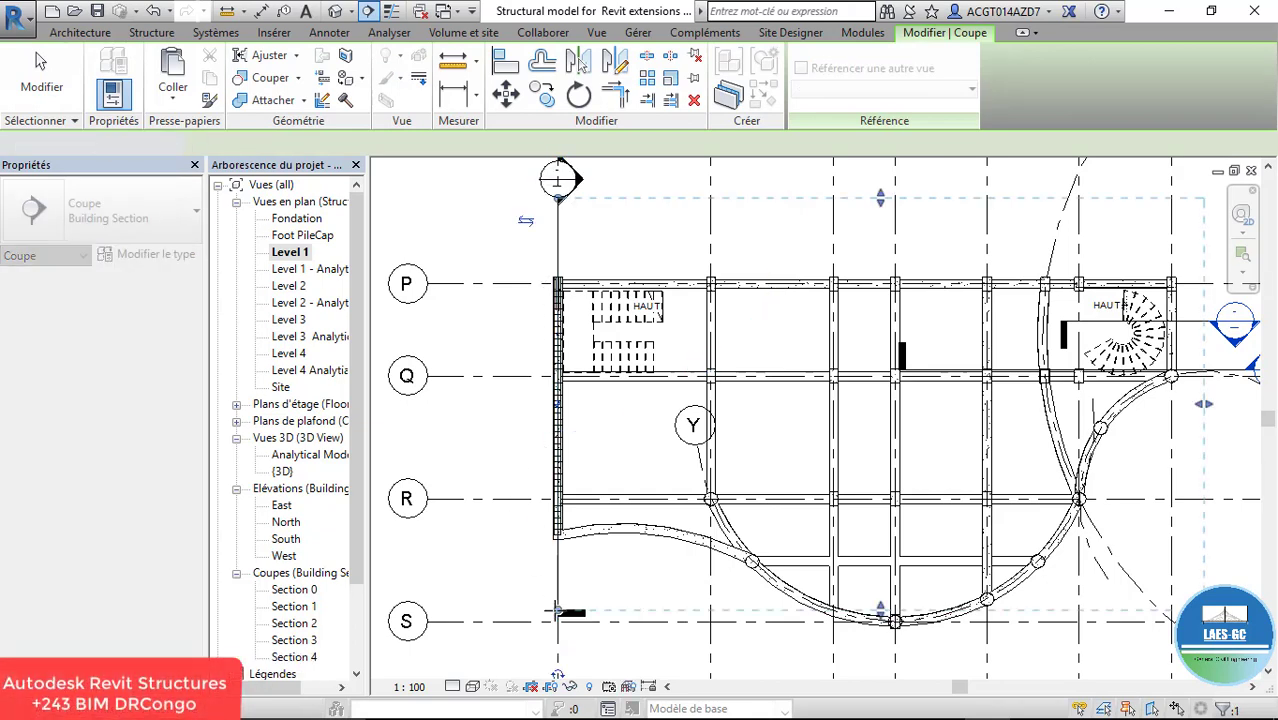
{"action": "right_click", "coordinate": [561, 581]}
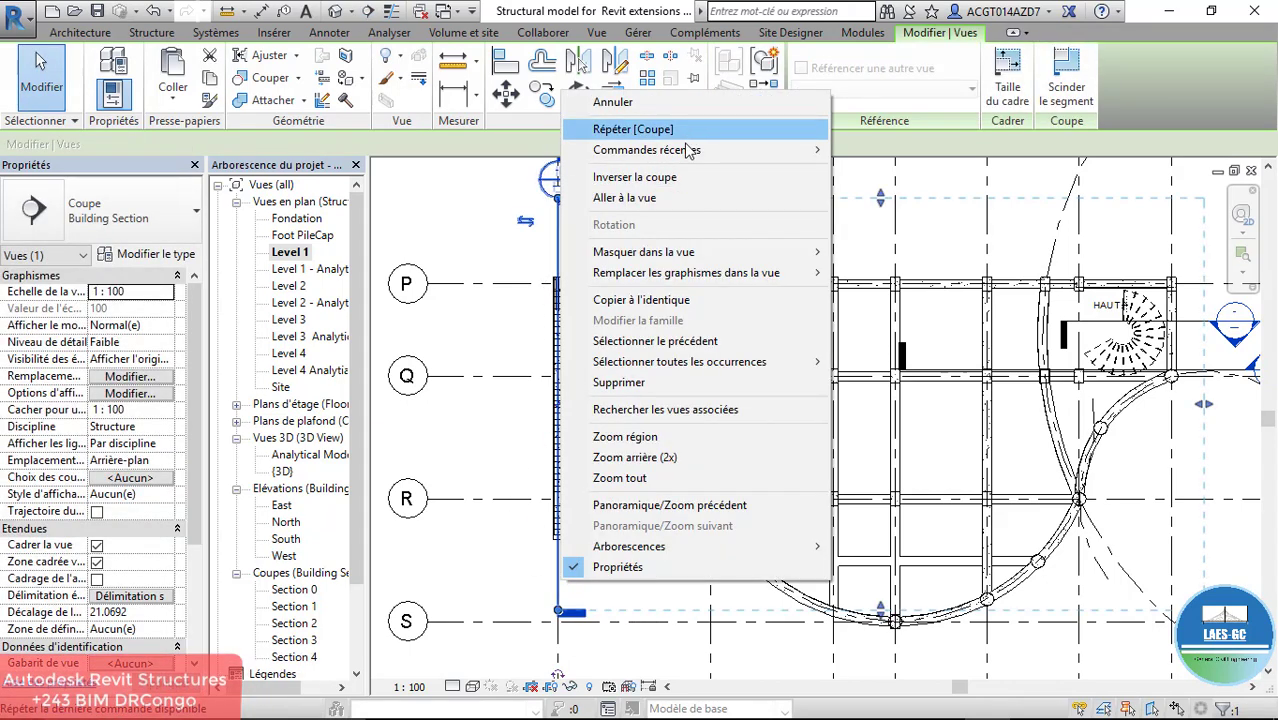
{"action": "left_click", "coordinate": [697, 198]}
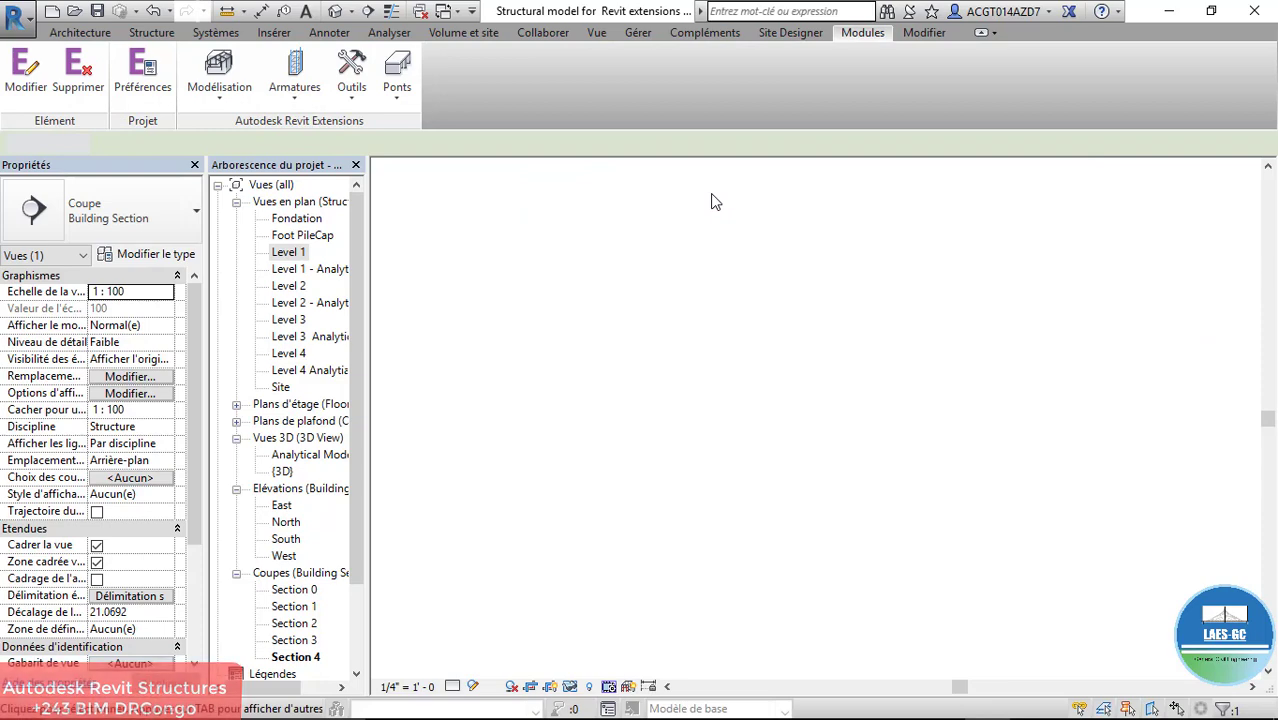
On the Level 2 beam, stretch the hooked ends of one upper and one lower HA 14 bar towards the beam's end face
{"action": "scroll", "coordinate": [843, 597], "scroll_direction": "up", "scroll_amount": 3}
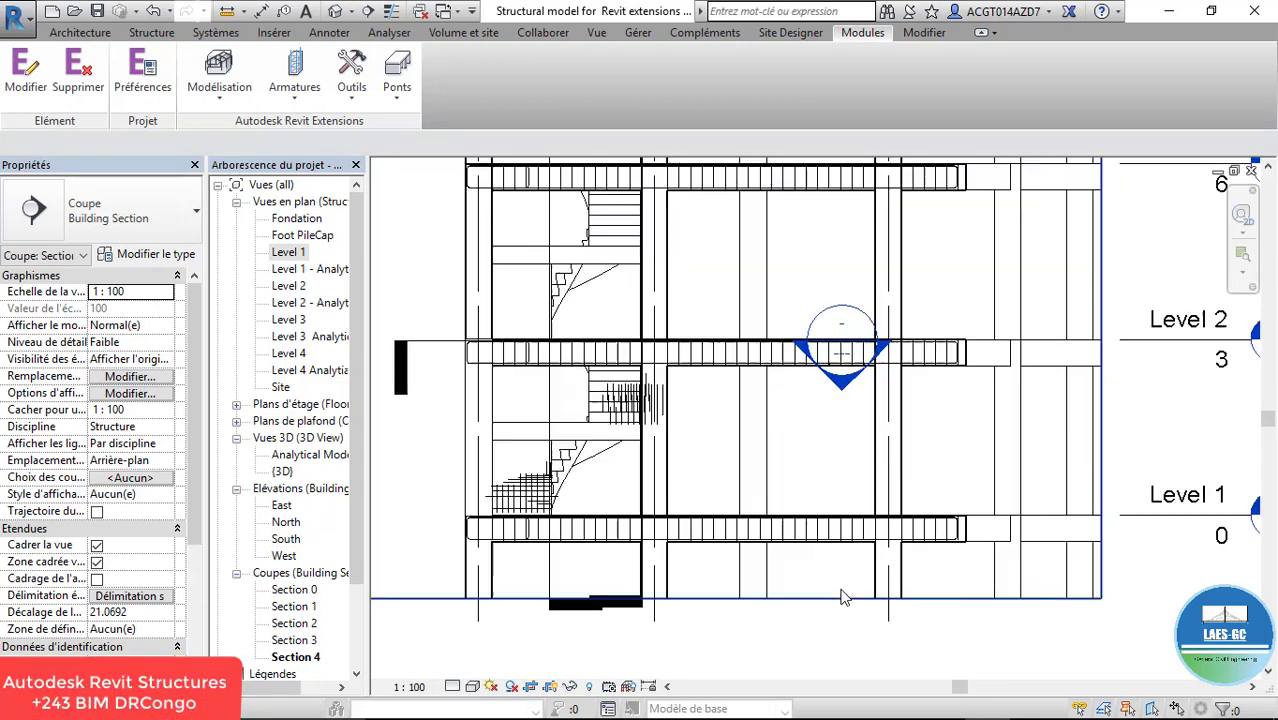
{"action": "scroll", "coordinate": [740, 352], "scroll_direction": "up", "scroll_amount": 5}
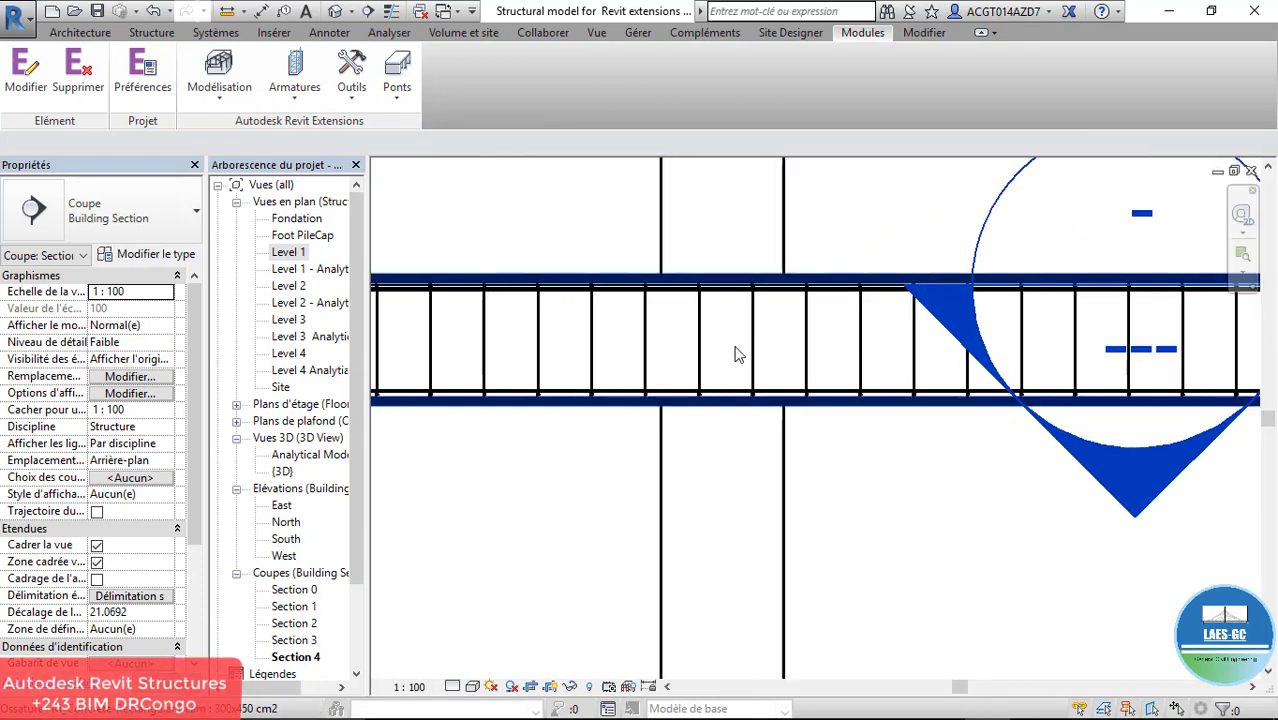
{"action": "scroll", "coordinate": [735, 354], "scroll_direction": "down", "scroll_amount": 3}
{"action": "scroll", "coordinate": [1150, 360], "scroll_direction": "up", "scroll_amount": 5}
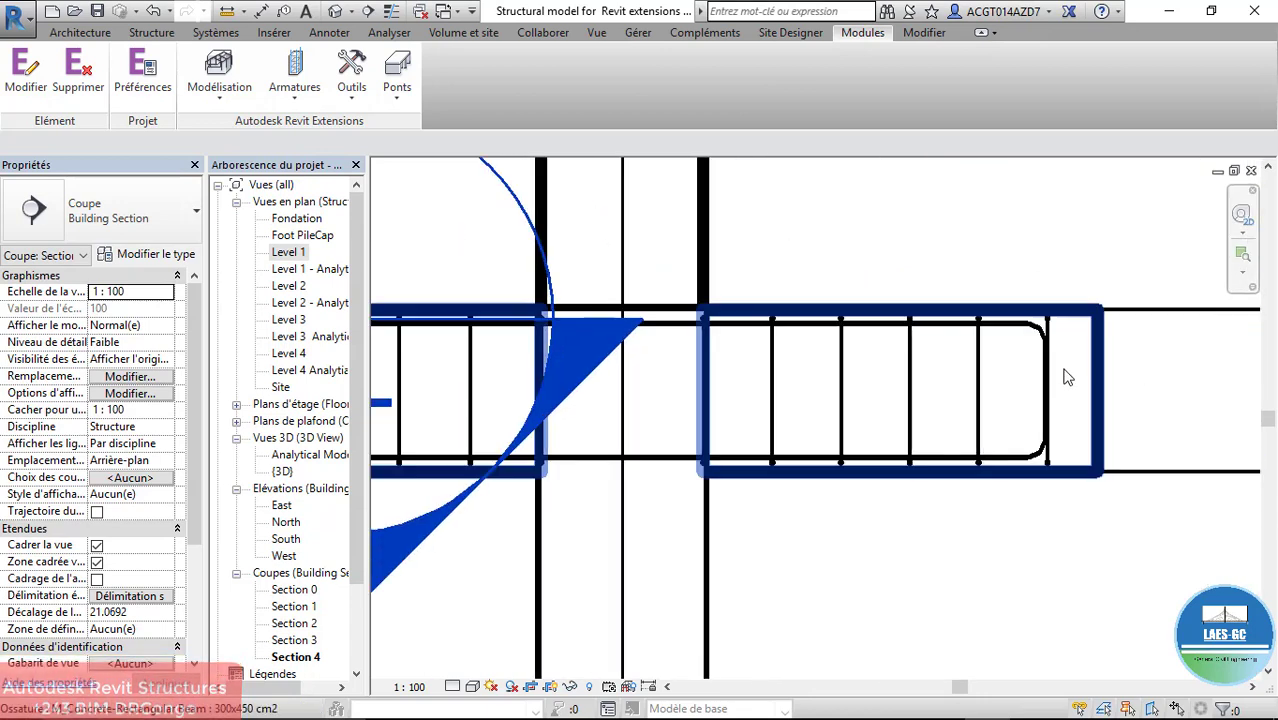
{"action": "scroll", "coordinate": [1055, 375], "scroll_direction": "up", "scroll_amount": 2}
{"action": "left_click", "coordinate": [1049, 369]}
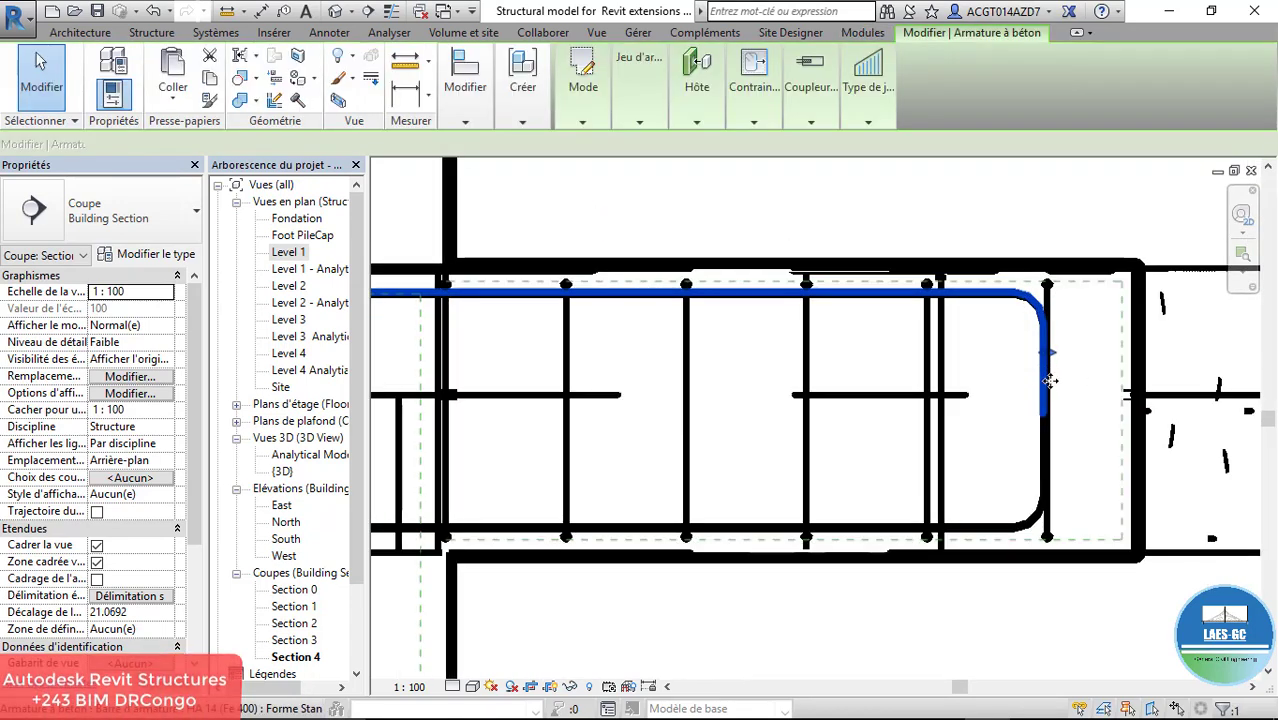
{"action": "left_click_drag", "start_coordinate": [1057, 360], "coordinate": [1106, 358]}
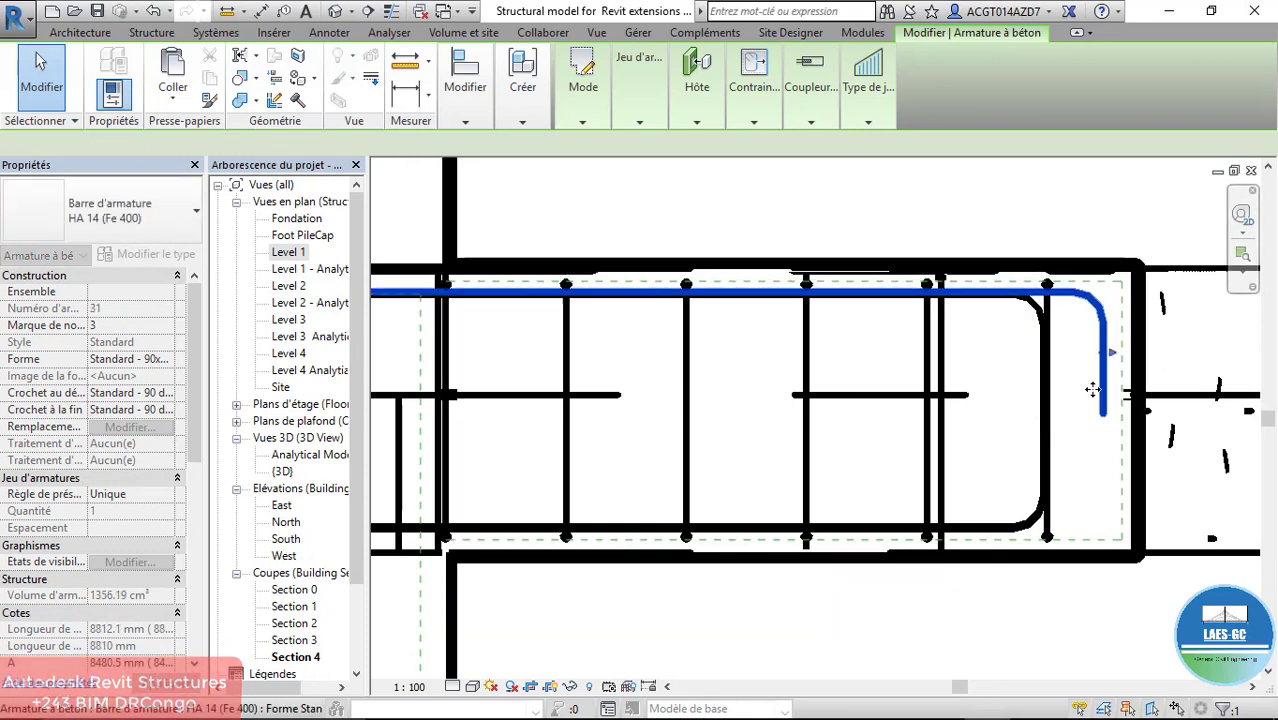
{"action": "left_click", "coordinate": [1043, 485]}
{"action": "left_click_drag", "start_coordinate": [1043, 485], "coordinate": [1092, 455]}
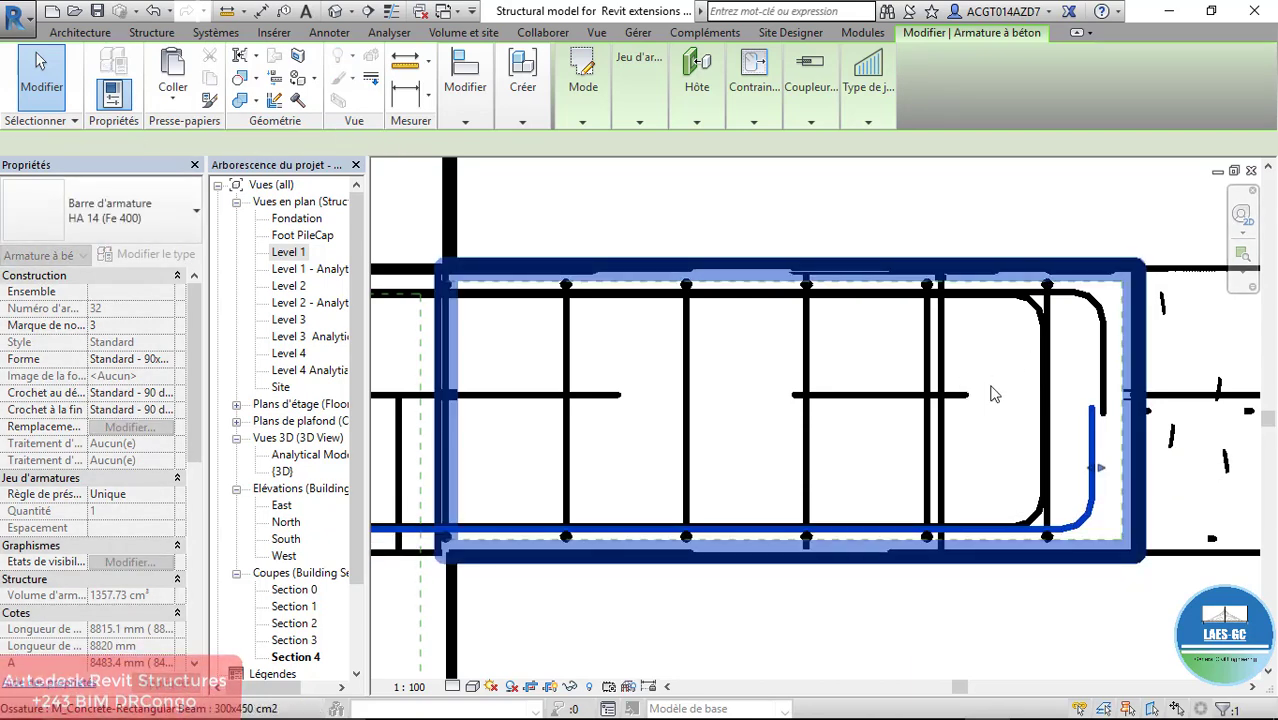
Stretch the hooked ends of the remaining lower and upper HA 14 bars past the last stirrup
{"action": "left_click", "coordinate": [1036, 518]}
{"action": "left_click", "coordinate": [1047, 445]}
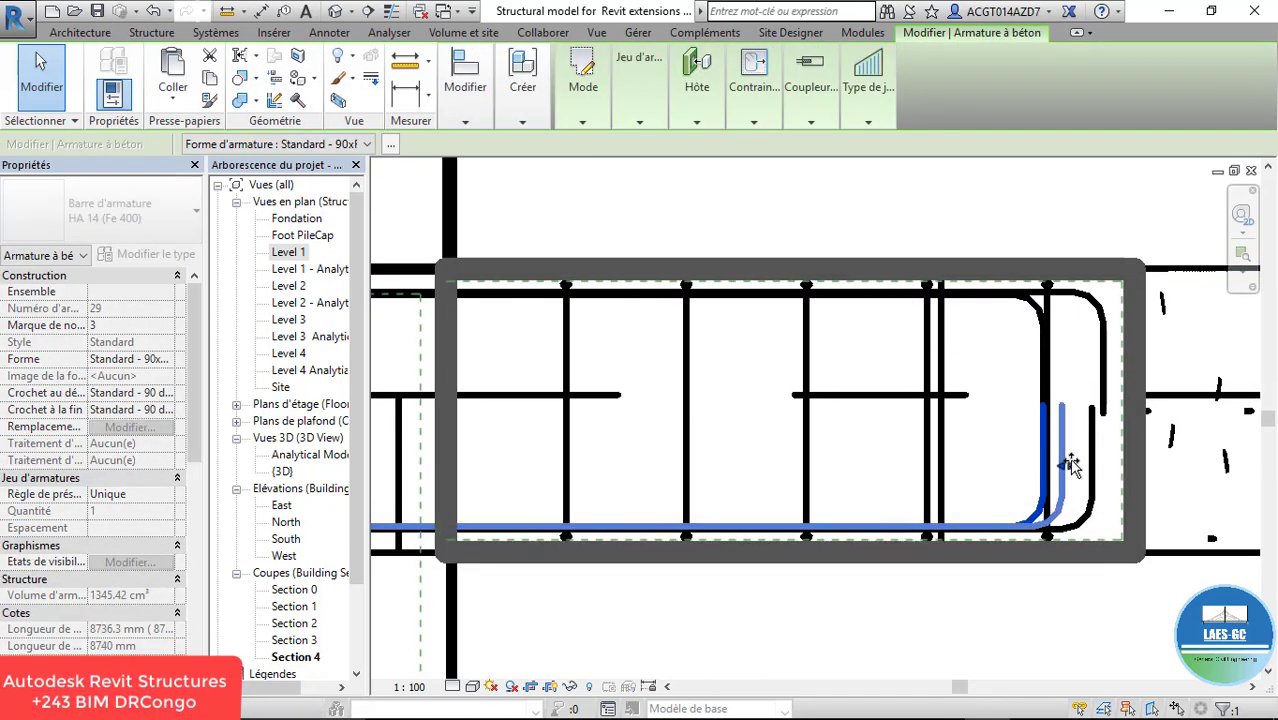
{"action": "left_click", "coordinate": [1045, 365]}
{"action": "left_click", "coordinate": [1045, 362]}
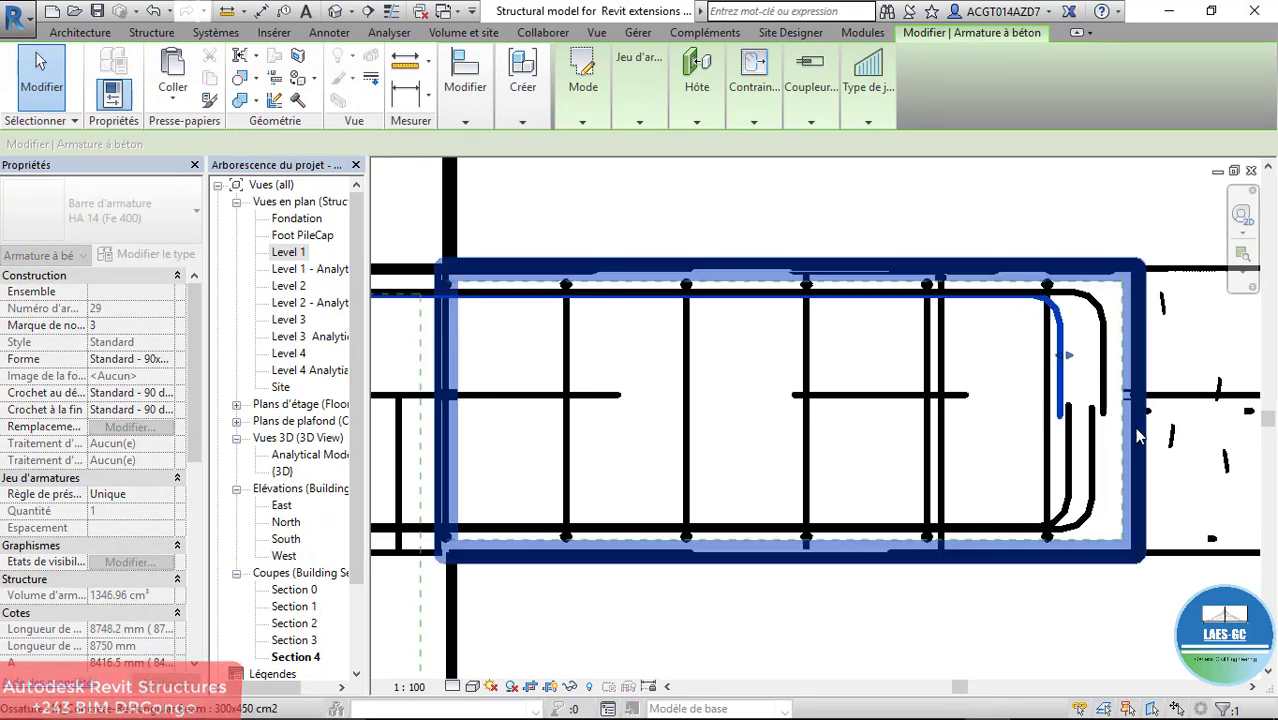
{"action": "left_click", "coordinate": [1065, 357]}
Check the bars' opposite ends at the column and set the section view's visual style to Image filaire
{"action": "scroll", "coordinate": [1100, 395], "scroll_direction": "down", "scroll_amount": 5}
{"action": "scroll", "coordinate": [1110, 404], "scroll_direction": "down", "scroll_amount": 3}
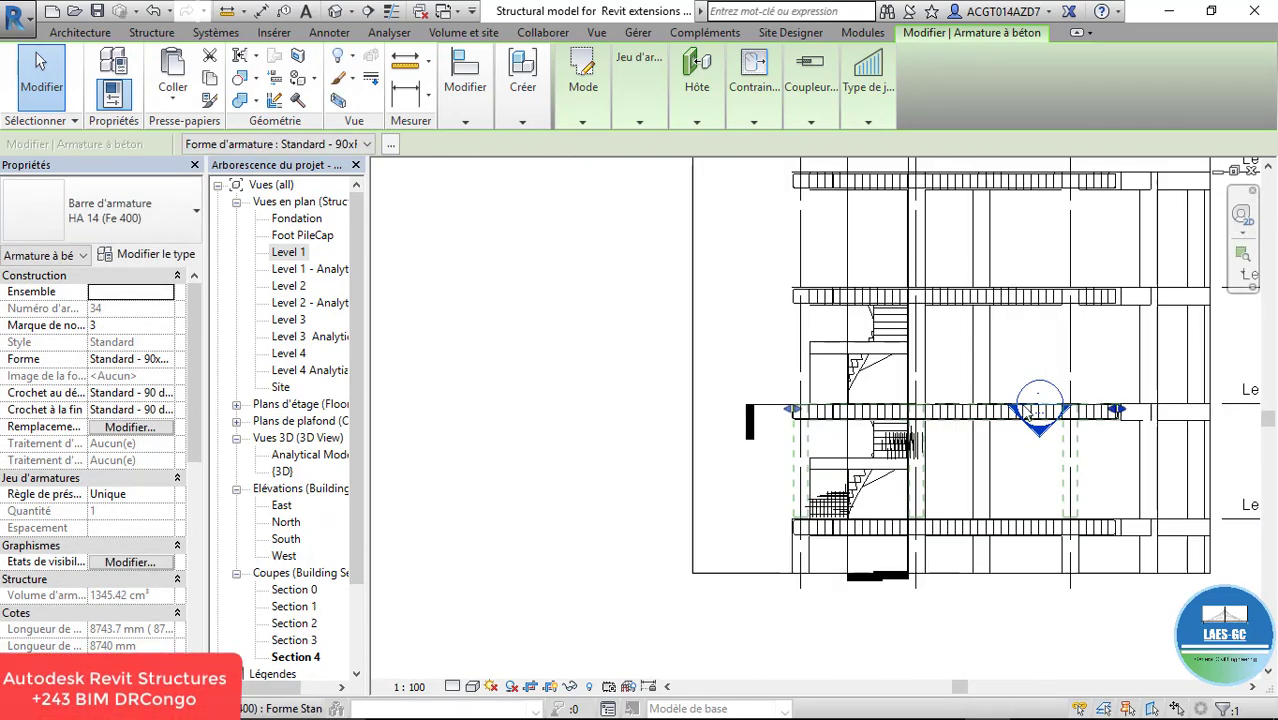
{"action": "scroll", "coordinate": [625, 392], "scroll_direction": "up", "scroll_amount": 6}
{"action": "scroll", "coordinate": [668, 403], "scroll_direction": "up", "scroll_amount": 2}
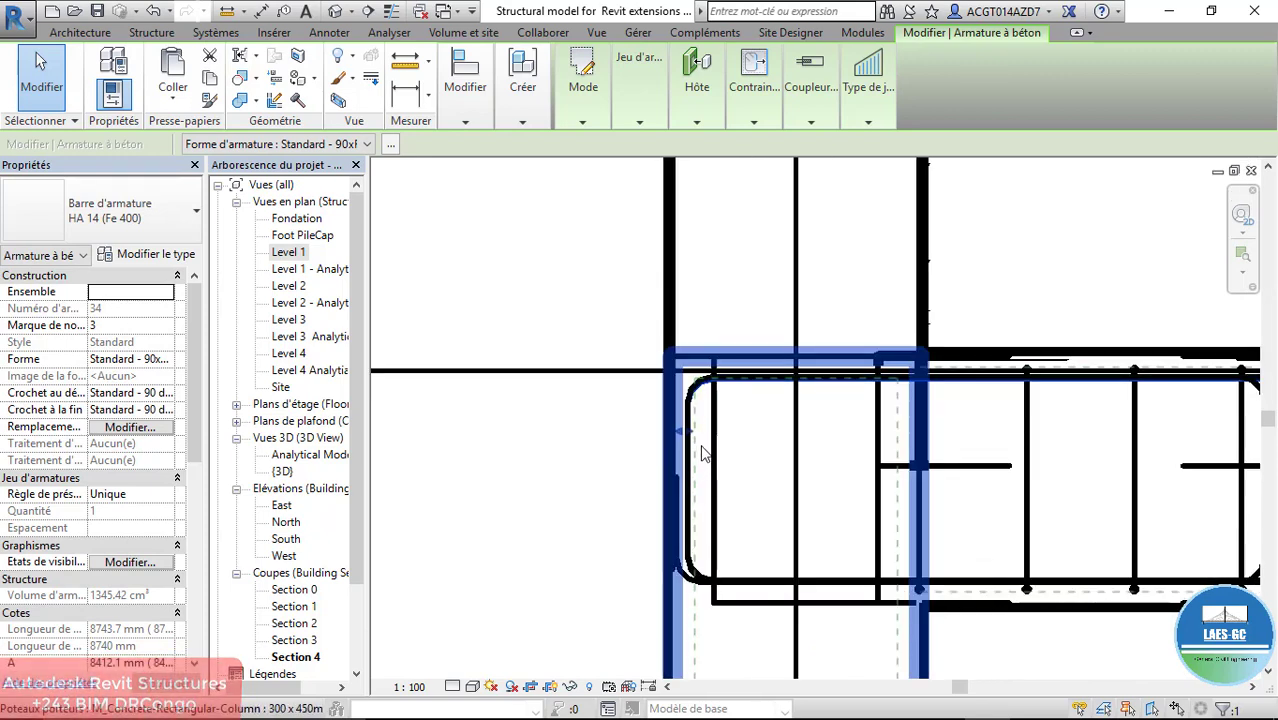
{"action": "scroll", "coordinate": [793, 447], "scroll_direction": "down", "scroll_amount": 2}
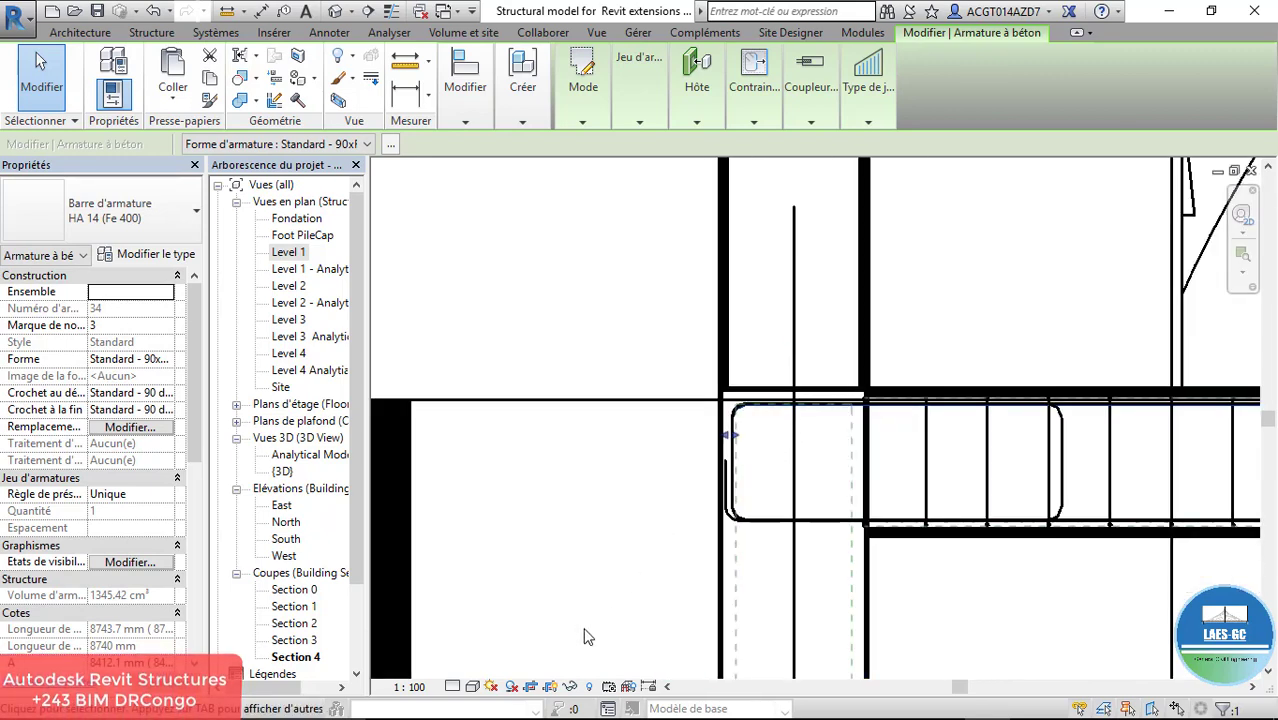
{"action": "left_click", "coordinate": [474, 686]}
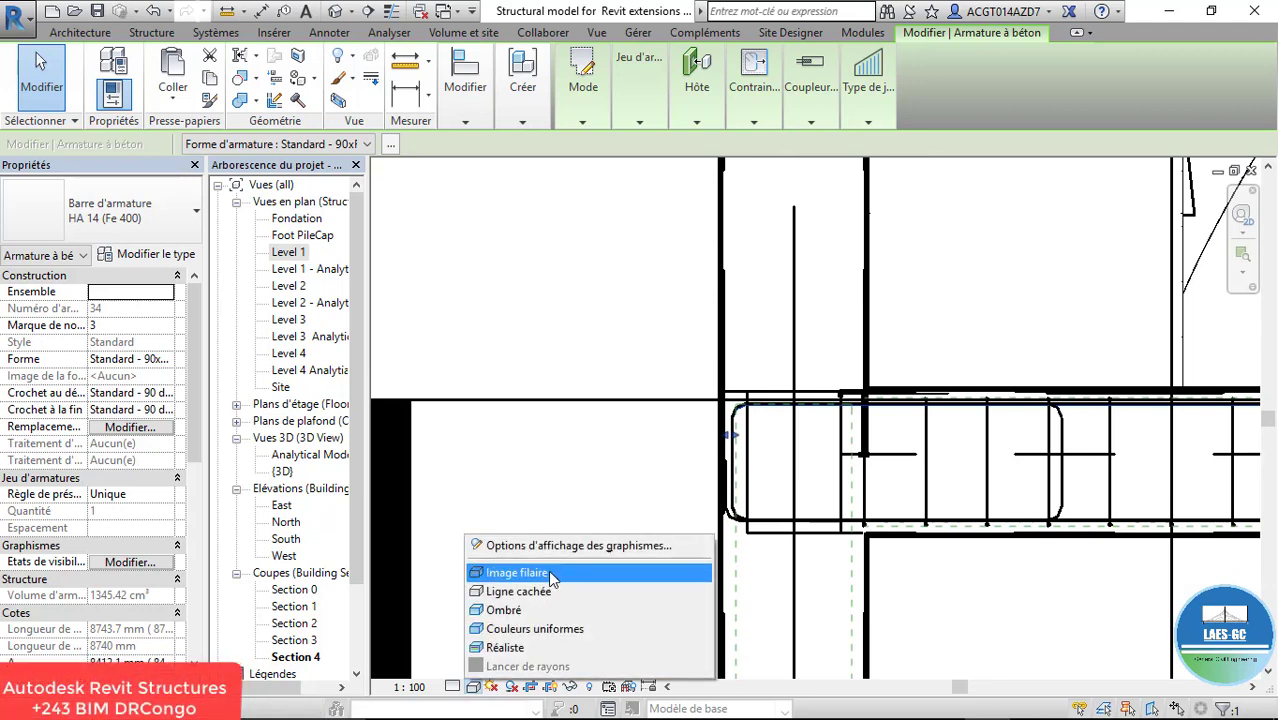
{"action": "left_click", "coordinate": [548, 572]}
Try the Ombré visual style in the section view and return to Image filaire
{"action": "left_click", "coordinate": [474, 686]}
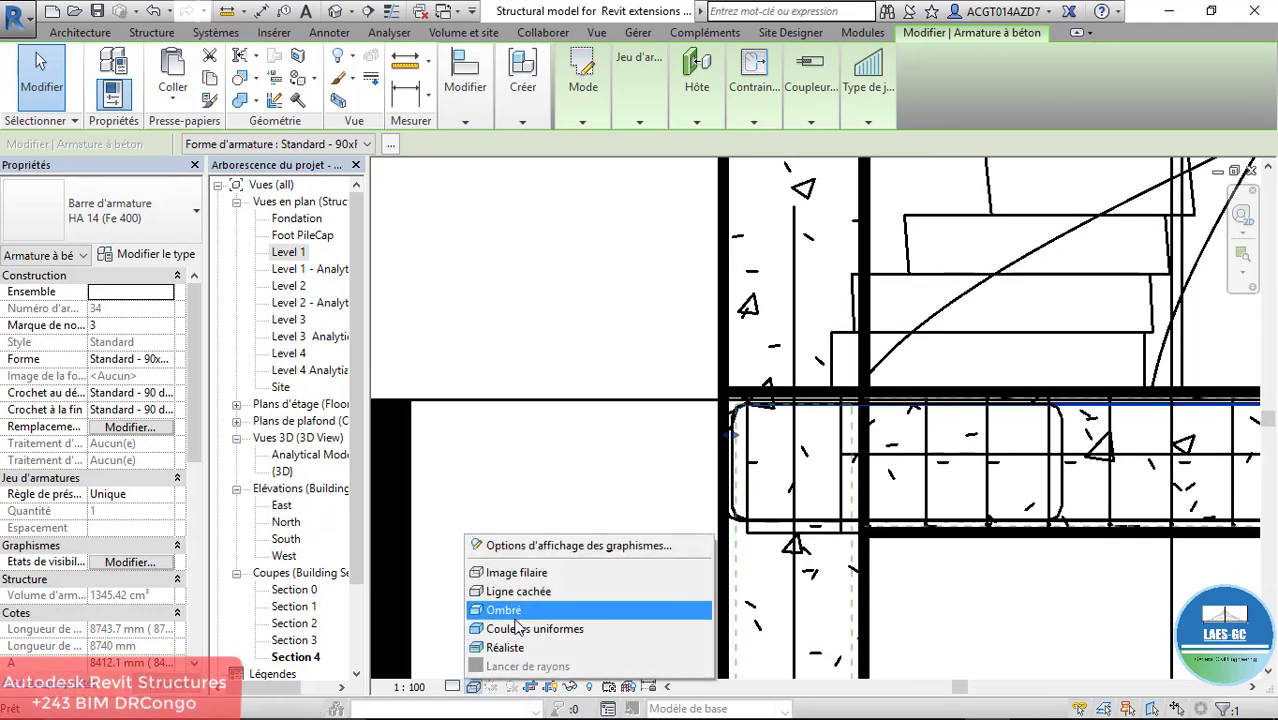
{"action": "left_click", "coordinate": [527, 609]}
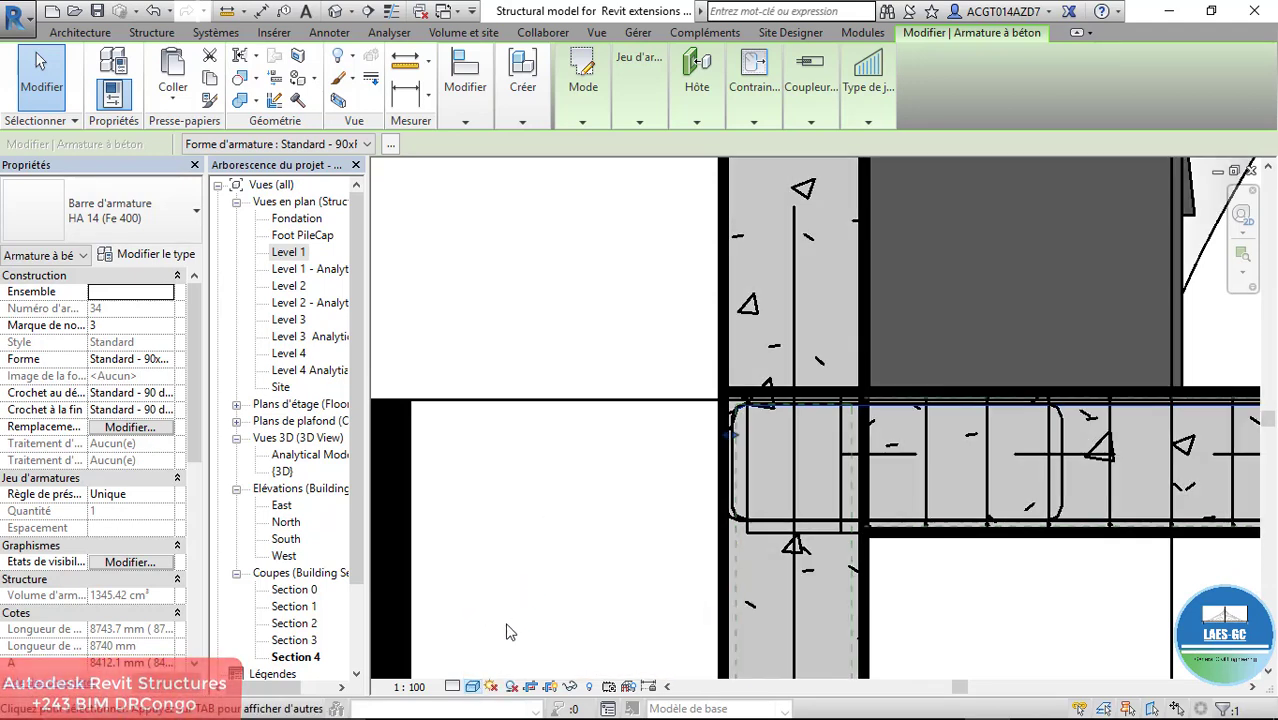
{"action": "left_click", "coordinate": [478, 687]}
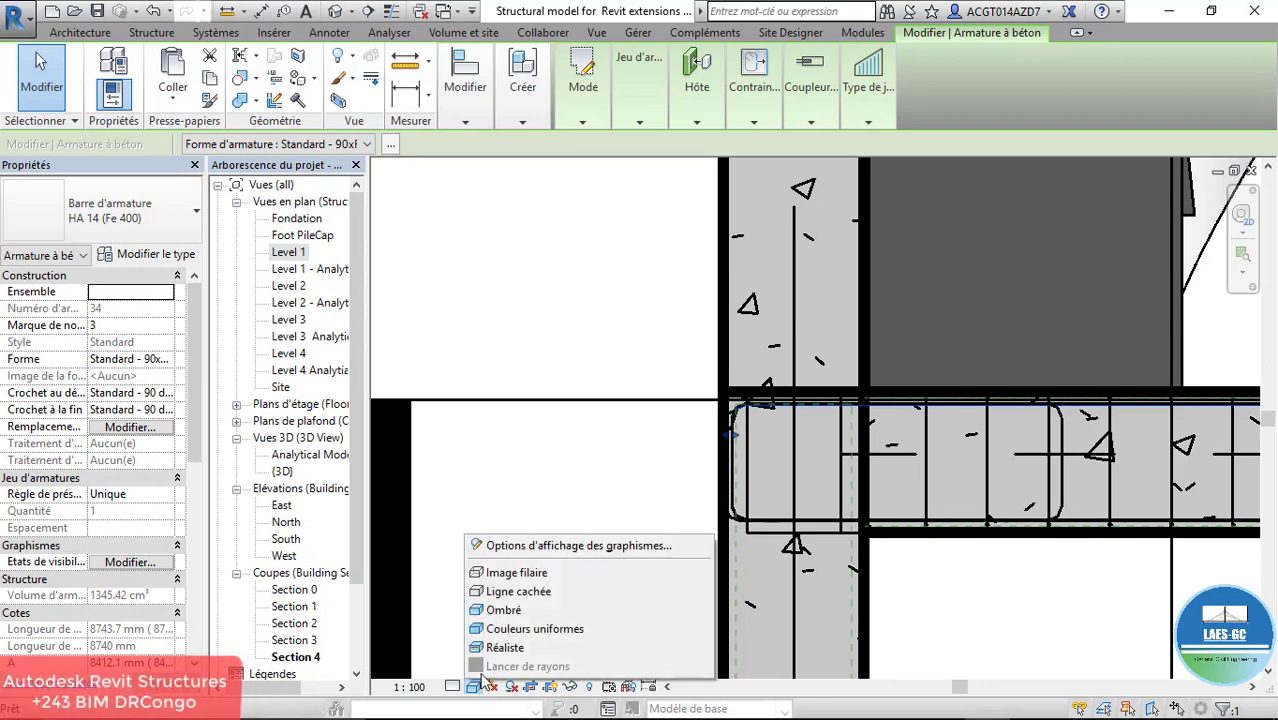
{"action": "left_click", "coordinate": [520, 572]}
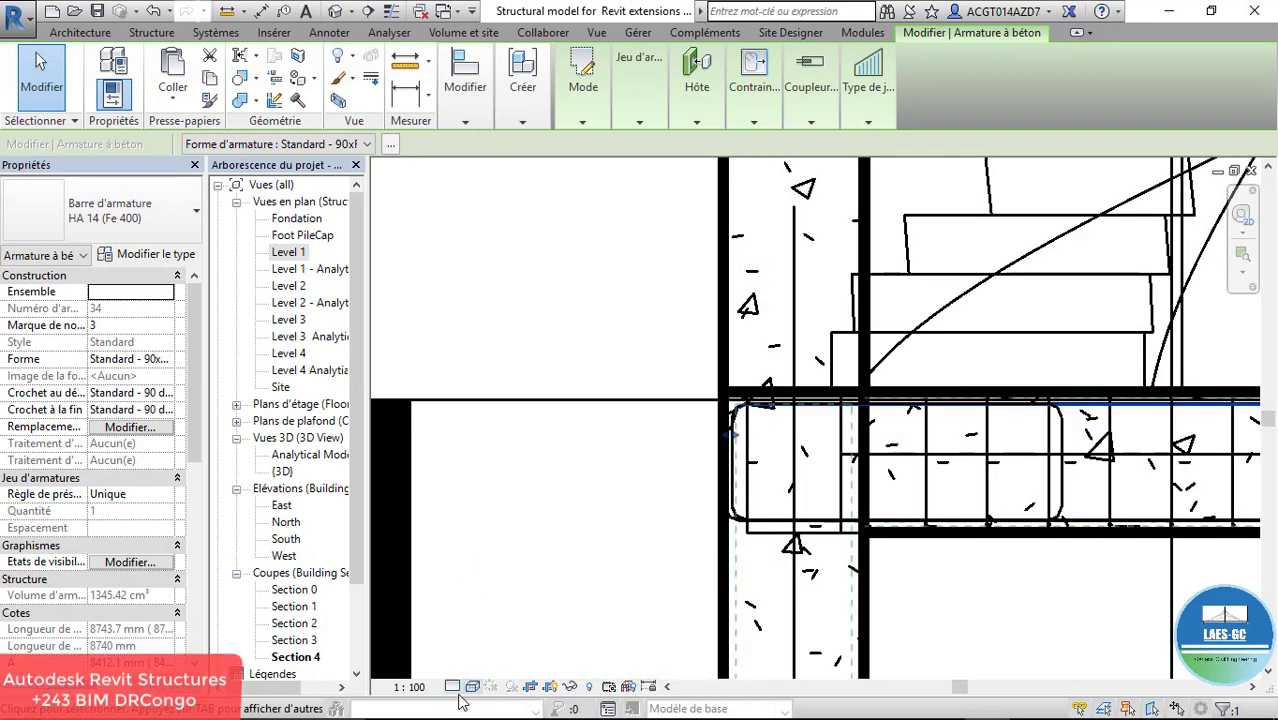
Set the section view's detail level to Elevé and clear the bar selection
{"action": "left_click", "coordinate": [453, 686]}
{"action": "left_click", "coordinate": [466, 667]}
{"action": "left_click", "coordinate": [503, 505]}
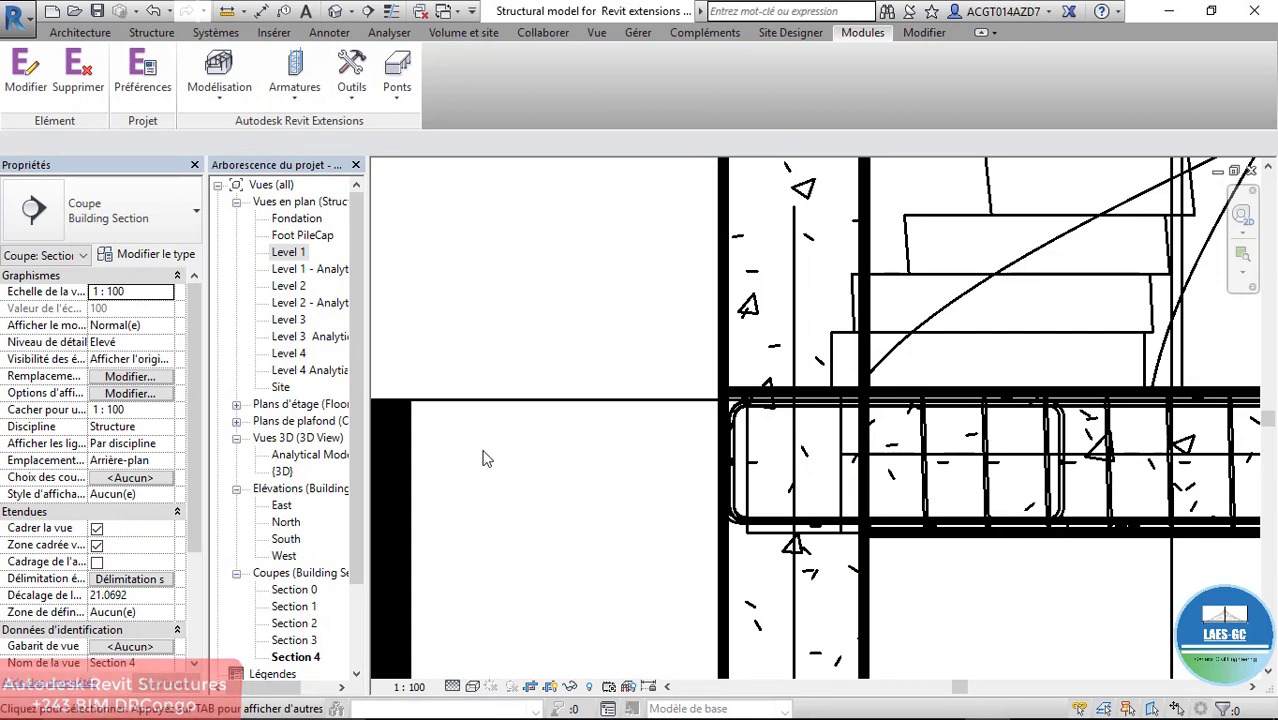
Examine the stirrups, longitudinal bars and end hooks of the Level 2 beam near its column support
{"action": "scroll", "coordinate": [484, 458], "scroll_direction": "down", "scroll_amount": 2}
{"action": "scroll", "coordinate": [830, 446], "scroll_direction": "up", "scroll_amount": 5}
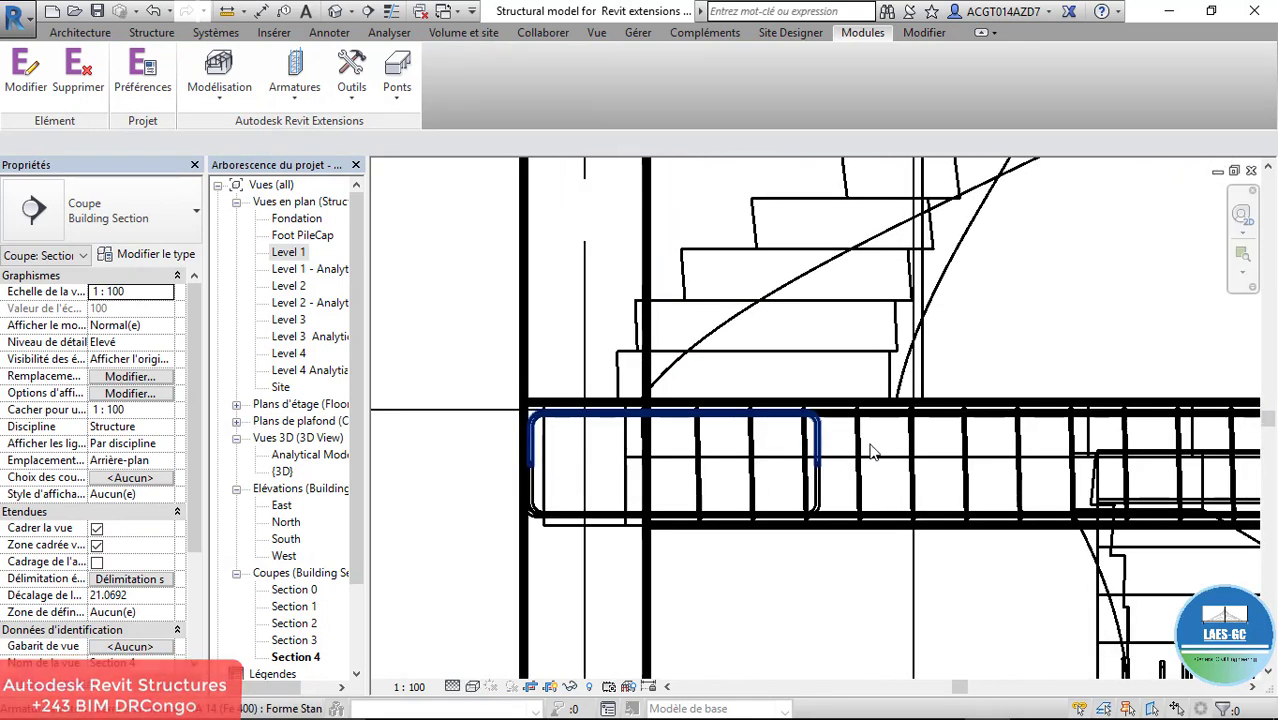
{"action": "scroll", "coordinate": [730, 432], "scroll_direction": "down", "scroll_amount": 5}
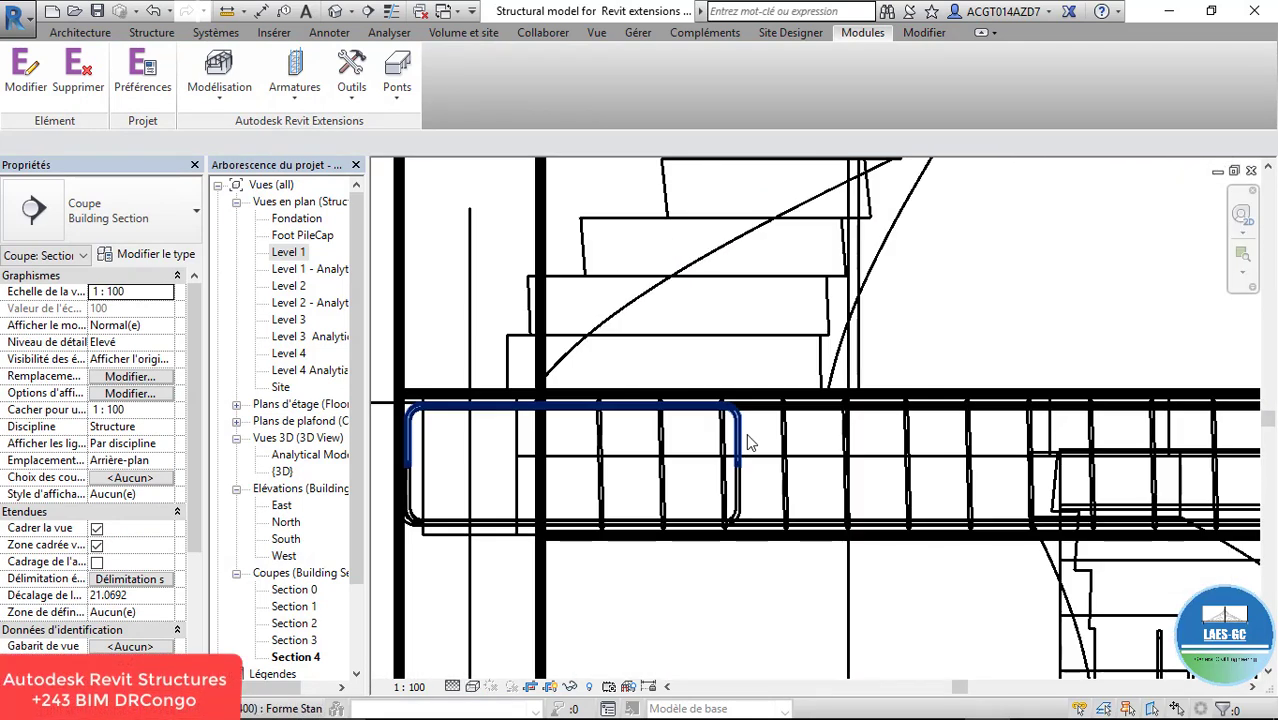
{"action": "left_click", "coordinate": [474, 685]}
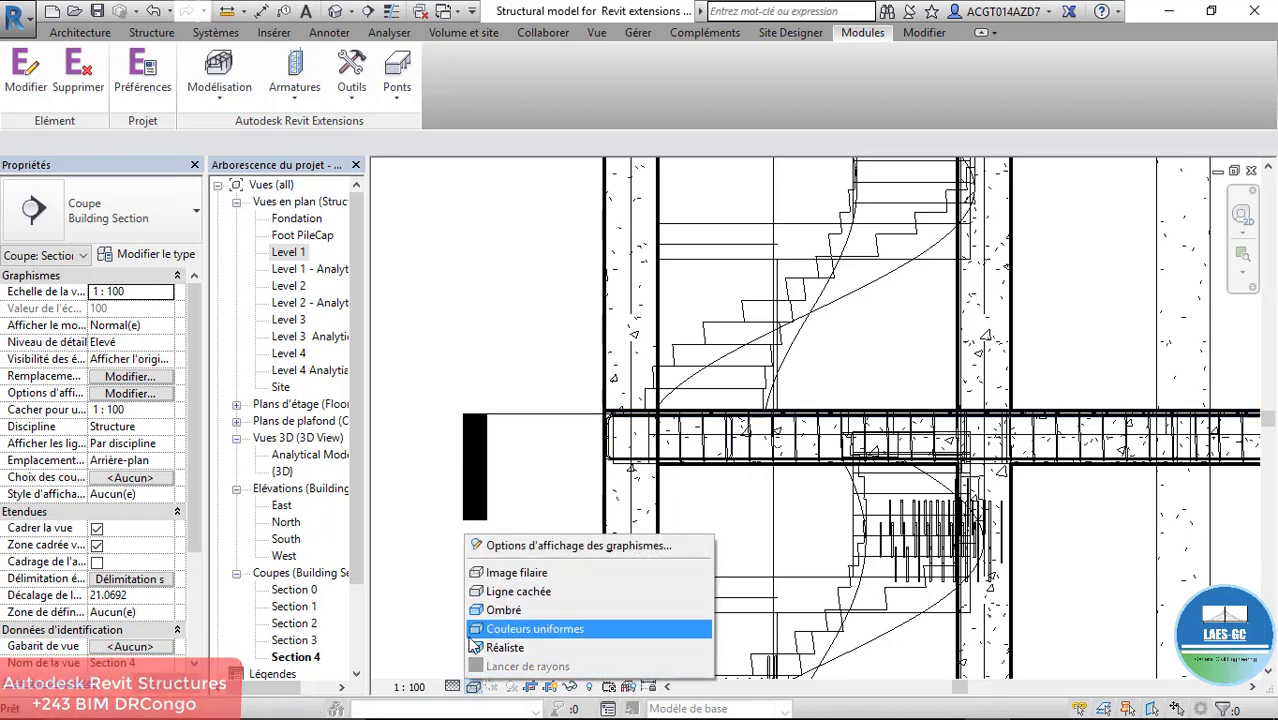
{"action": "left_click", "coordinate": [452, 686]}
{"action": "left_click", "coordinate": [478, 676]}
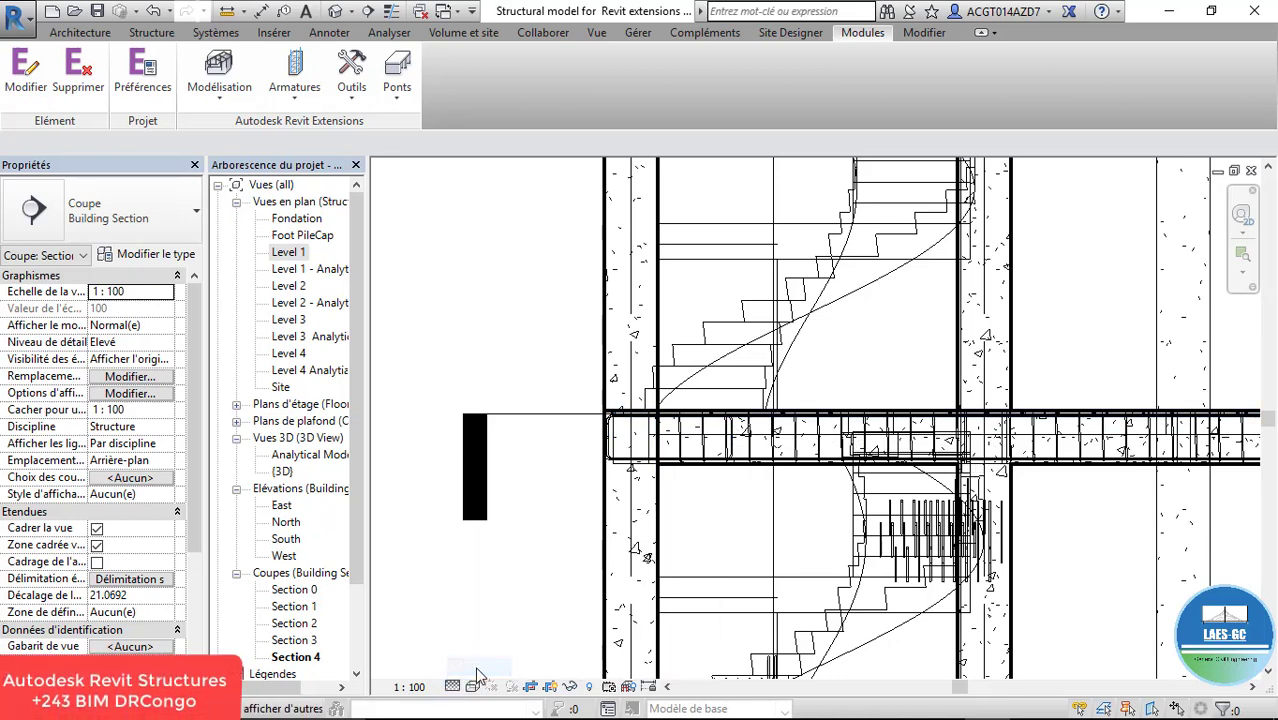
{"action": "scroll", "coordinate": [760, 420], "scroll_direction": "up", "scroll_amount": 5}
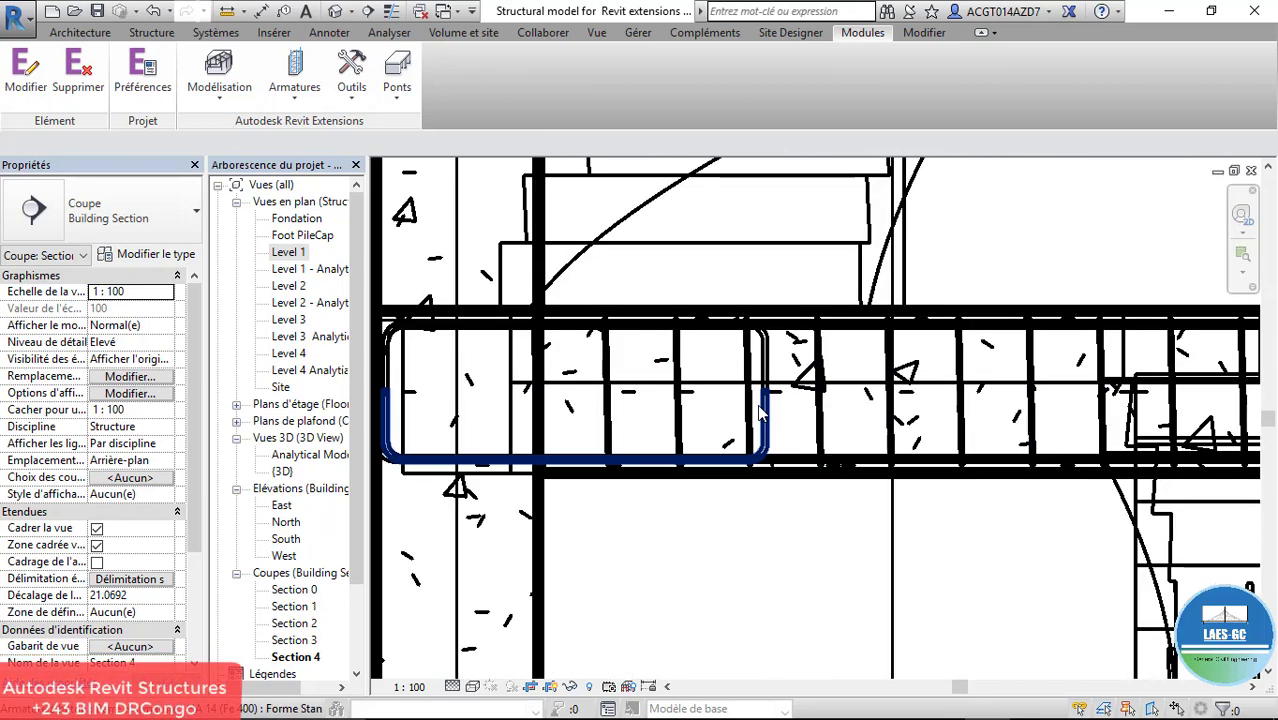
{"action": "scroll", "coordinate": [760, 420], "scroll_direction": "up", "scroll_amount": 4}
{"action": "scroll", "coordinate": [660, 427], "scroll_direction": "down", "scroll_amount": 4}
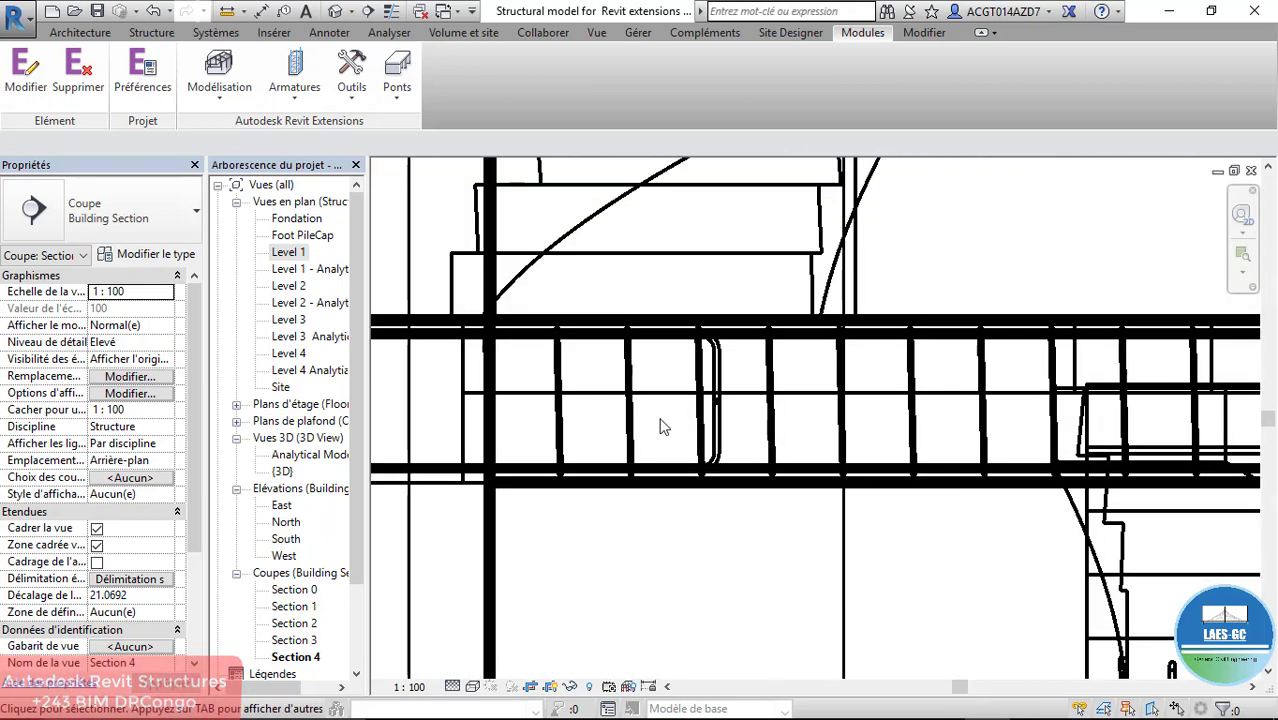
Return to the 3D view and examine the generated stirrups and hooked bars in the building's corner beams
{"action": "scroll", "coordinate": [660, 427], "scroll_direction": "down", "scroll_amount": 8}
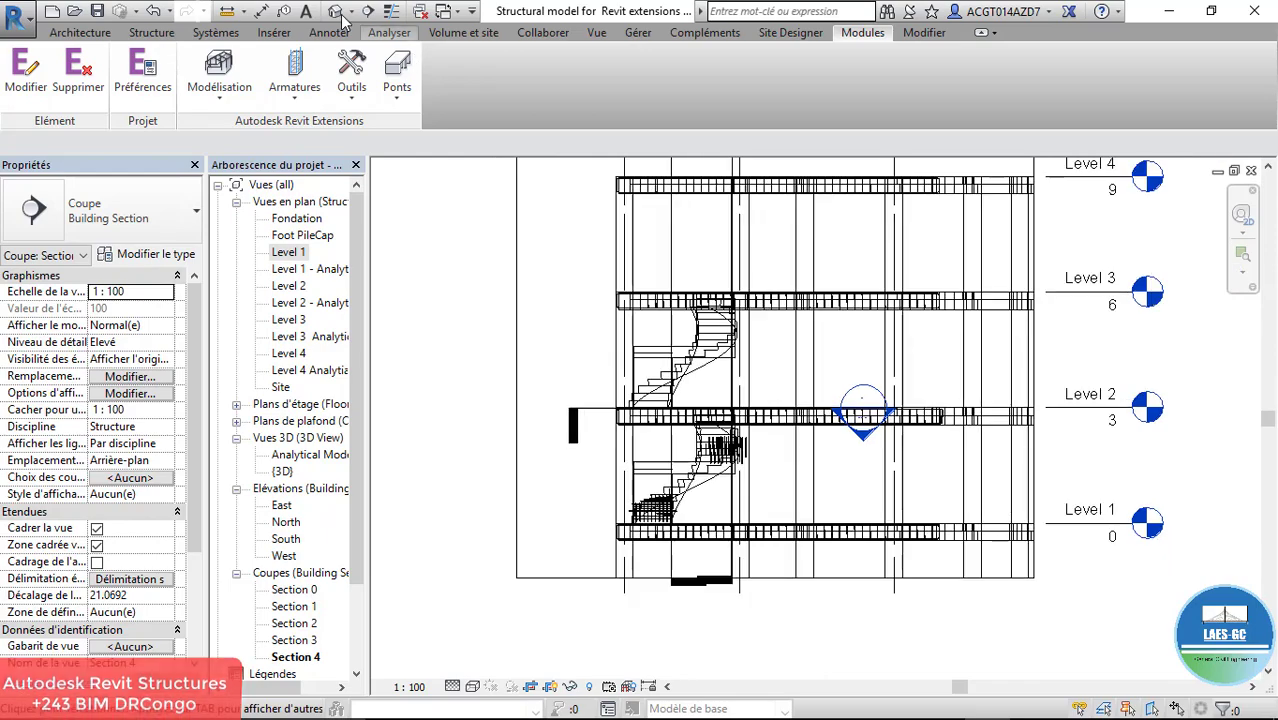
{"action": "left_click", "coordinate": [338, 11]}
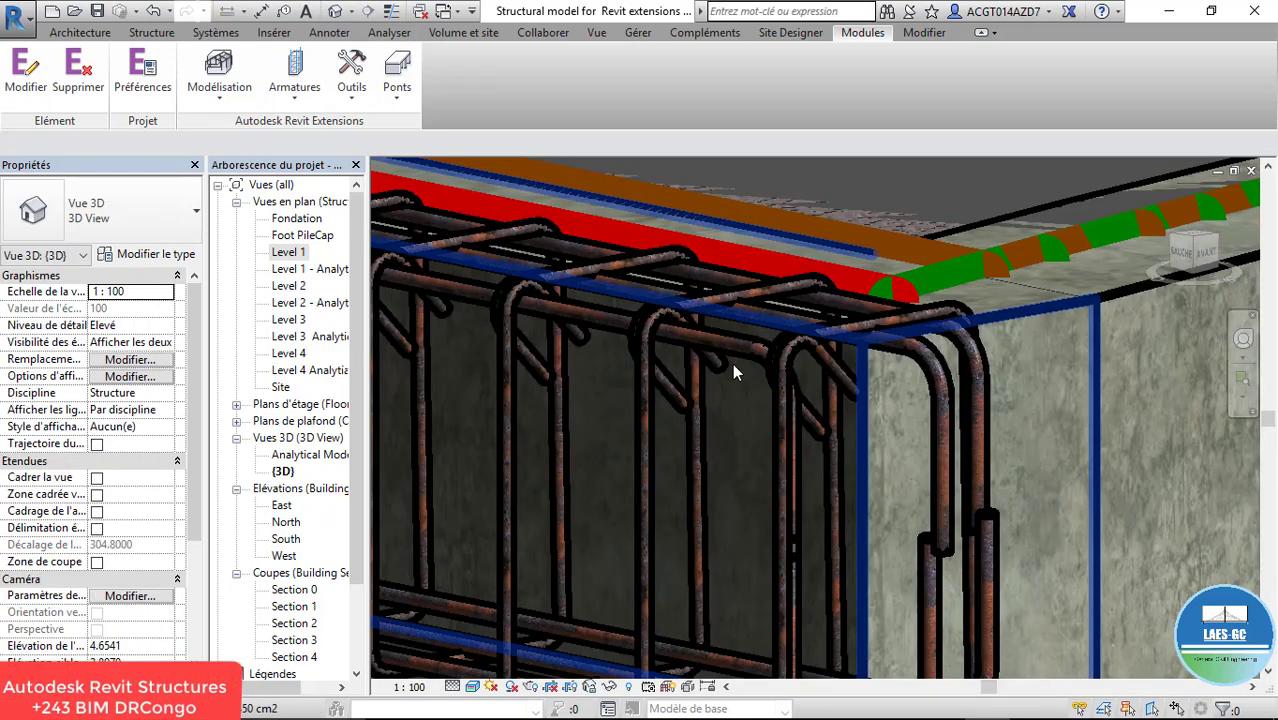
{"action": "scroll", "coordinate": [733, 364], "scroll_direction": "down", "scroll_amount": 5}
{"action": "scroll", "coordinate": [788, 432], "scroll_direction": "down", "scroll_amount": 5}
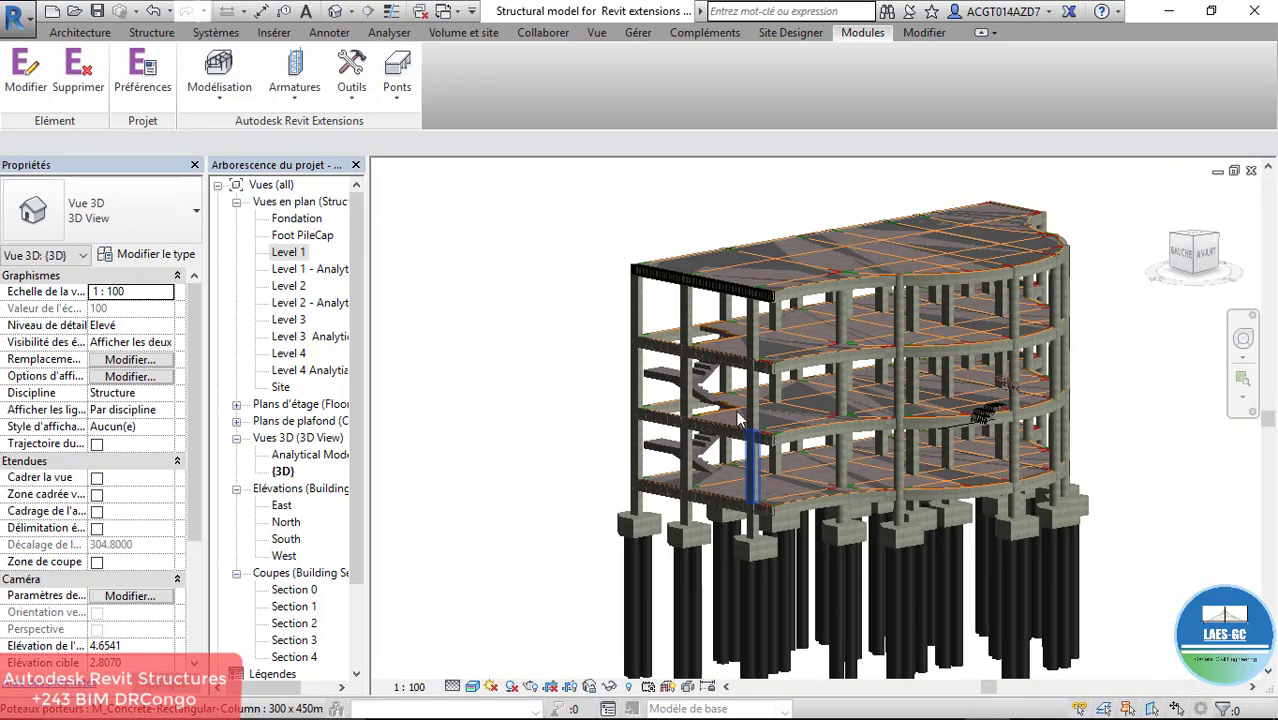
{"action": "scroll", "coordinate": [606, 262], "scroll_direction": "up", "scroll_amount": 5}
{"action": "scroll", "coordinate": [606, 262], "scroll_direction": "up", "scroll_amount": 8}
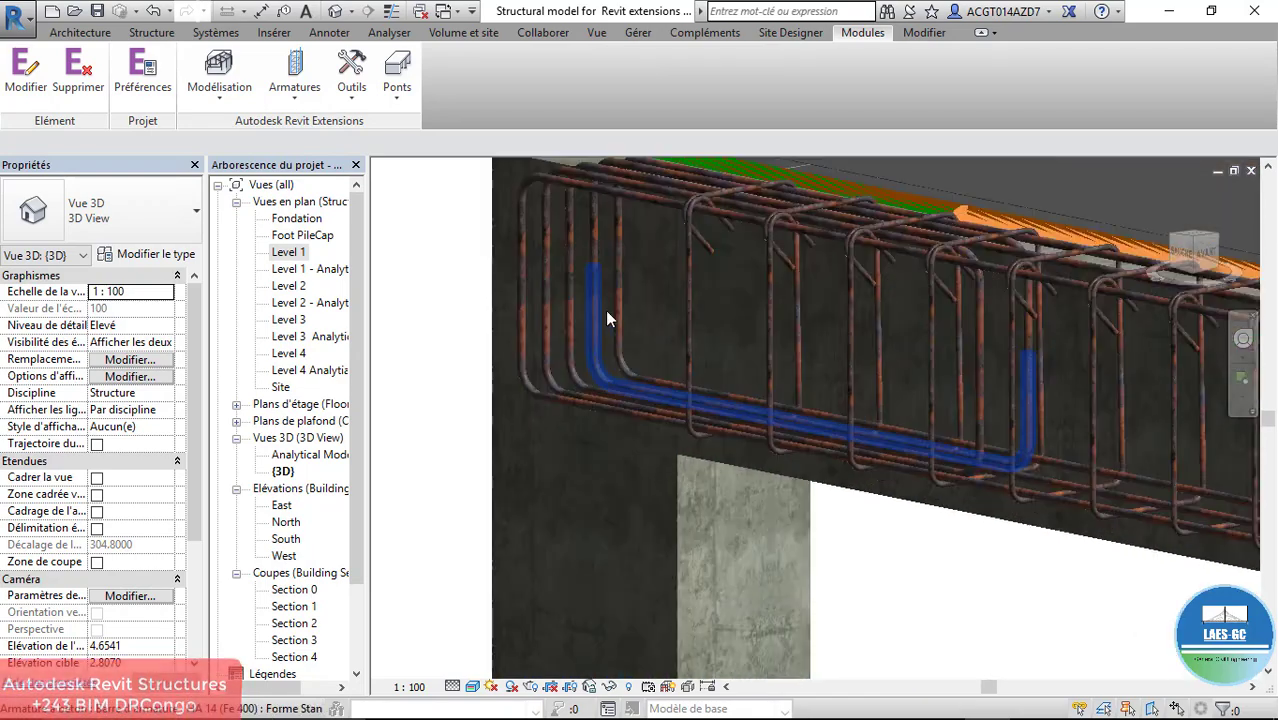
{"action": "scroll", "coordinate": [487, 338], "scroll_direction": "down", "scroll_amount": 6}
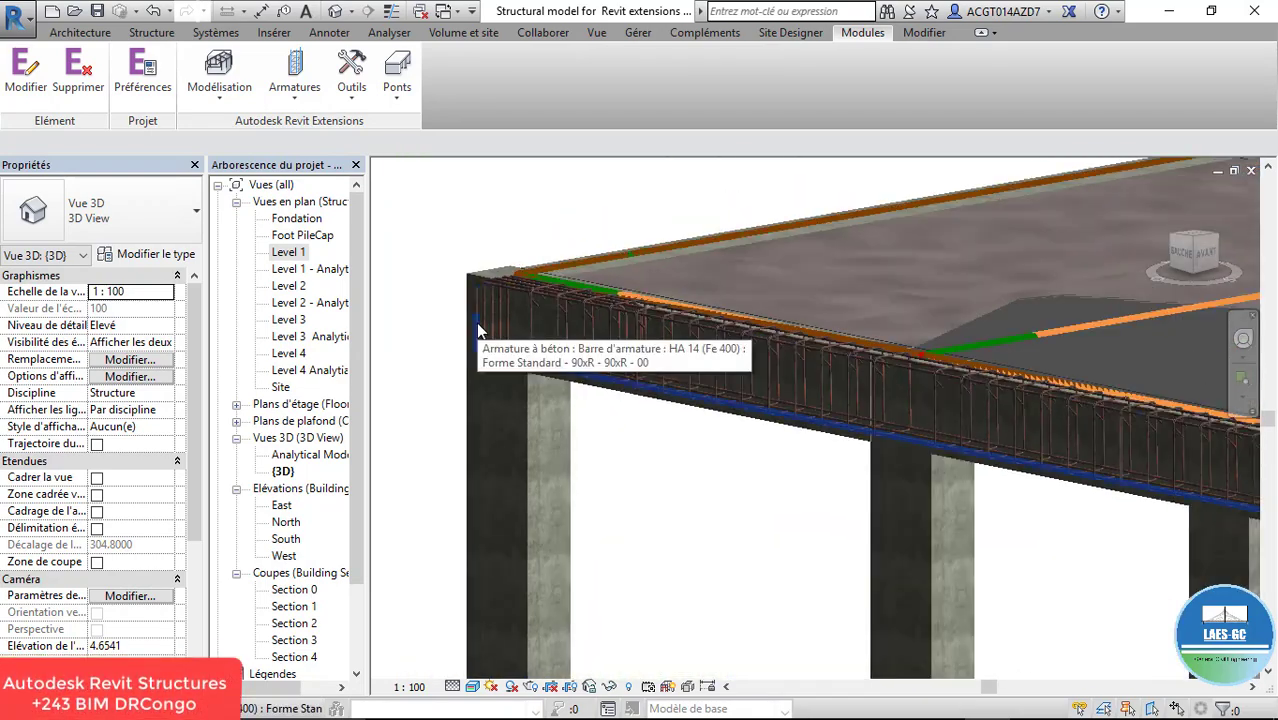
{"action": "scroll", "coordinate": [571, 315], "scroll_direction": "down", "scroll_amount": 4}
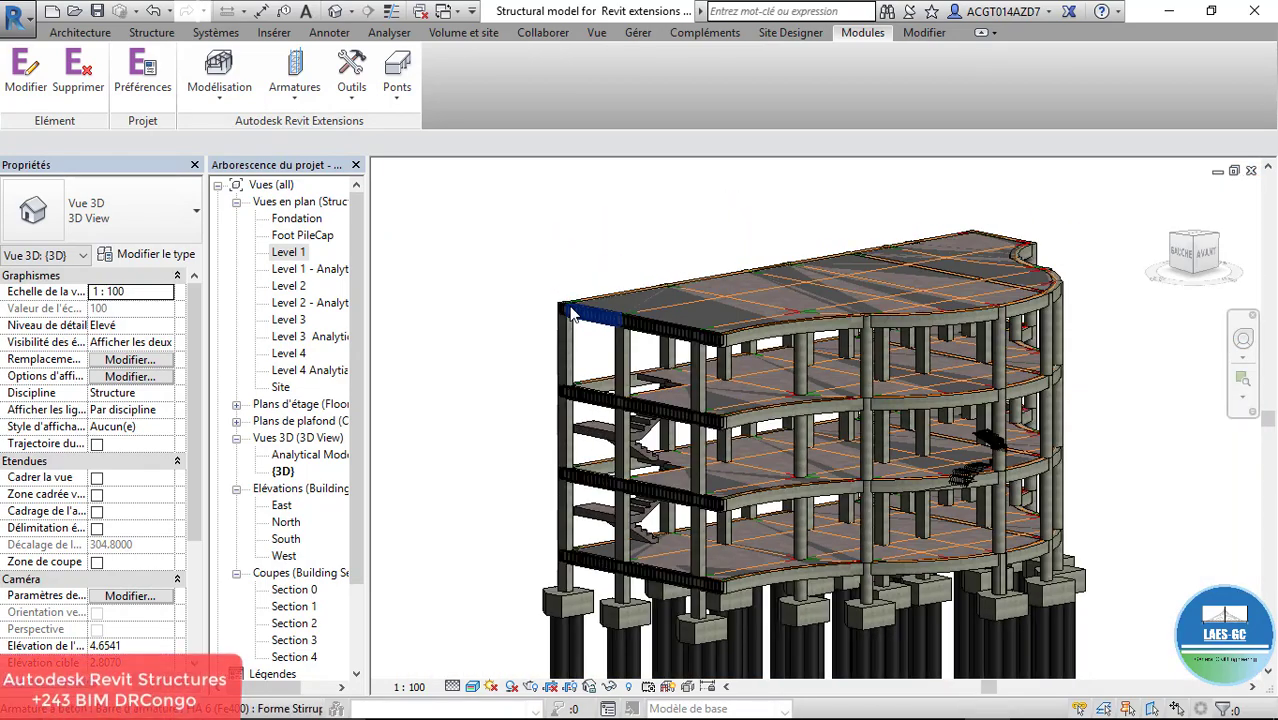
Select the four long 300x450 cm2 beams along the building's rear facade, one on each of Levels 1 to 4
{"action": "middle_click_drag", "start_coordinate": [703, 372], "coordinate": [1043, 432], "text": "shift"}
{"action": "scroll", "coordinate": [1043, 432], "scroll_direction": "down", "scroll_amount": 2}
{"action": "scroll", "coordinate": [802, 494], "scroll_direction": "up", "scroll_amount": 6}
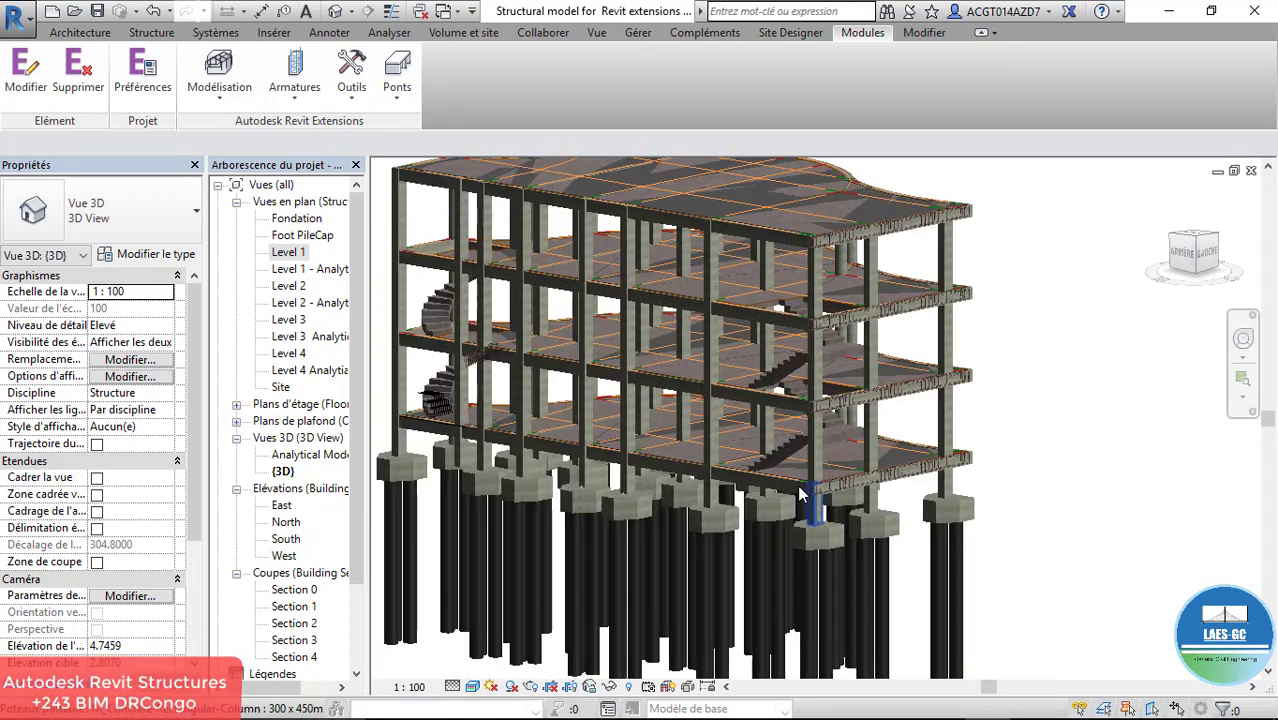
{"action": "scroll", "coordinate": [792, 488], "scroll_direction": "down", "scroll_amount": 3}
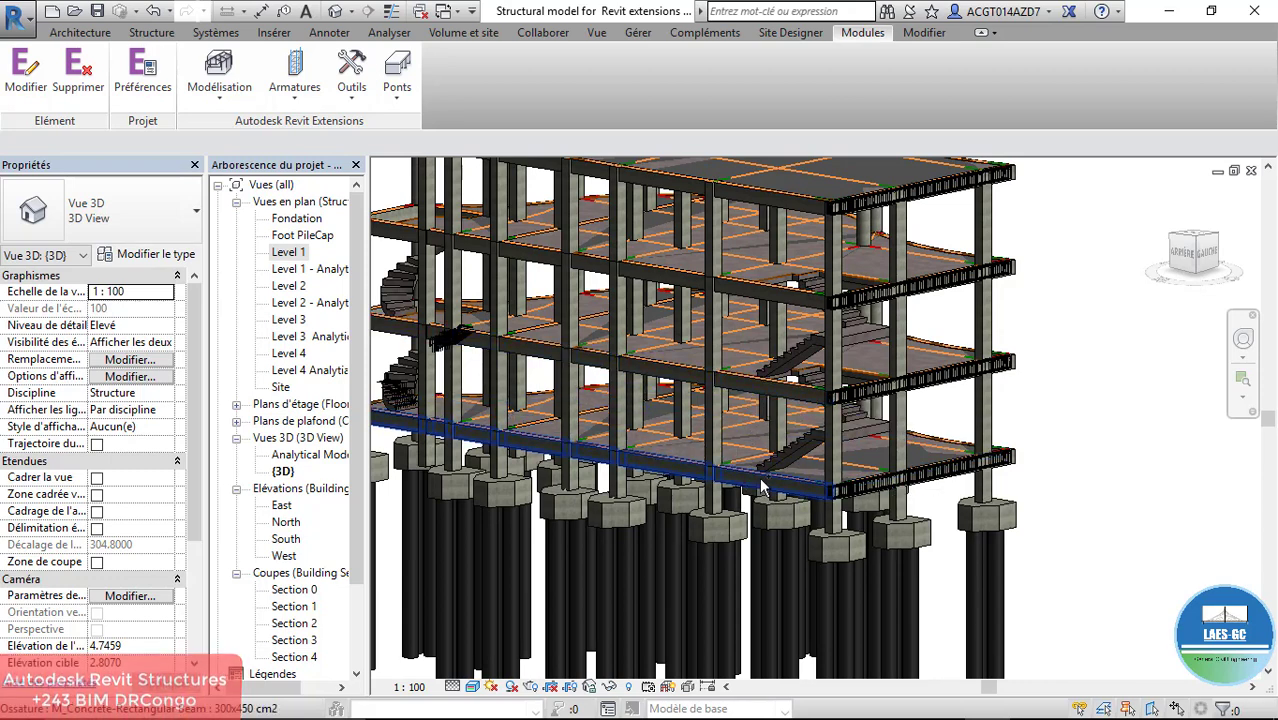
{"action": "left_click", "coordinate": [762, 423]}
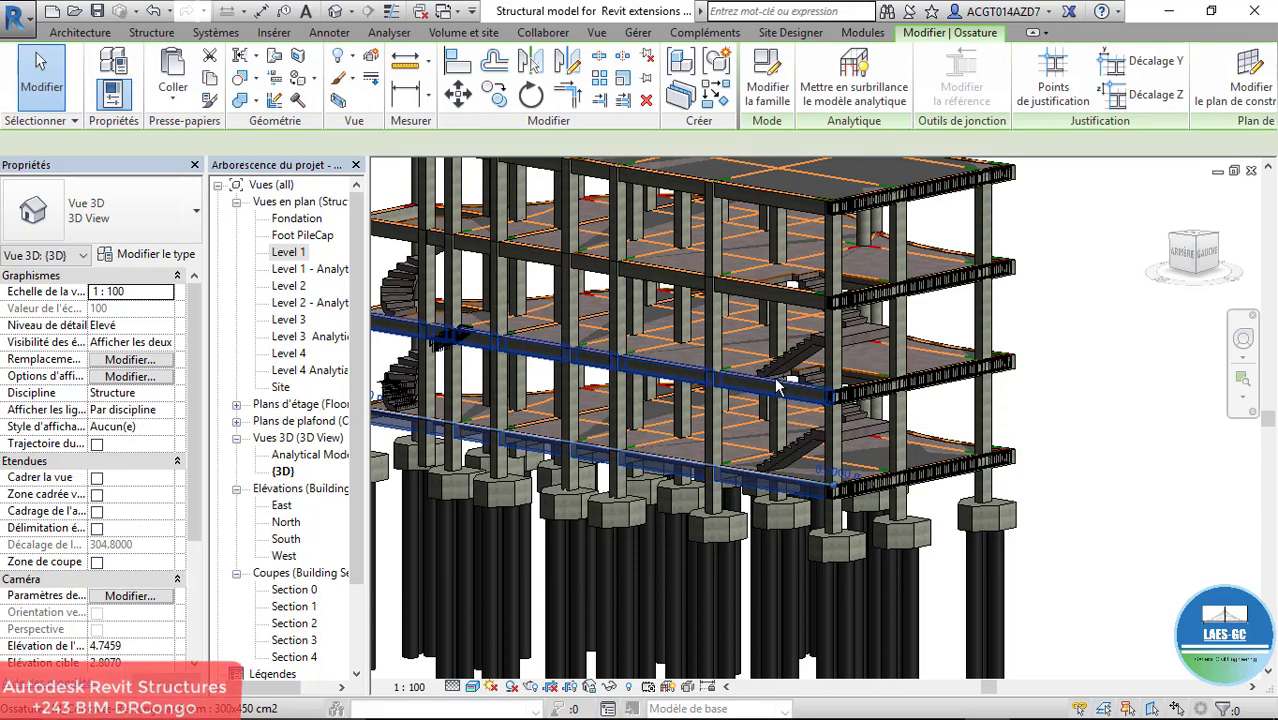
{"action": "left_click", "coordinate": [785, 300], "text": "ctrl"}
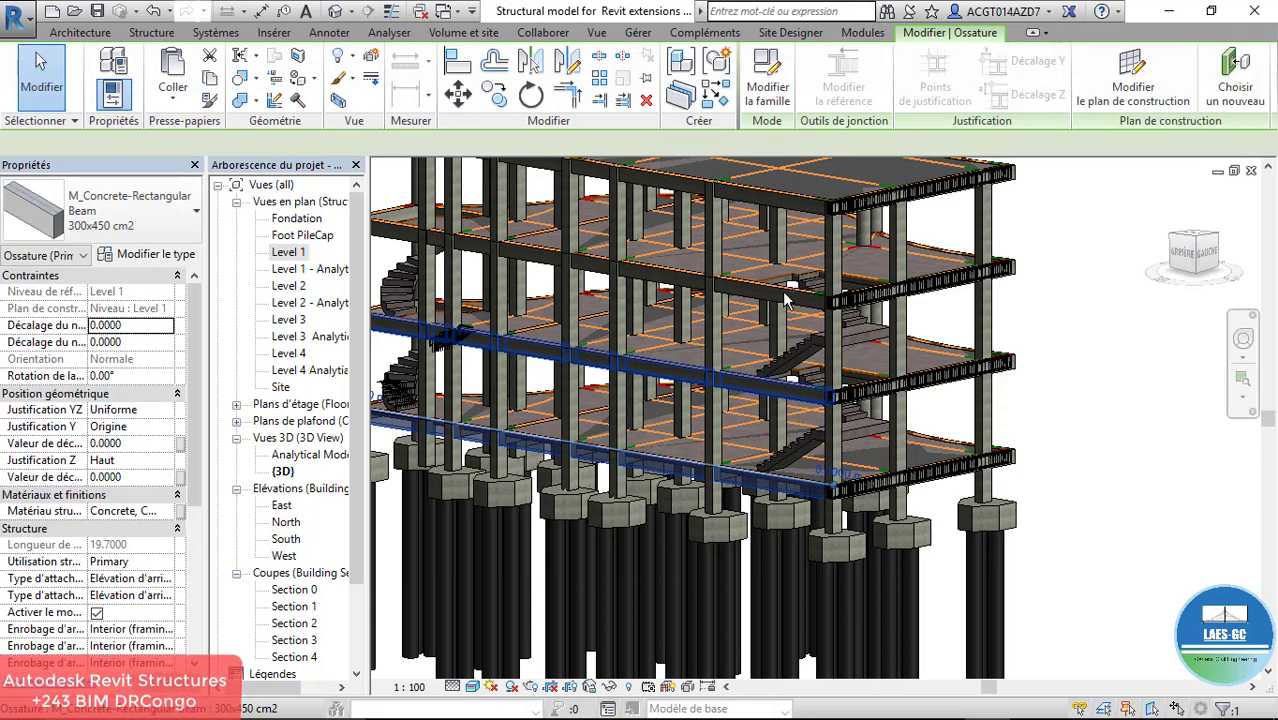
{"action": "left_click", "coordinate": [787, 203], "text": "ctrl"}
{"action": "scroll", "coordinate": [779, 400], "scroll_direction": "down", "scroll_amount": 3}
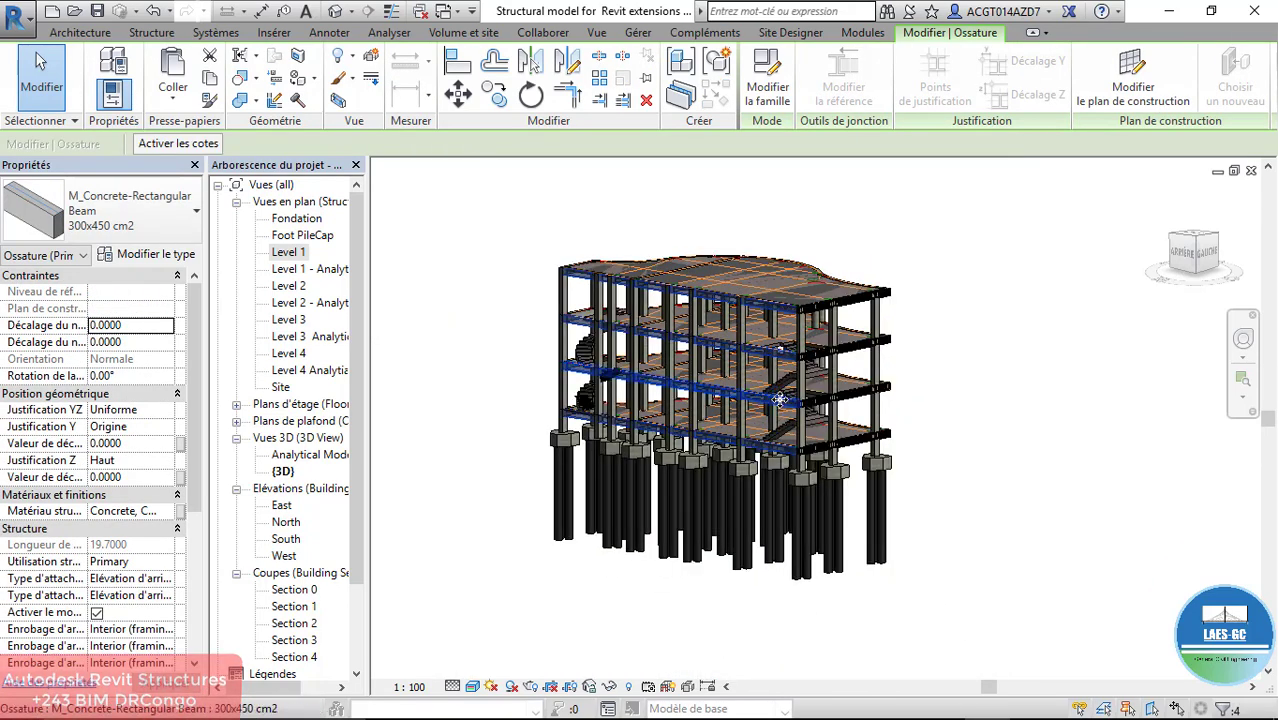
{"action": "scroll", "coordinate": [779, 400], "scroll_direction": "up", "scroll_amount": 2}
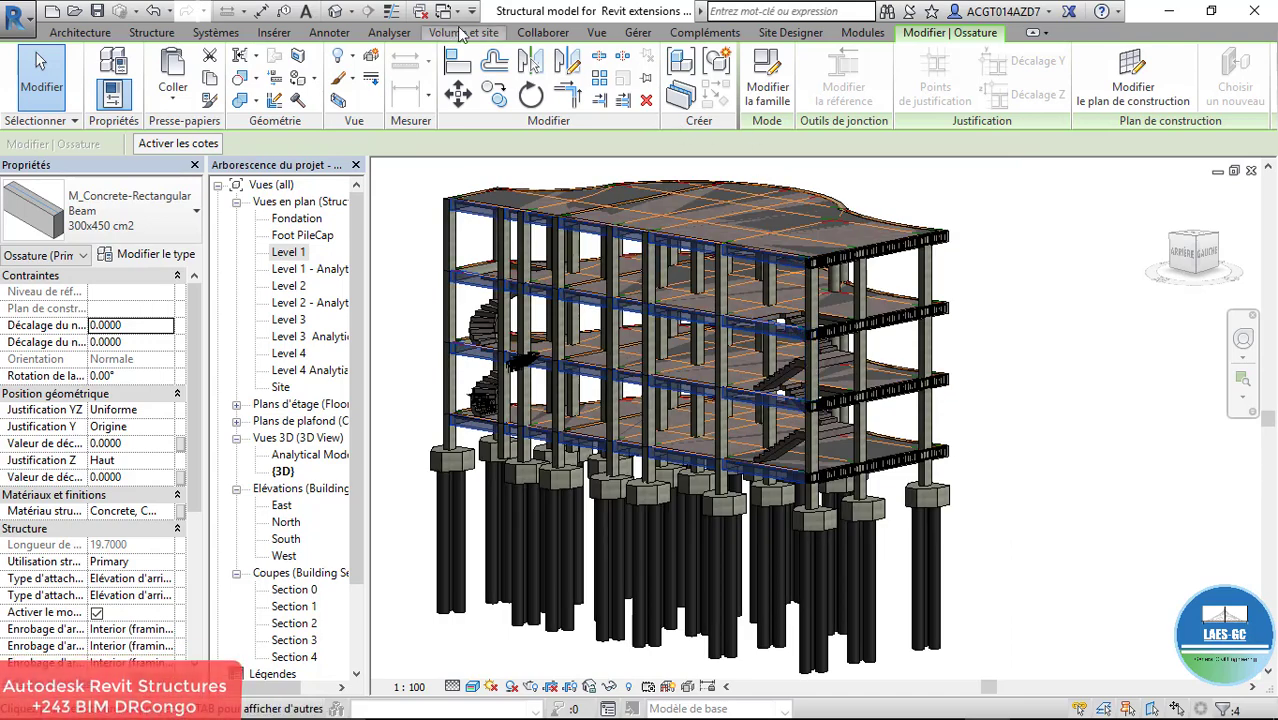
Open the Revit Extensions beam reinforcement settings (Poutres) for the selected beams and dismiss the game bar notification
{"action": "left_click", "coordinate": [872, 33]}
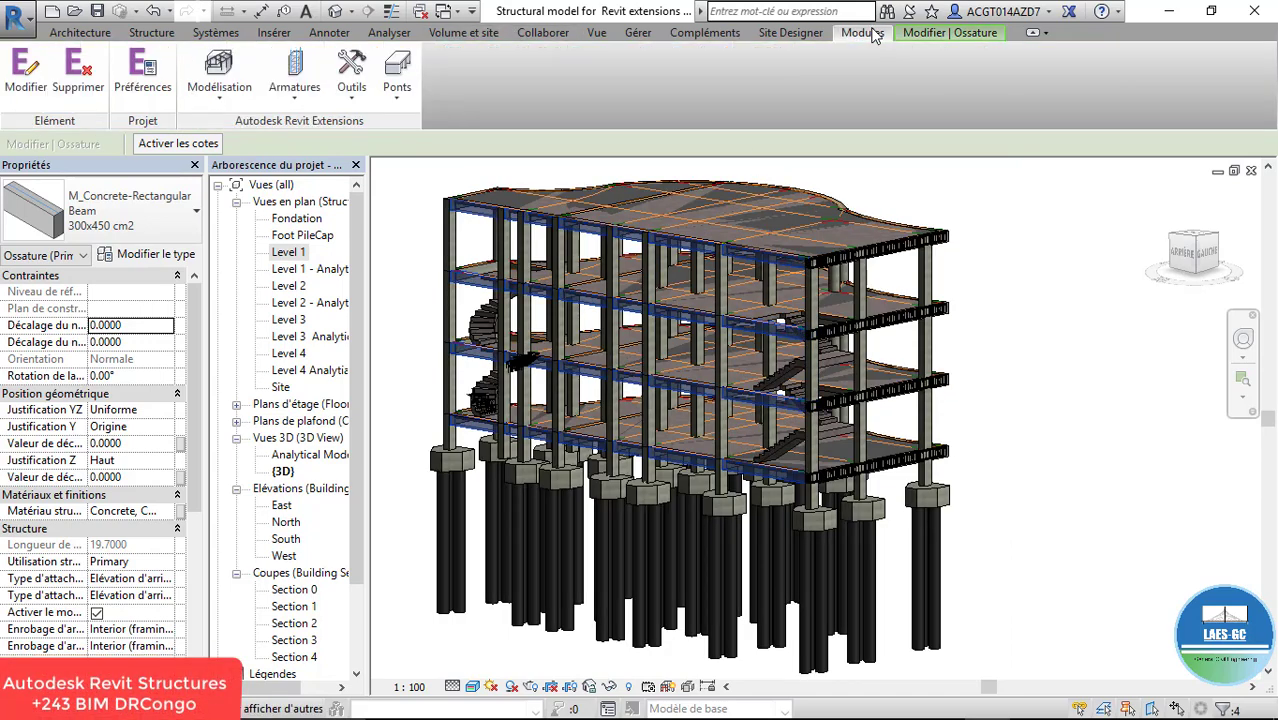
{"action": "left_click", "coordinate": [294, 100]}
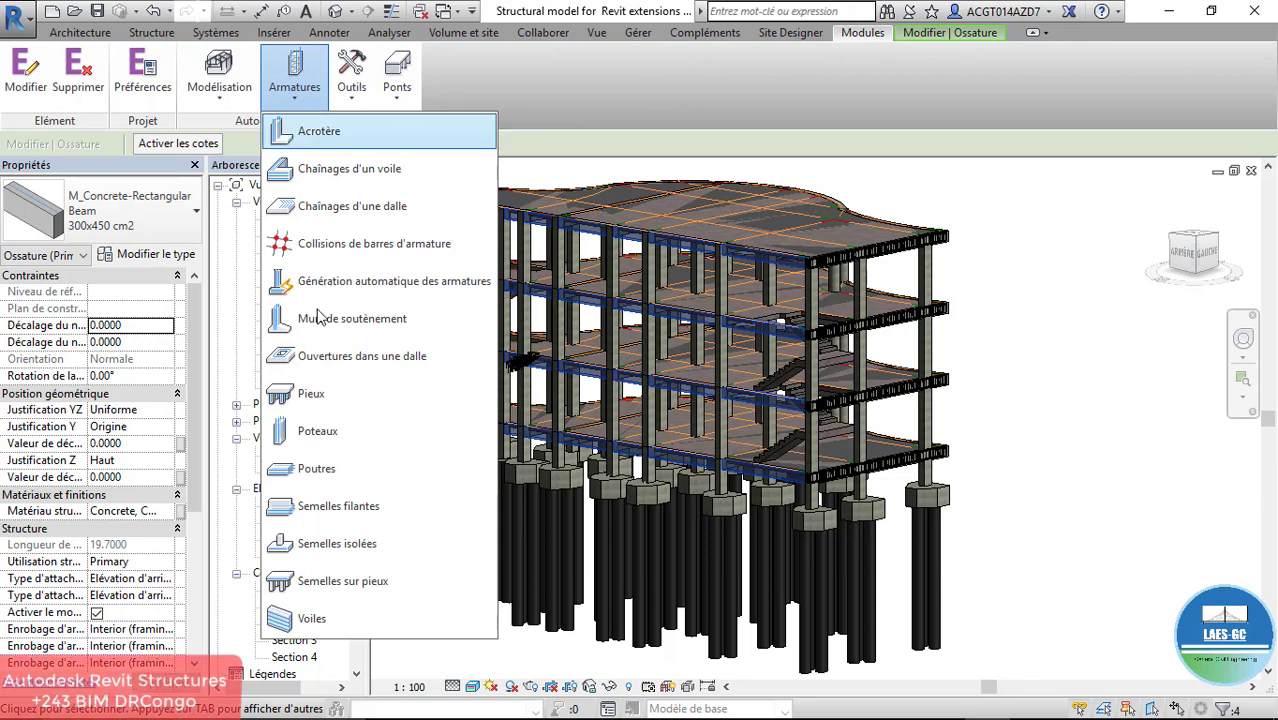
{"action": "left_click", "coordinate": [328, 474]}
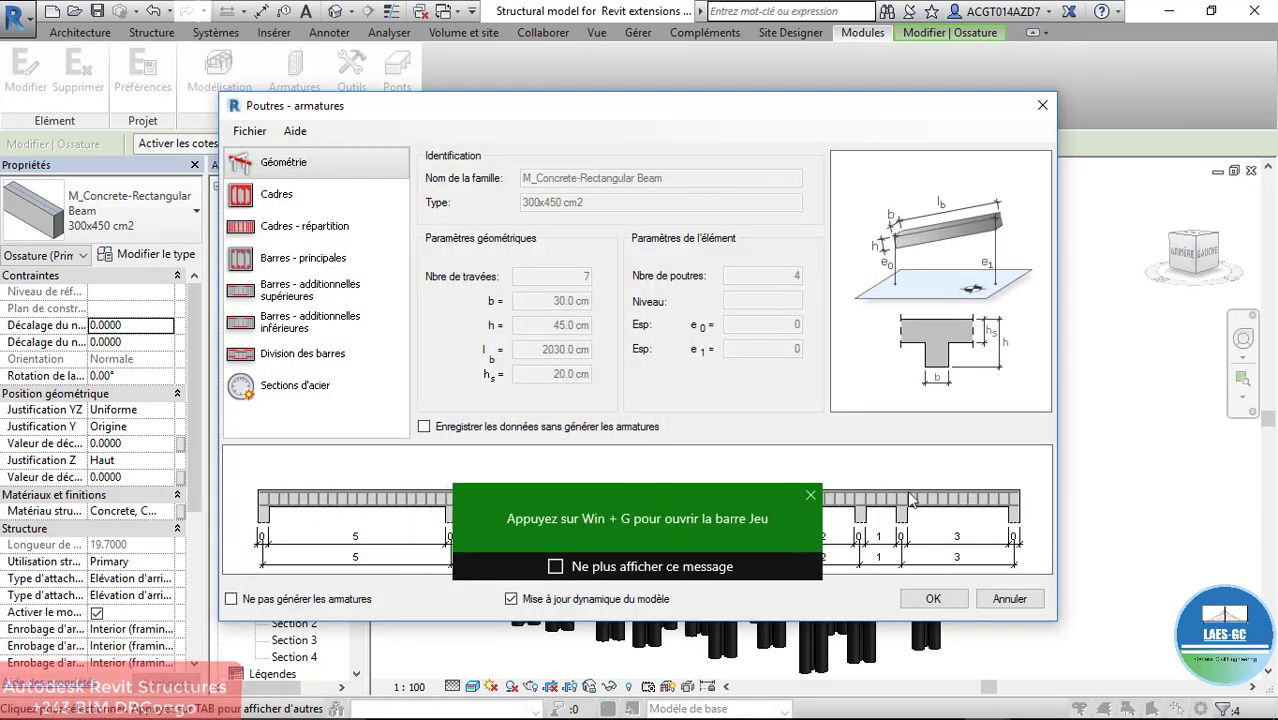
{"action": "left_click", "coordinate": [809, 497]}
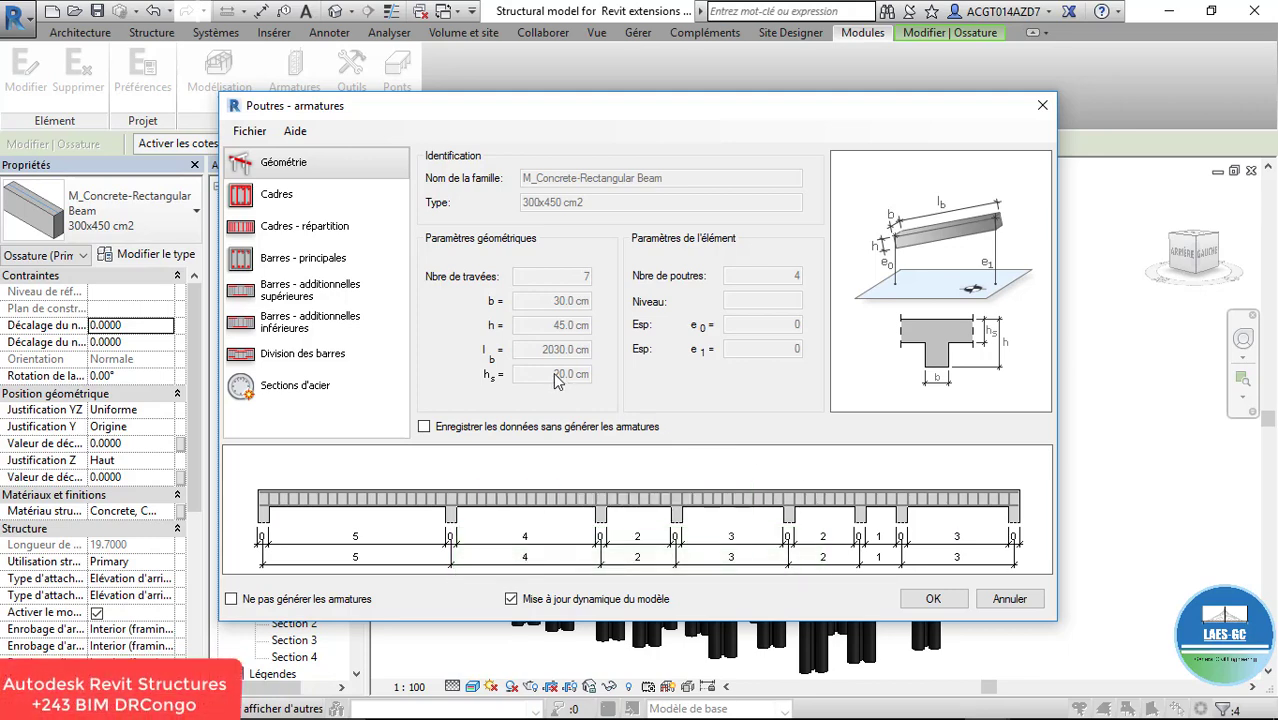
Set the stirrup bars to HA 6 (Fe400) with cover Enrobage d'armature 1 <20 mm>, and check the stirrup distribution settings
{"action": "left_click", "coordinate": [276, 197]}
{"action": "left_click", "coordinate": [596, 186]}
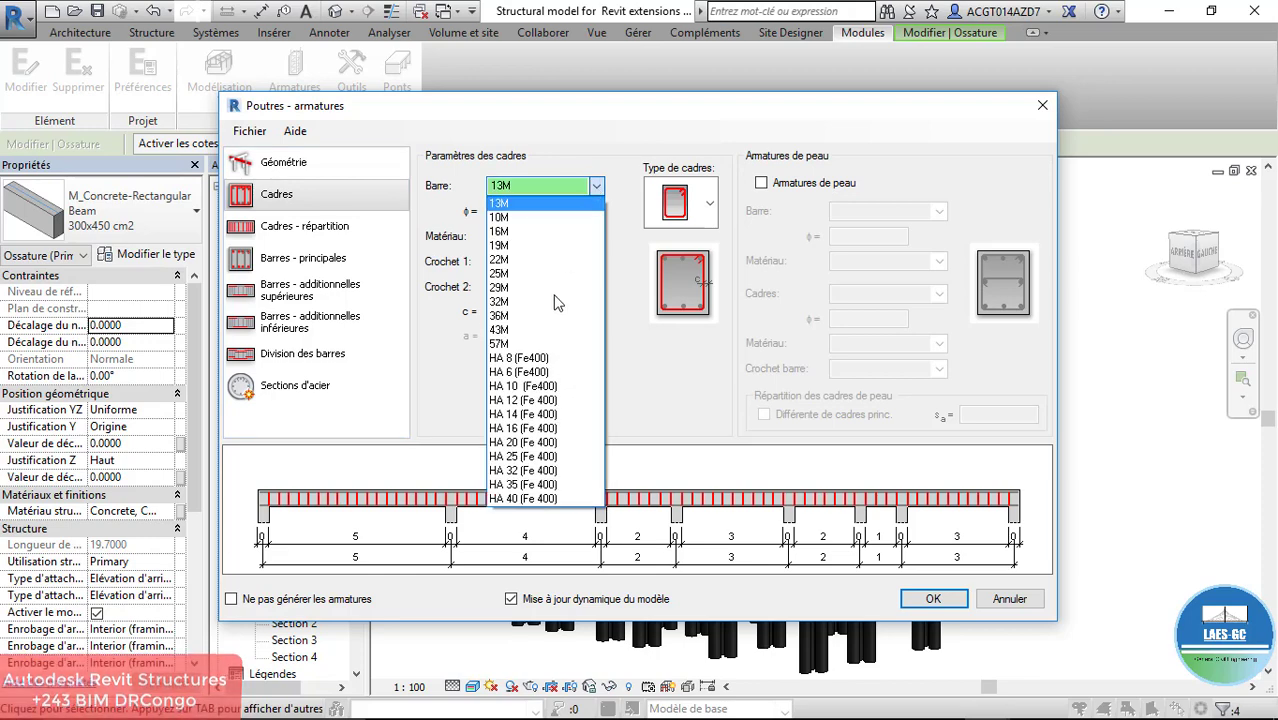
{"action": "left_click", "coordinate": [541, 375]}
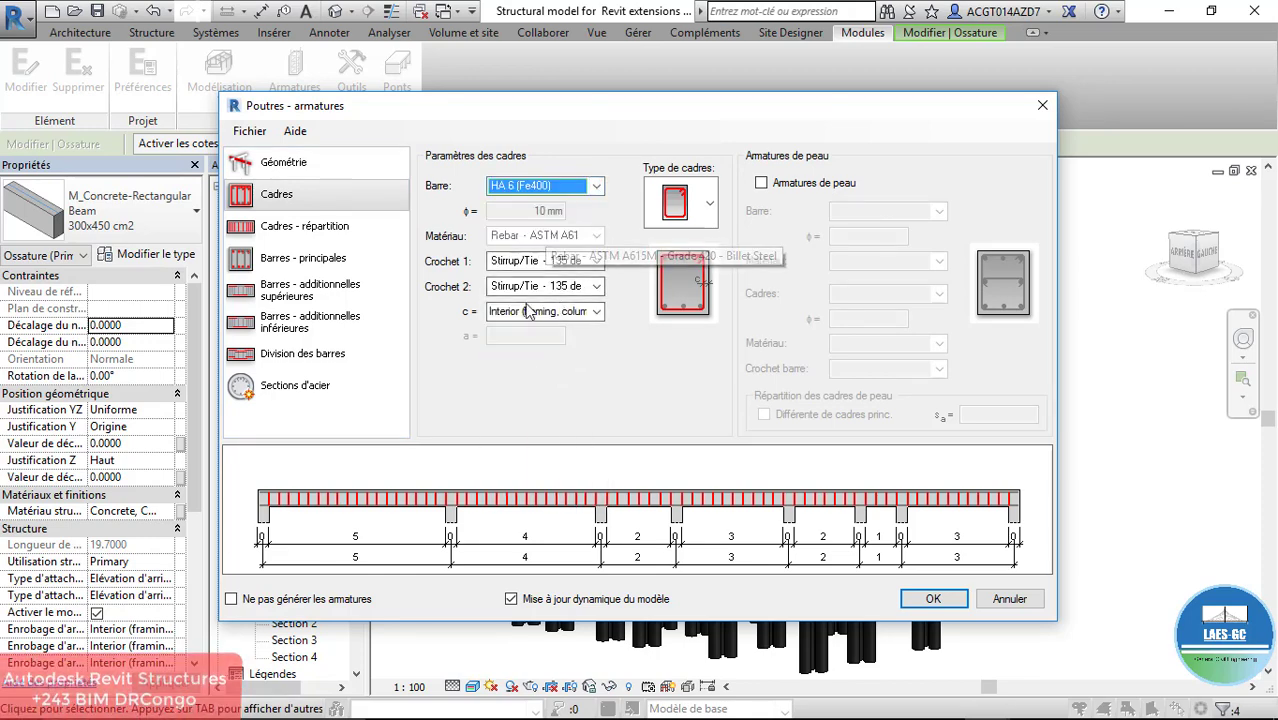
{"action": "left_click", "coordinate": [597, 312]}
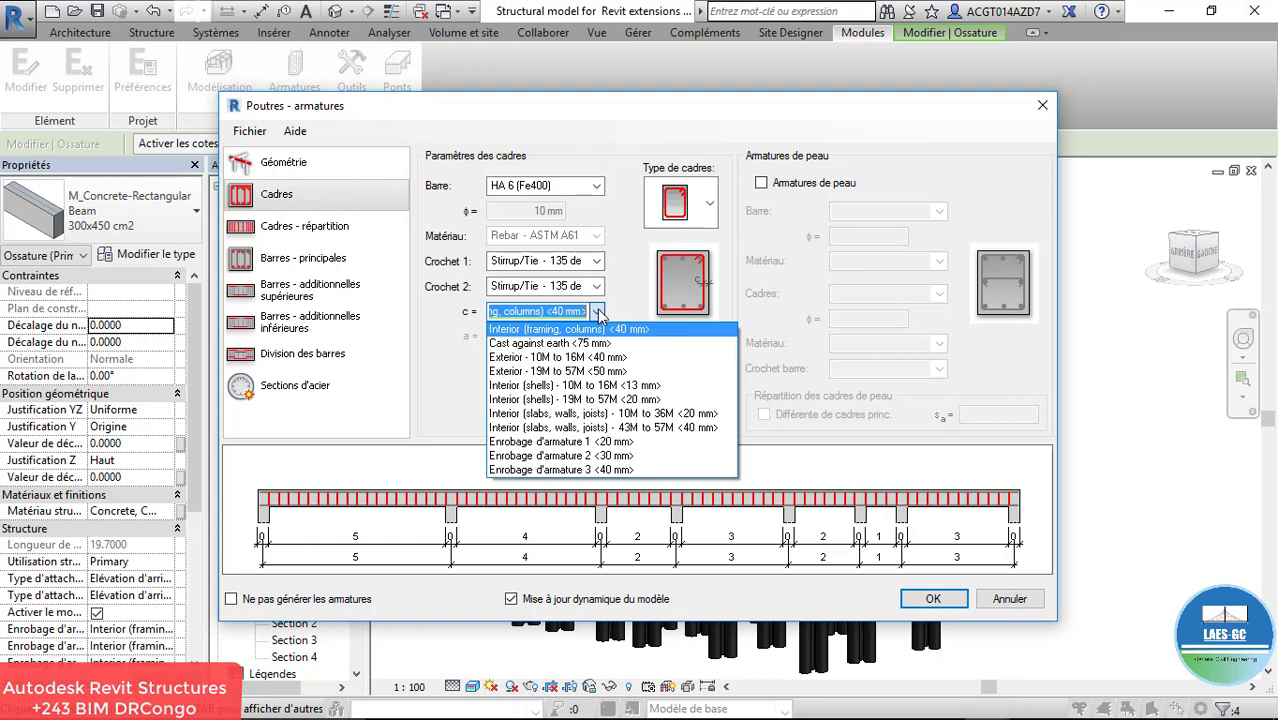
{"action": "left_click", "coordinate": [575, 441]}
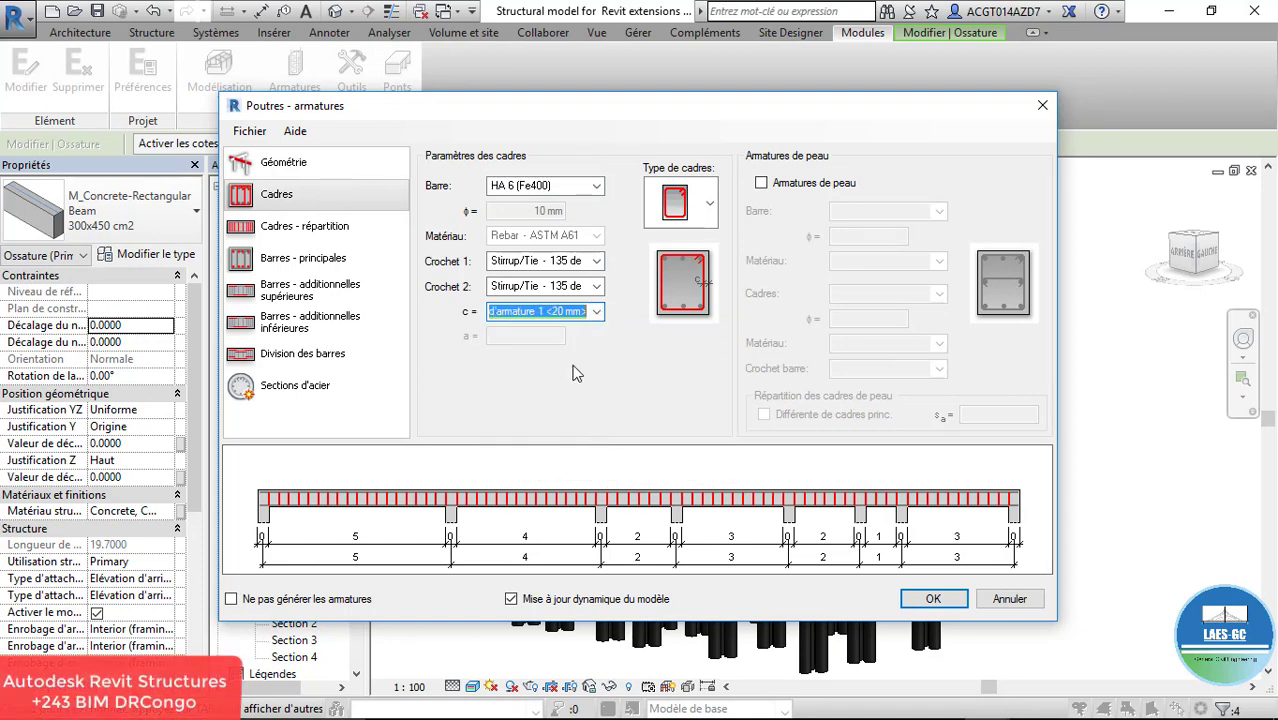
{"action": "left_click", "coordinate": [323, 240]}
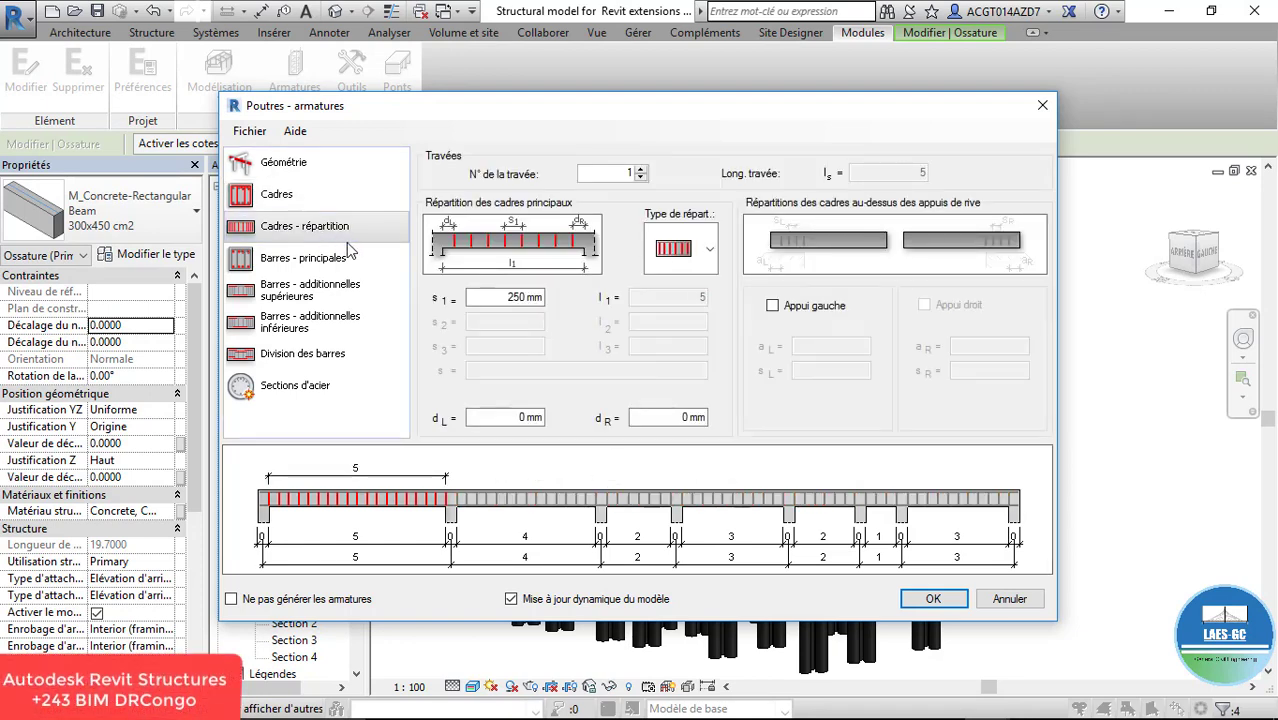
Set the bottom main bars to HA 14 (Fe 400) with Standard - 180 deg. hooks
{"action": "left_click", "coordinate": [294, 260]}
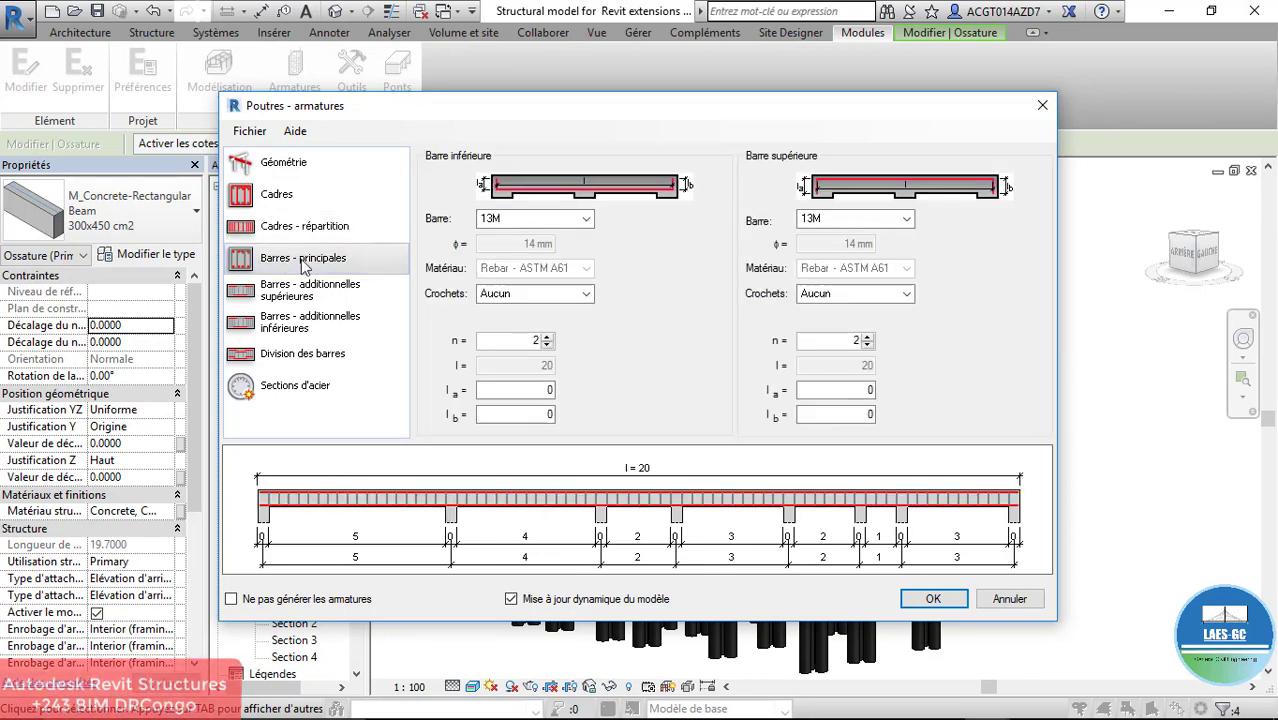
{"action": "left_click", "coordinate": [587, 222]}
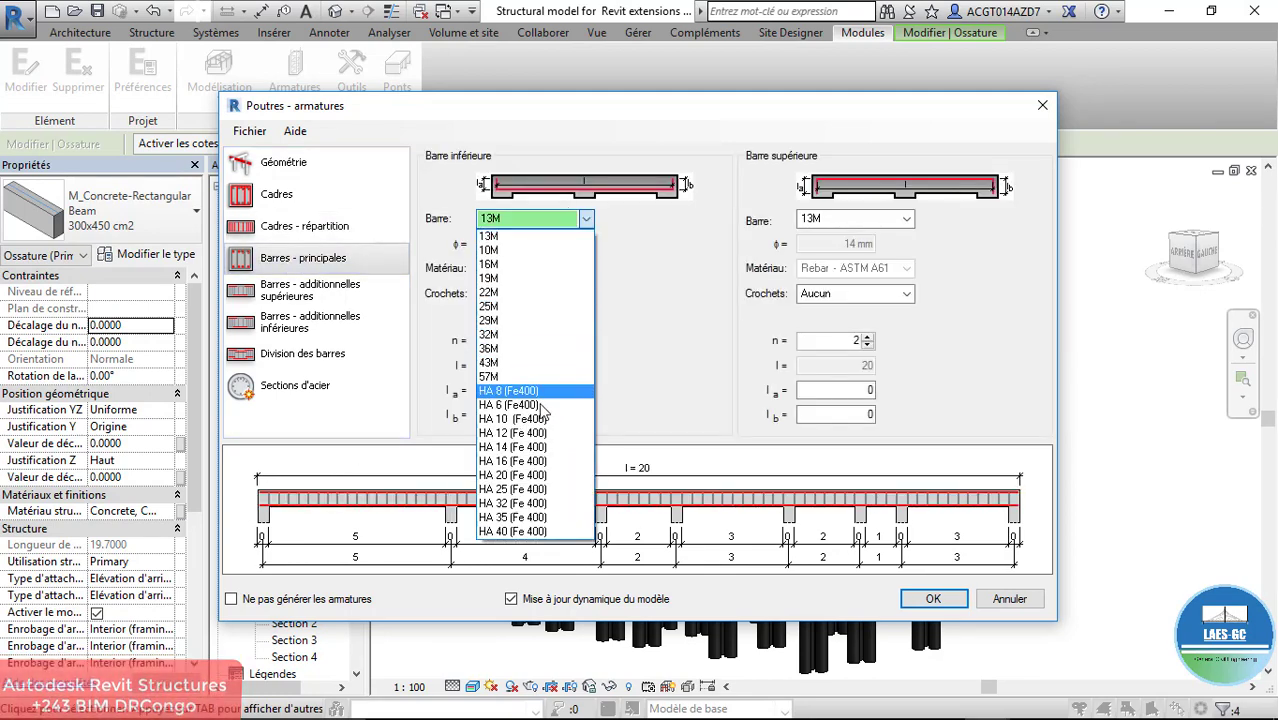
{"action": "left_click", "coordinate": [529, 450]}
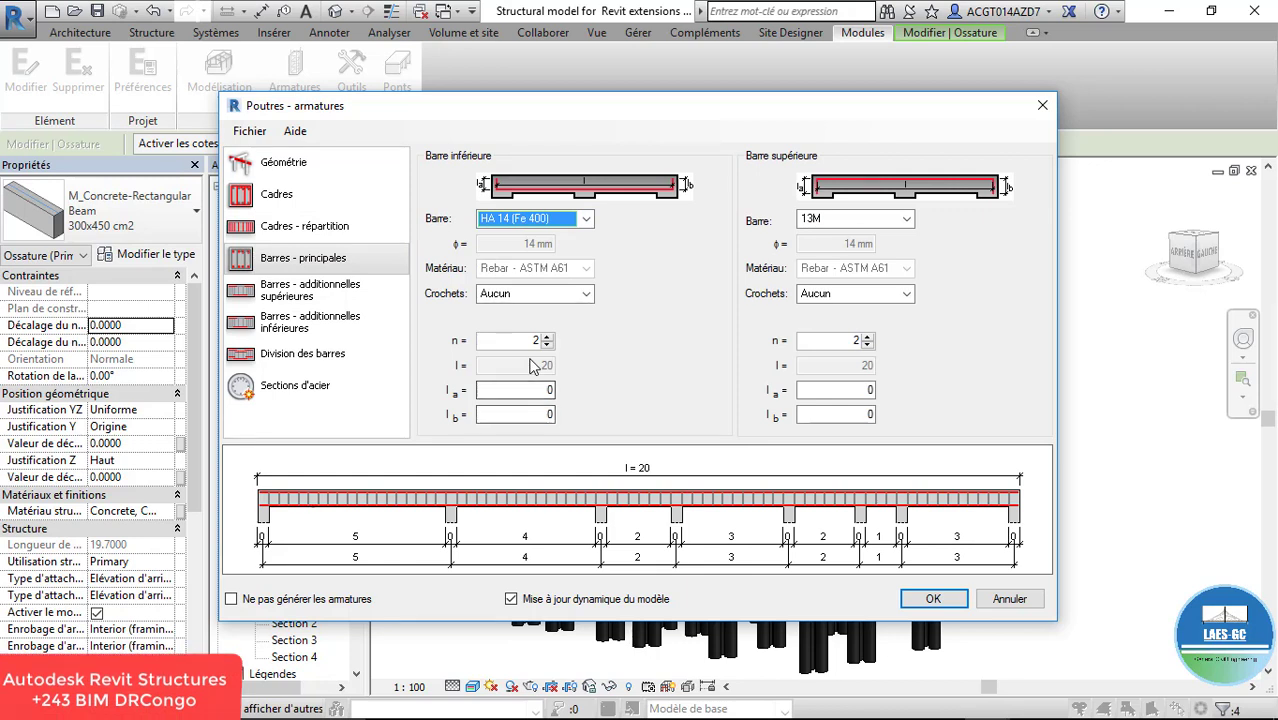
{"action": "left_click", "coordinate": [578, 294]}
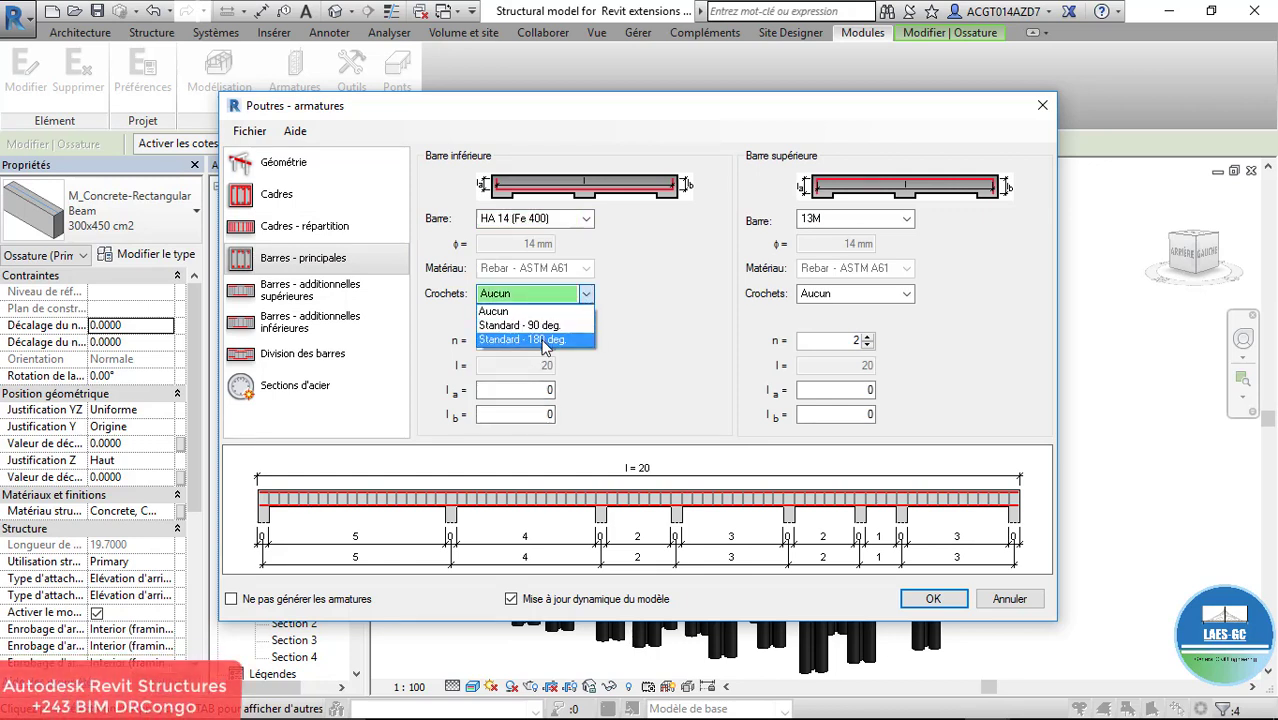
{"action": "left_click", "coordinate": [540, 338]}
Give the top main bars Standard - 180 deg. hooks and bar type HA 14 (Fe 400)
{"action": "left_click", "coordinate": [905, 293]}
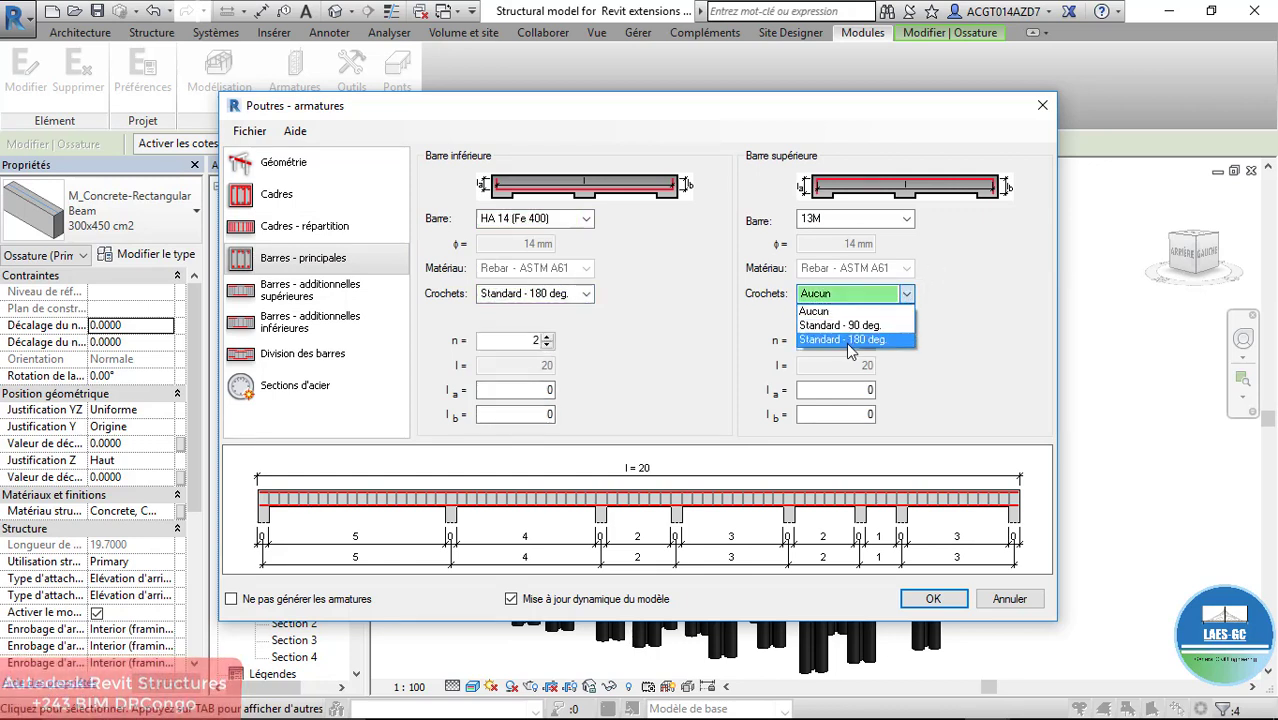
{"action": "left_click", "coordinate": [852, 340]}
{"action": "left_click", "coordinate": [875, 220]}
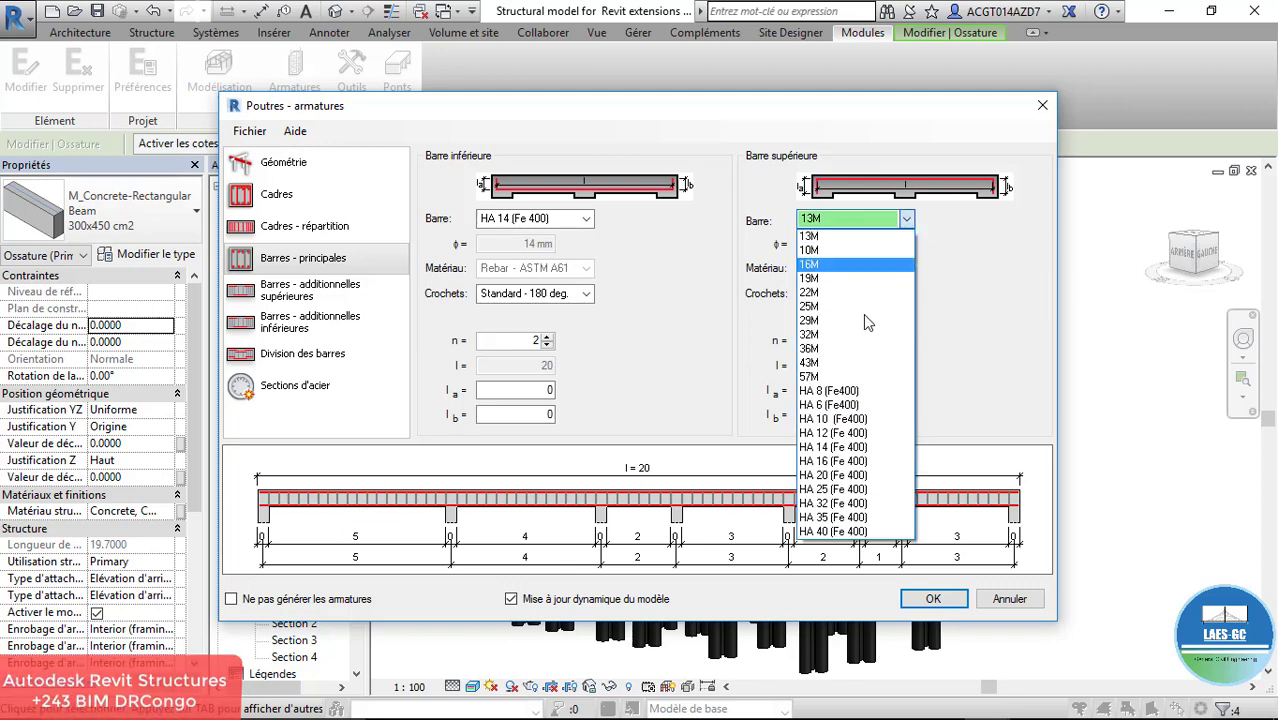
{"action": "left_click", "coordinate": [858, 447]}
Add an additional top bar over span 1's left end support, using HA 14 (Fe 400) with Standard - 90 deg. hooks
{"action": "left_click", "coordinate": [345, 296]}
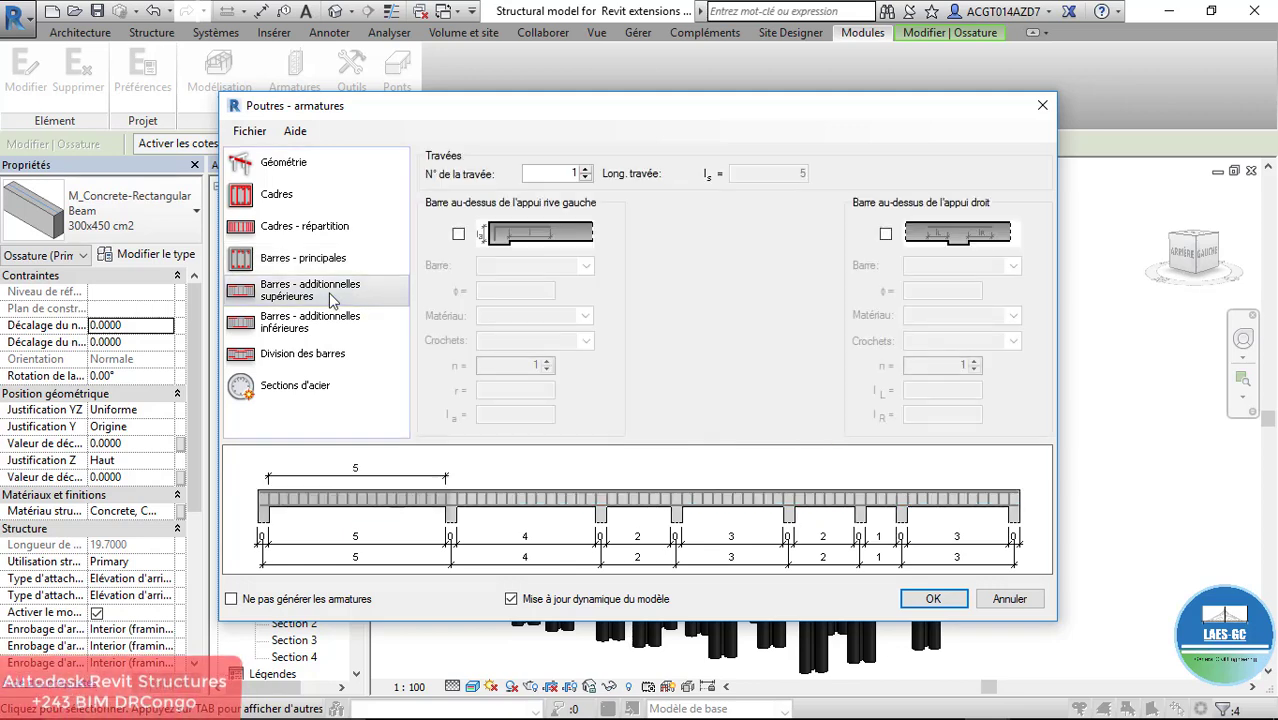
{"action": "left_click", "coordinate": [458, 235]}
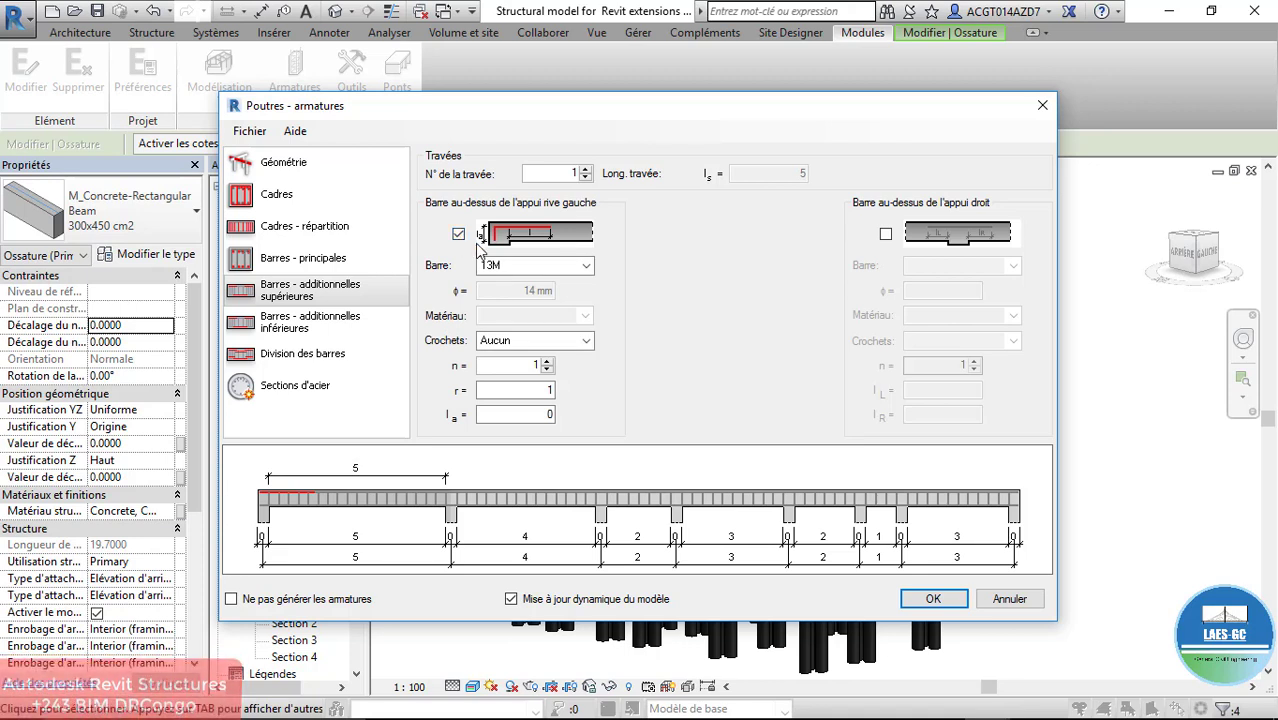
{"action": "left_click", "coordinate": [587, 275]}
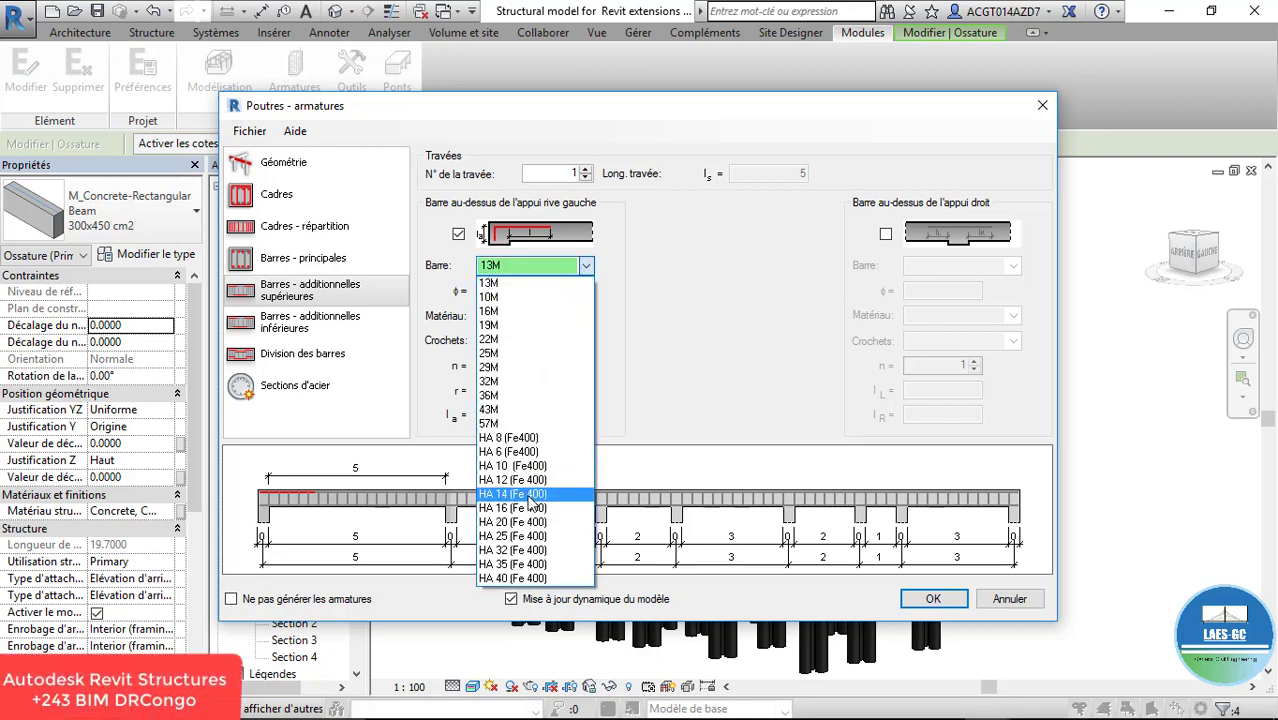
{"action": "left_click", "coordinate": [535, 487]}
{"action": "left_click", "coordinate": [584, 341]}
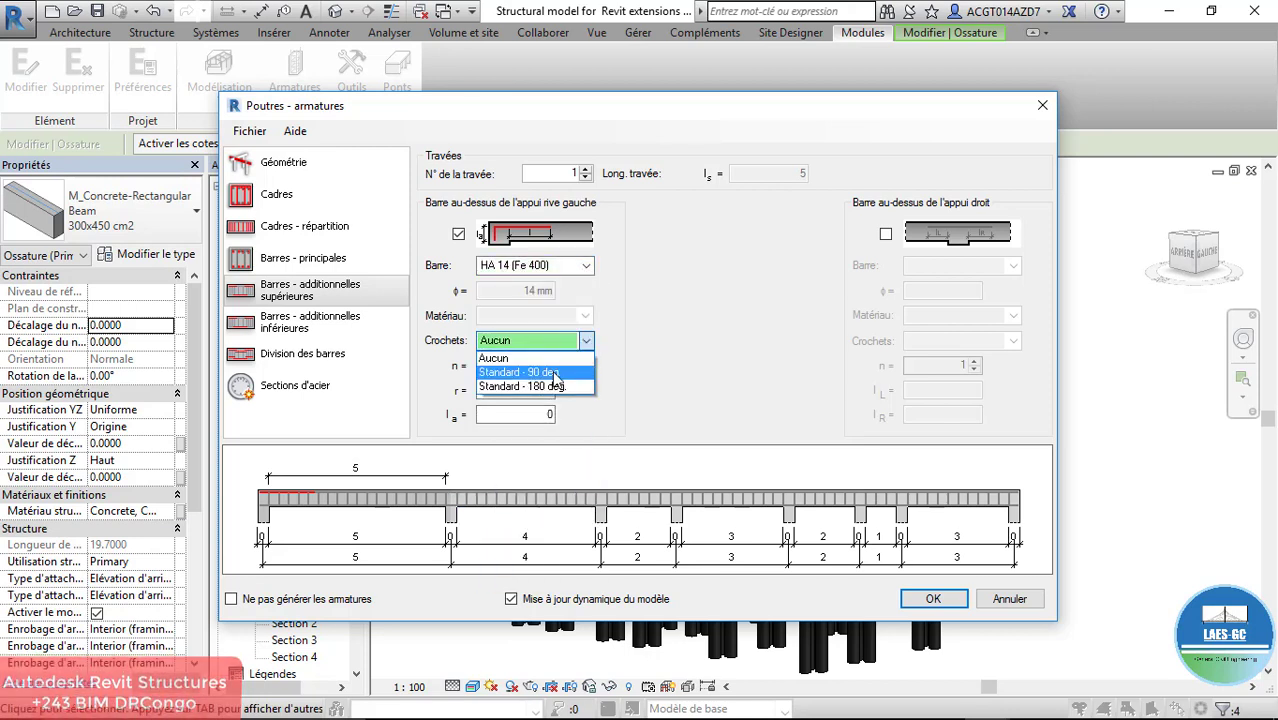
{"action": "left_click", "coordinate": [555, 373]}
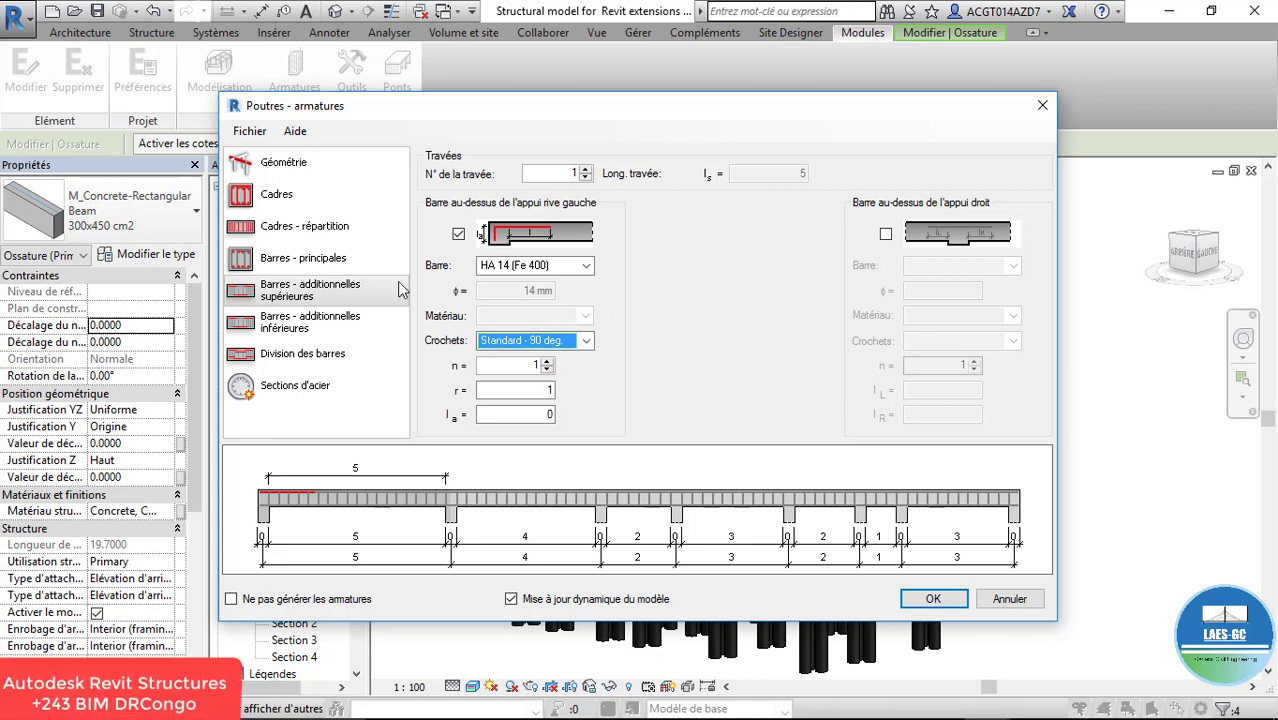
Add an additional bottom bar over span 1's left end support, using HA 14 (Fe 400) with Standard - 90 deg. hooks
{"action": "left_click", "coordinate": [307, 320]}
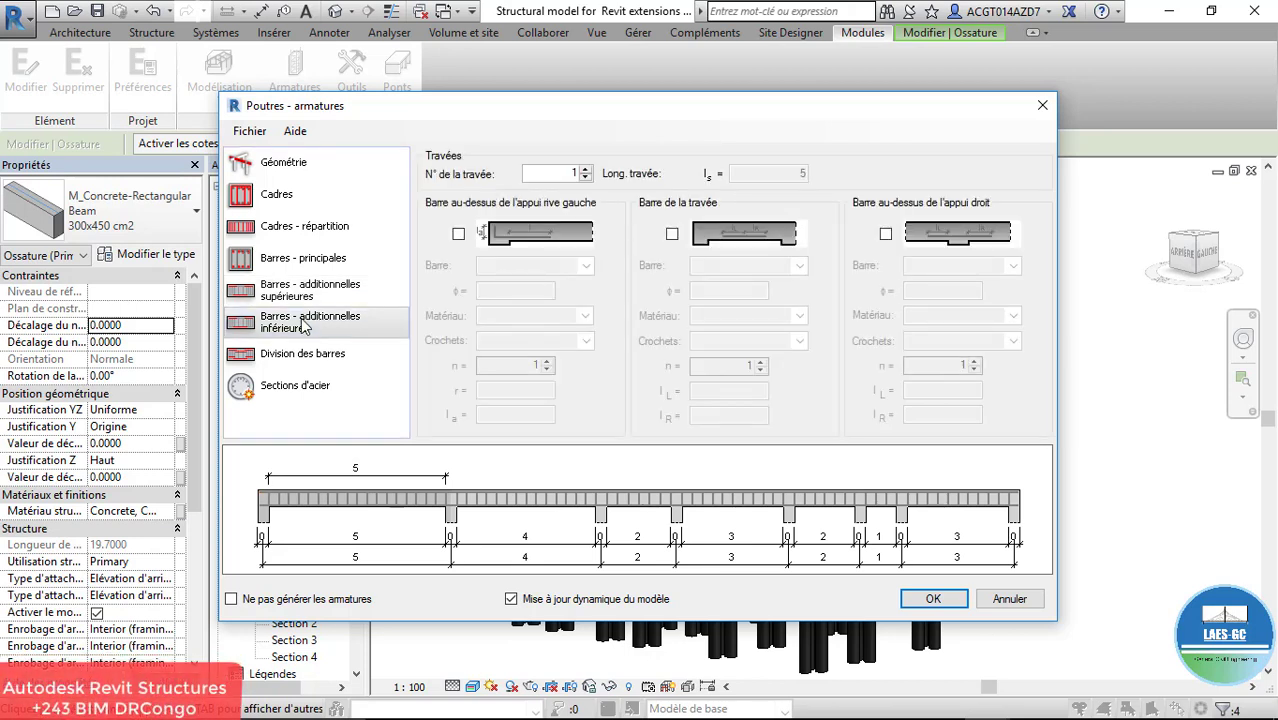
{"action": "left_click", "coordinate": [458, 234]}
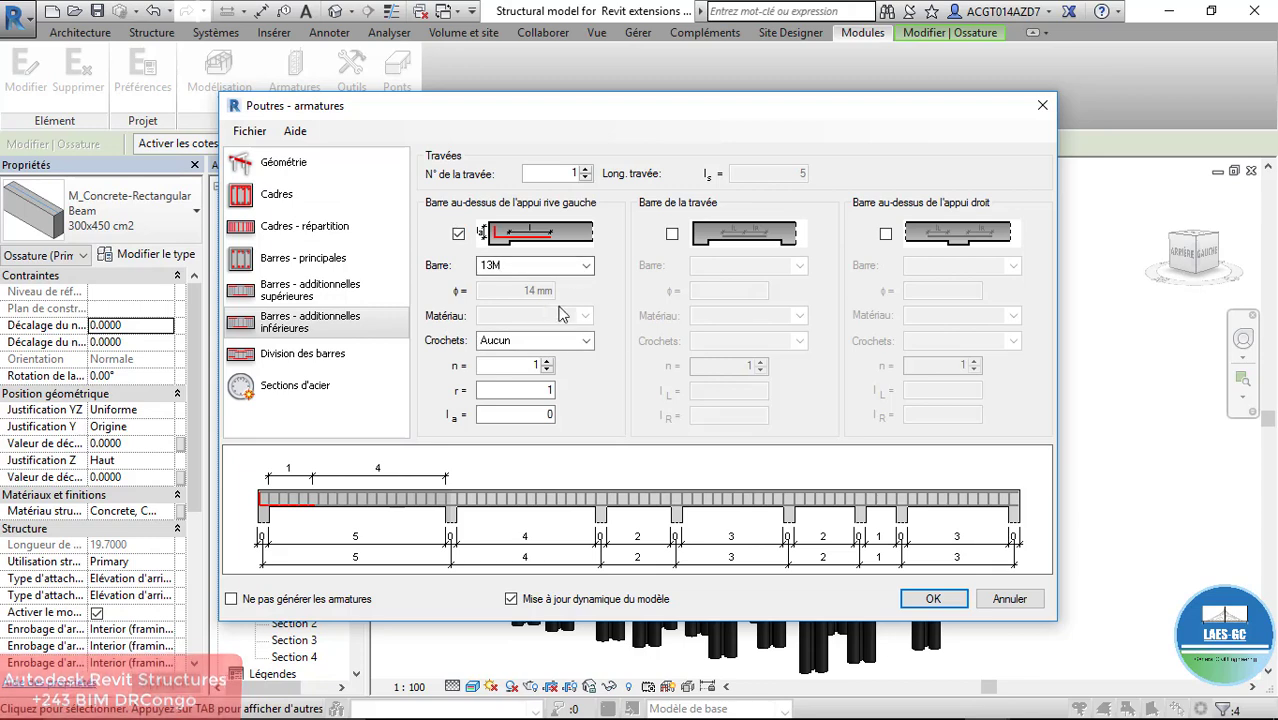
{"action": "left_click", "coordinate": [586, 266]}
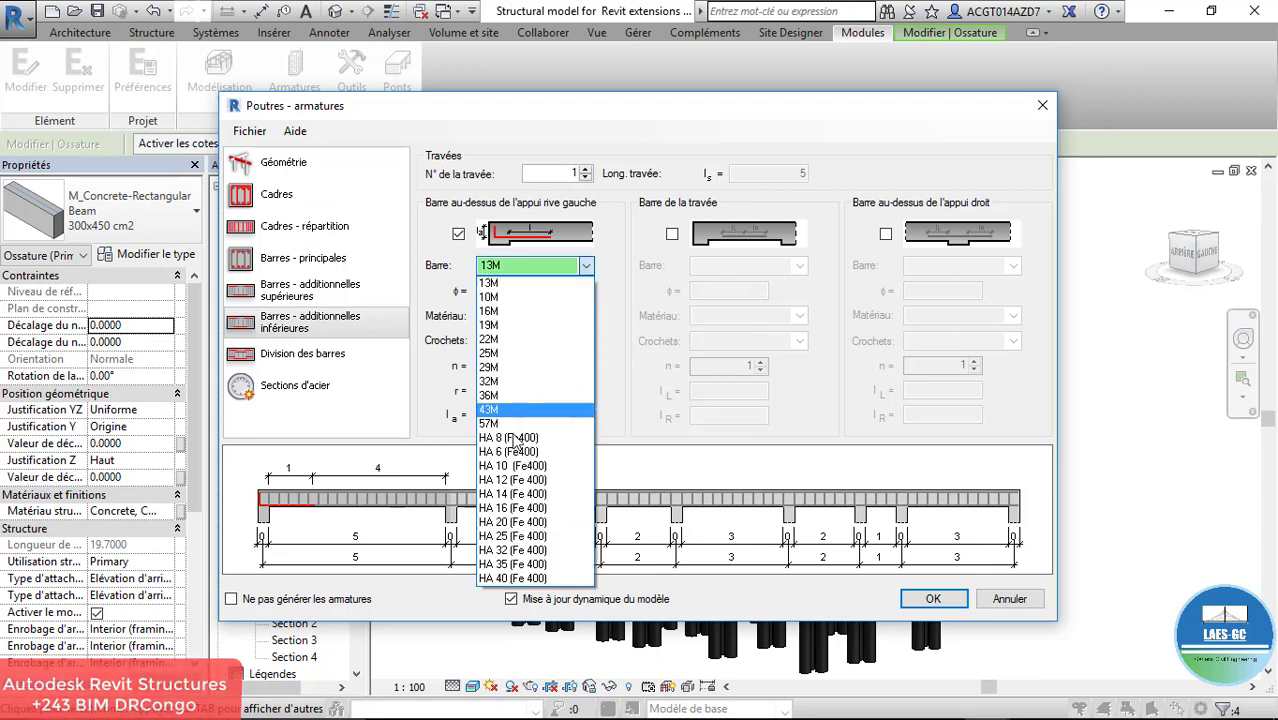
{"action": "left_click", "coordinate": [530, 494]}
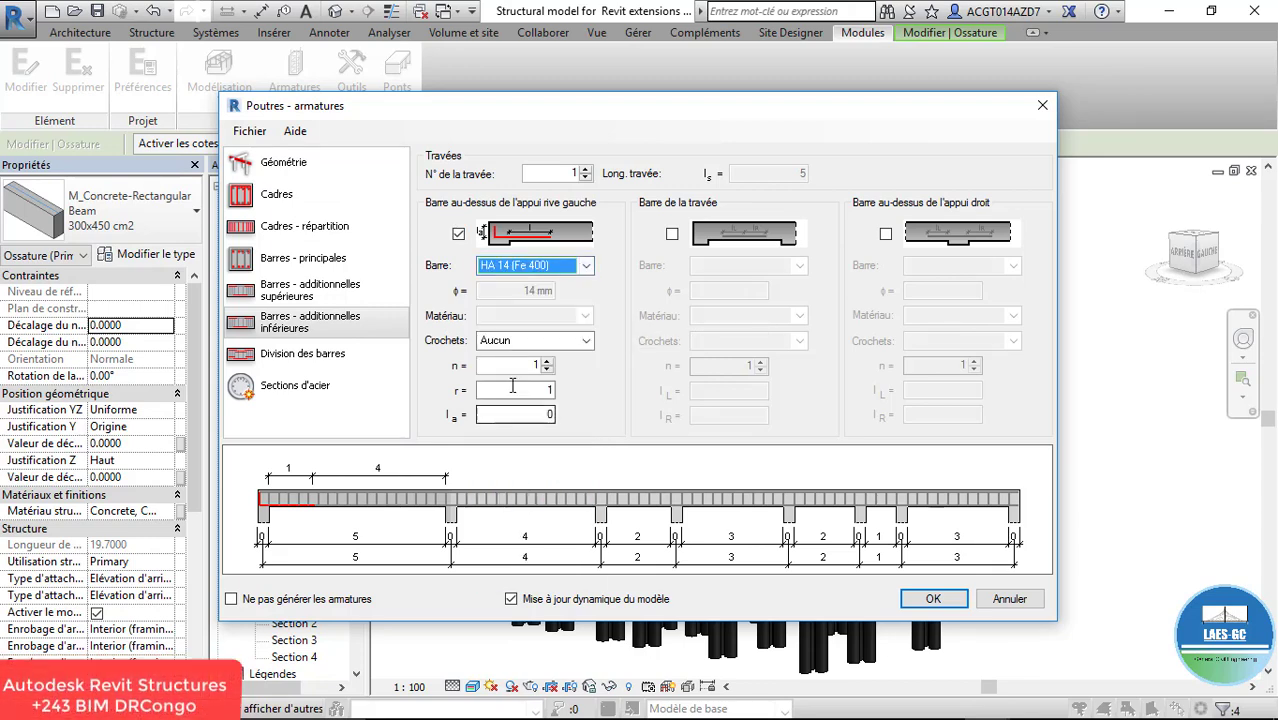
{"action": "left_click", "coordinate": [585, 343]}
{"action": "left_click", "coordinate": [530, 366]}
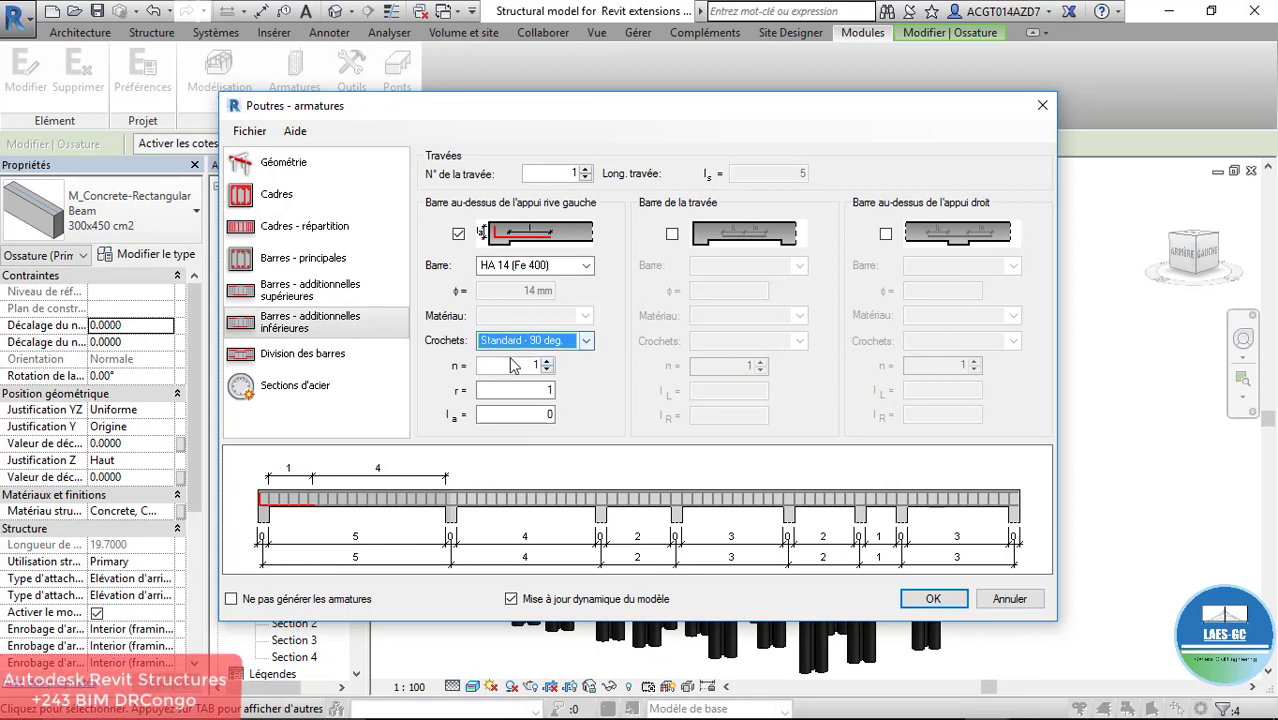
Review the bar division, steel sections, stirrup and main bar settings, and generate the reinforcement for the selected beams
{"action": "left_click", "coordinate": [325, 356]}
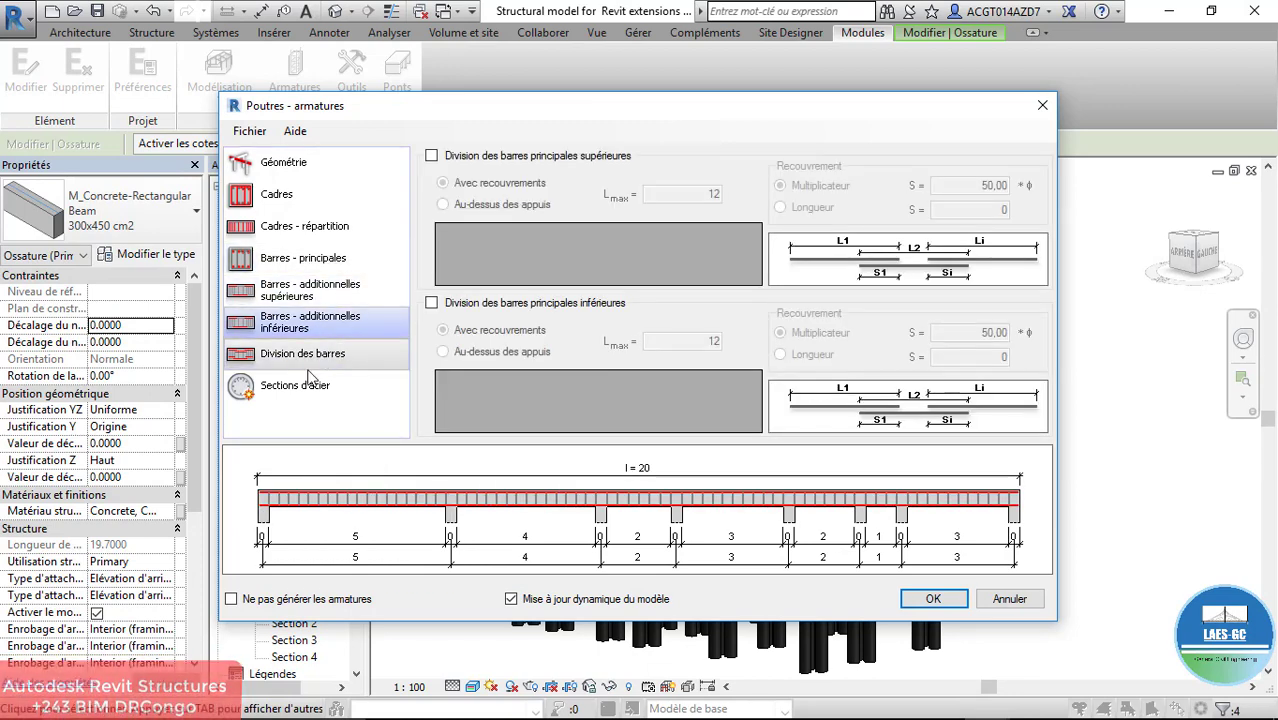
{"action": "left_click", "coordinate": [310, 388]}
{"action": "left_click", "coordinate": [280, 194]}
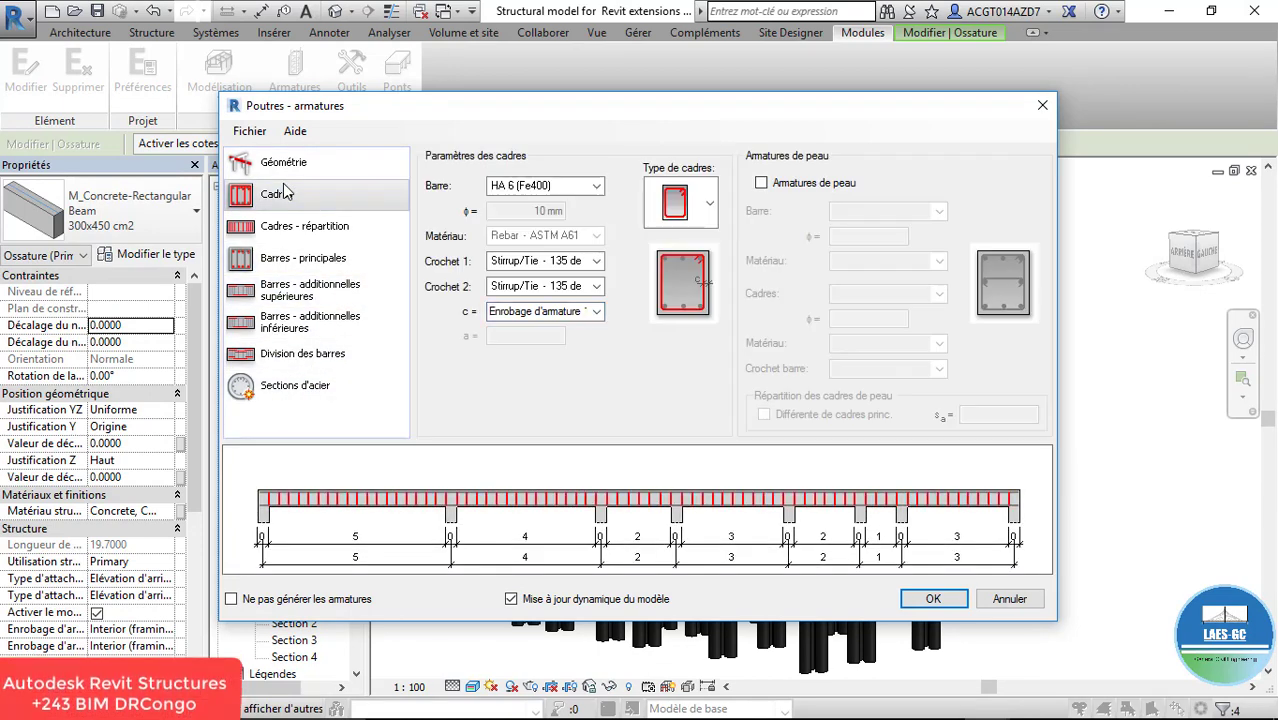
{"action": "left_click", "coordinate": [293, 228]}
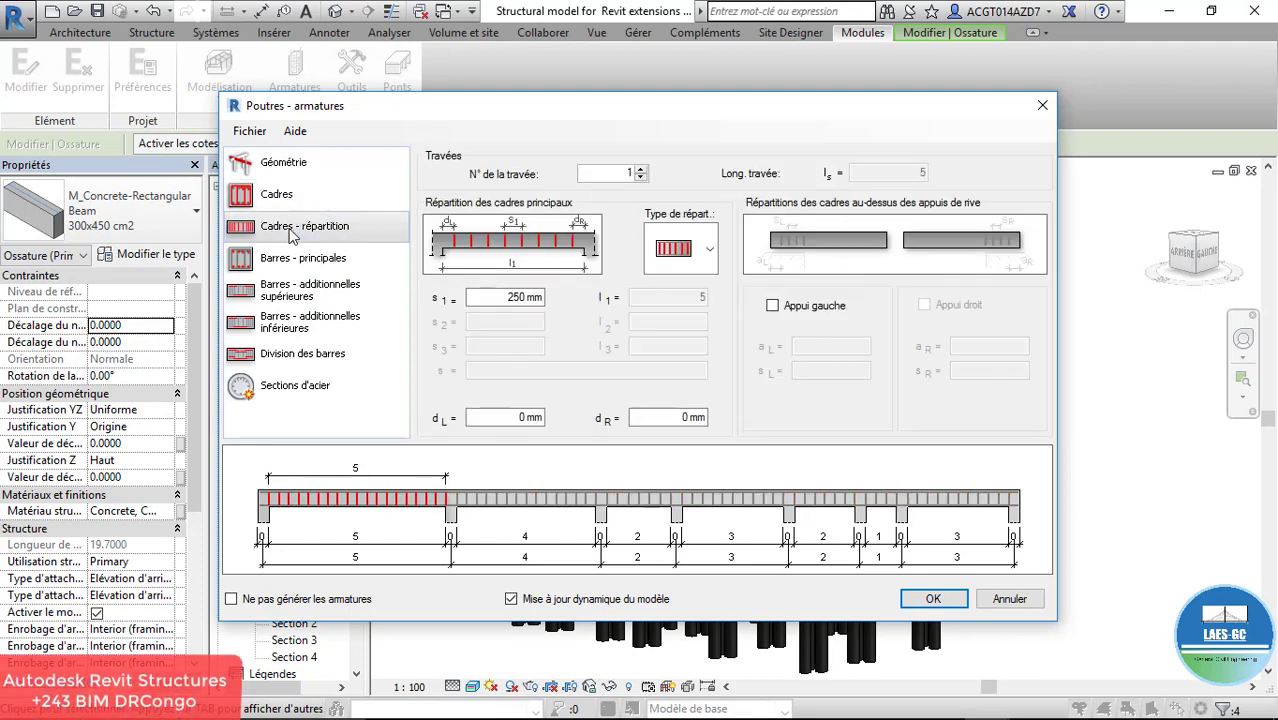
{"action": "left_click", "coordinate": [290, 259]}
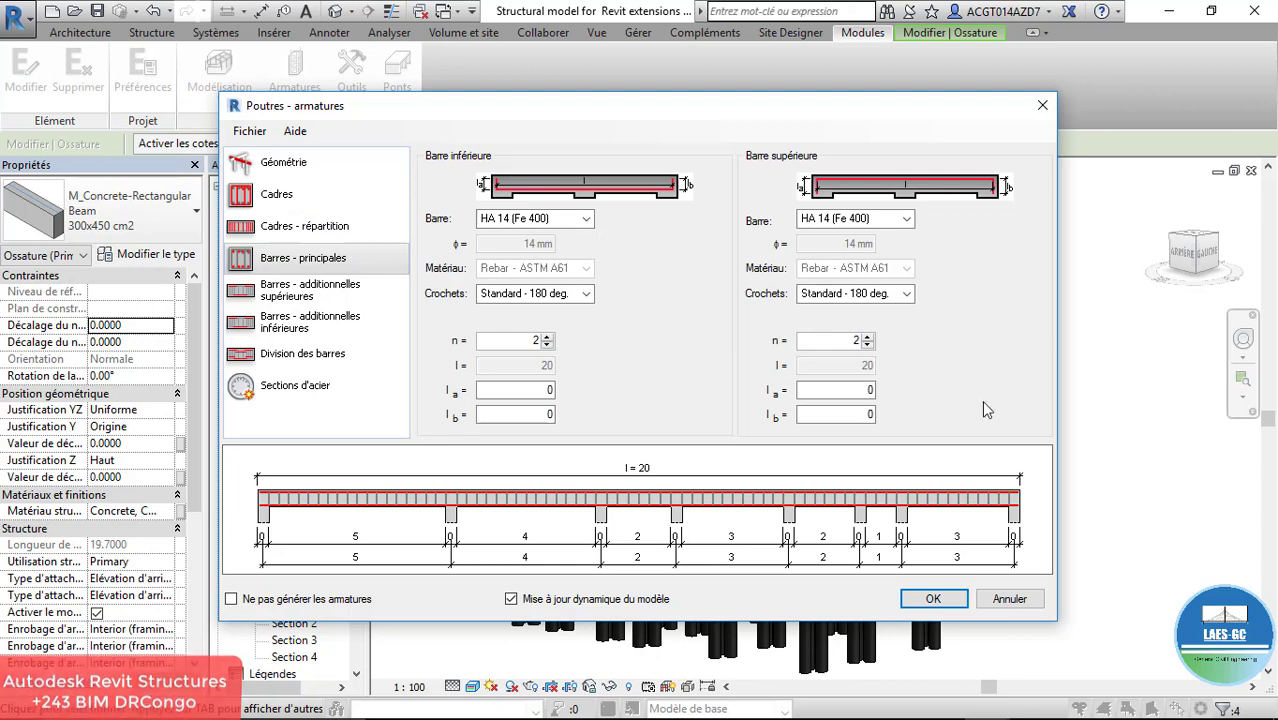
{"action": "left_click", "coordinate": [930, 599]}
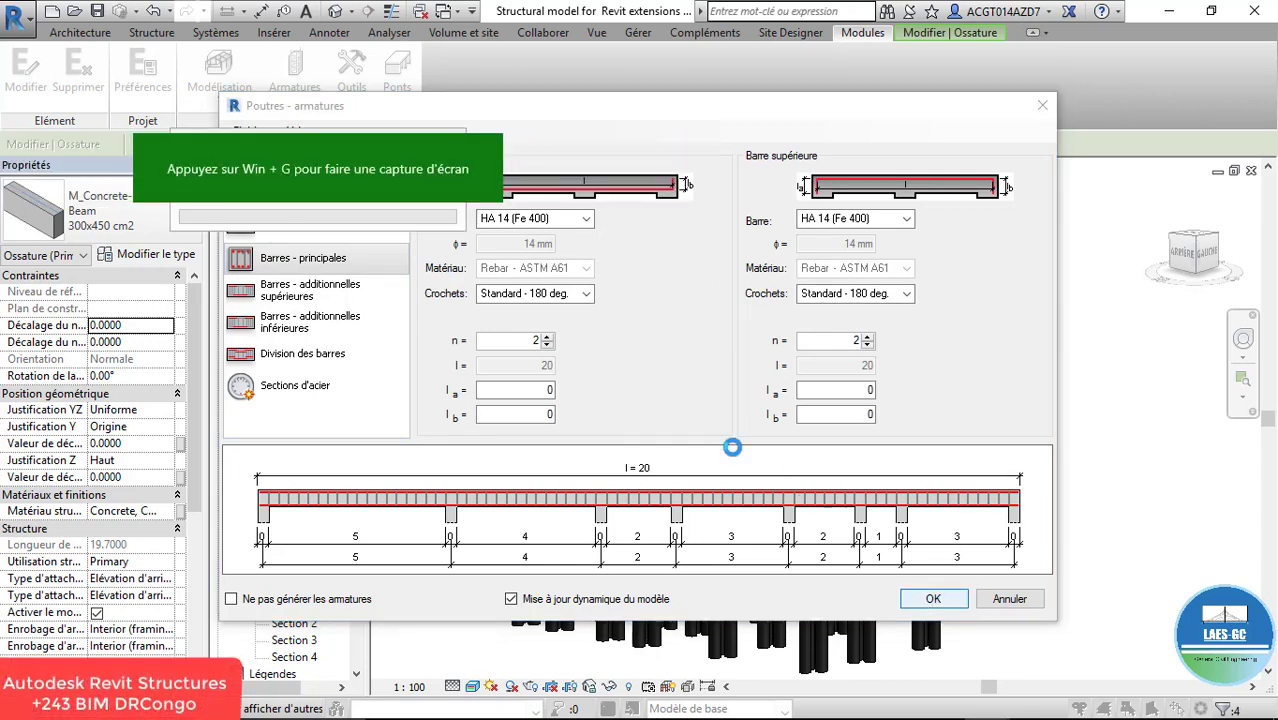
{"action": "left_click", "coordinate": [491, 147]}
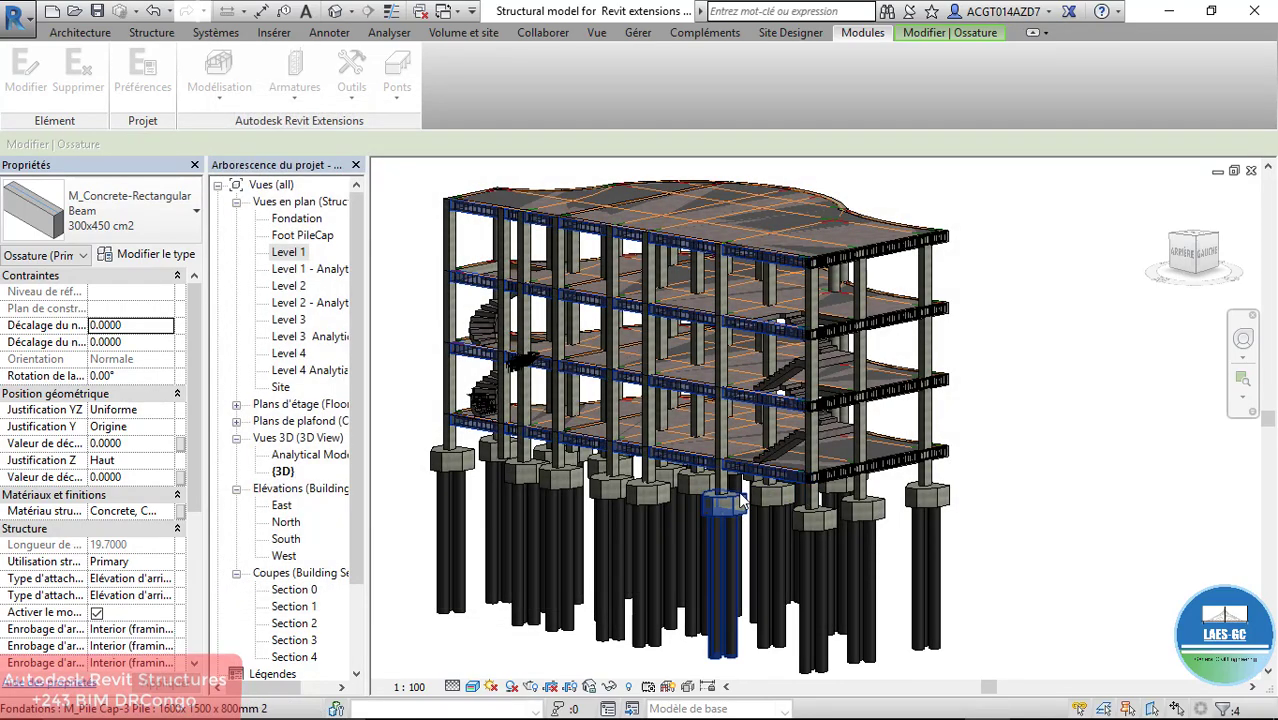
Examine the generated stirrups and bars inside the lowest rear-facade beam and at its corner junction
{"action": "scroll", "coordinate": [740, 503], "scroll_direction": "up", "scroll_amount": 10}
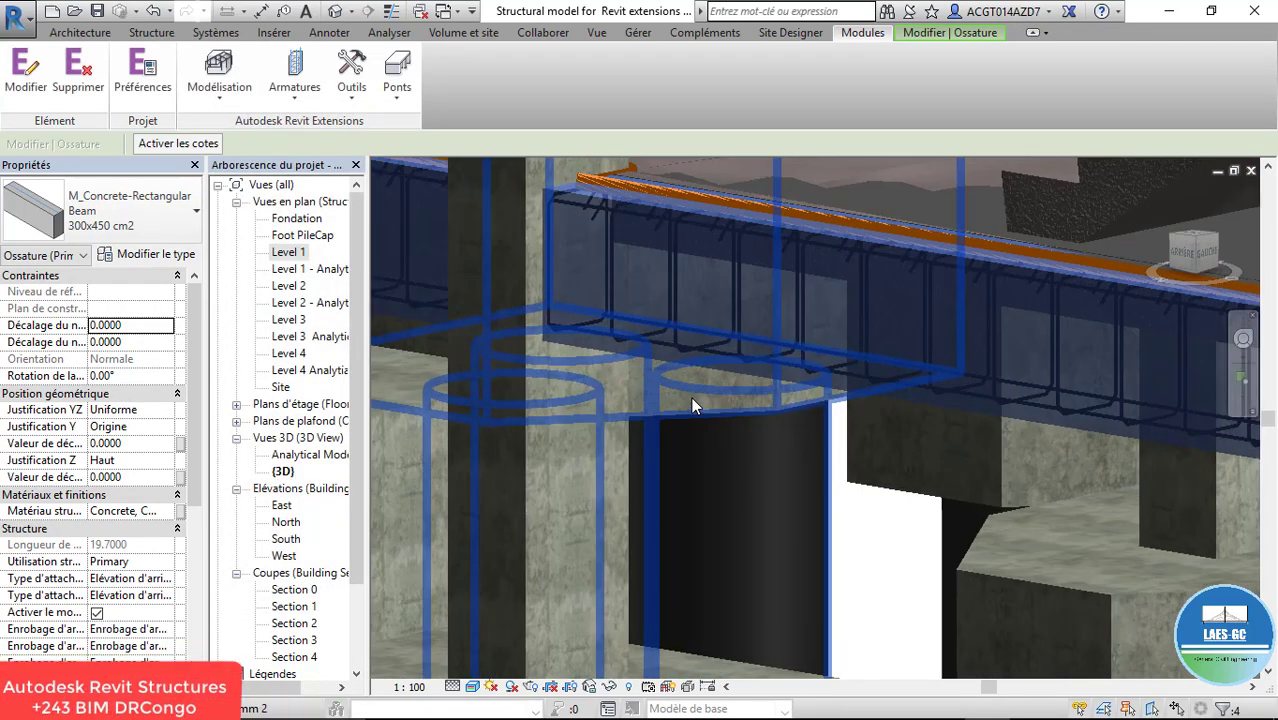
{"action": "middle_click_drag", "start_coordinate": [691, 397], "coordinate": [699, 280]}
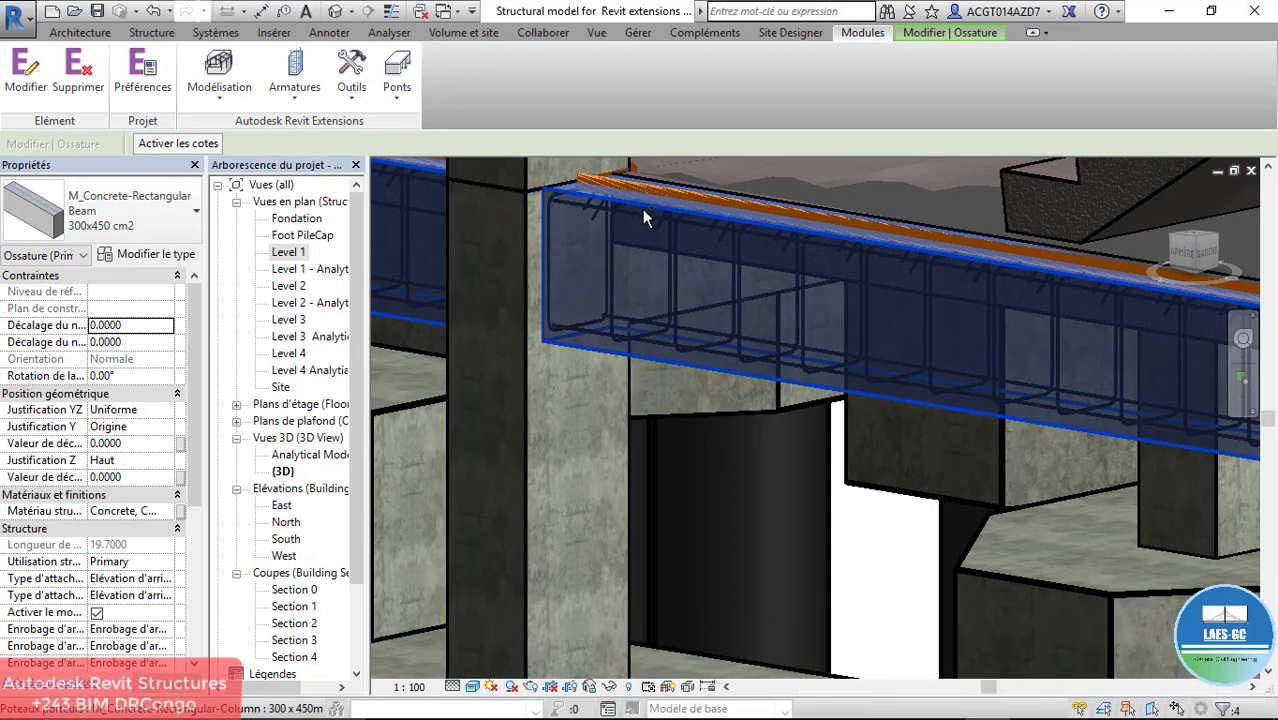
{"action": "scroll", "coordinate": [556, 328], "scroll_direction": "down", "scroll_amount": 8}
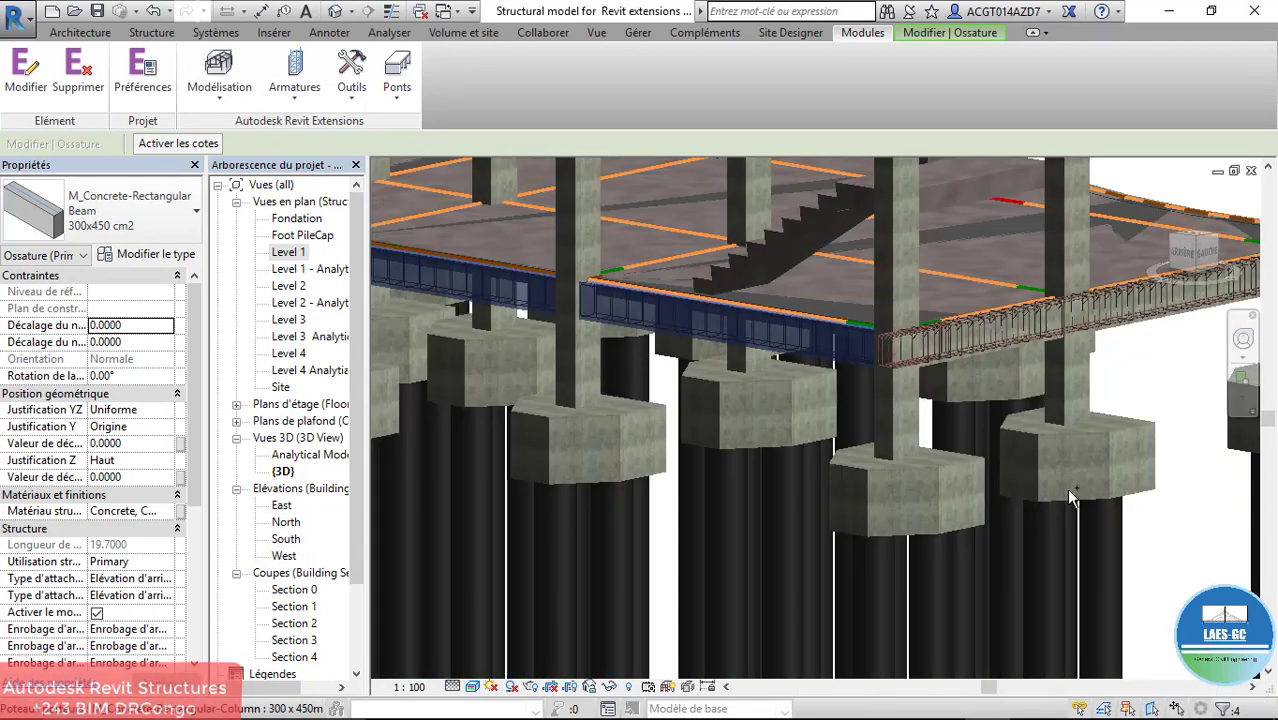
{"action": "scroll", "coordinate": [808, 309], "scroll_direction": "up", "scroll_amount": 6}
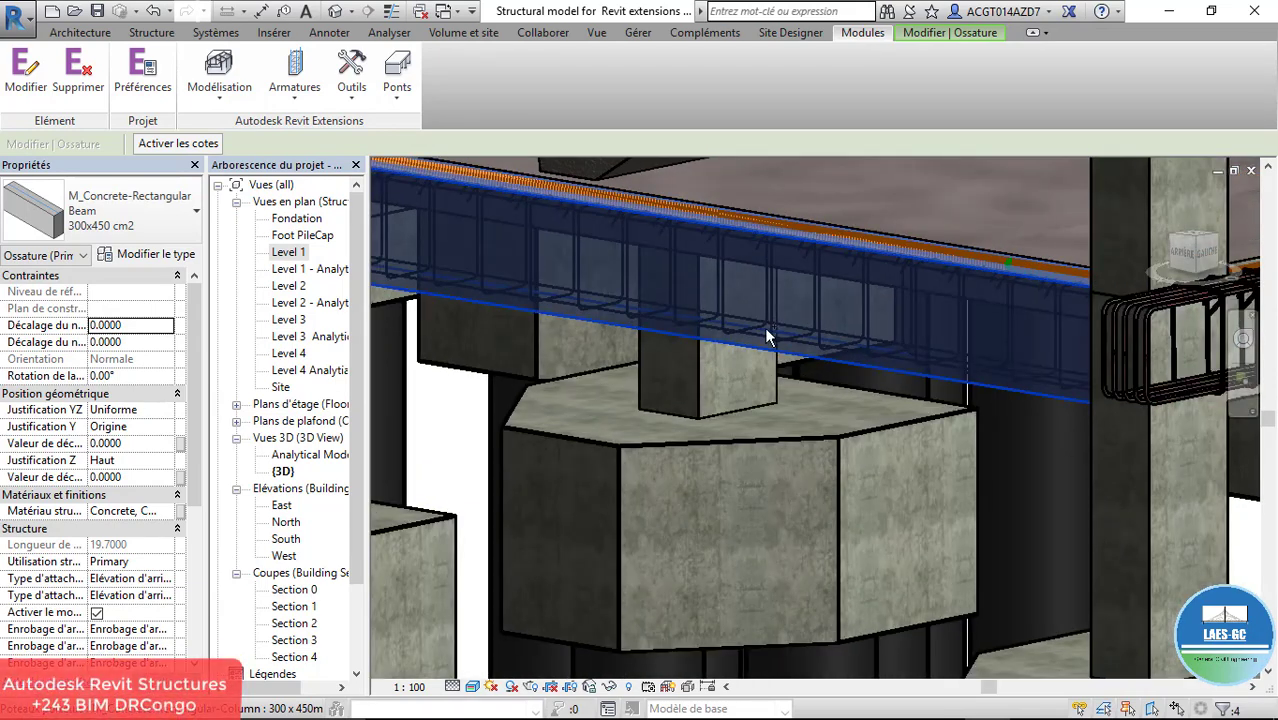
{"action": "scroll", "coordinate": [764, 326], "scroll_direction": "down", "scroll_amount": 2}
{"action": "scroll", "coordinate": [975, 300], "scroll_direction": "up", "scroll_amount": 2}
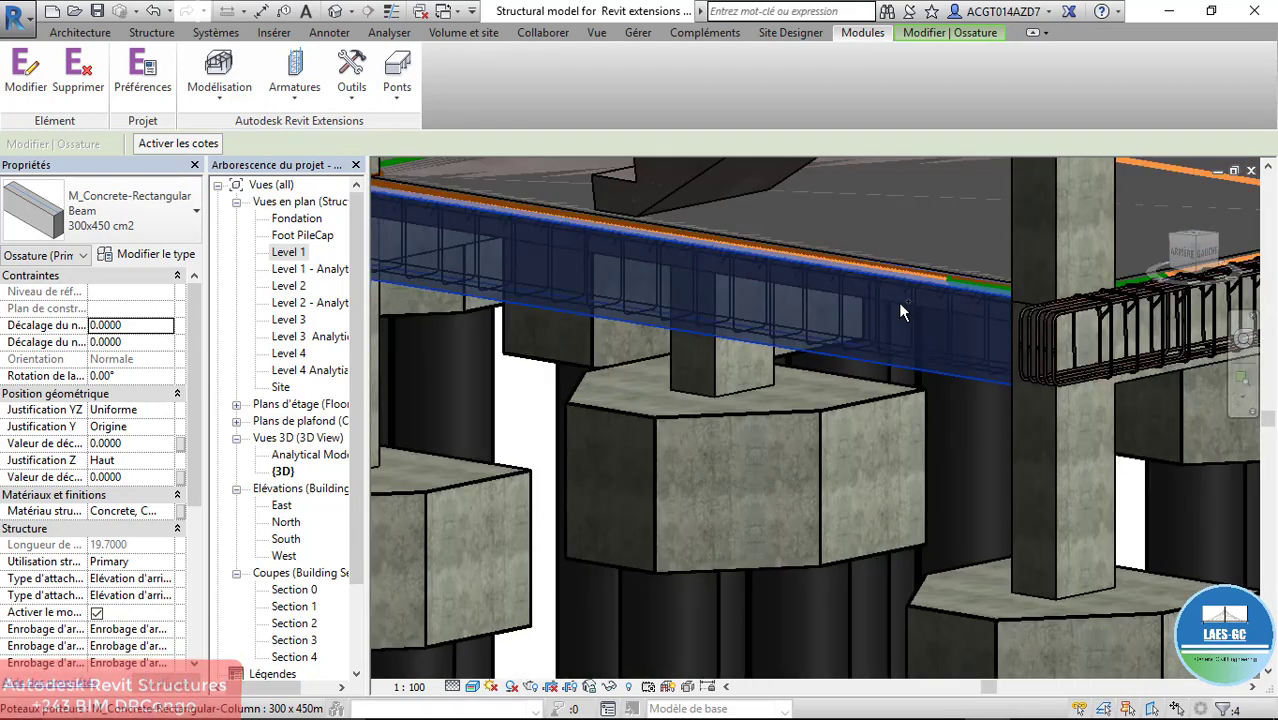
{"action": "scroll", "coordinate": [898, 302], "scroll_direction": "up", "scroll_amount": 2}
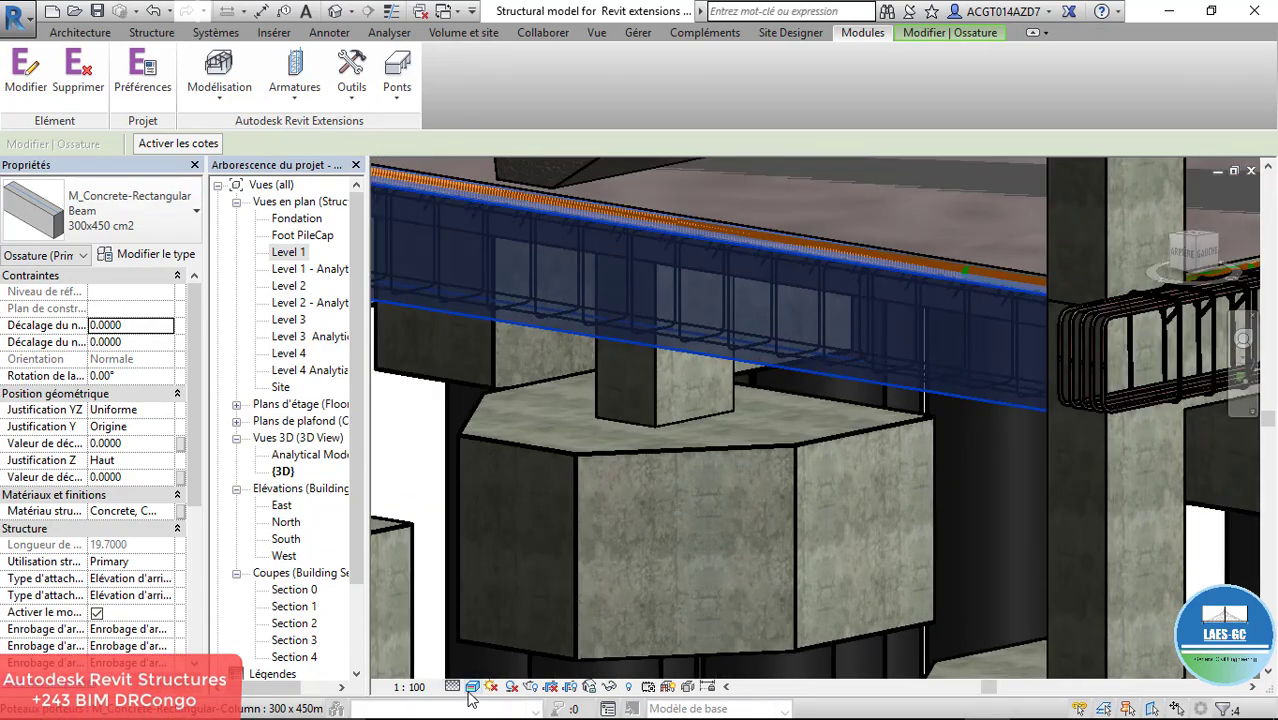
Switch the 3D view to the wireframe (Image filaire) visual style around the rear beam's corner
{"action": "left_click", "coordinate": [472, 687]}
{"action": "left_click", "coordinate": [508, 574]}
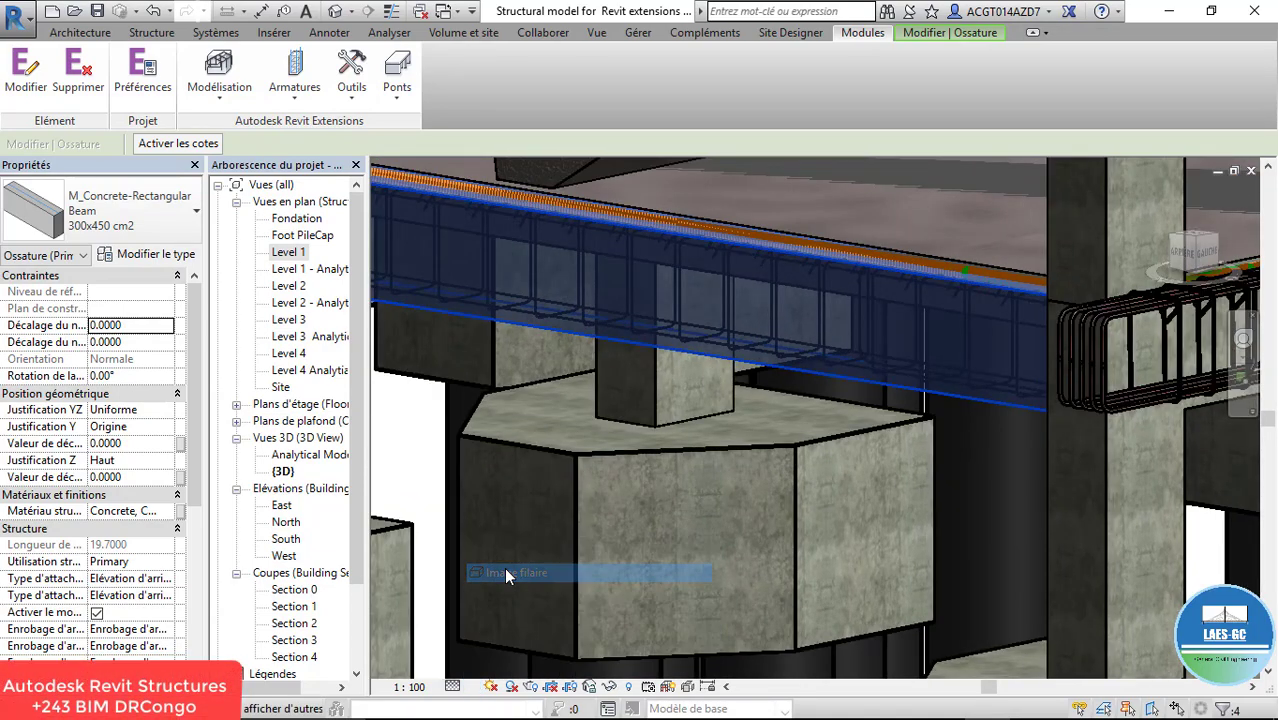
{"action": "scroll", "coordinate": [884, 350], "scroll_direction": "up", "scroll_amount": 2}
{"action": "scroll", "coordinate": [816, 414], "scroll_direction": "up", "scroll_amount": 3}
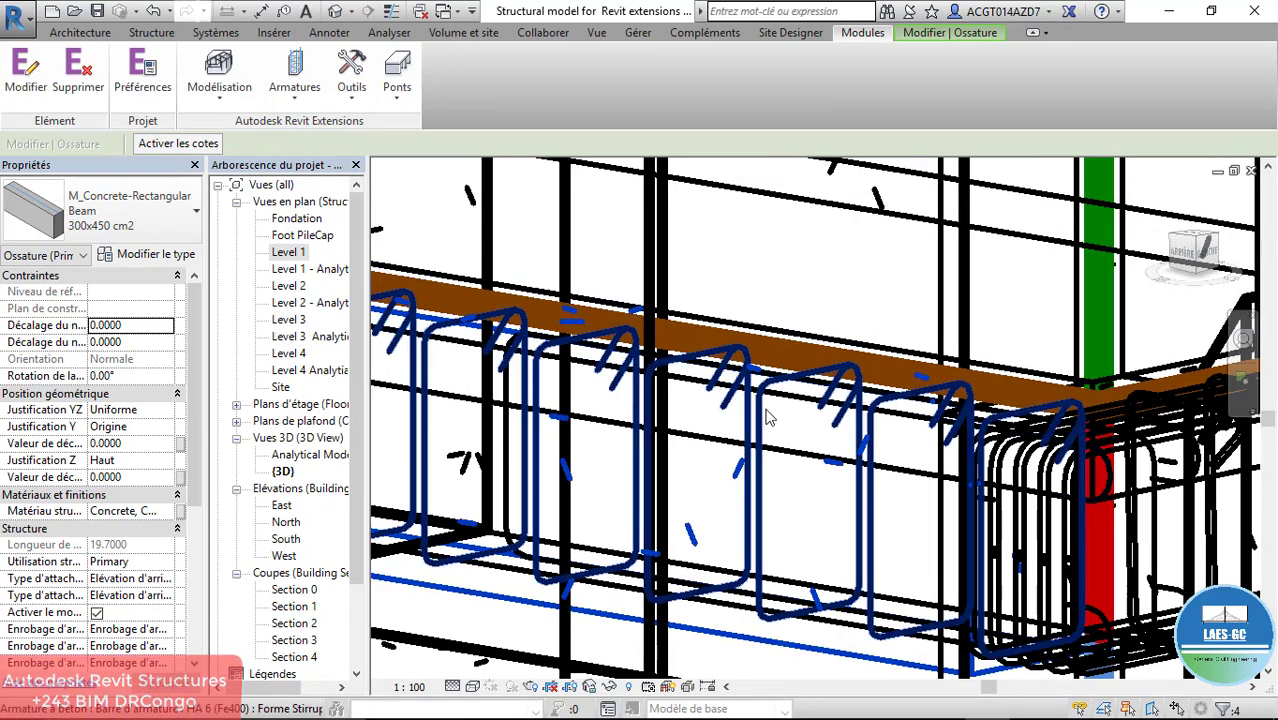
Select all occurrences of the HA 6 (Fe400) stirrups and display them unobscured and as solid in the {3D} view
{"action": "right_click", "coordinate": [766, 412]}
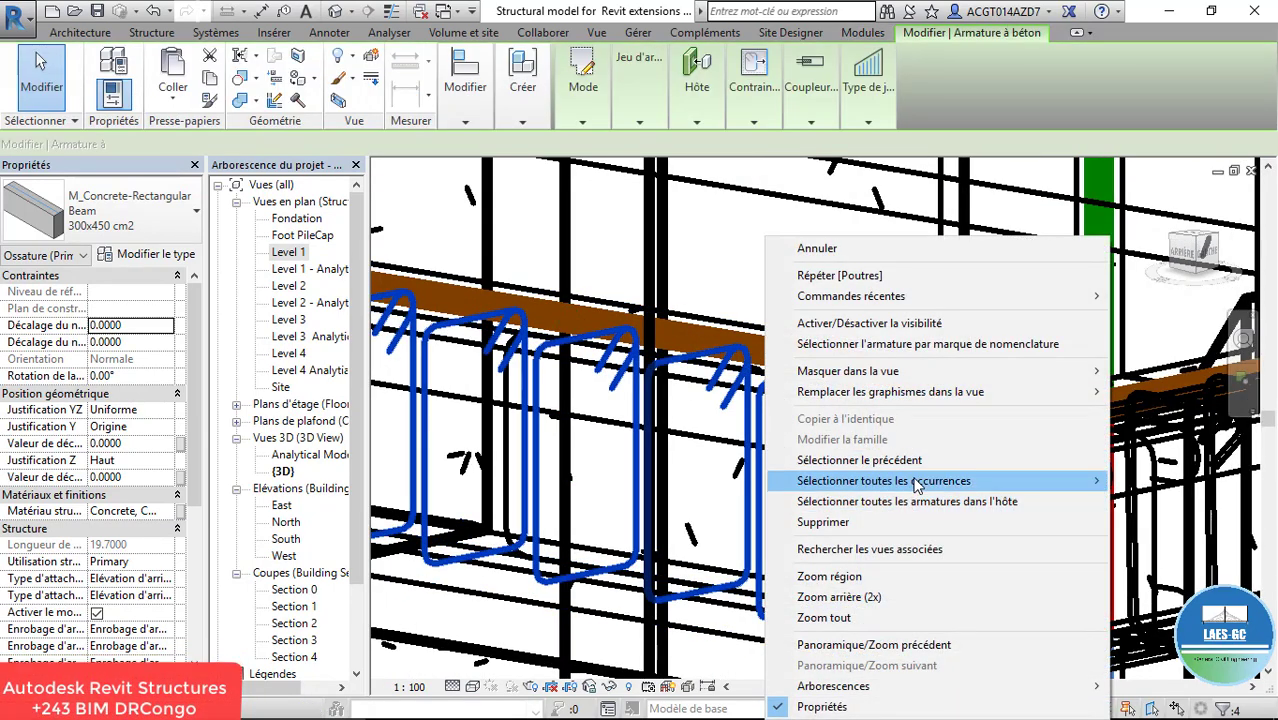
{"action": "mouse_move", "coordinate": [790, 481]}
{"action": "left_click", "coordinate": [662, 483]}
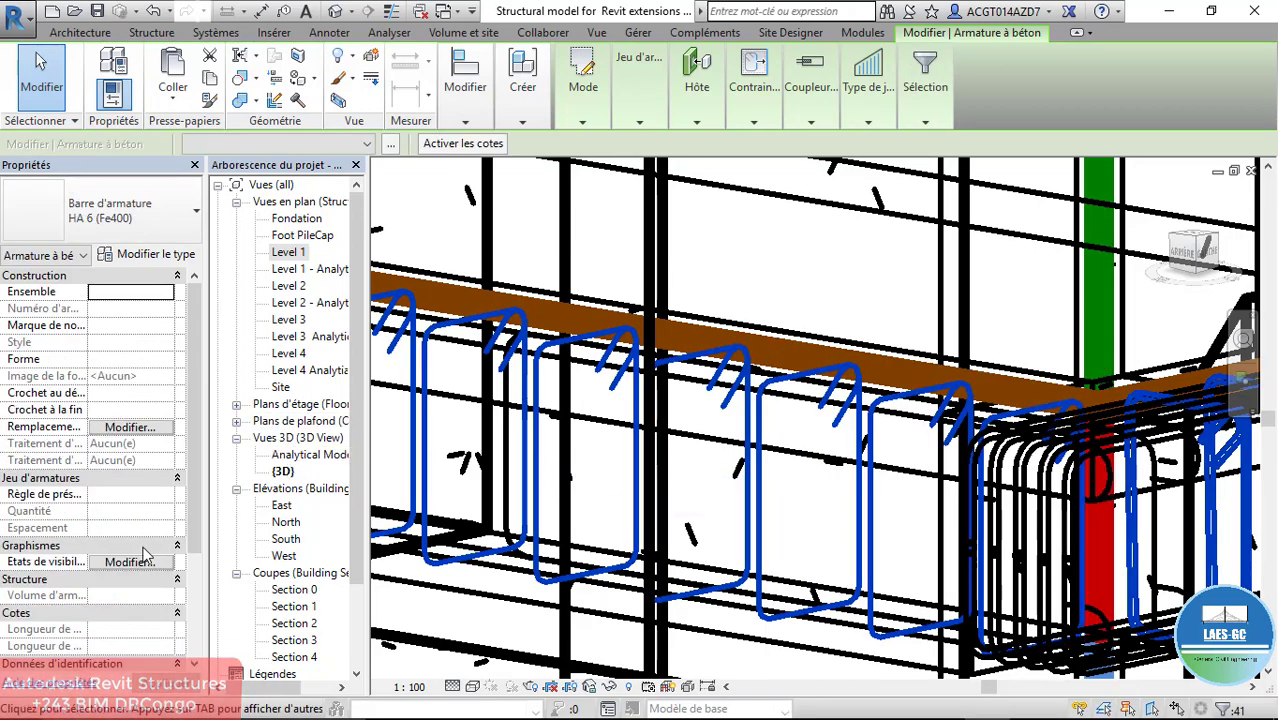
{"action": "left_click", "coordinate": [140, 562]}
{"action": "scroll", "coordinate": [630, 372], "scroll_direction": "down", "scroll_amount": 5}
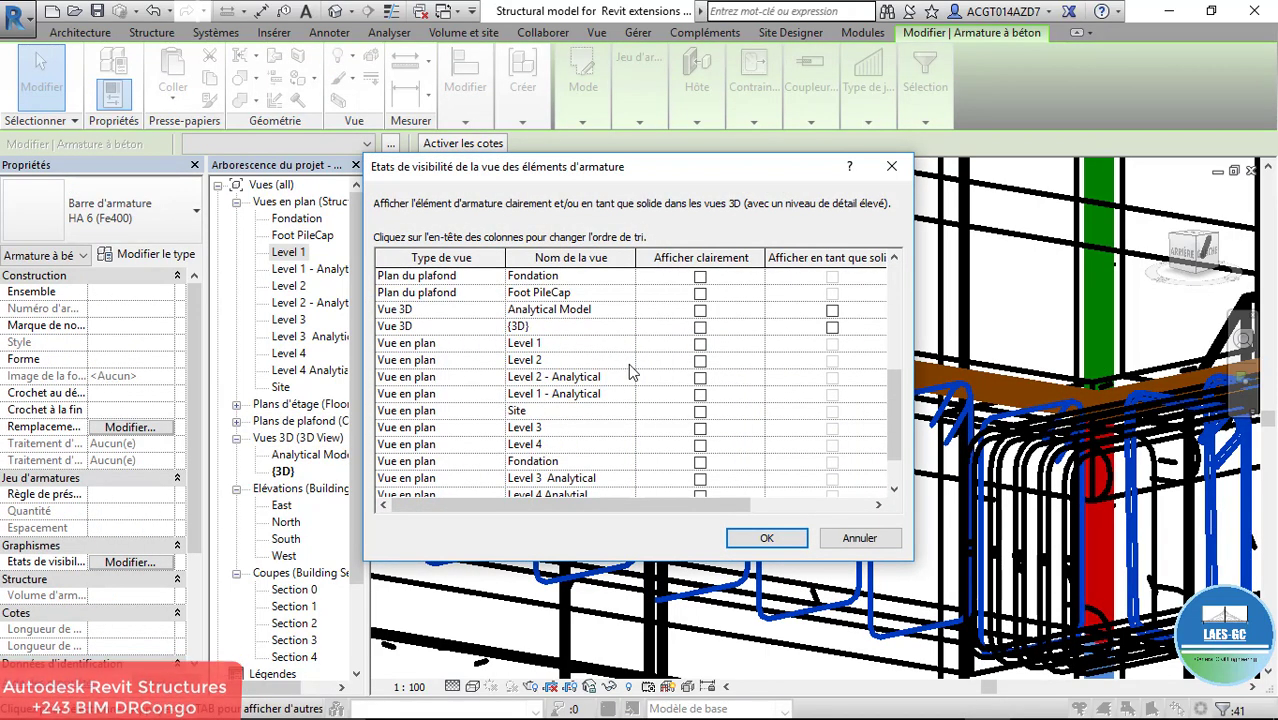
{"action": "left_click", "coordinate": [707, 332]}
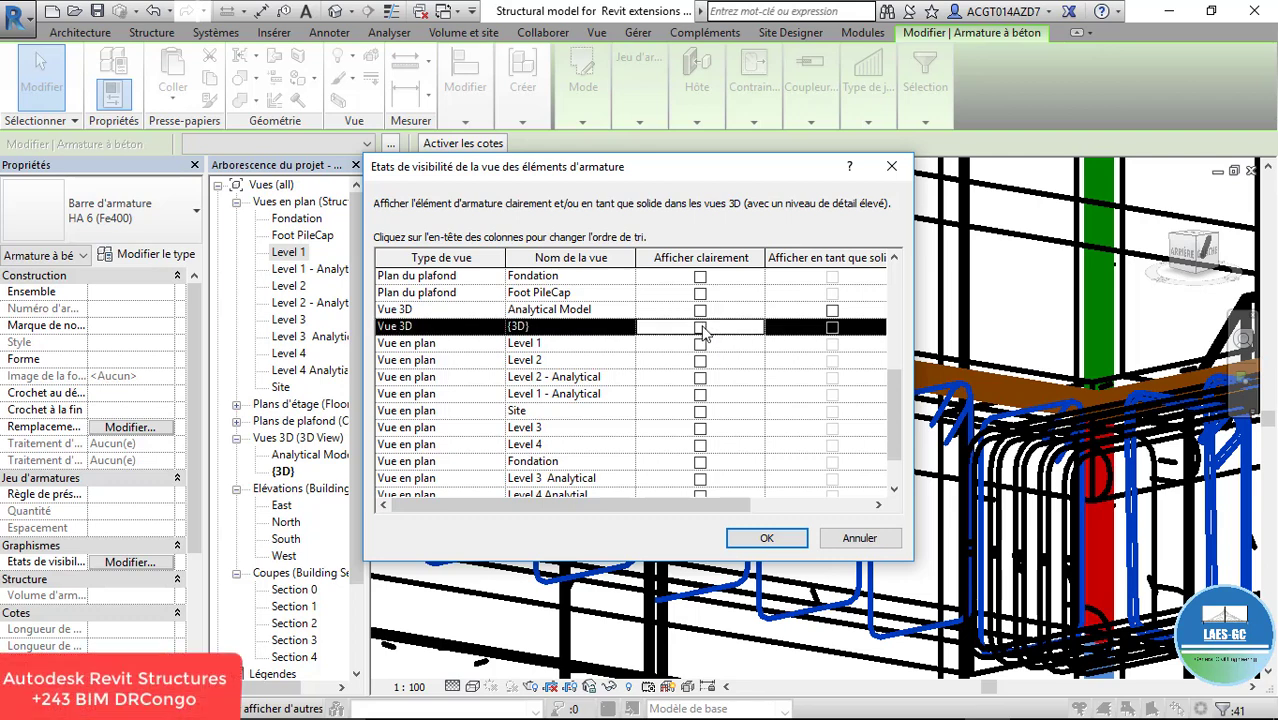
{"action": "left_click", "coordinate": [831, 329]}
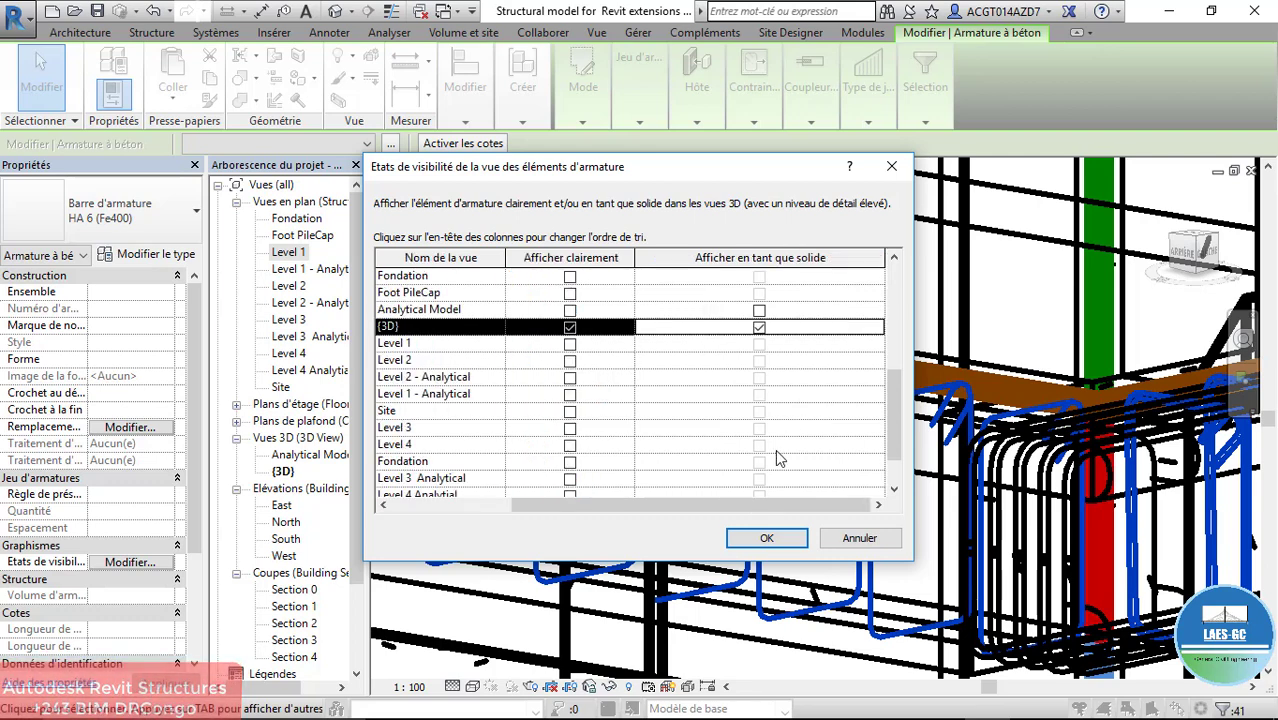
{"action": "left_click", "coordinate": [763, 539]}
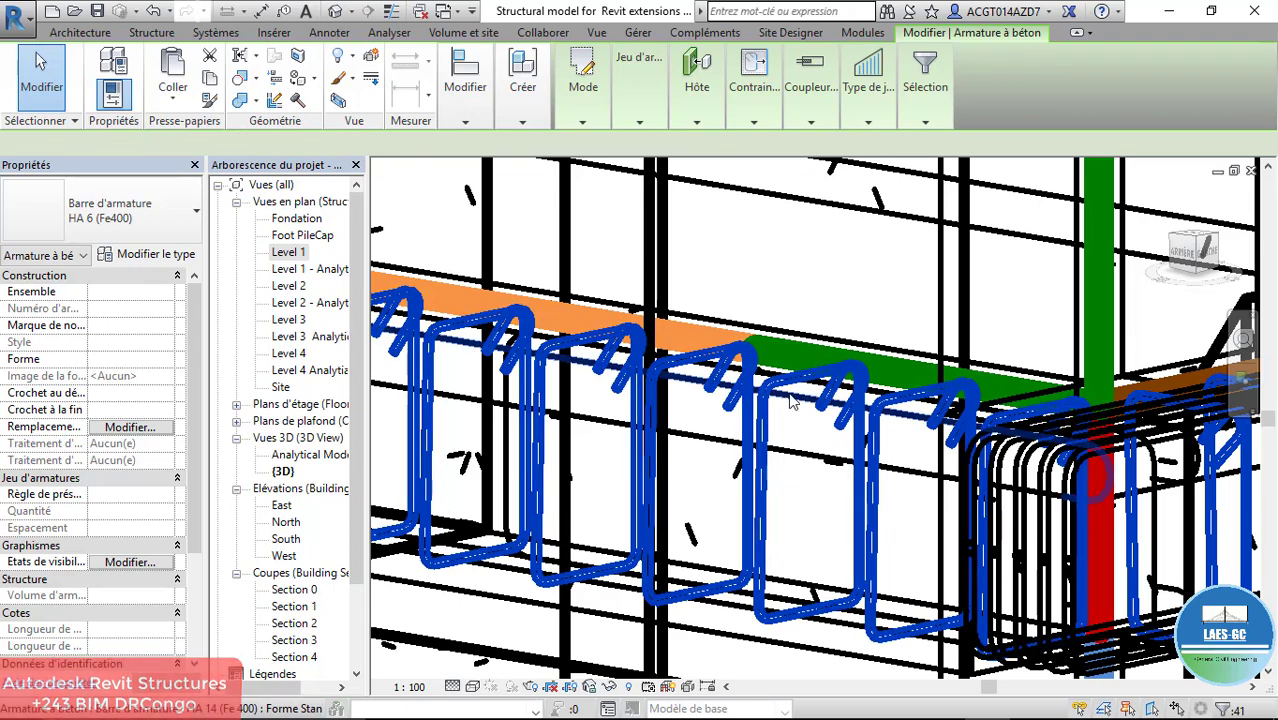
Select all HA 14 (Fe 400) bars visible in the view and display them unobscured and as solid in the {3D} view
{"action": "scroll", "coordinate": [773, 462], "scroll_direction": "up", "scroll_amount": 2}
{"action": "scroll", "coordinate": [773, 462], "scroll_direction": "up", "scroll_amount": 2}
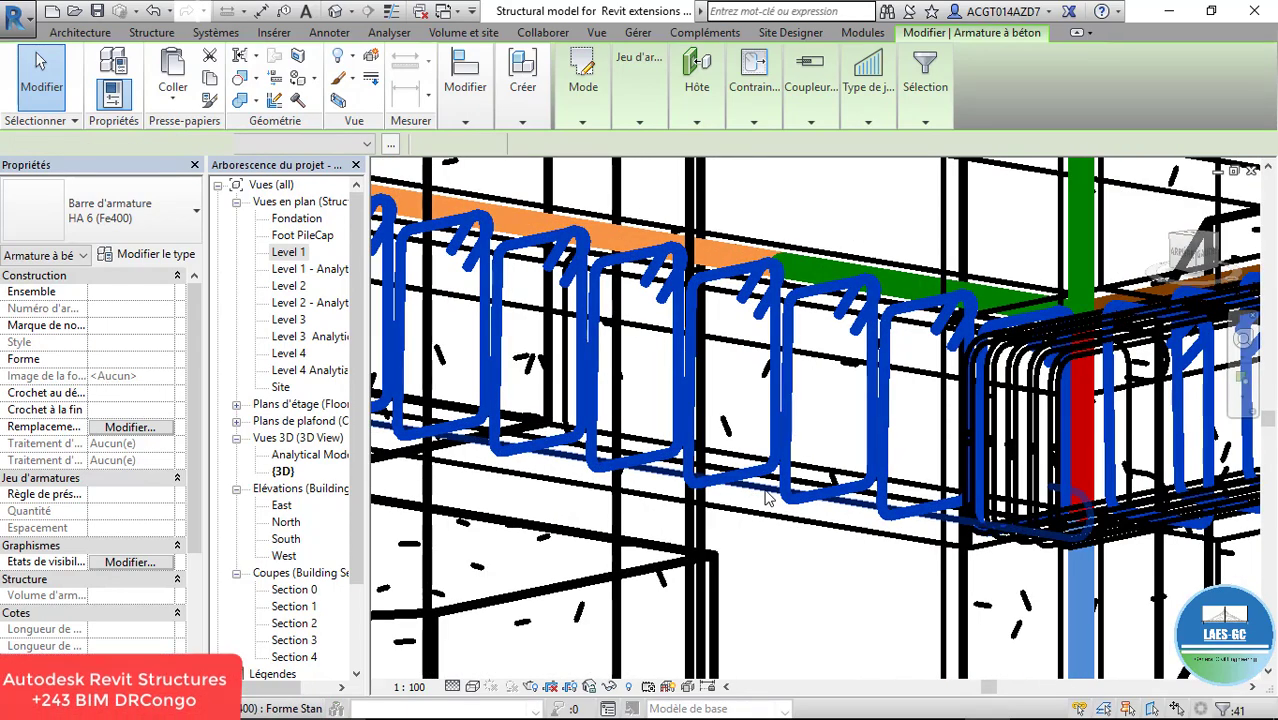
{"action": "left_click", "coordinate": [768, 497]}
{"action": "right_click", "coordinate": [766, 497]}
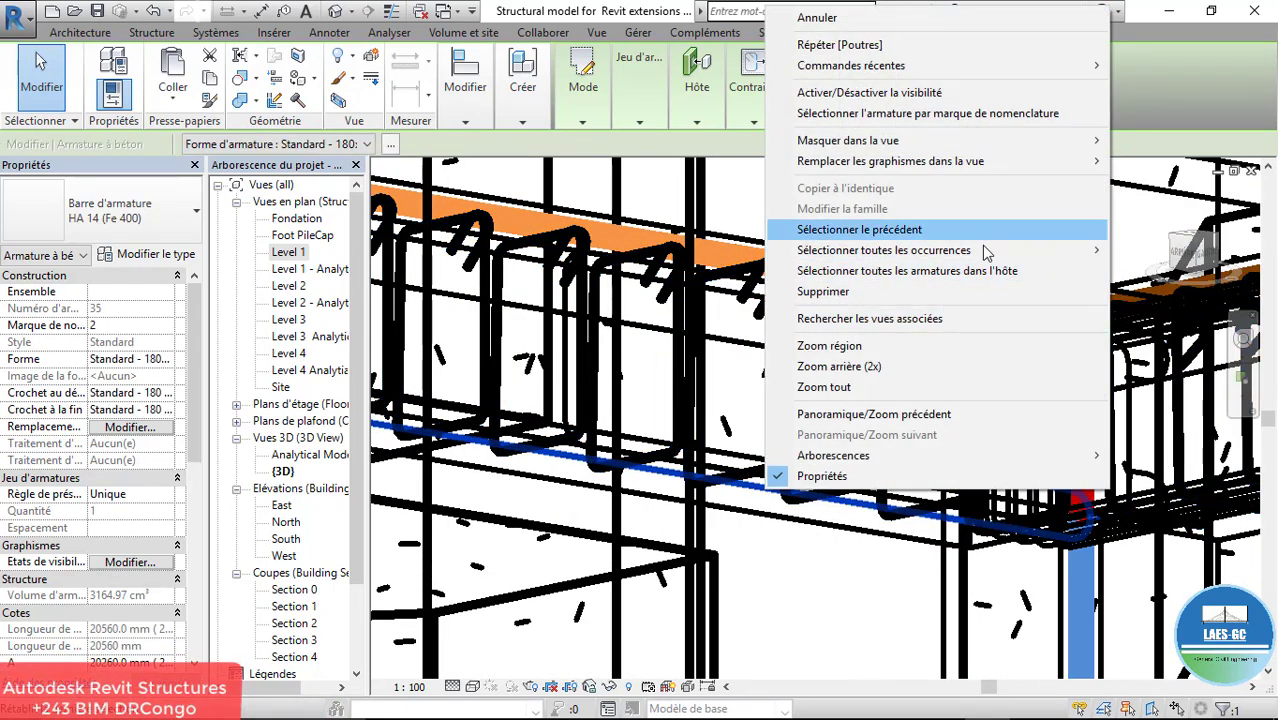
{"action": "mouse_move", "coordinate": [780, 252]}
{"action": "left_click", "coordinate": [686, 257]}
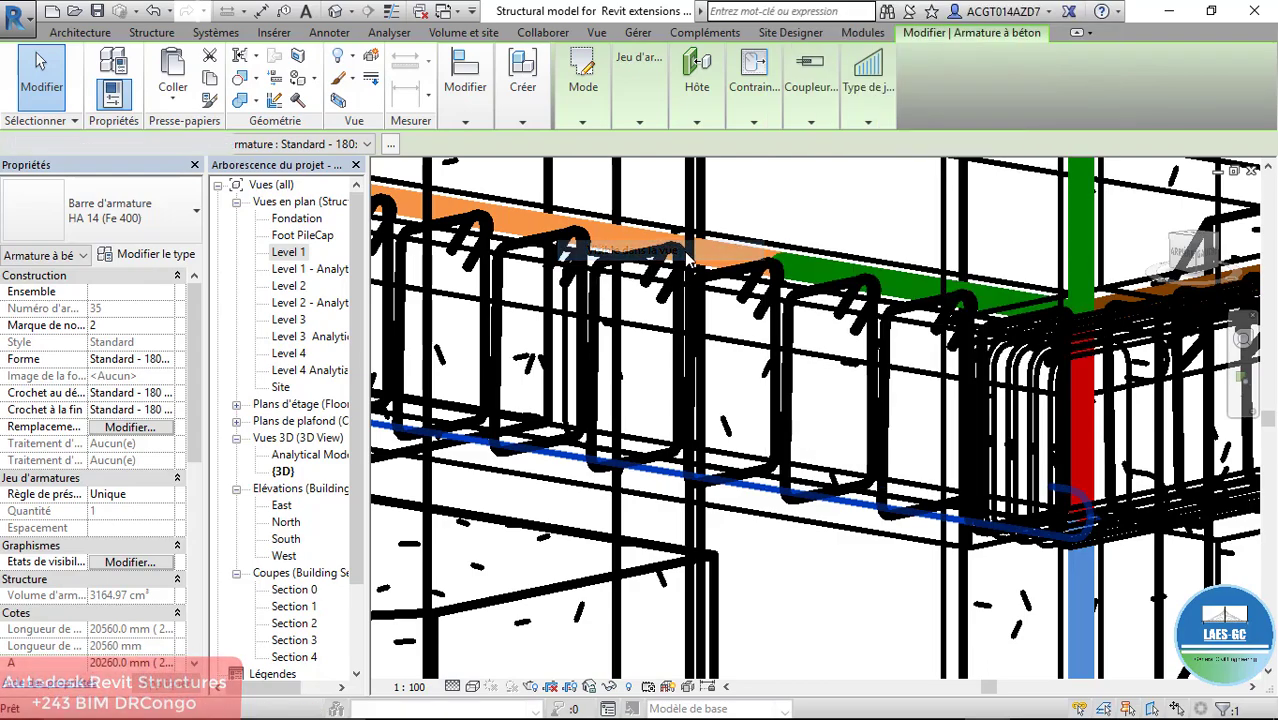
{"action": "scroll", "coordinate": [755, 490], "scroll_direction": "down", "scroll_amount": 6}
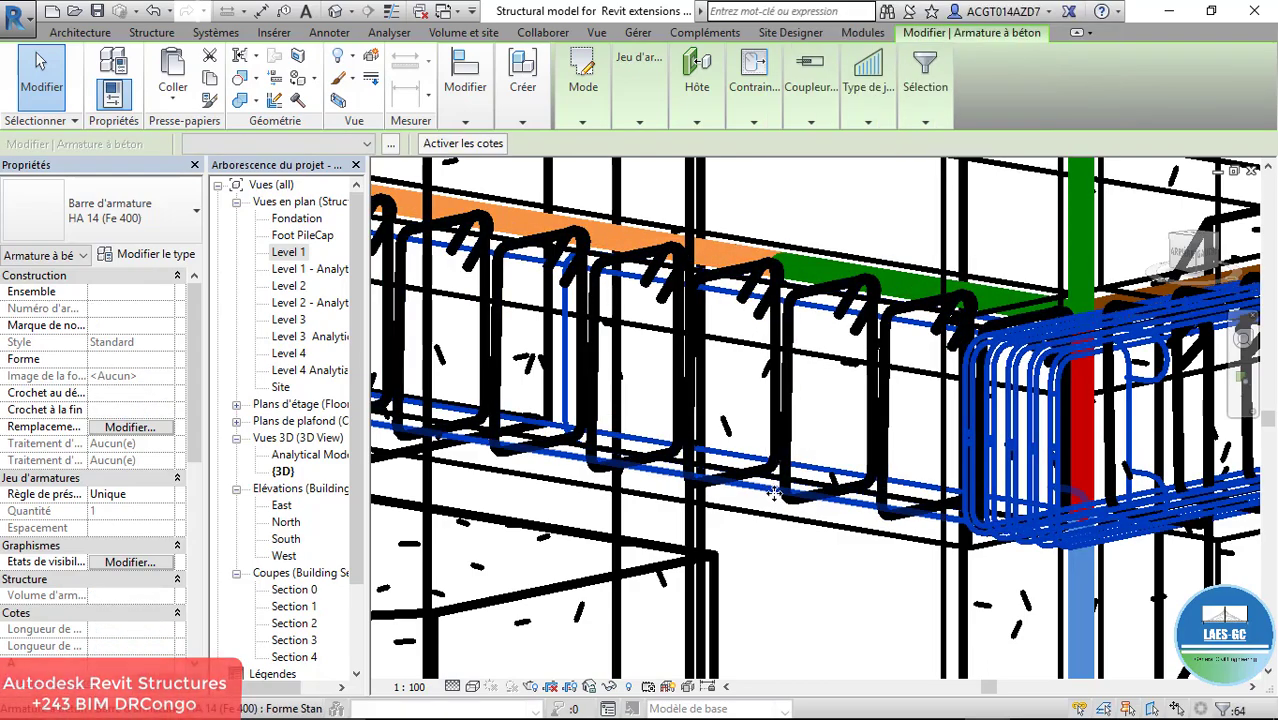
{"action": "scroll", "coordinate": [762, 365], "scroll_direction": "up", "scroll_amount": 8}
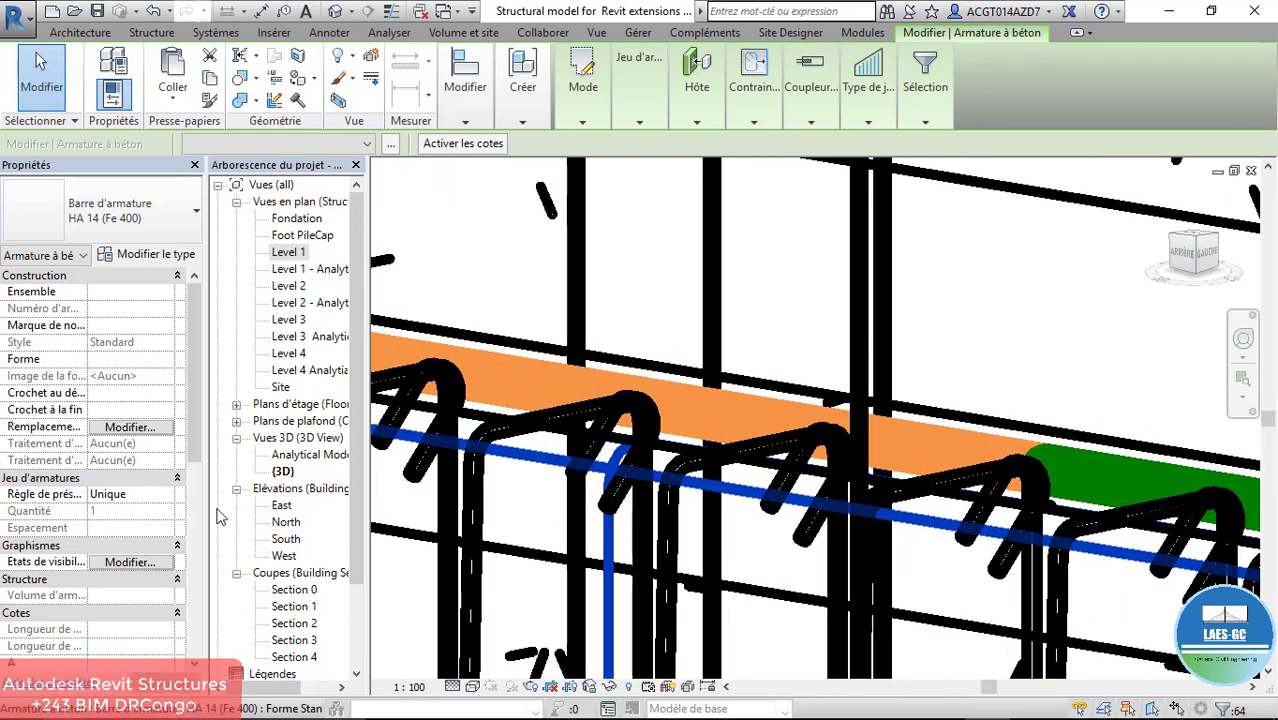
{"action": "left_click", "coordinate": [130, 562]}
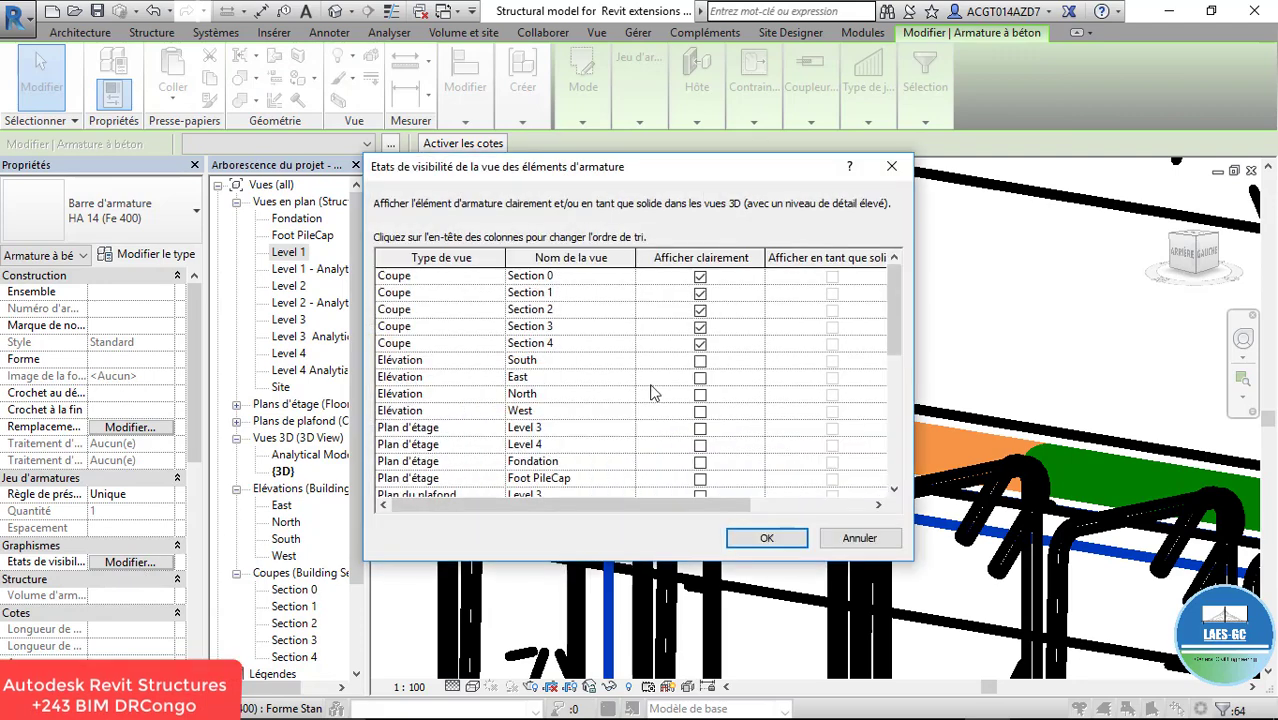
{"action": "scroll", "coordinate": [647, 395], "scroll_direction": "down", "scroll_amount": 5}
{"action": "left_click", "coordinate": [700, 327]}
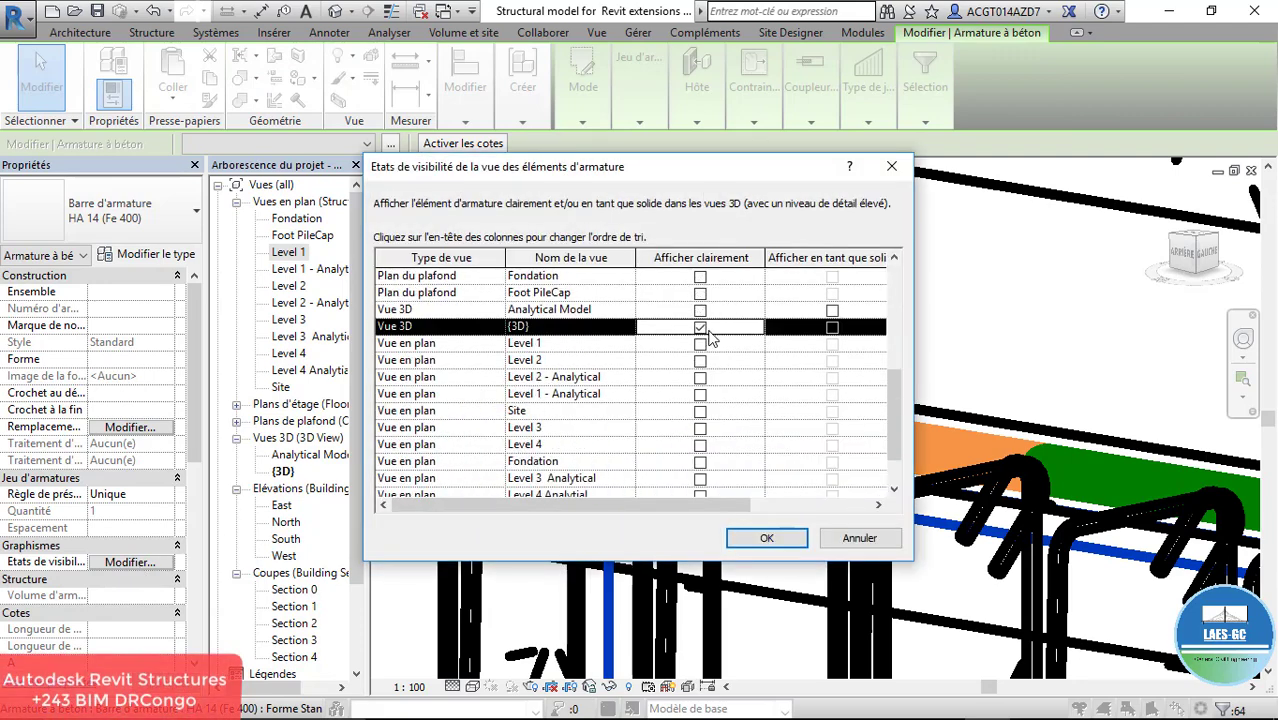
{"action": "left_click", "coordinate": [832, 328]}
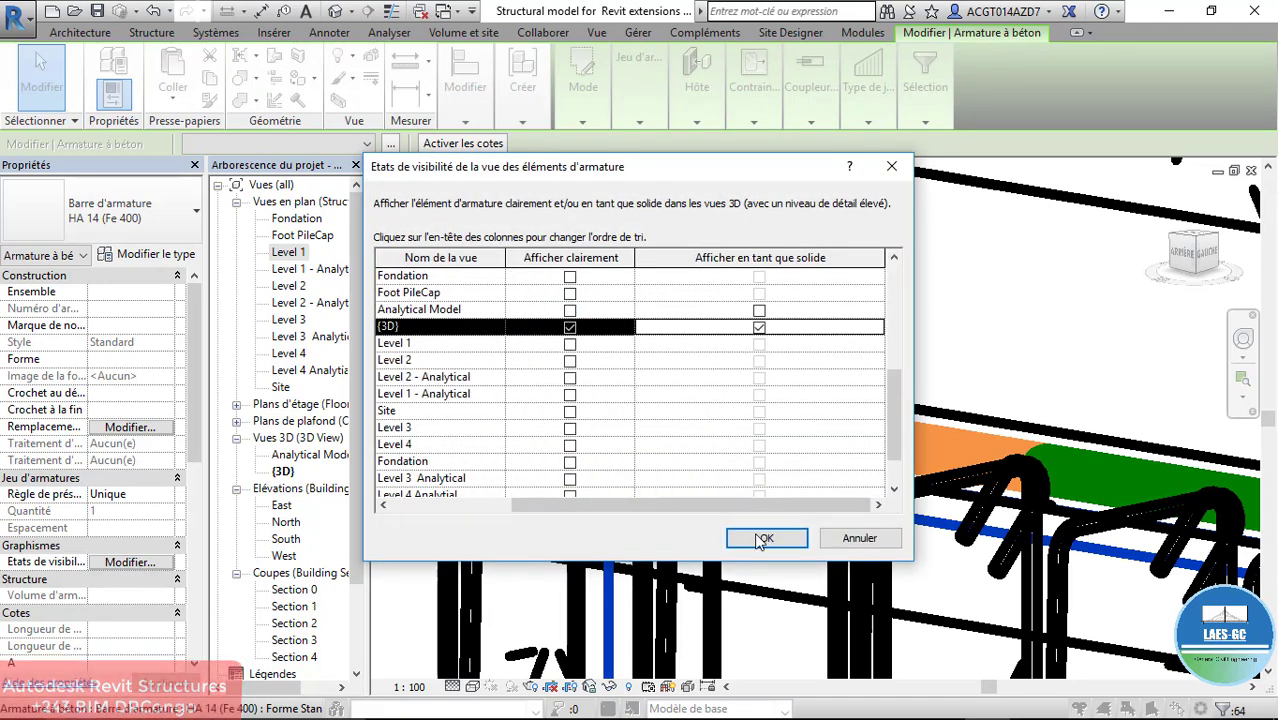
{"action": "left_click", "coordinate": [762, 540]}
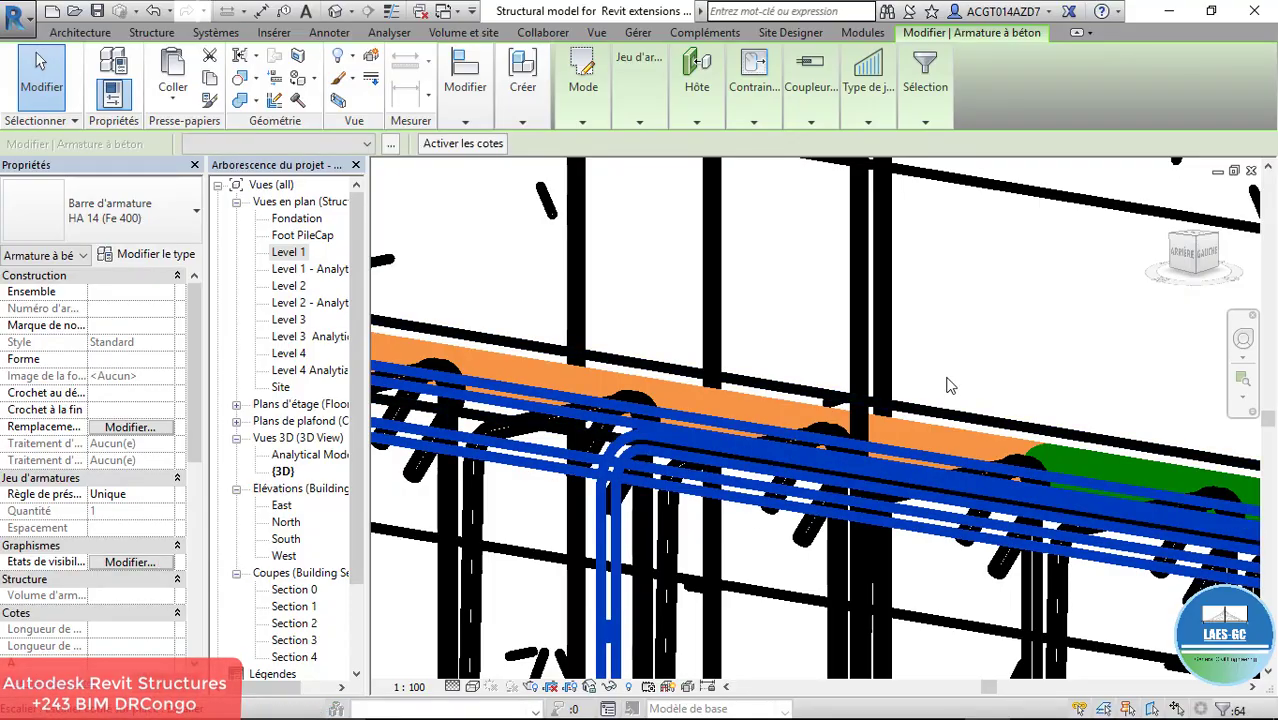
{"action": "scroll", "coordinate": [948, 384], "scroll_direction": "up", "scroll_amount": 3}
{"action": "scroll", "coordinate": [948, 384], "scroll_direction": "down", "scroll_amount": 3}
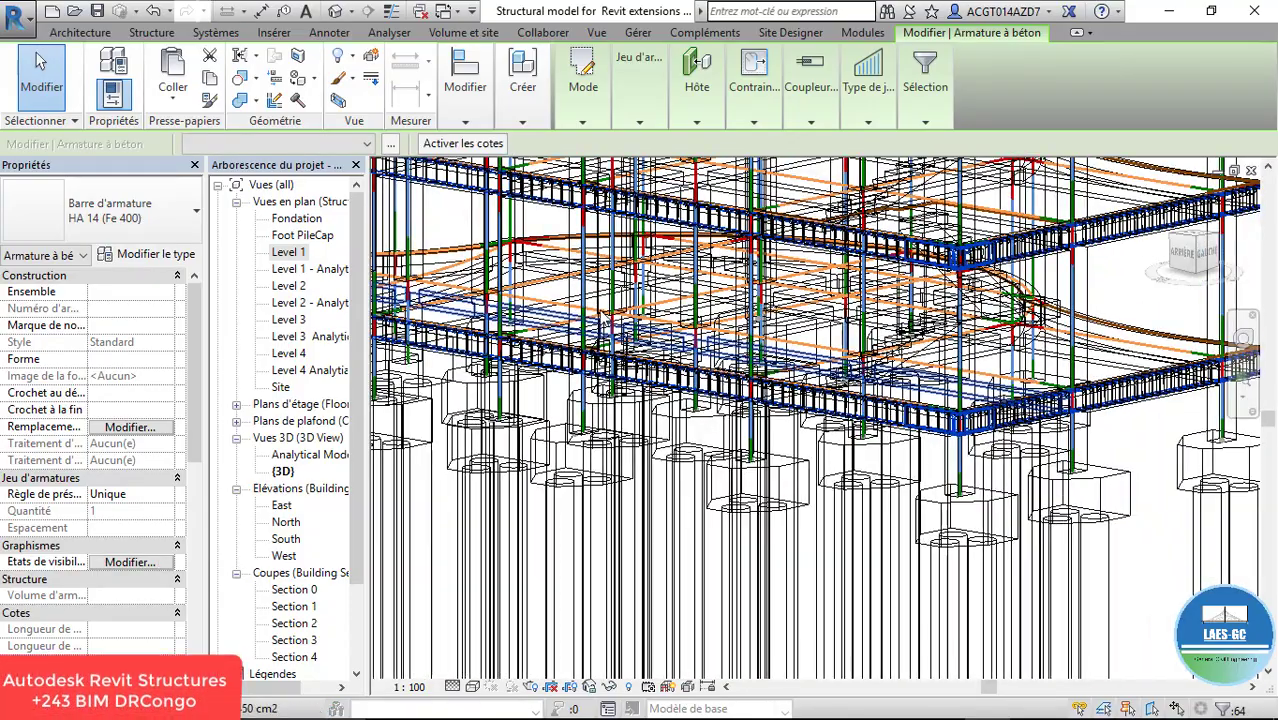
Switch the 3D view to the Realistic (Réaliste) visual style and clear the HA 14 (Fe 400) bar selection
{"action": "scroll", "coordinate": [904, 416], "scroll_direction": "down", "scroll_amount": 5}
{"action": "scroll", "coordinate": [553, 300], "scroll_direction": "up", "scroll_amount": 6}
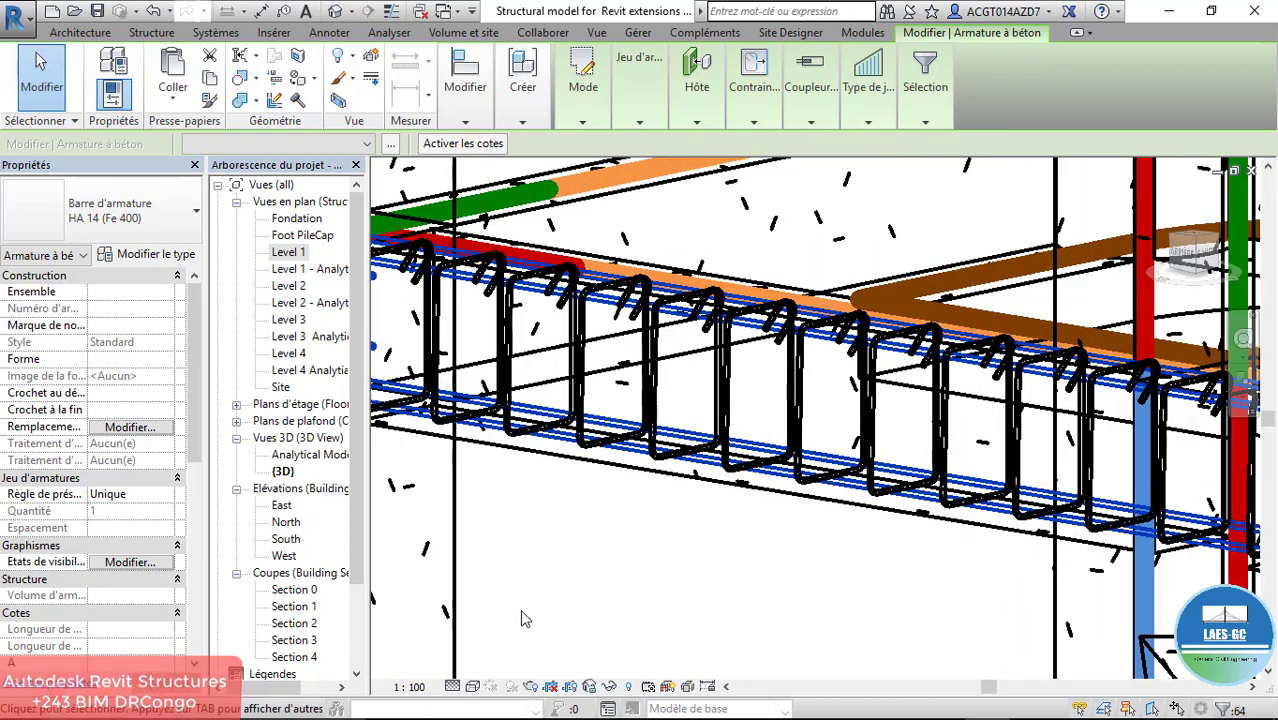
{"action": "left_click", "coordinate": [472, 686]}
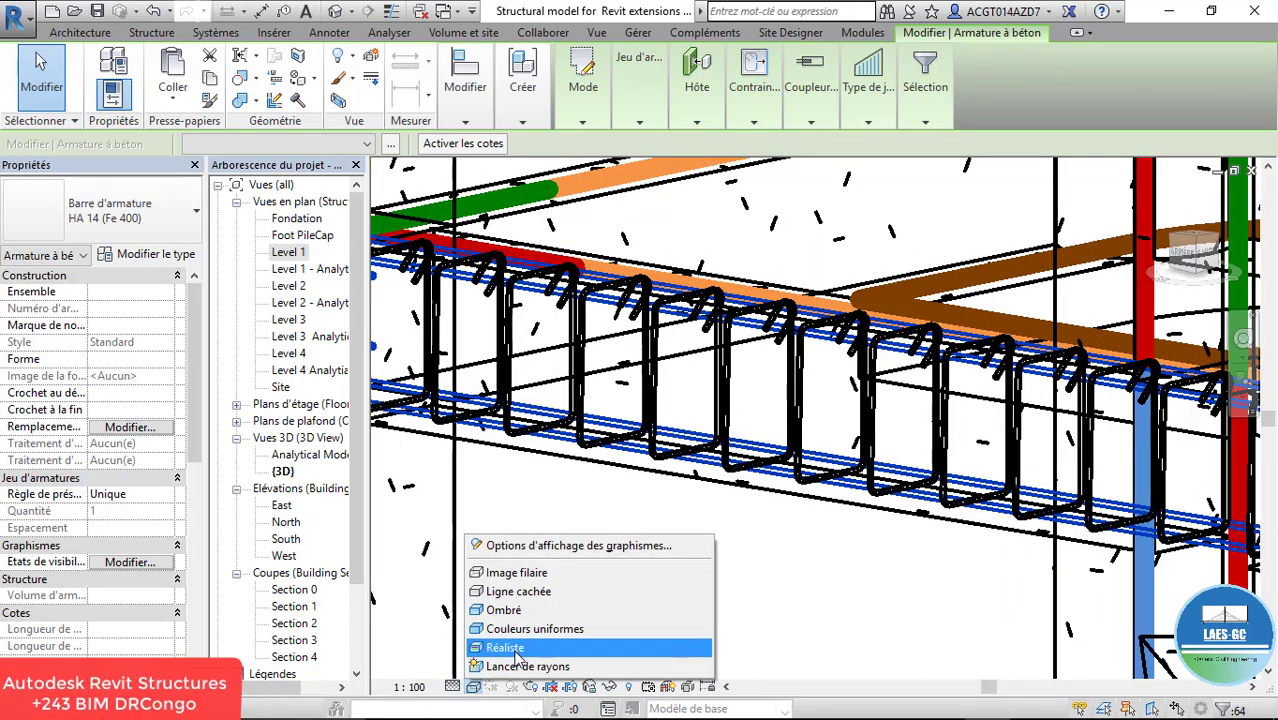
{"action": "left_click", "coordinate": [520, 647]}
{"action": "scroll", "coordinate": [680, 408], "scroll_direction": "down", "scroll_amount": 4}
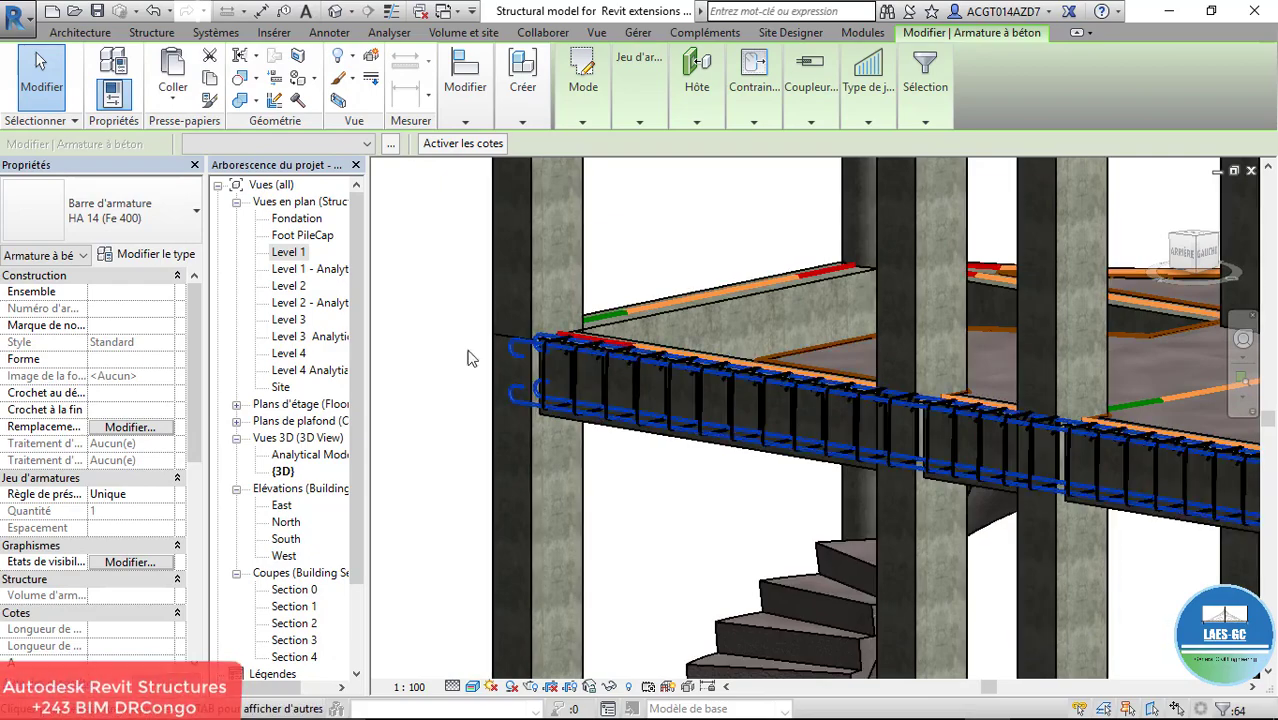
{"action": "left_click", "coordinate": [462, 322]}
Examine the solid stirrups and hooked bars in the facade beams in the realistic view, from the rear corner around to the left facade
{"action": "scroll", "coordinate": [440, 295], "scroll_direction": "up", "scroll_amount": 5}
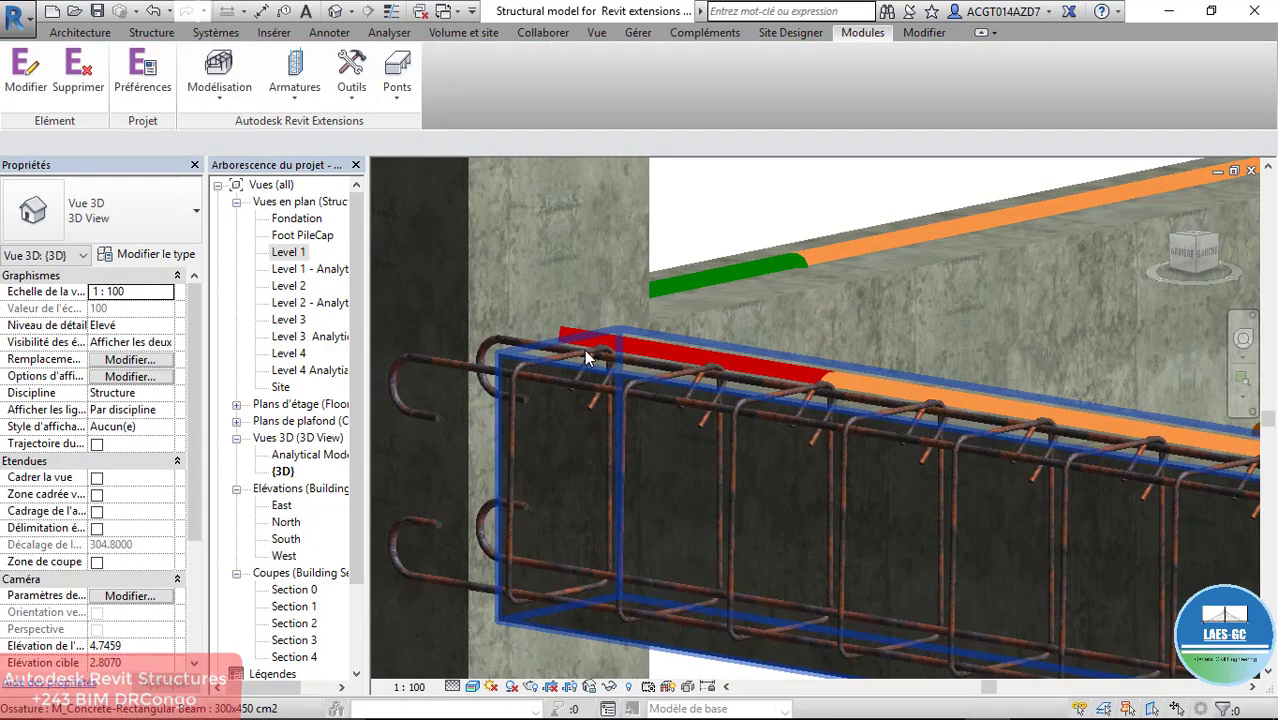
{"action": "scroll", "coordinate": [433, 288], "scroll_direction": "down", "scroll_amount": 8}
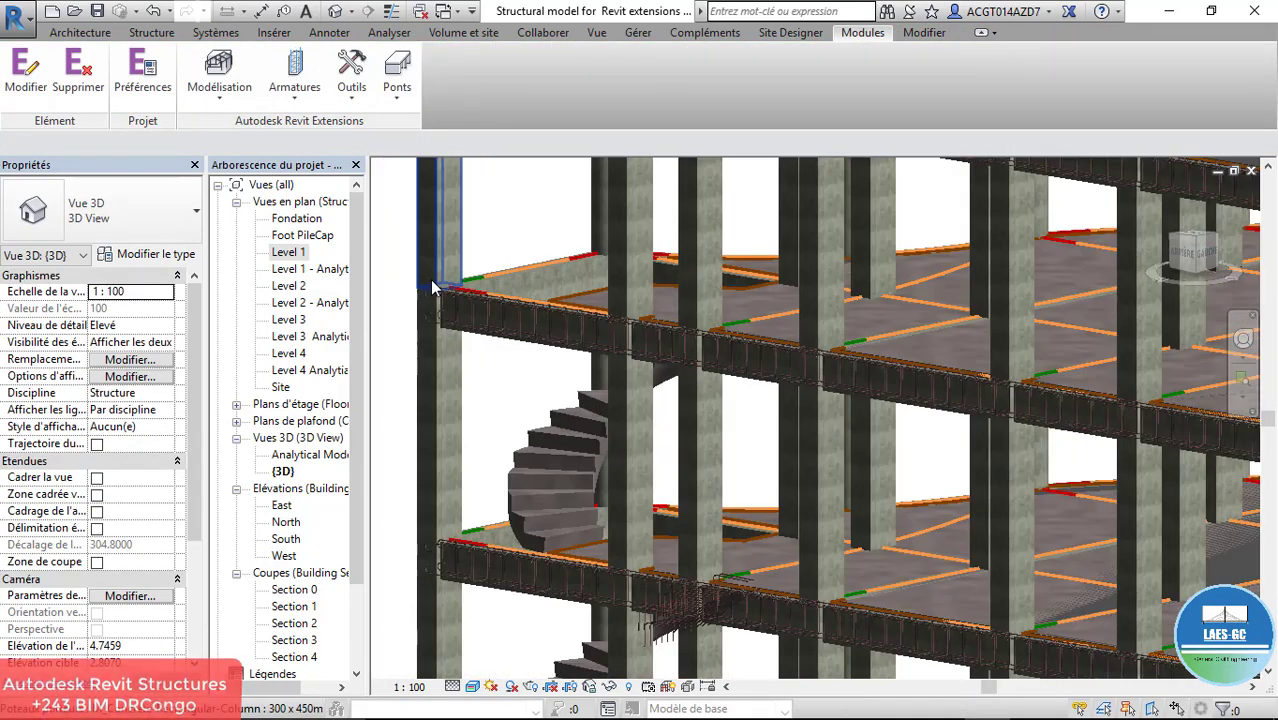
{"action": "scroll", "coordinate": [868, 522], "scroll_direction": "up", "scroll_amount": 6}
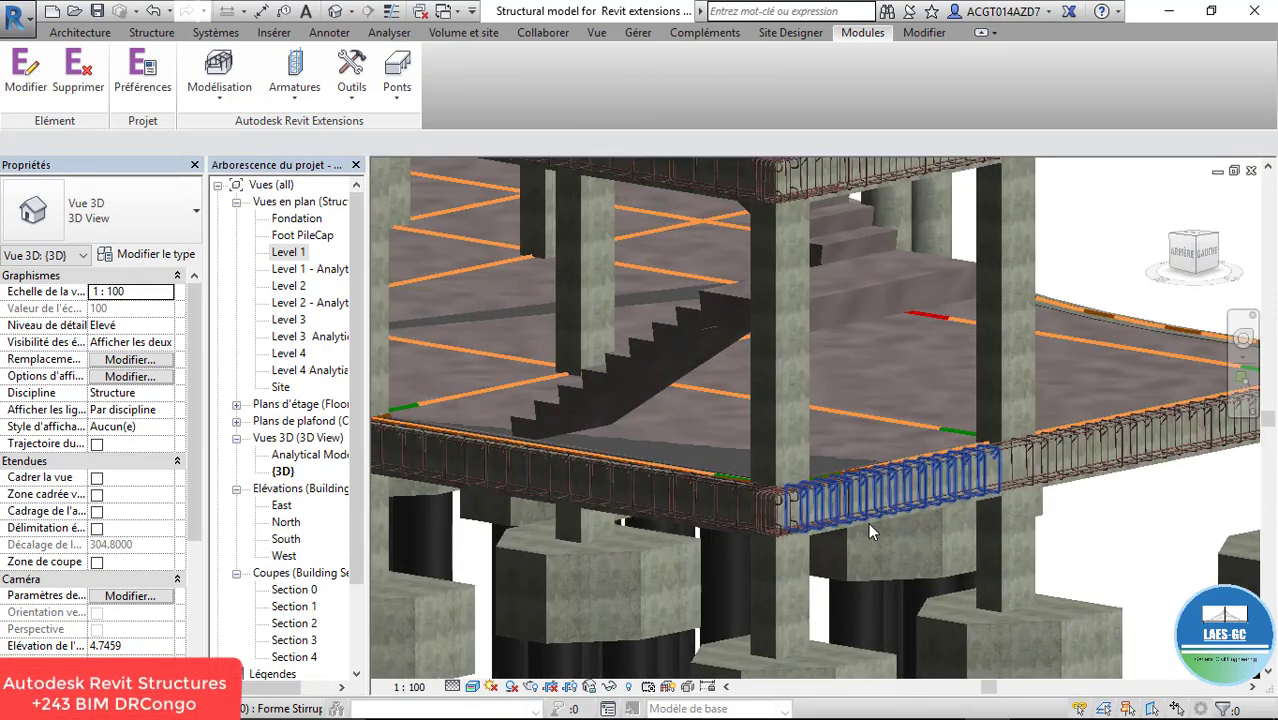
{"action": "scroll", "coordinate": [838, 522], "scroll_direction": "down", "scroll_amount": 6}
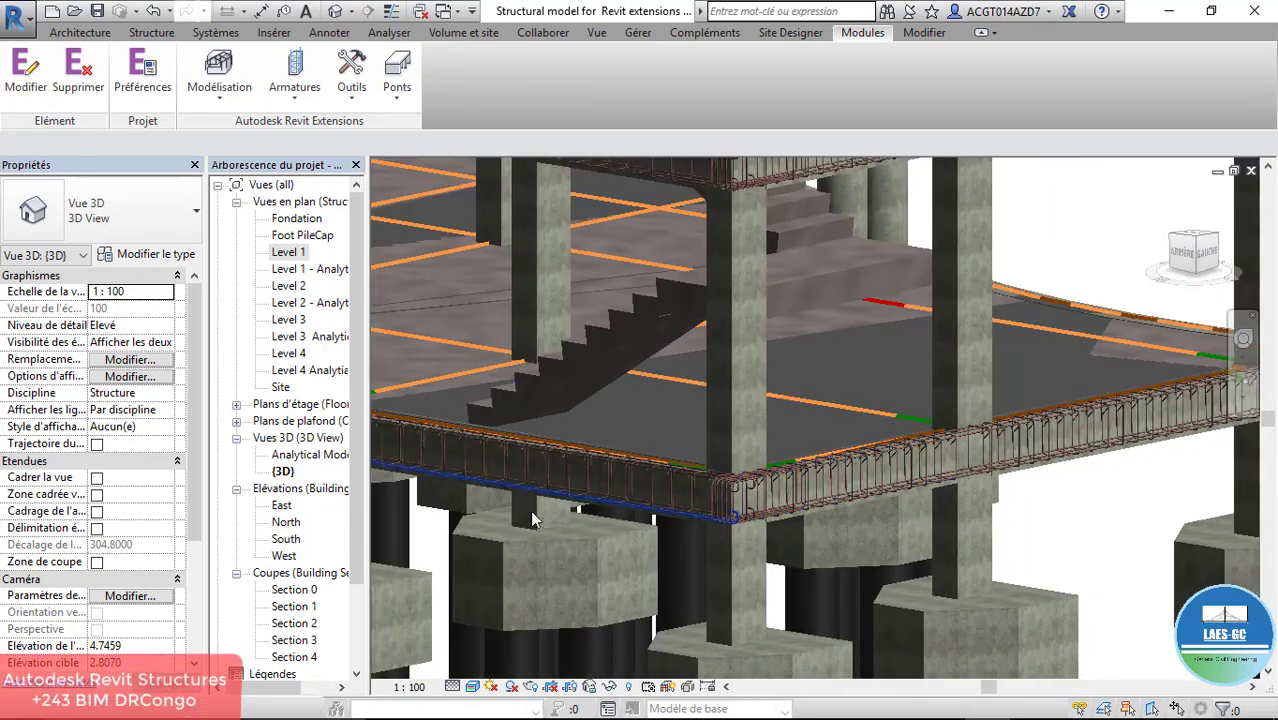
{"action": "scroll", "coordinate": [755, 483], "scroll_direction": "down", "scroll_amount": 5}
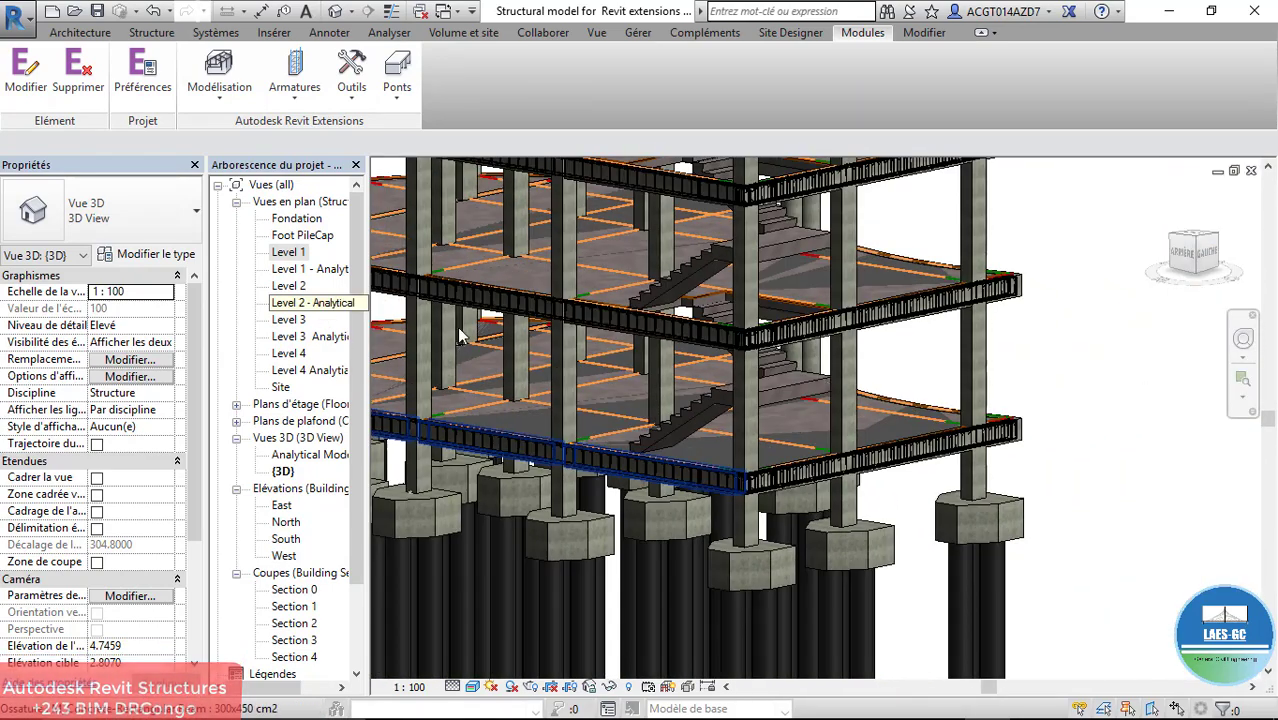
{"action": "middle_click_drag", "start_coordinate": [840, 402], "coordinate": [877, 429], "text": "shift"}
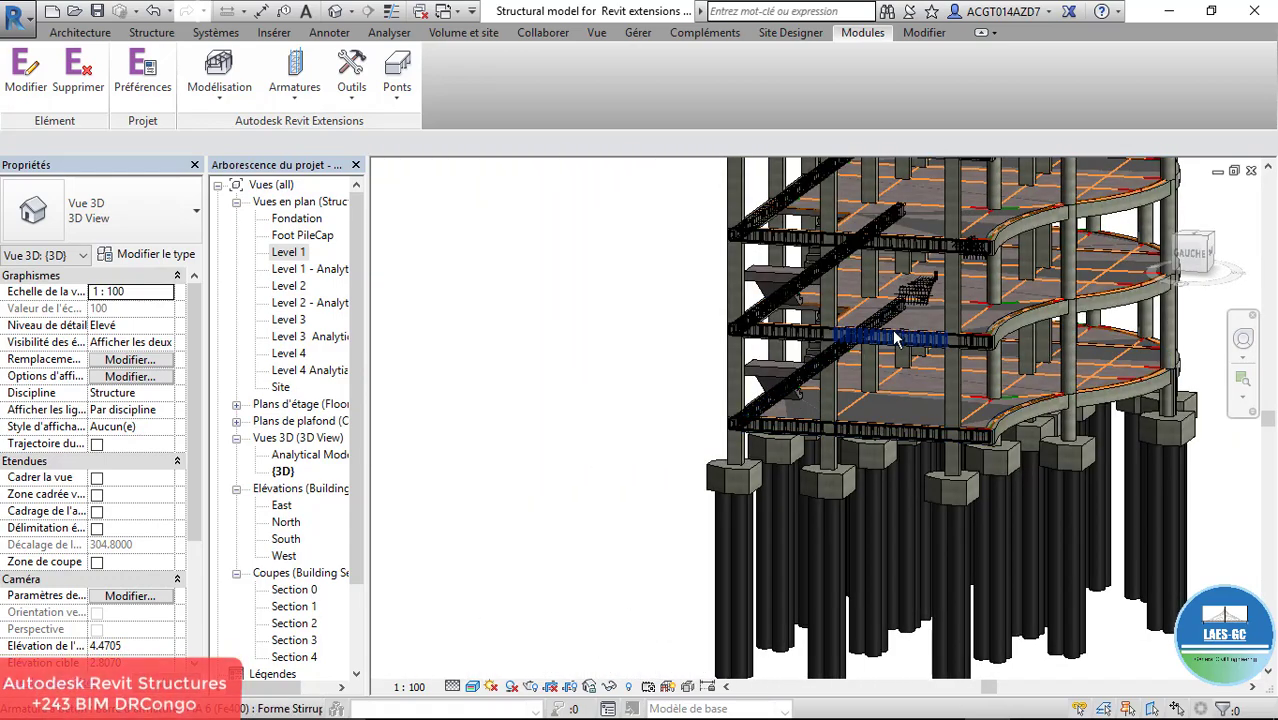
{"action": "scroll", "coordinate": [961, 435], "scroll_direction": "up", "scroll_amount": 4}
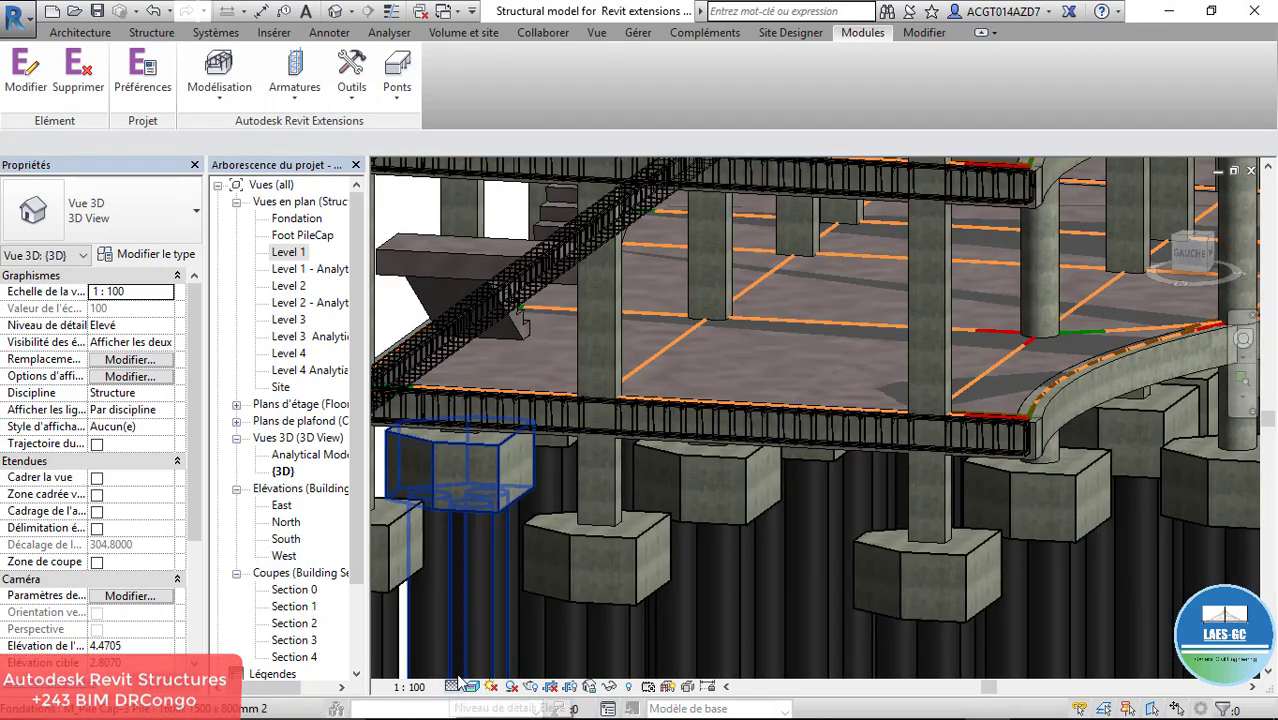
{"action": "scroll", "coordinate": [700, 470], "scroll_direction": "down", "scroll_amount": 3}
{"action": "scroll", "coordinate": [821, 485], "scroll_direction": "up", "scroll_amount": 3}
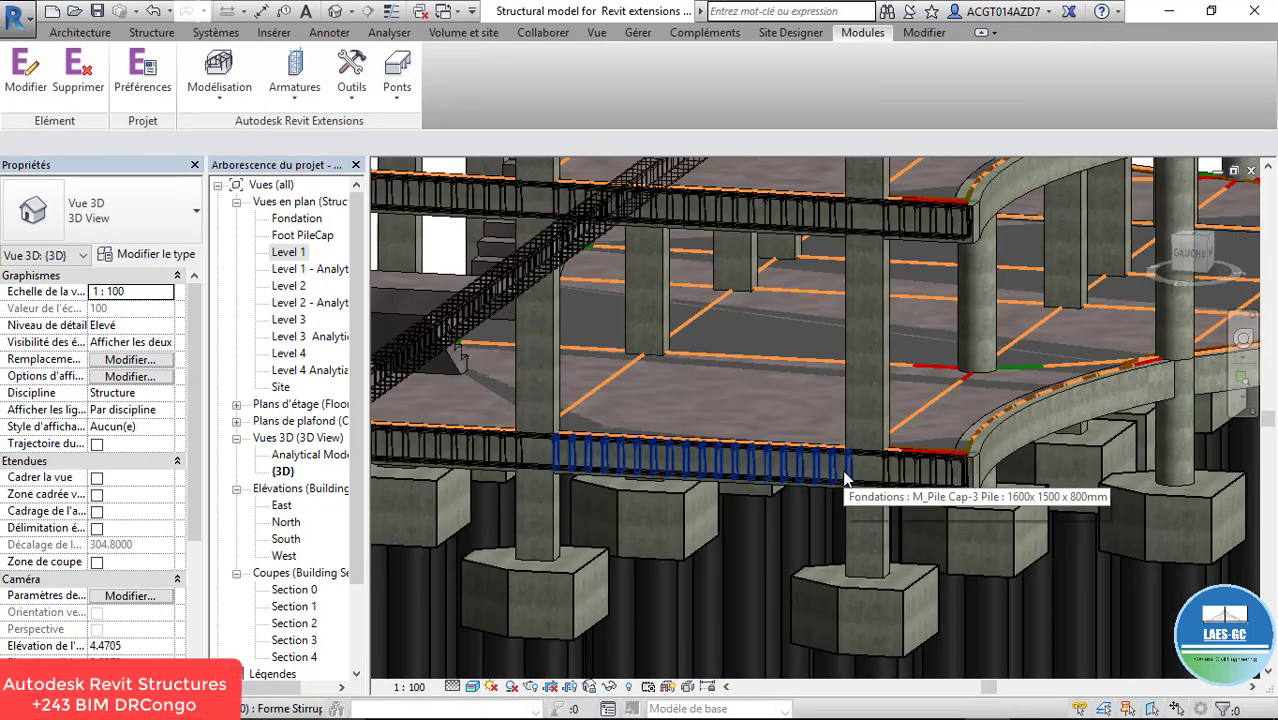
Switch the 3D view to hidden line (Ligne cachée) and select the straight 300x450 beams of the left facade on all four levels
{"action": "left_click", "coordinate": [472, 687]}
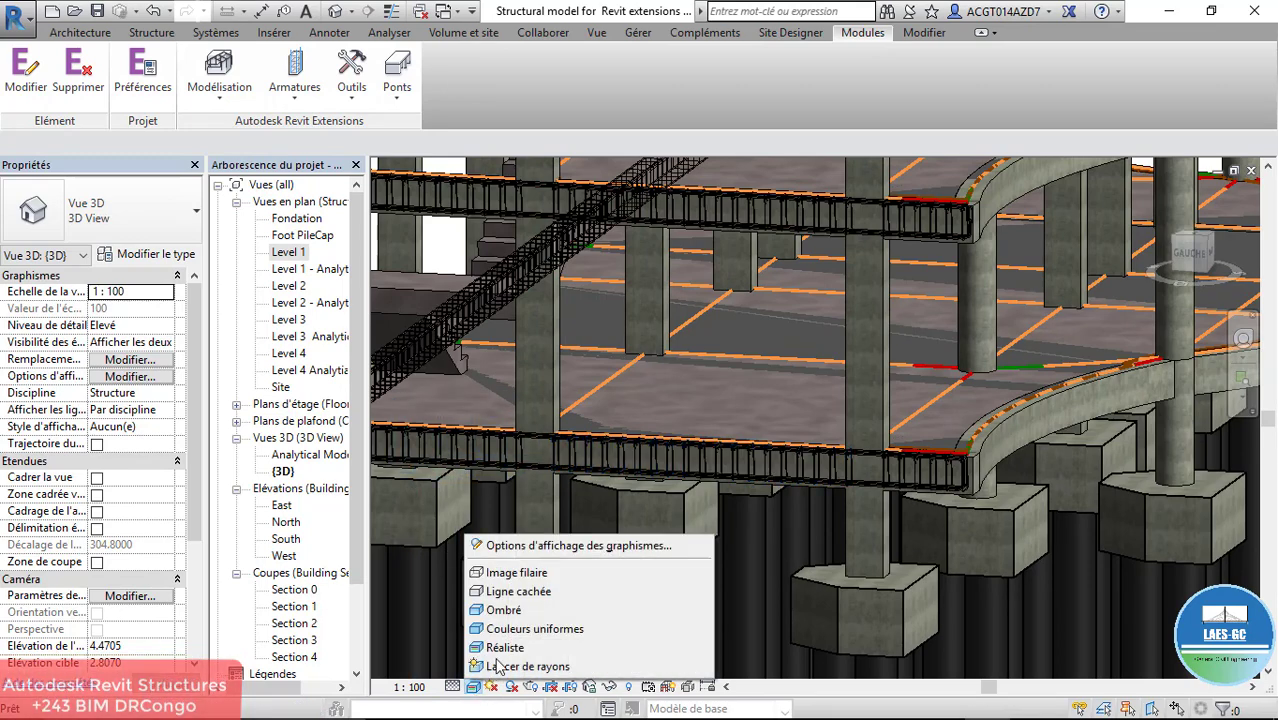
{"action": "left_click", "coordinate": [528, 593]}
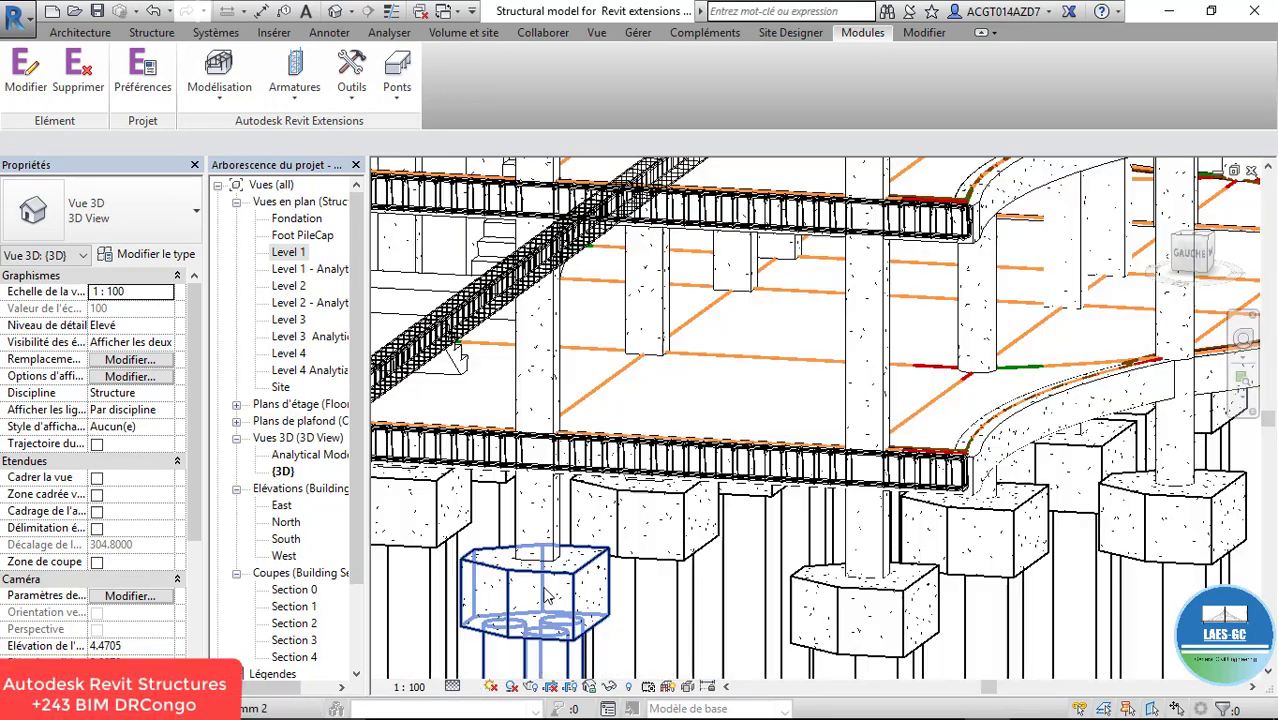
{"action": "left_click", "coordinate": [930, 456]}
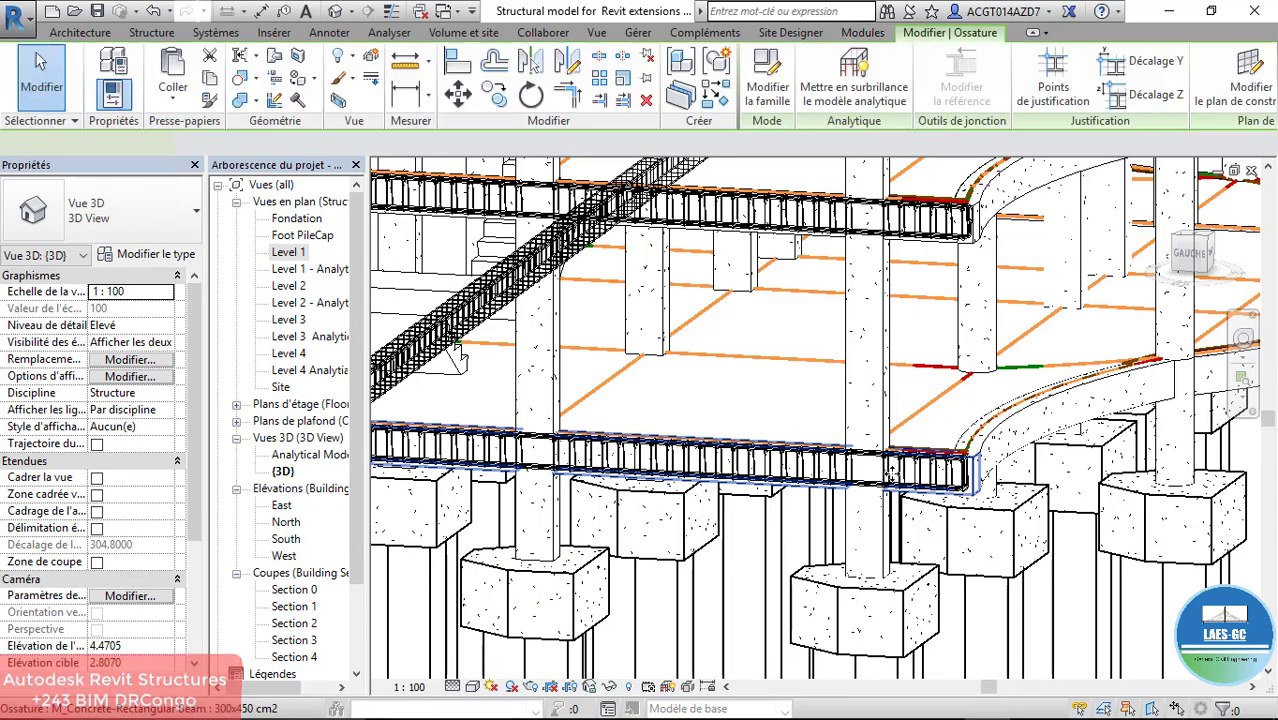
{"action": "left_click", "coordinate": [922, 214], "text": "ctrl"}
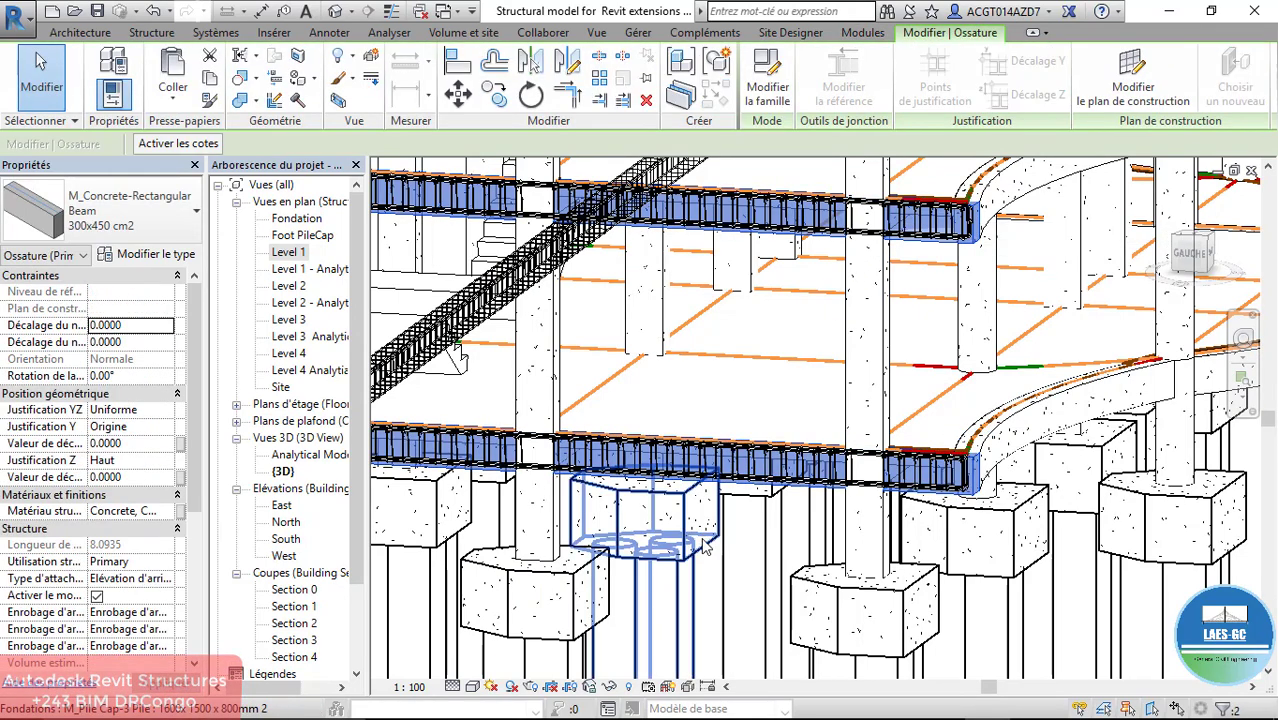
{"action": "scroll", "coordinate": [705, 545], "scroll_direction": "down", "scroll_amount": 3}
{"action": "scroll", "coordinate": [705, 545], "scroll_direction": "up", "scroll_amount": 5}
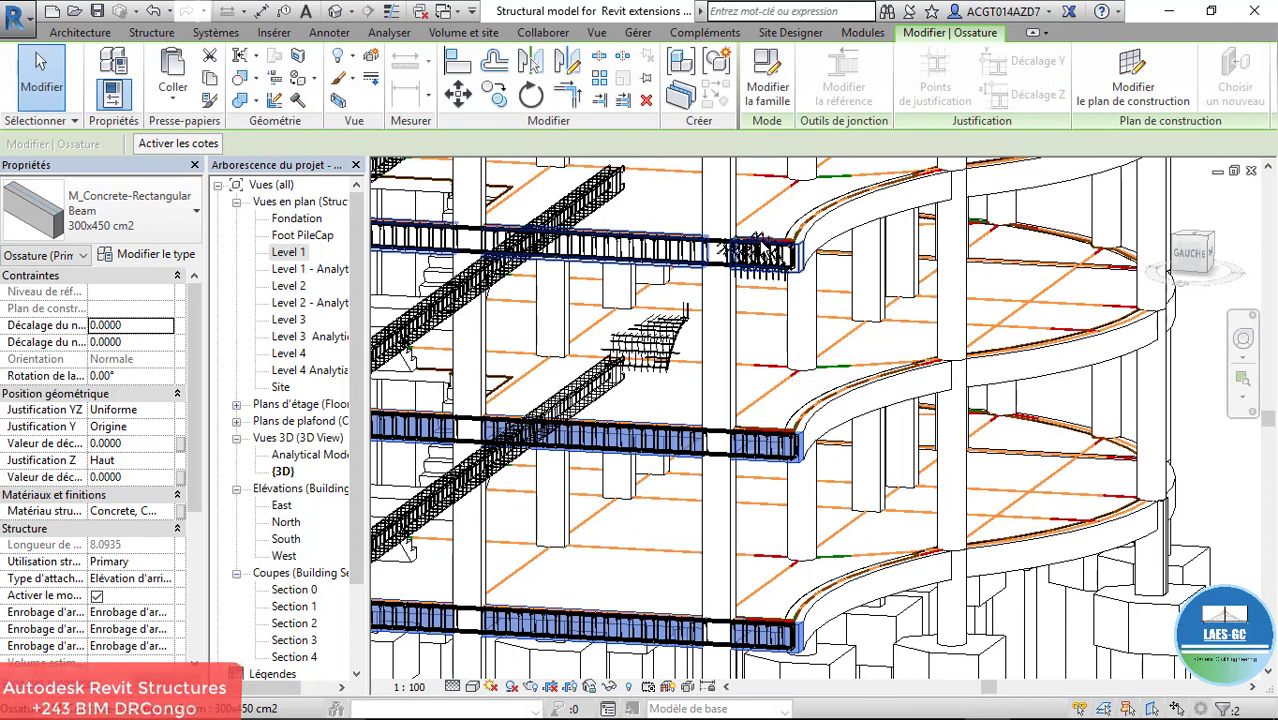
{"action": "scroll", "coordinate": [745, 258], "scroll_direction": "down", "scroll_amount": 3}
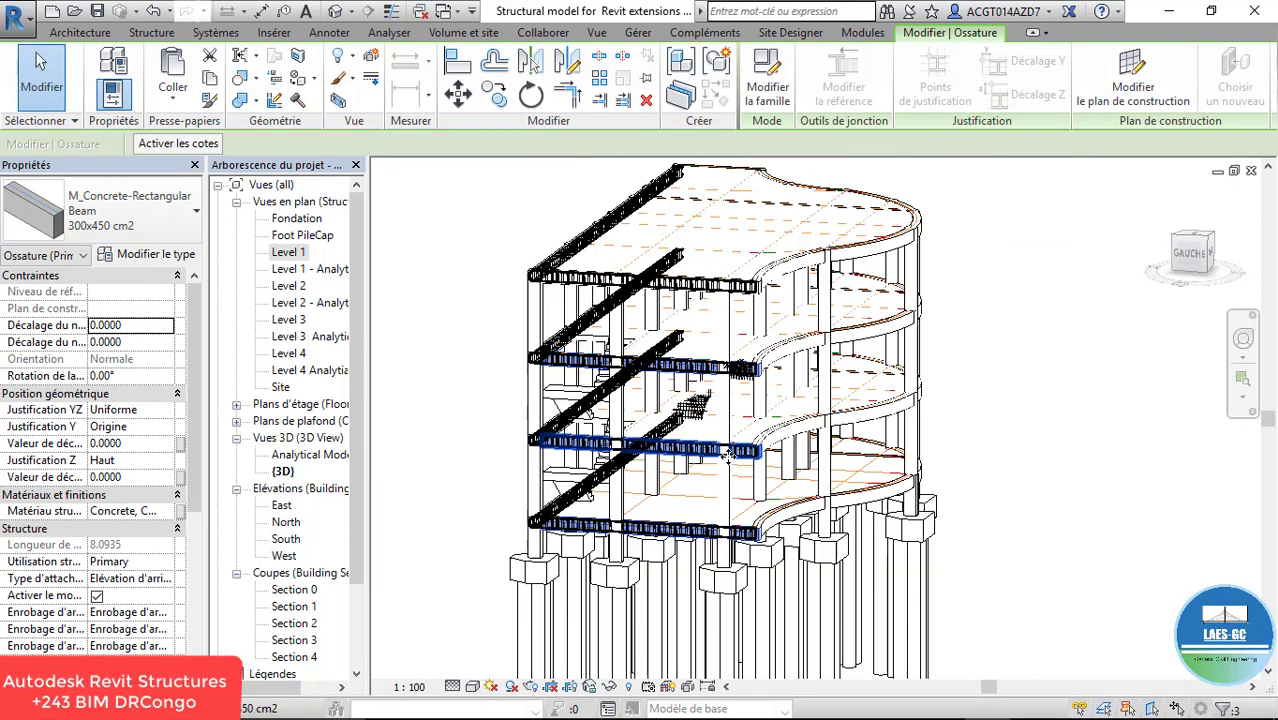
{"action": "scroll", "coordinate": [738, 266], "scroll_direction": "up", "scroll_amount": 3}
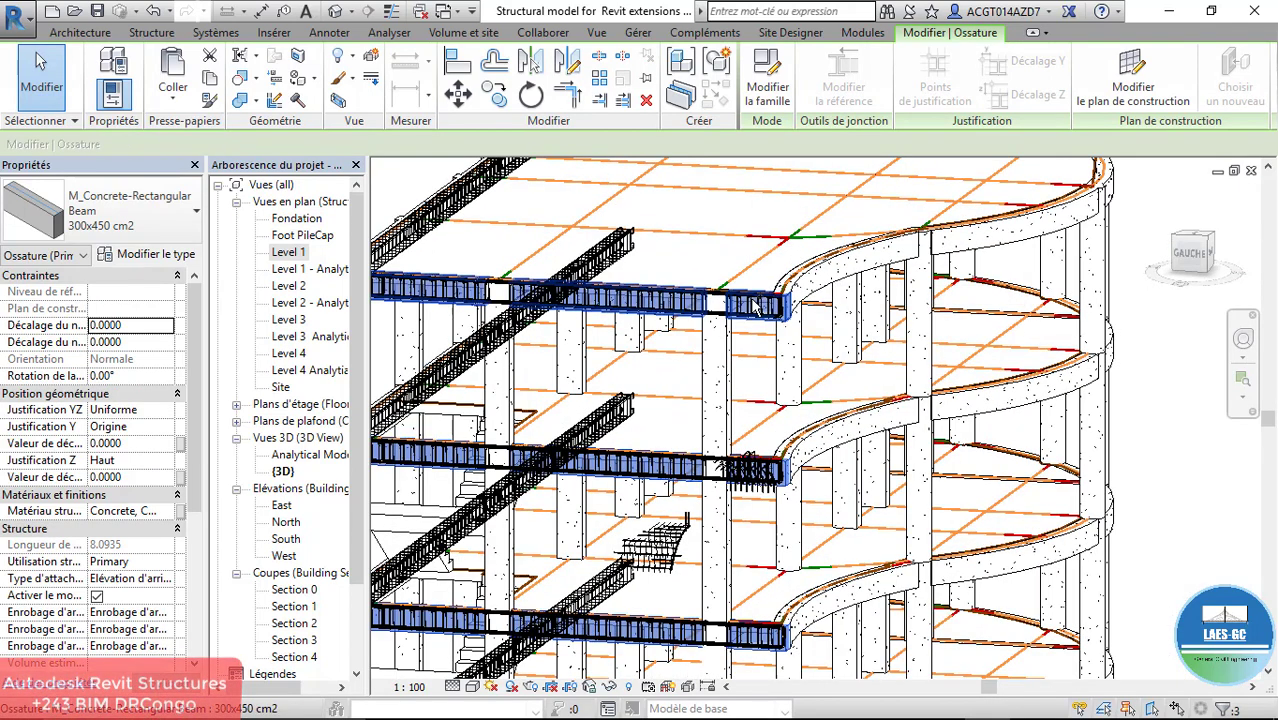
{"action": "scroll", "coordinate": [737, 368], "scroll_direction": "down", "scroll_amount": 3}
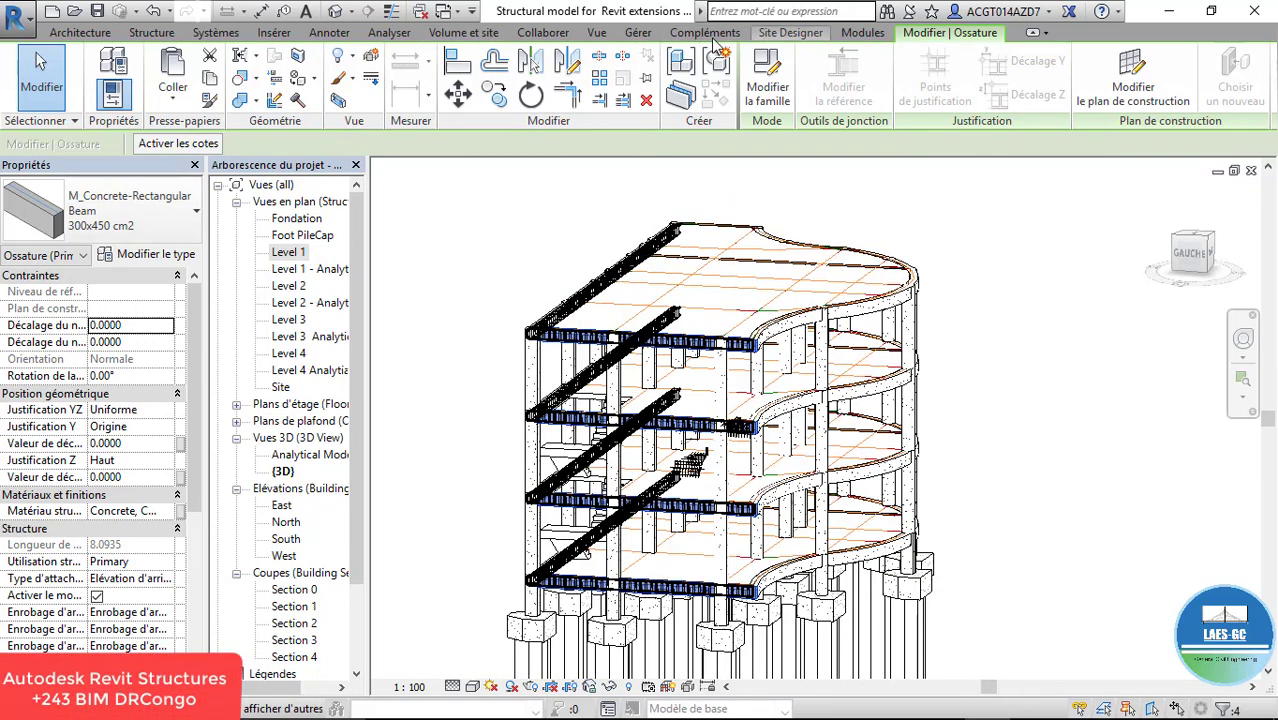
Start the Revit Extensions beam reinforcement (Poutres) for the selected beams and review the stirrup parameters and their distribution
{"action": "left_click", "coordinate": [860, 33]}
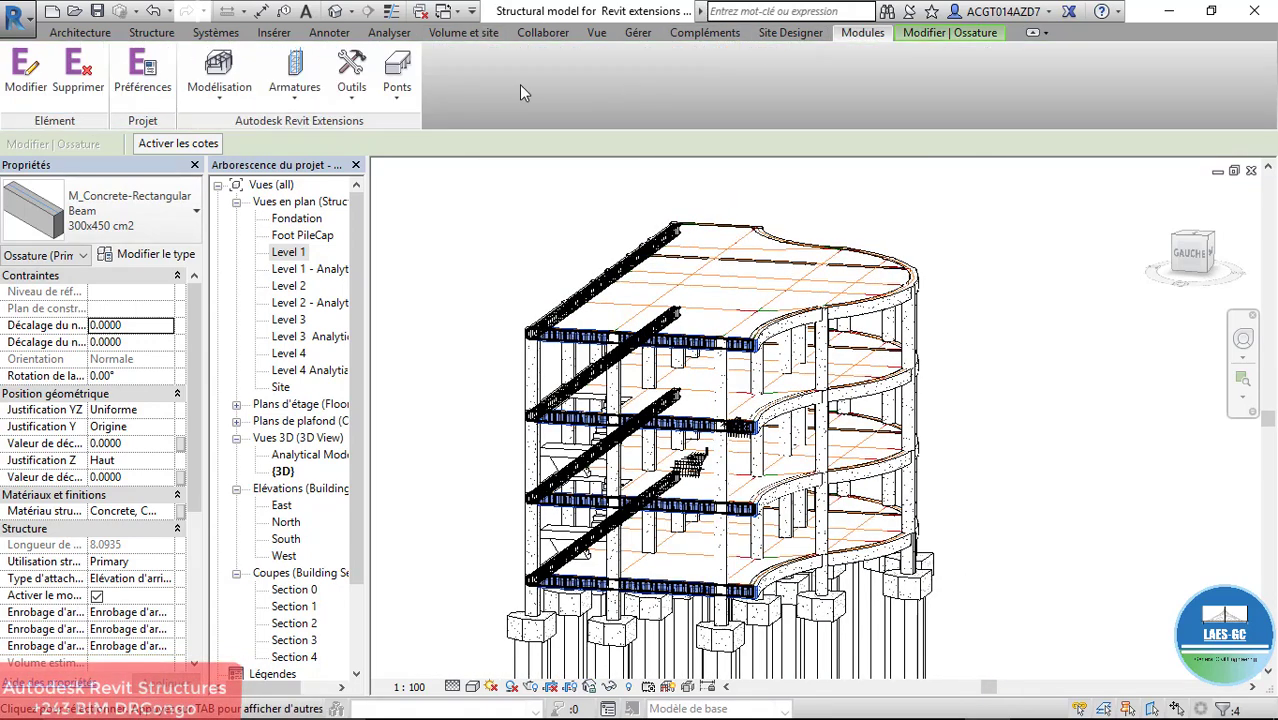
{"action": "left_click", "coordinate": [300, 100]}
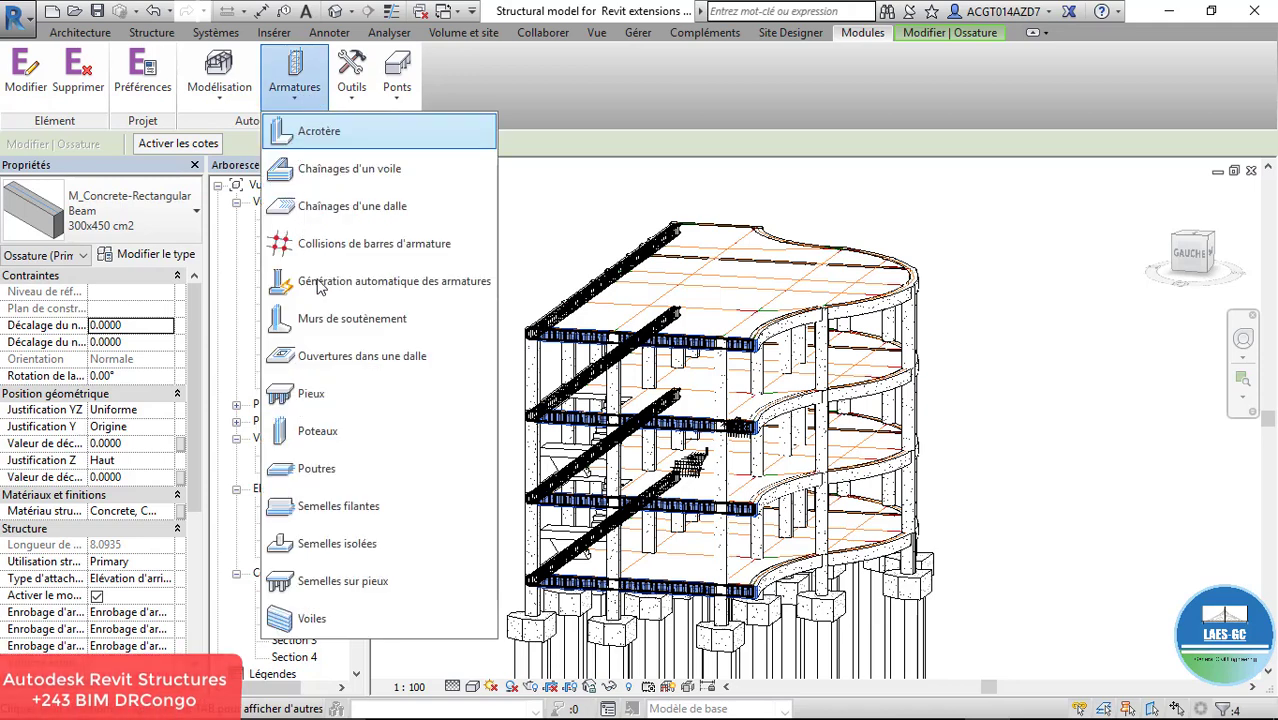
{"action": "left_click", "coordinate": [337, 486]}
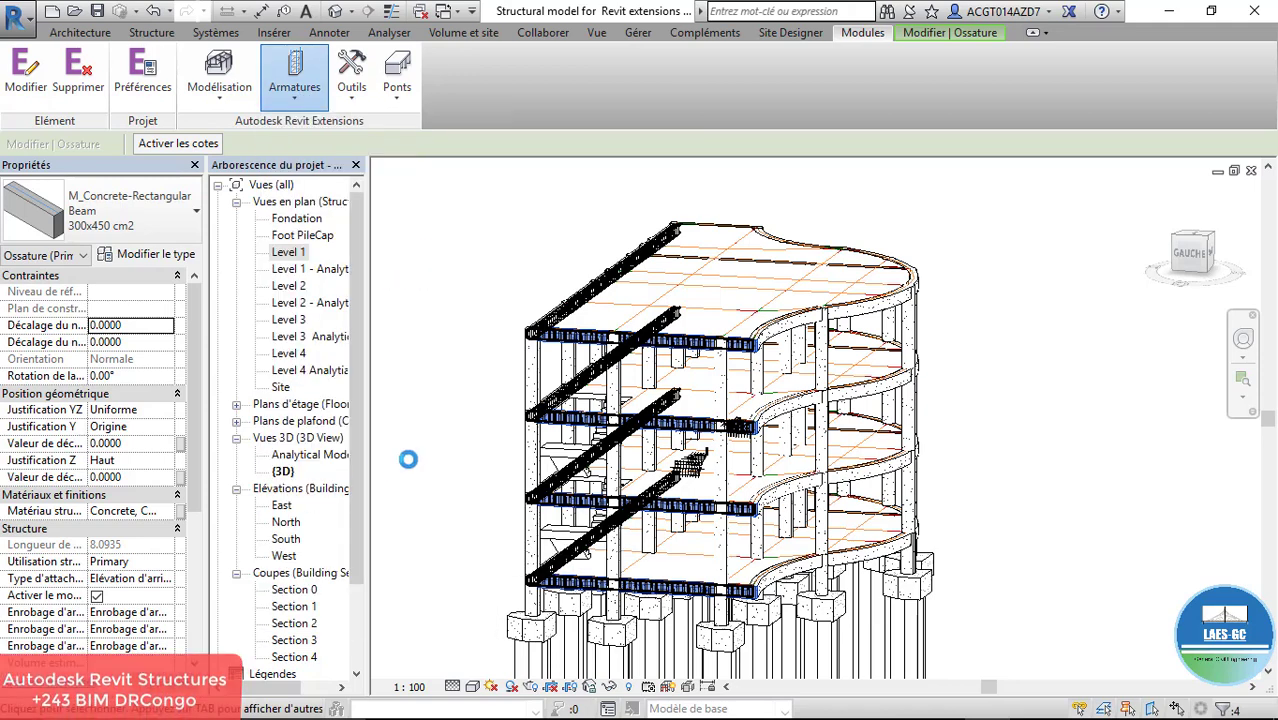
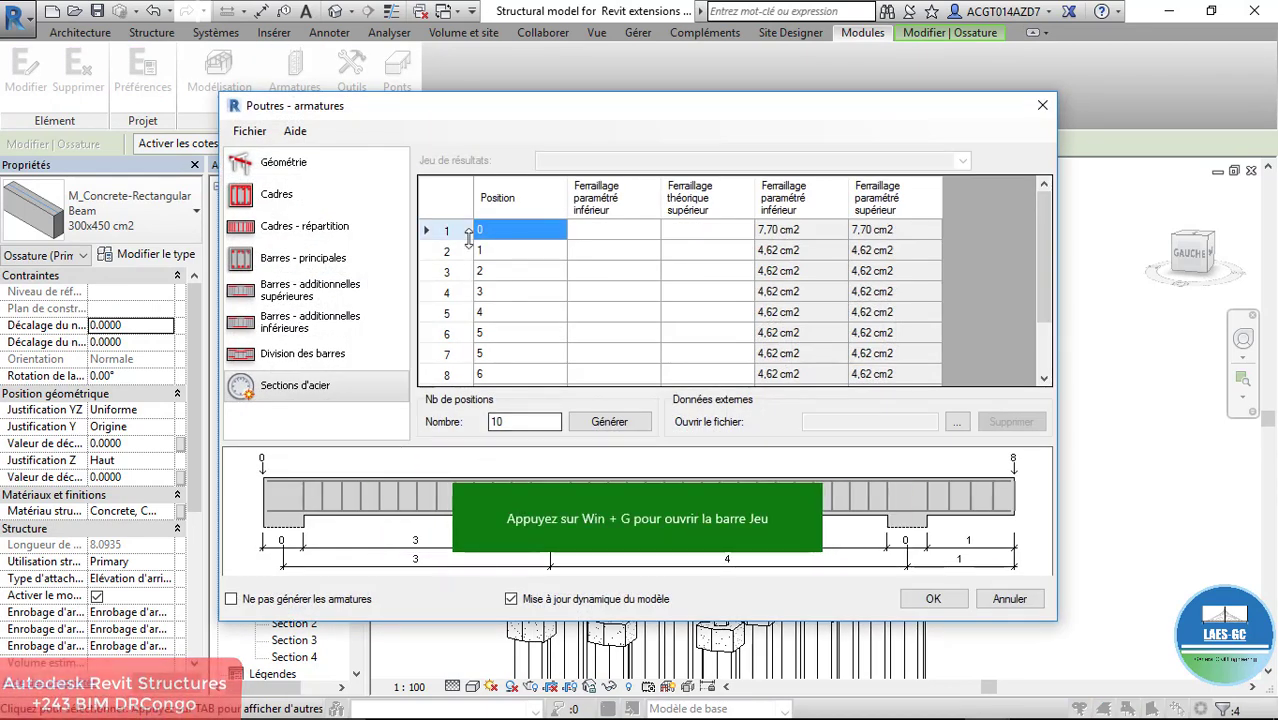
{"action": "left_click", "coordinate": [280, 193]}
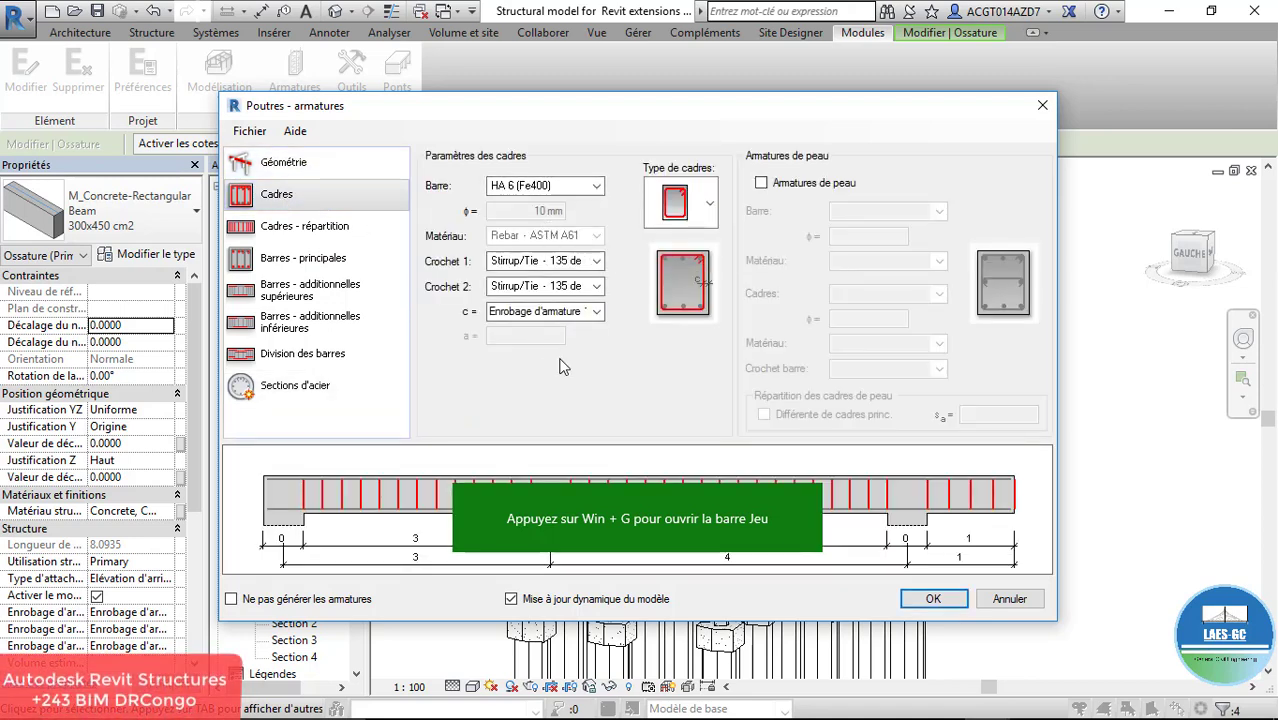
{"action": "left_click", "coordinate": [322, 241]}
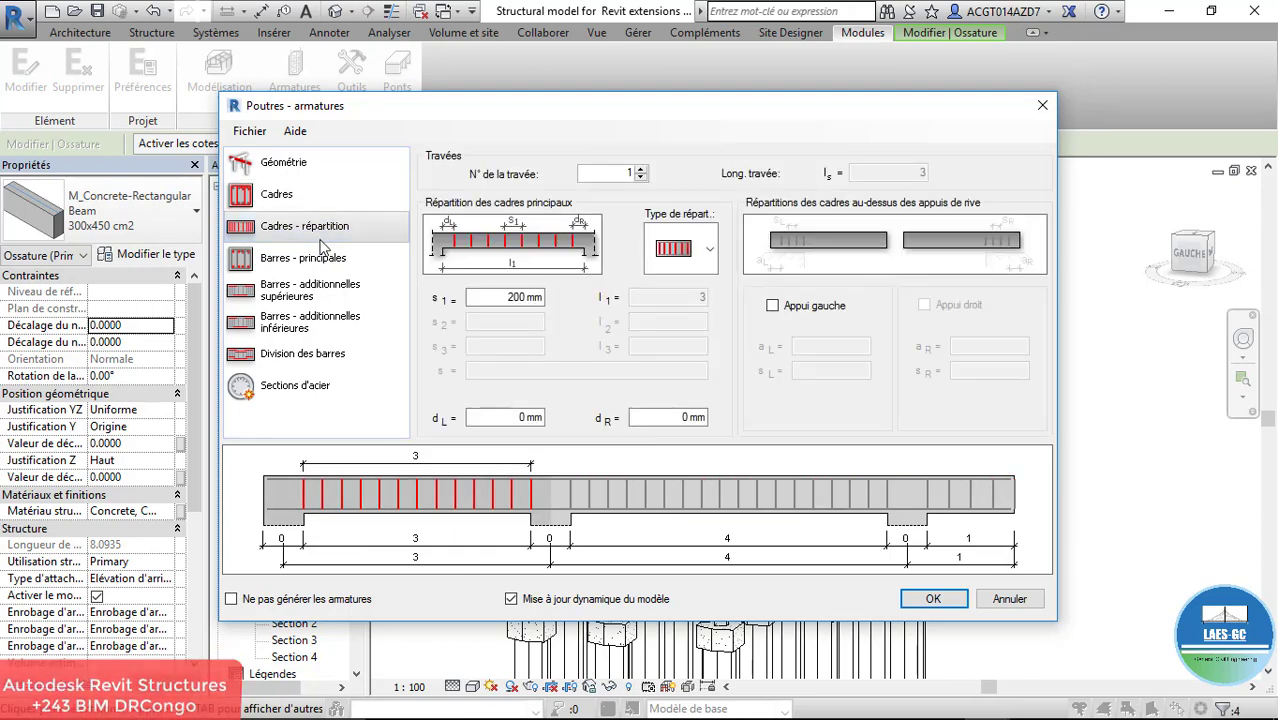
Set the main lower and upper bars to Standard - 180 deg. hooks with 2 bars each
{"action": "left_click", "coordinate": [316, 258]}
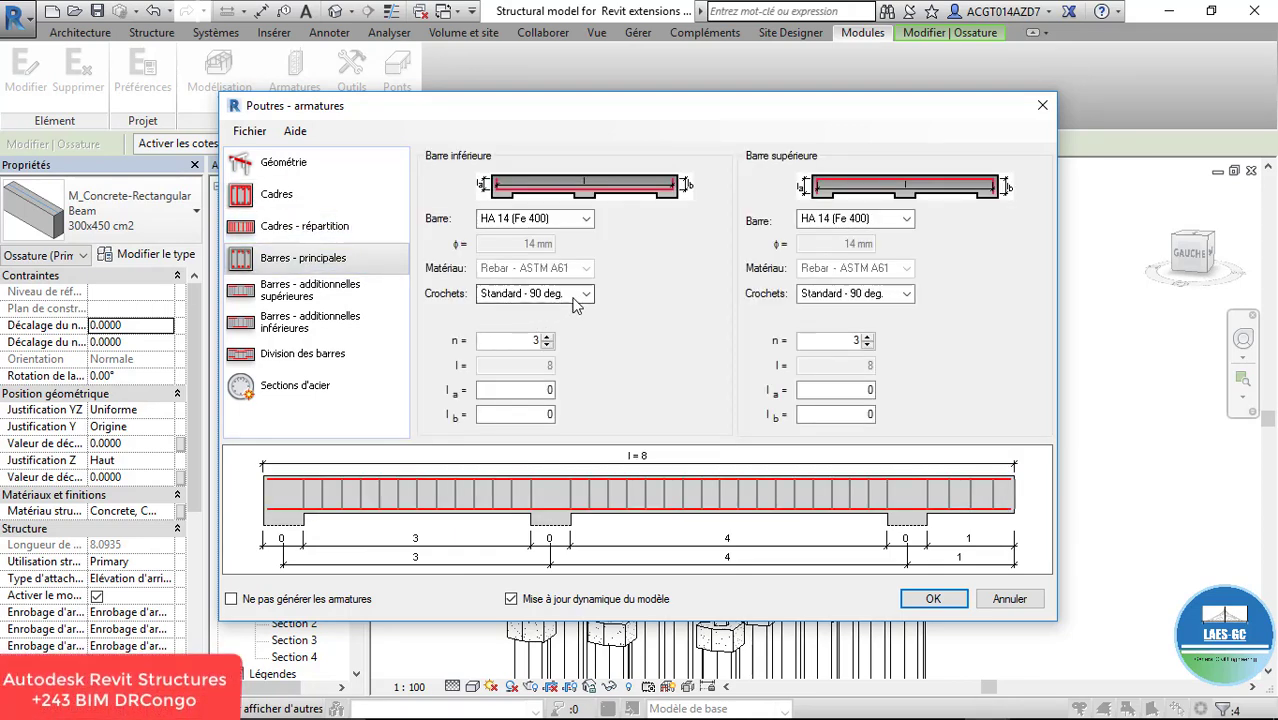
{"action": "left_click", "coordinate": [580, 296]}
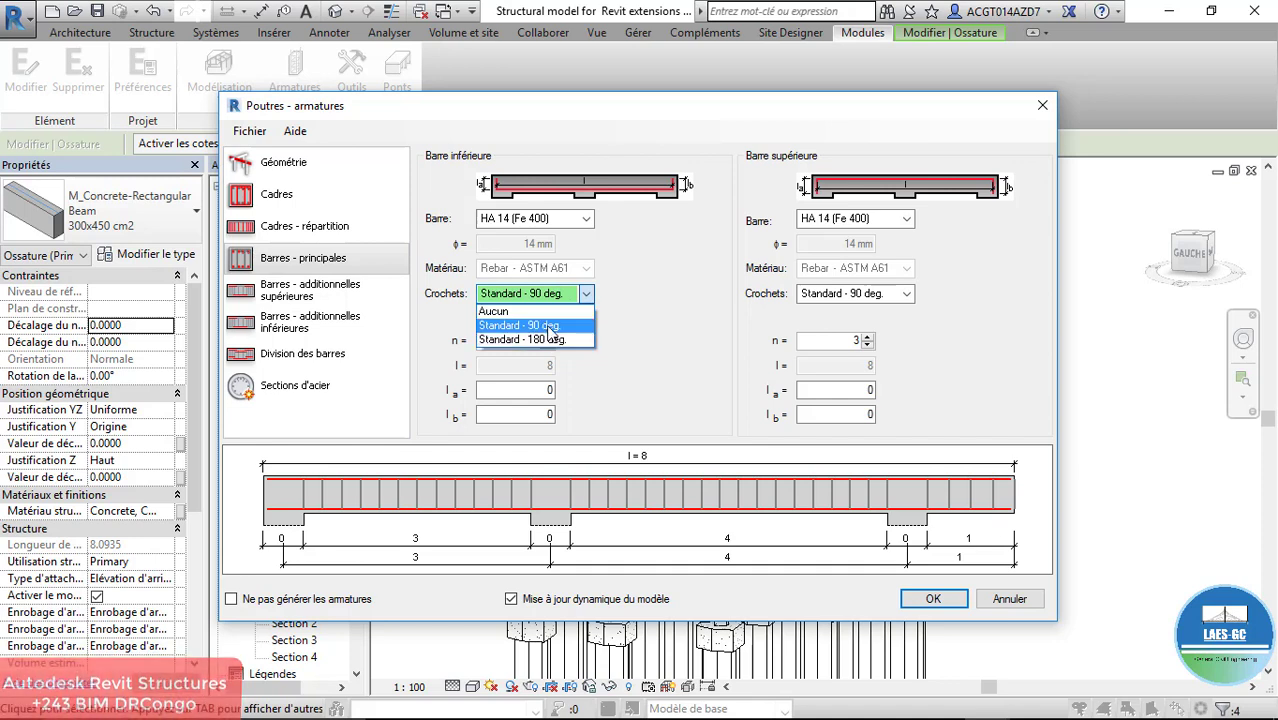
{"action": "left_click", "coordinate": [540, 340]}
{"action": "left_click", "coordinate": [905, 294]}
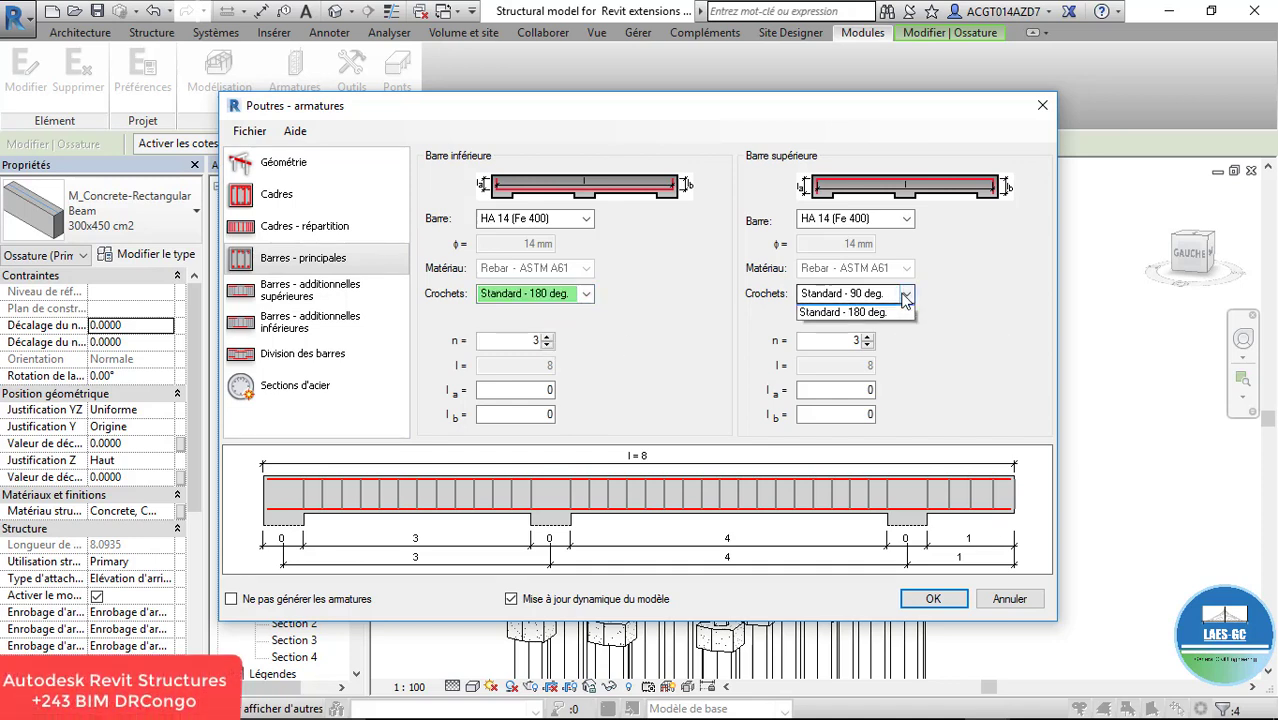
{"action": "left_click", "coordinate": [843, 340]}
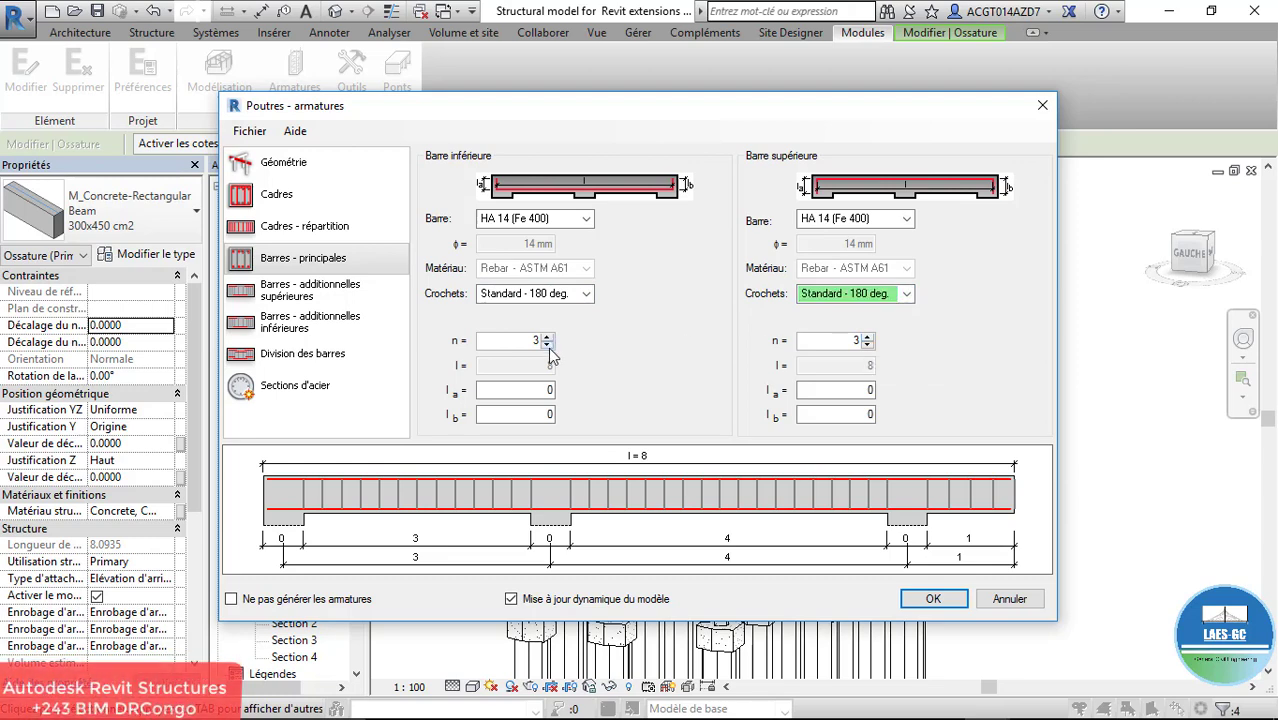
{"action": "left_click", "coordinate": [547, 345]}
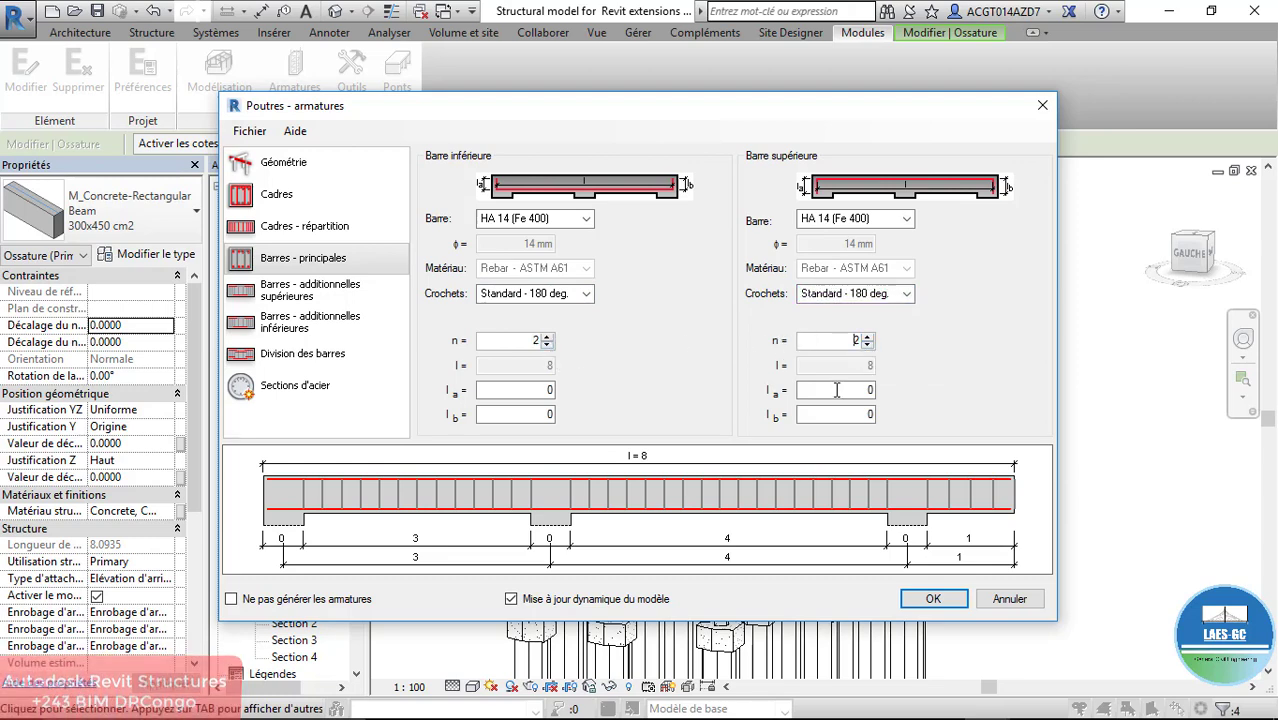
Review the additional upper and lower bar settings, generate the reinforcement in the selected beams and inspect it at the lowest beam's end
{"action": "left_click", "coordinate": [308, 290]}
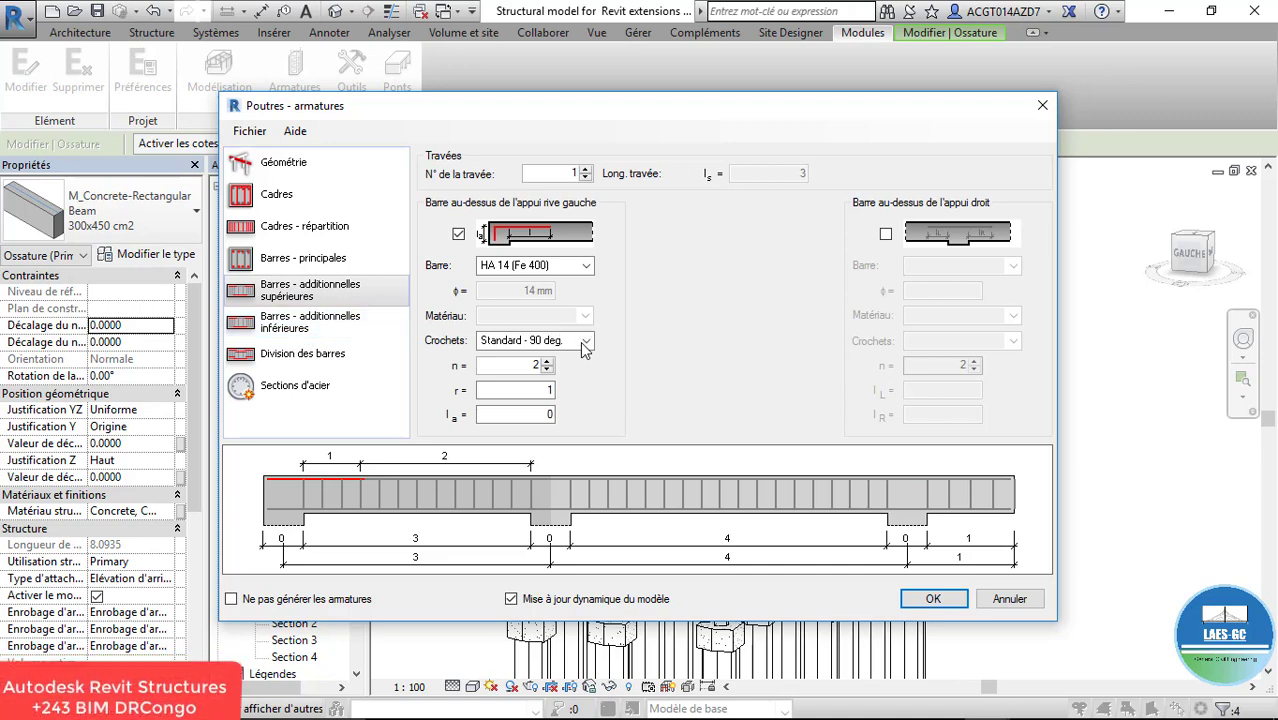
{"action": "left_click", "coordinate": [324, 332]}
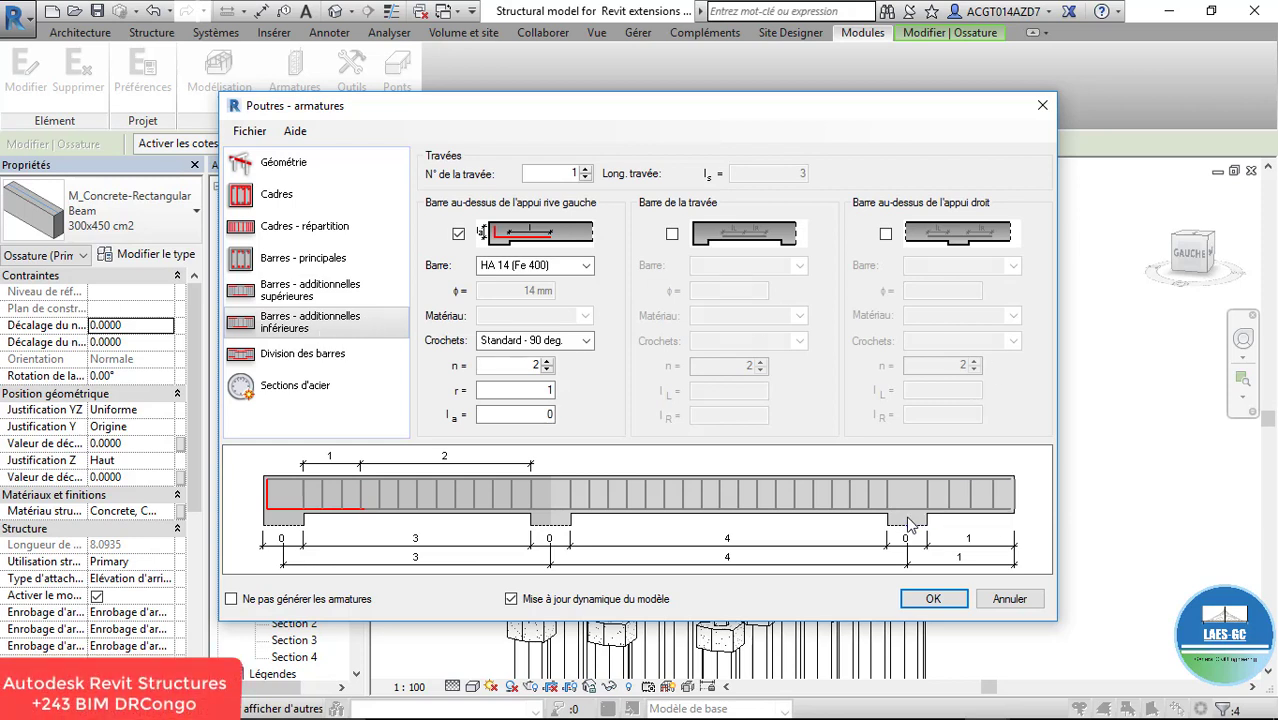
{"action": "left_click", "coordinate": [919, 603]}
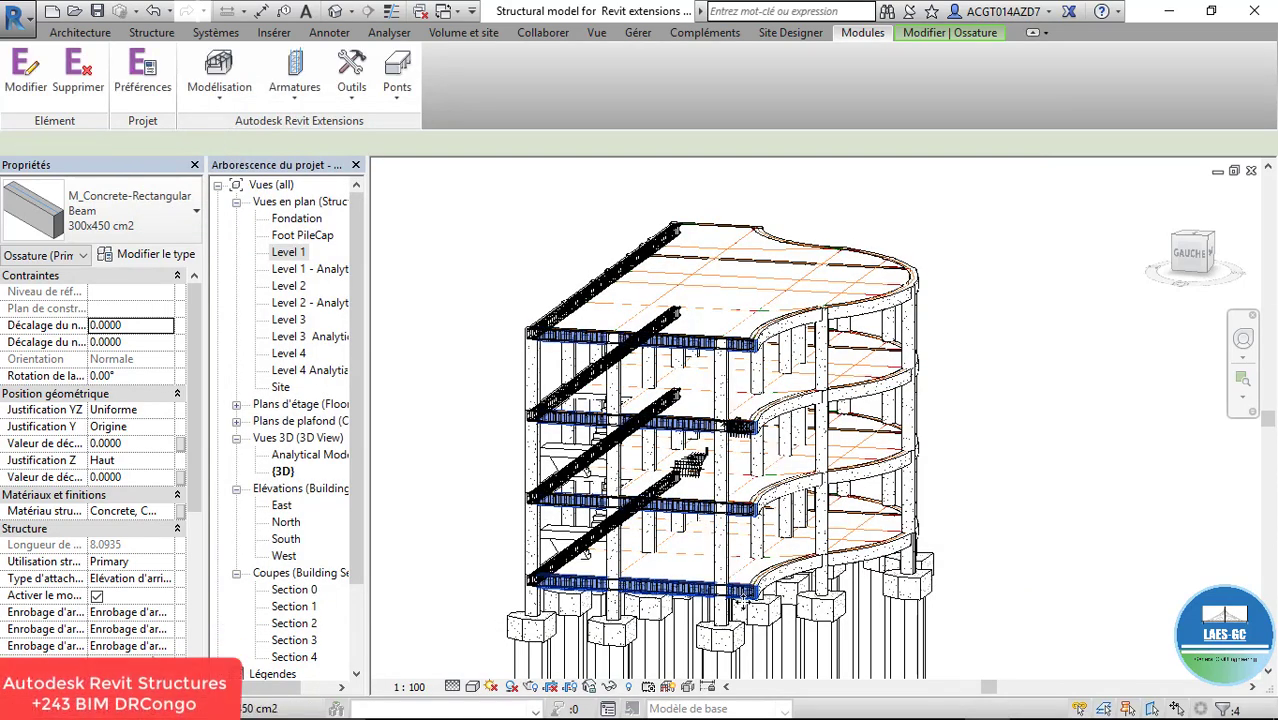
{"action": "scroll", "coordinate": [745, 590], "scroll_direction": "up", "scroll_amount": 8}
{"action": "scroll", "coordinate": [757, 548], "scroll_direction": "down", "scroll_amount": 2}
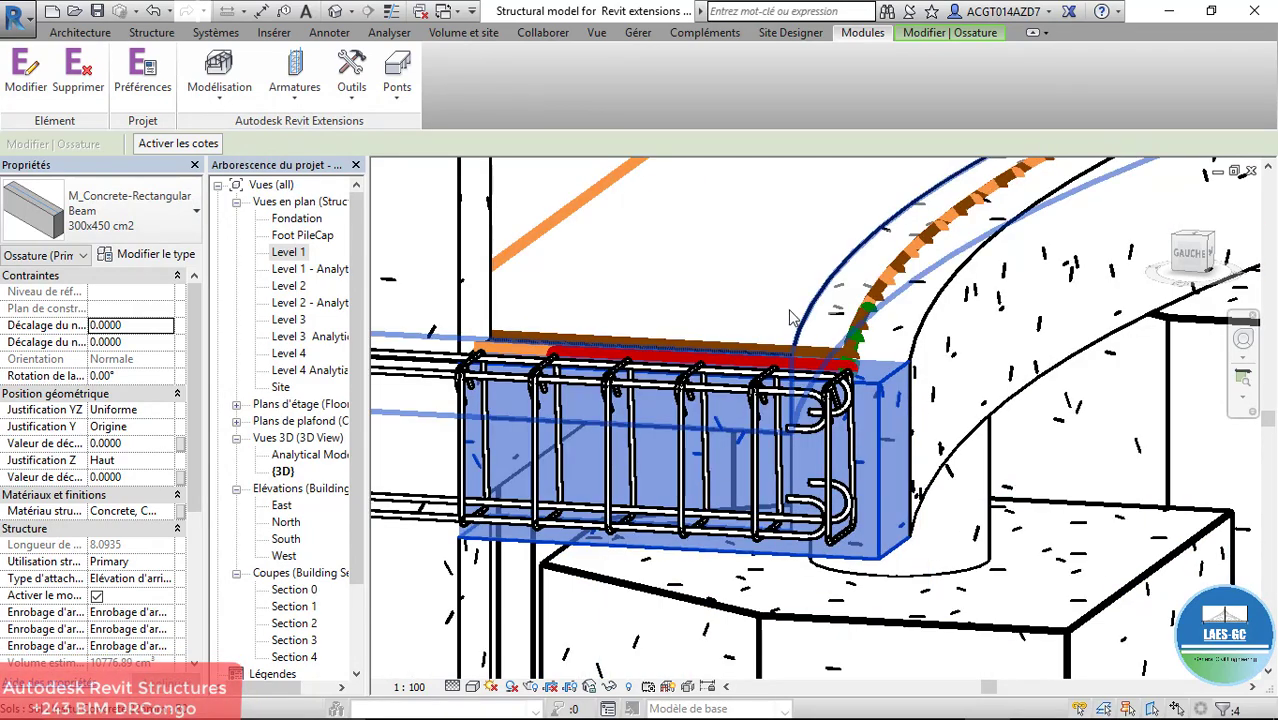
{"action": "scroll", "coordinate": [1097, 414], "scroll_direction": "down", "scroll_amount": 4}
{"action": "scroll", "coordinate": [1097, 414], "scroll_direction": "down", "scroll_amount": 3}
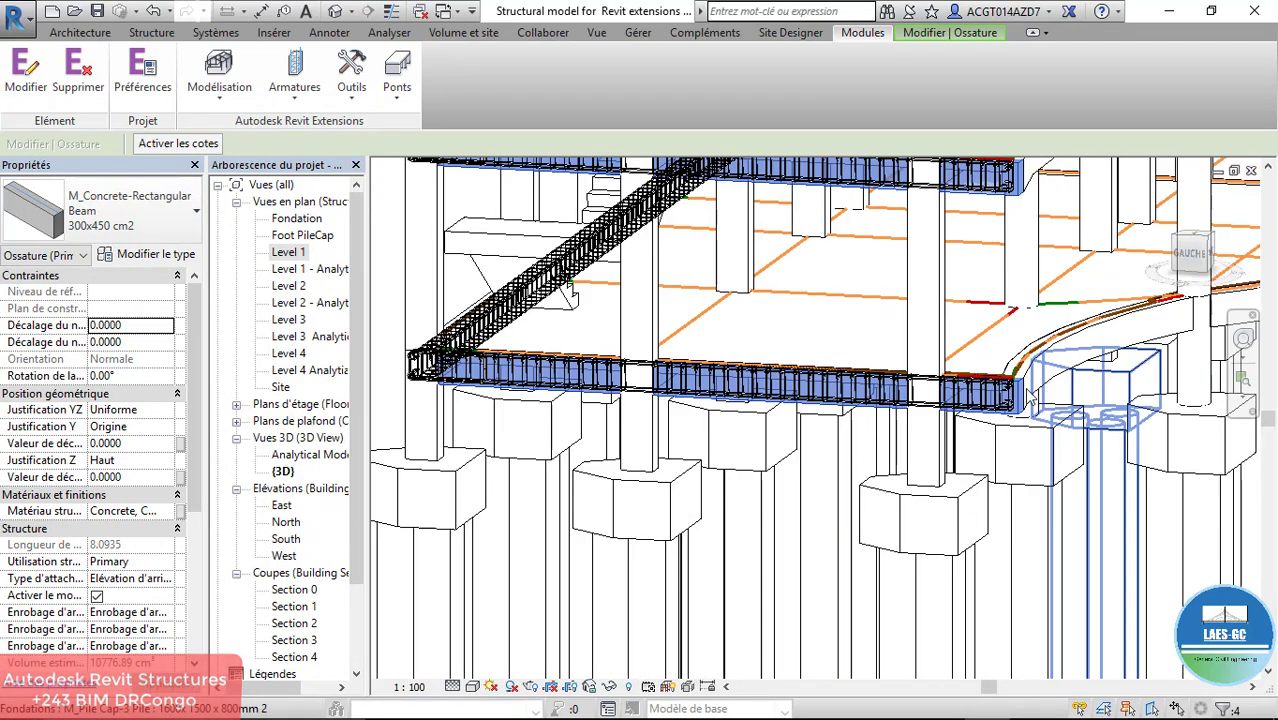
Inspect the generated stirrups and hooked bars where the rear-facade and left-facade beams meet at the lowest level
{"action": "scroll", "coordinate": [493, 380], "scroll_direction": "up", "scroll_amount": 6}
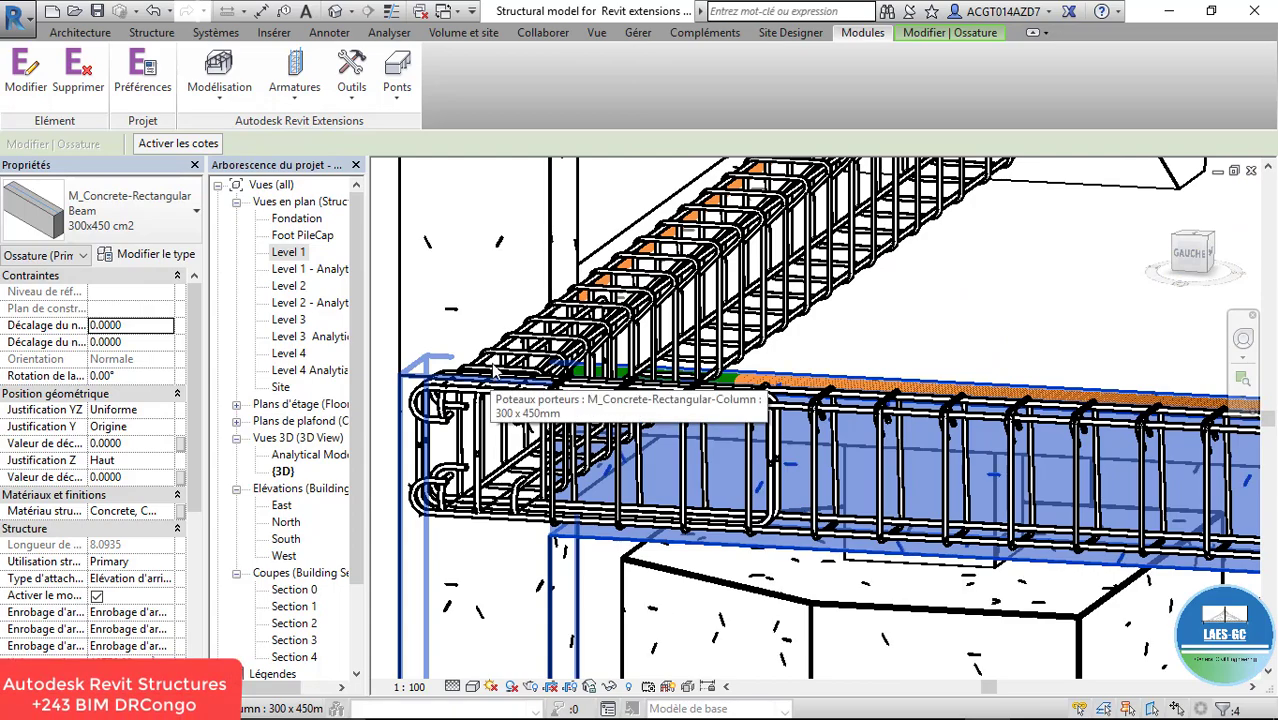
{"action": "scroll", "coordinate": [600, 378], "scroll_direction": "up", "scroll_amount": 6}
{"action": "scroll", "coordinate": [600, 378], "scroll_direction": "down", "scroll_amount": 6}
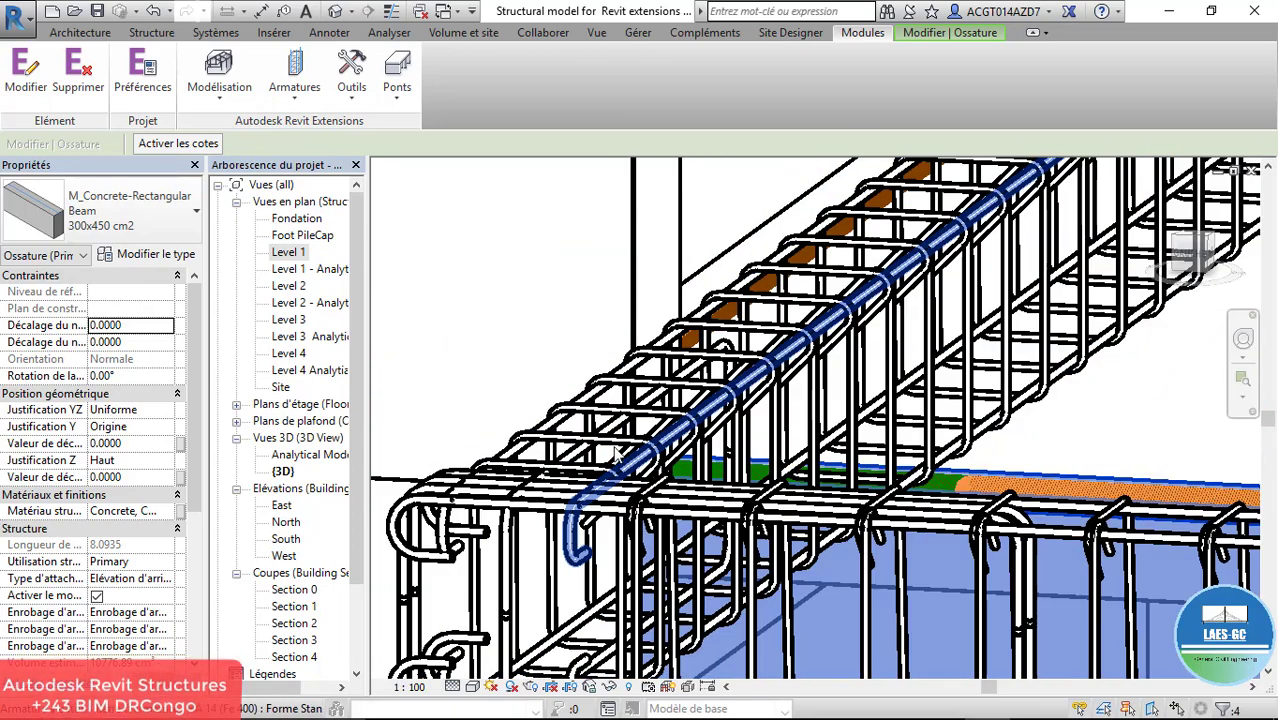
{"action": "scroll", "coordinate": [770, 378], "scroll_direction": "down", "scroll_amount": 3}
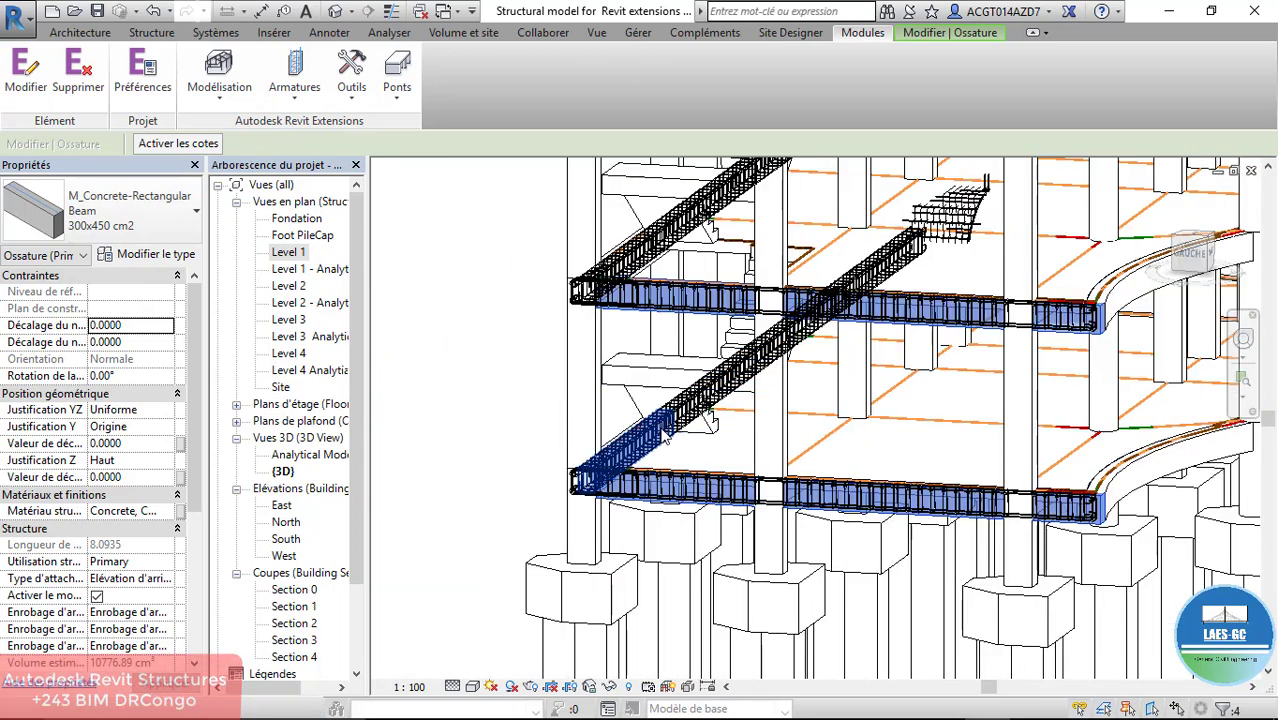
{"action": "middle_click_drag", "start_coordinate": [762, 378], "coordinate": [697, 430], "text": "shift"}
{"action": "scroll", "coordinate": [698, 424], "scroll_direction": "up", "scroll_amount": 10}
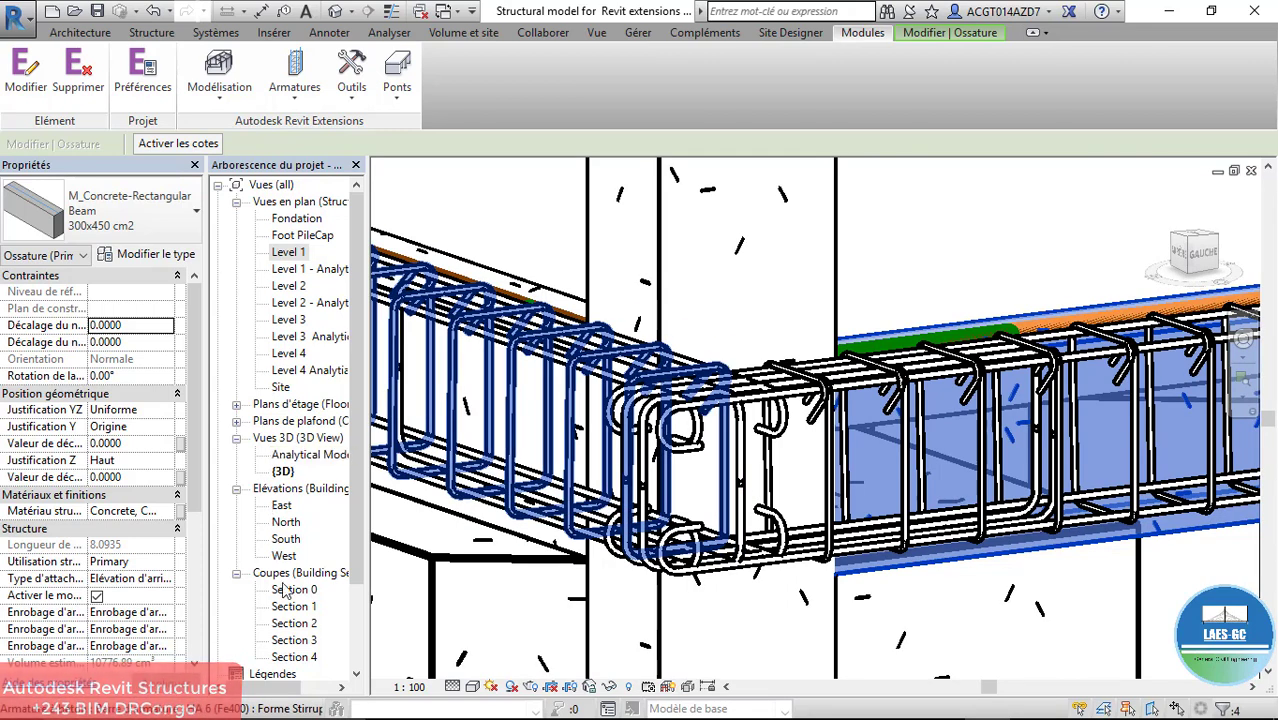
Examine the beam bars and their end hooks in the Section 4 view and return to the 3D view
{"action": "double_click", "coordinate": [298, 659]}
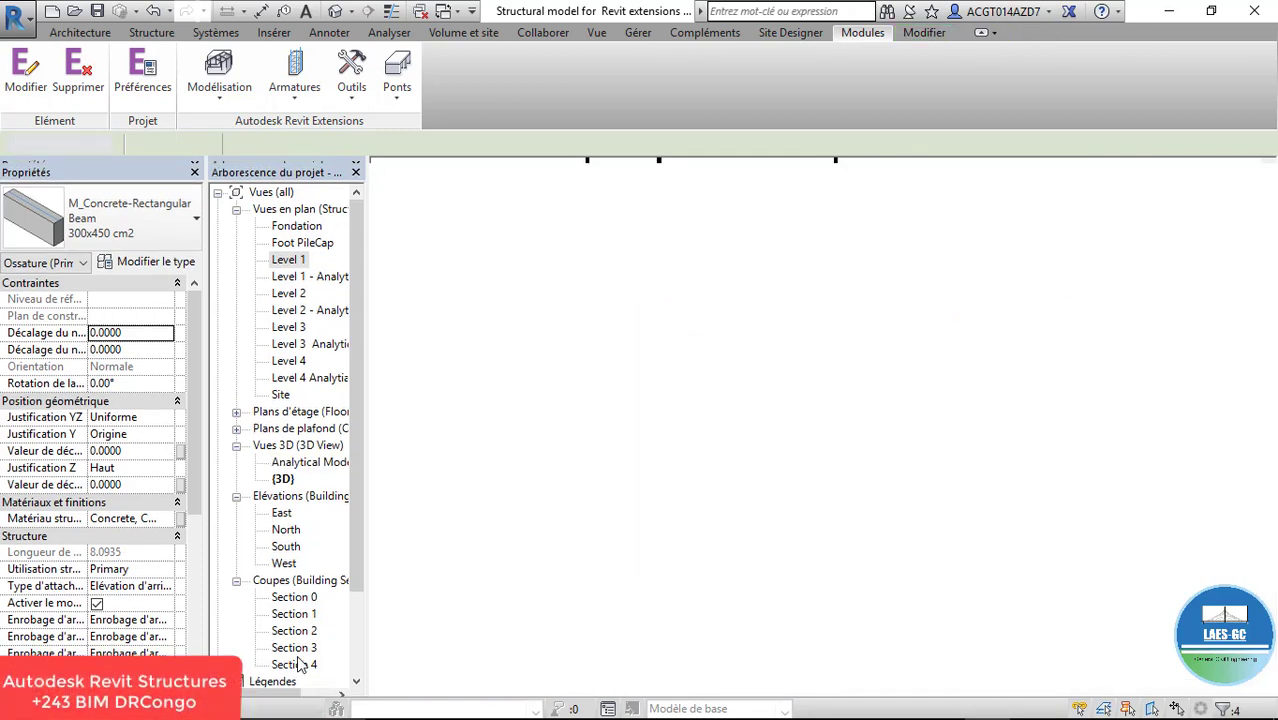
{"action": "scroll", "coordinate": [659, 561], "scroll_direction": "up", "scroll_amount": 5}
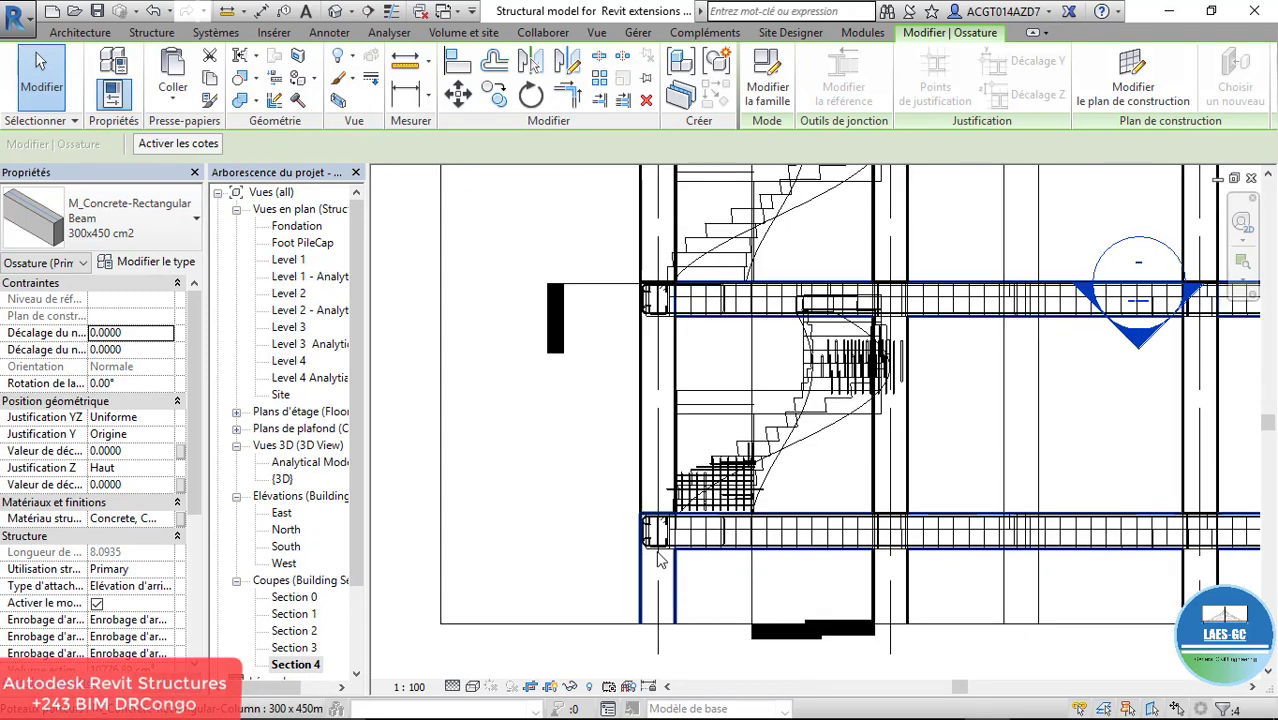
{"action": "scroll", "coordinate": [659, 545], "scroll_direction": "up", "scroll_amount": 5}
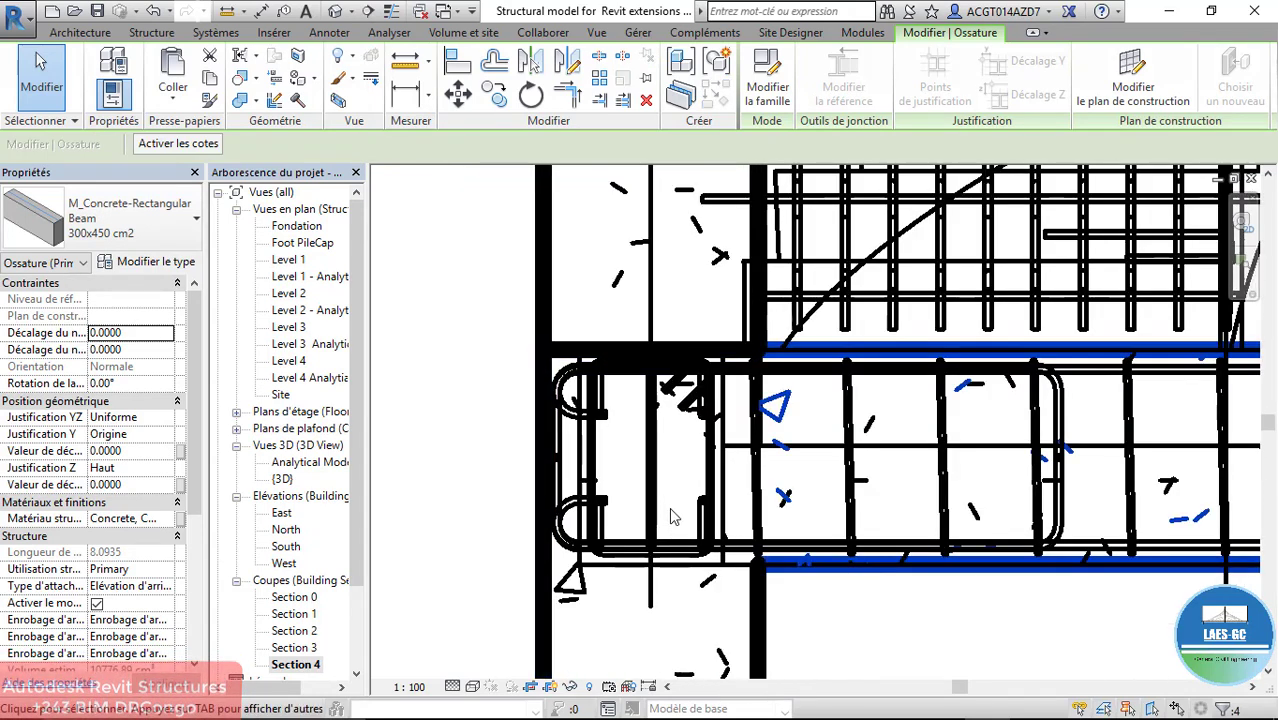
{"action": "left_click", "coordinate": [566, 450]}
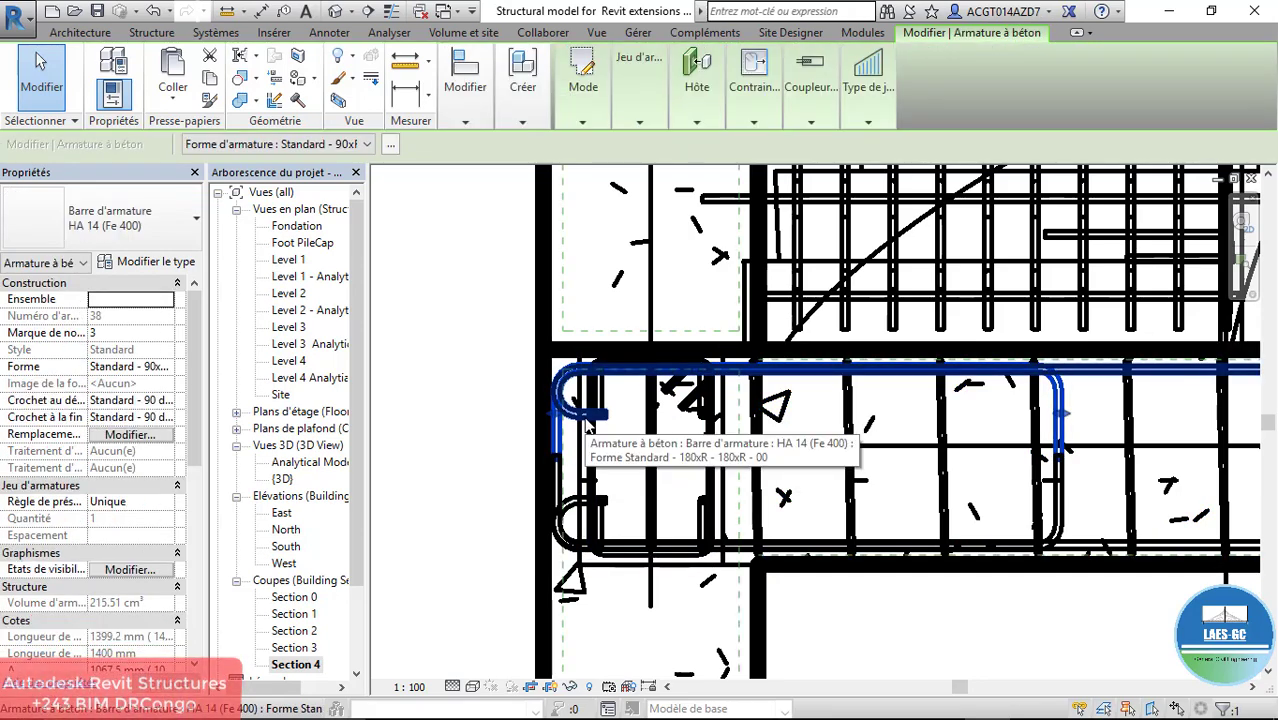
{"action": "scroll", "coordinate": [588, 428], "scroll_direction": "down", "scroll_amount": 6}
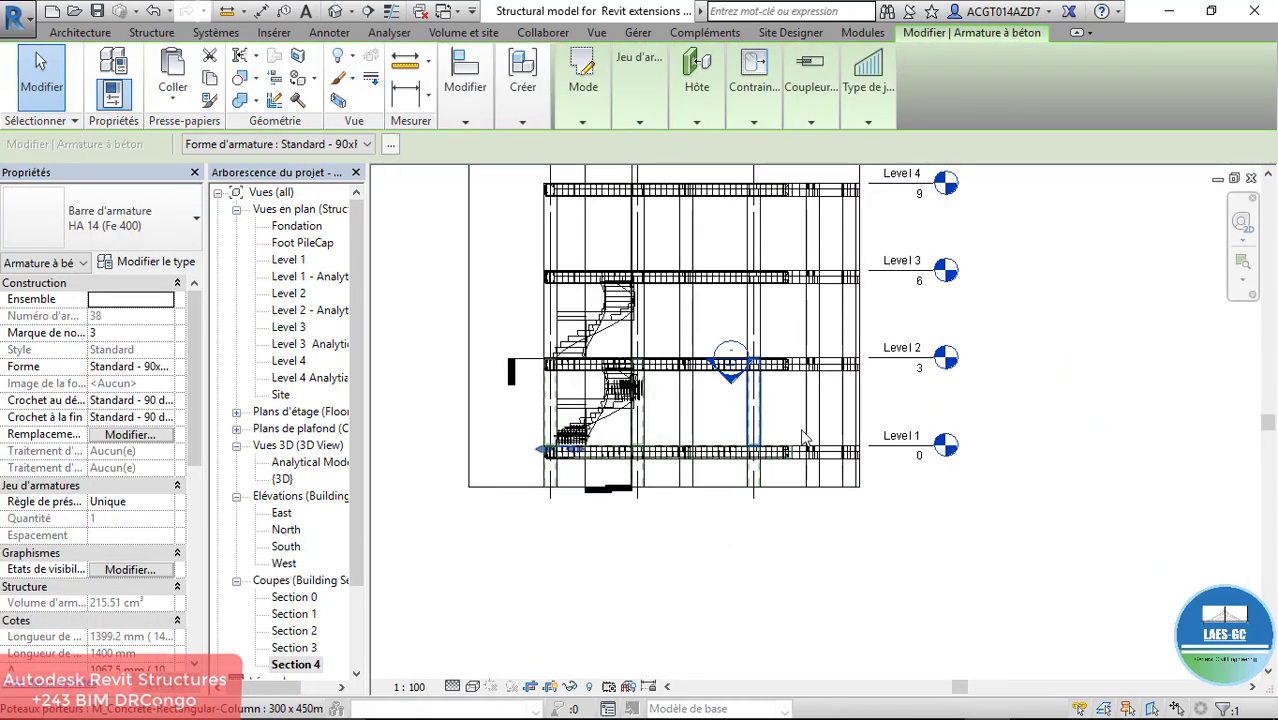
{"action": "scroll", "coordinate": [840, 365], "scroll_direction": "up", "scroll_amount": 6}
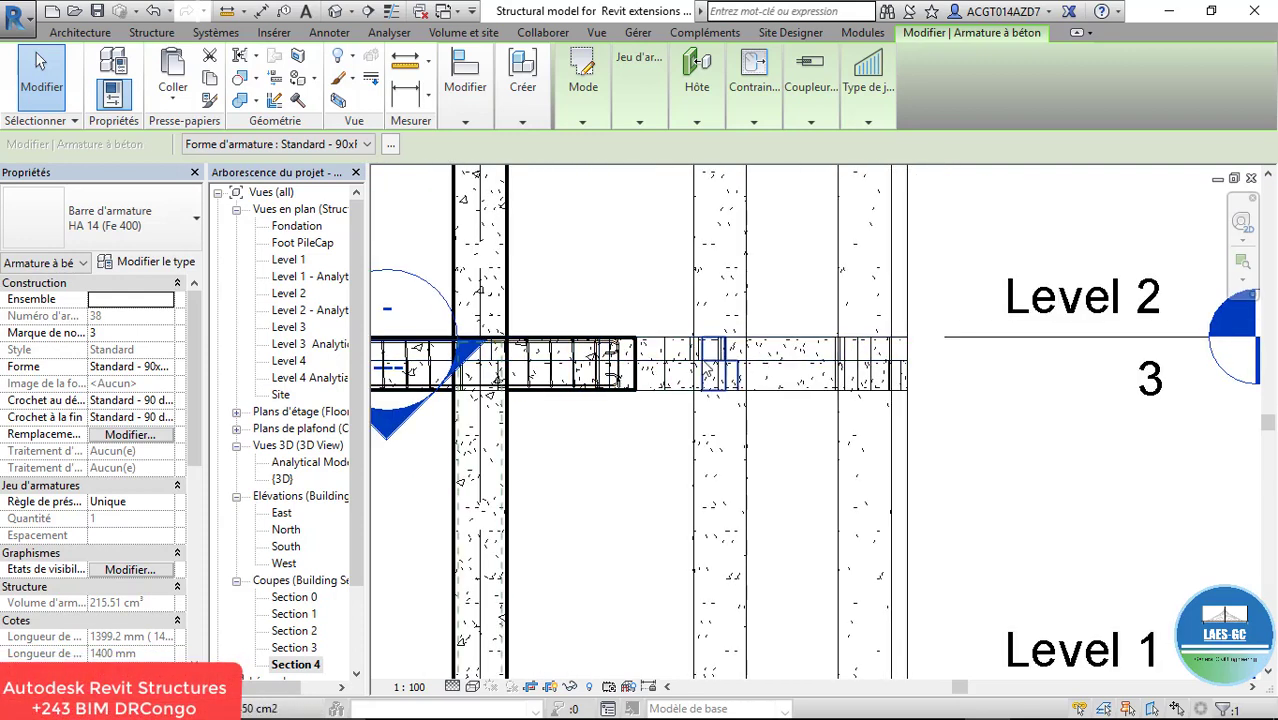
{"action": "scroll", "coordinate": [700, 400], "scroll_direction": "down", "scroll_amount": 2}
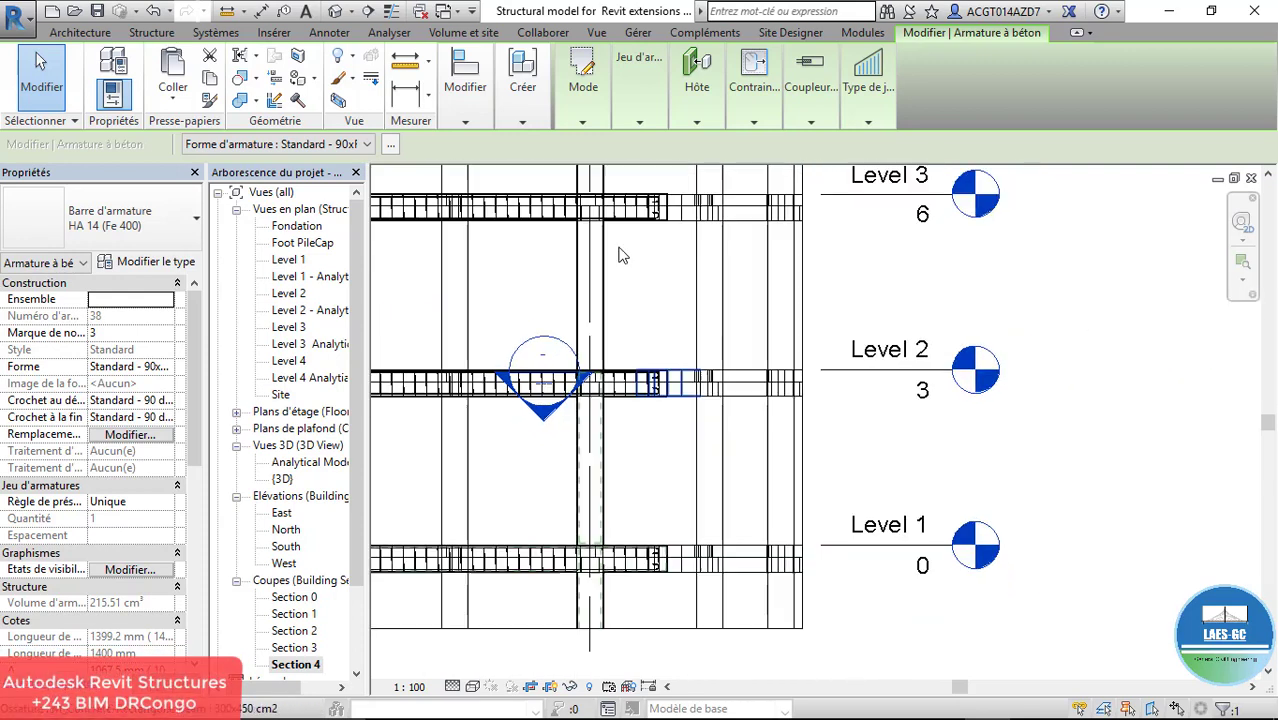
{"action": "key", "text": "Escape"}
{"action": "scroll", "coordinate": [722, 395], "scroll_direction": "down", "scroll_amount": 8}
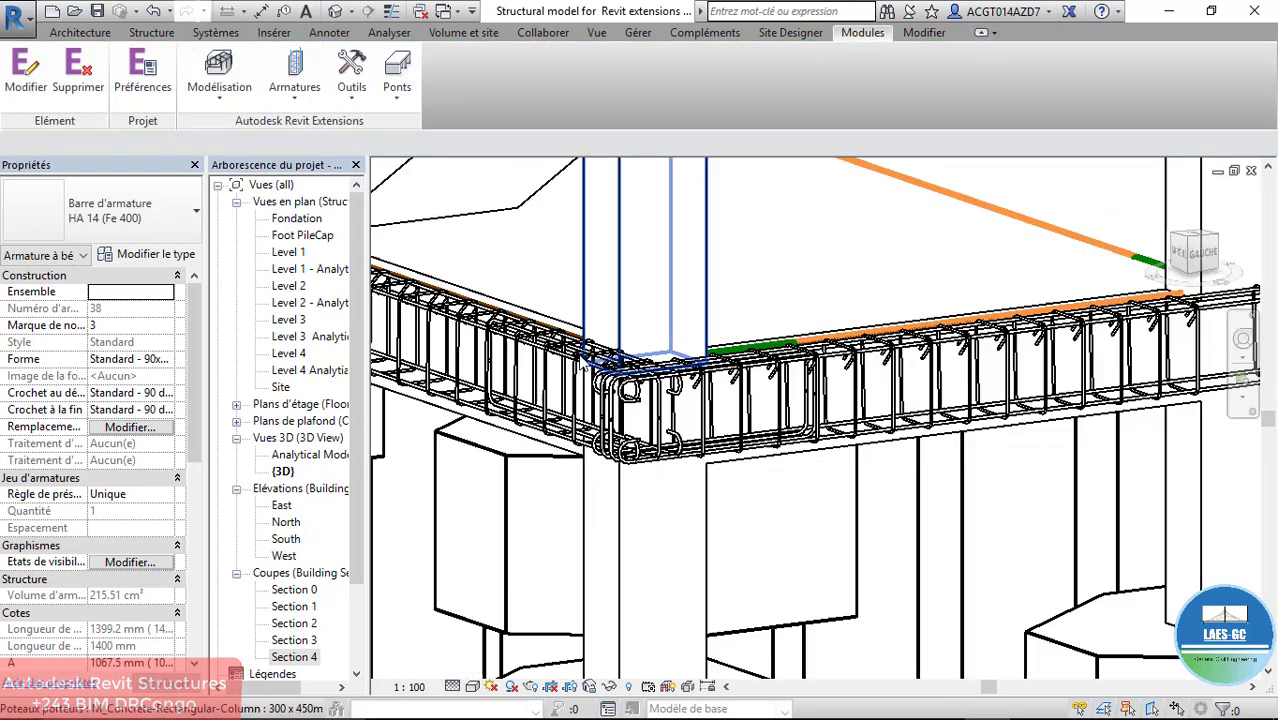
Select the short straight 300x450 beams of the right facade on all four levels
{"action": "middle_click_drag", "start_coordinate": [722, 395], "coordinate": [521, 435], "text": "shift"}
{"action": "scroll", "coordinate": [580, 428], "scroll_direction": "down", "scroll_amount": 5}
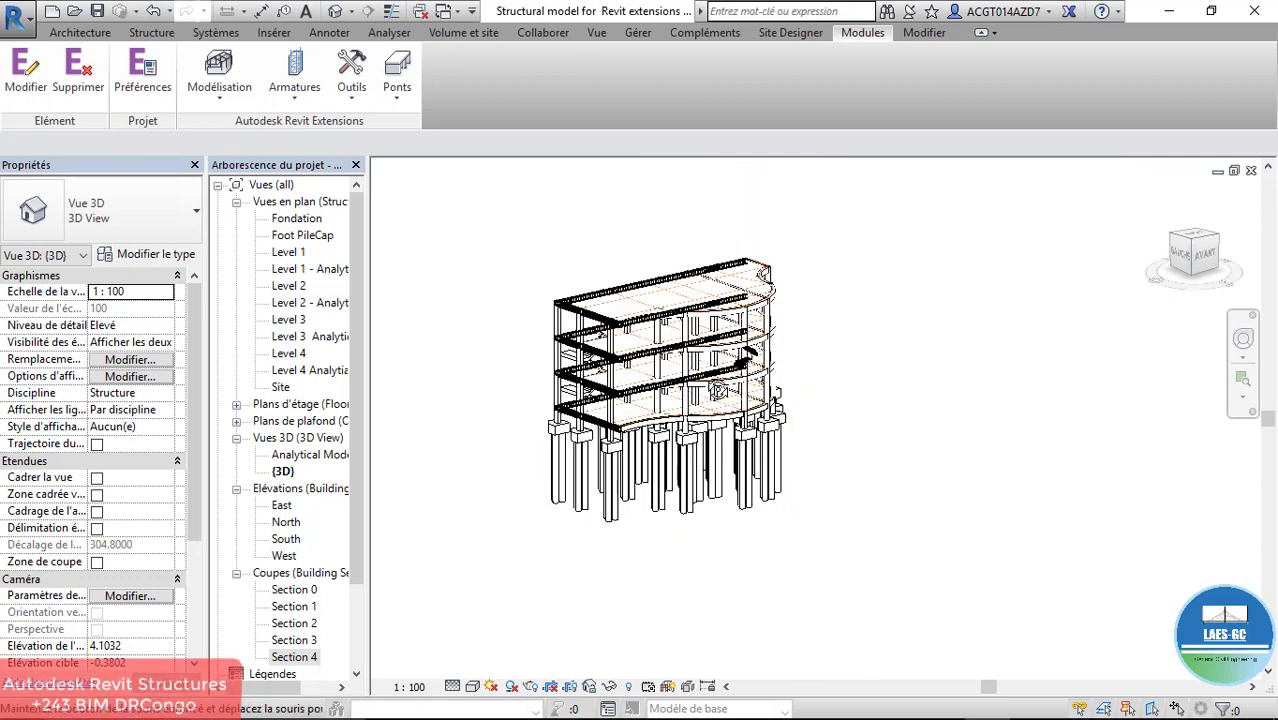
{"action": "middle_click_drag", "start_coordinate": [718, 390], "coordinate": [580, 394], "text": "shift"}
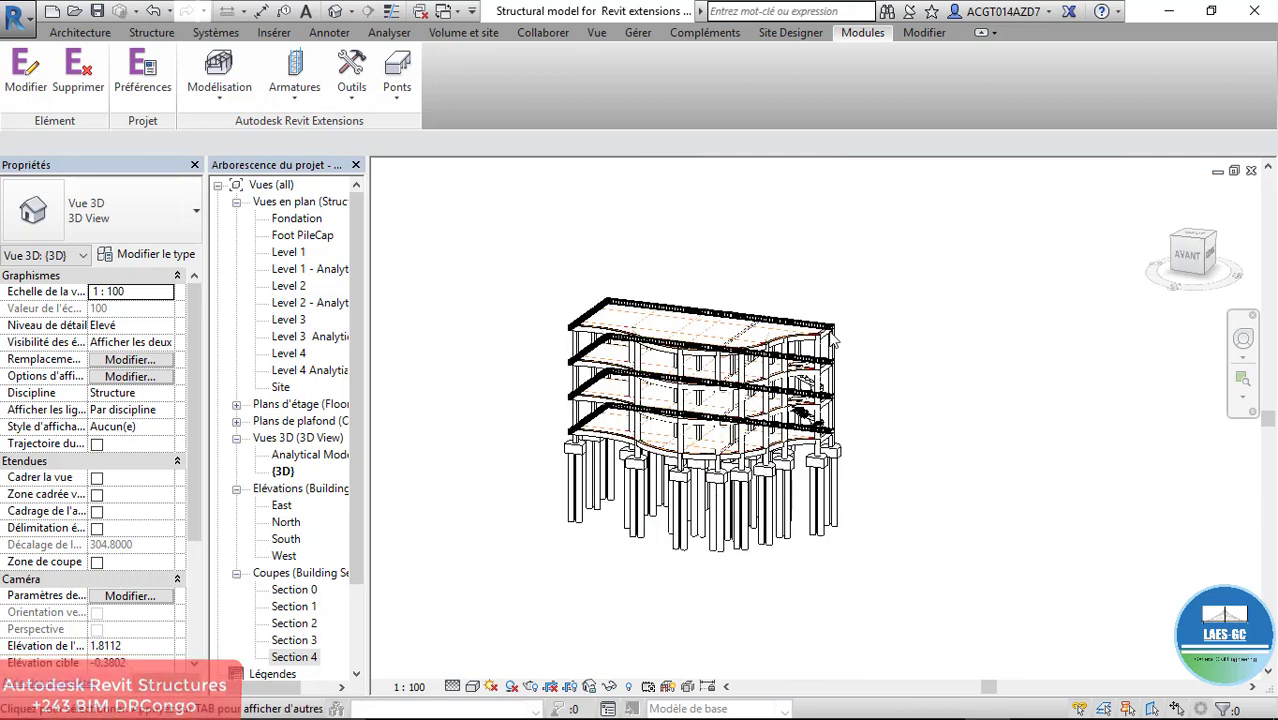
{"action": "scroll", "coordinate": [821, 331], "scroll_direction": "up", "scroll_amount": 3}
{"action": "scroll", "coordinate": [804, 297], "scroll_direction": "down", "scroll_amount": 2}
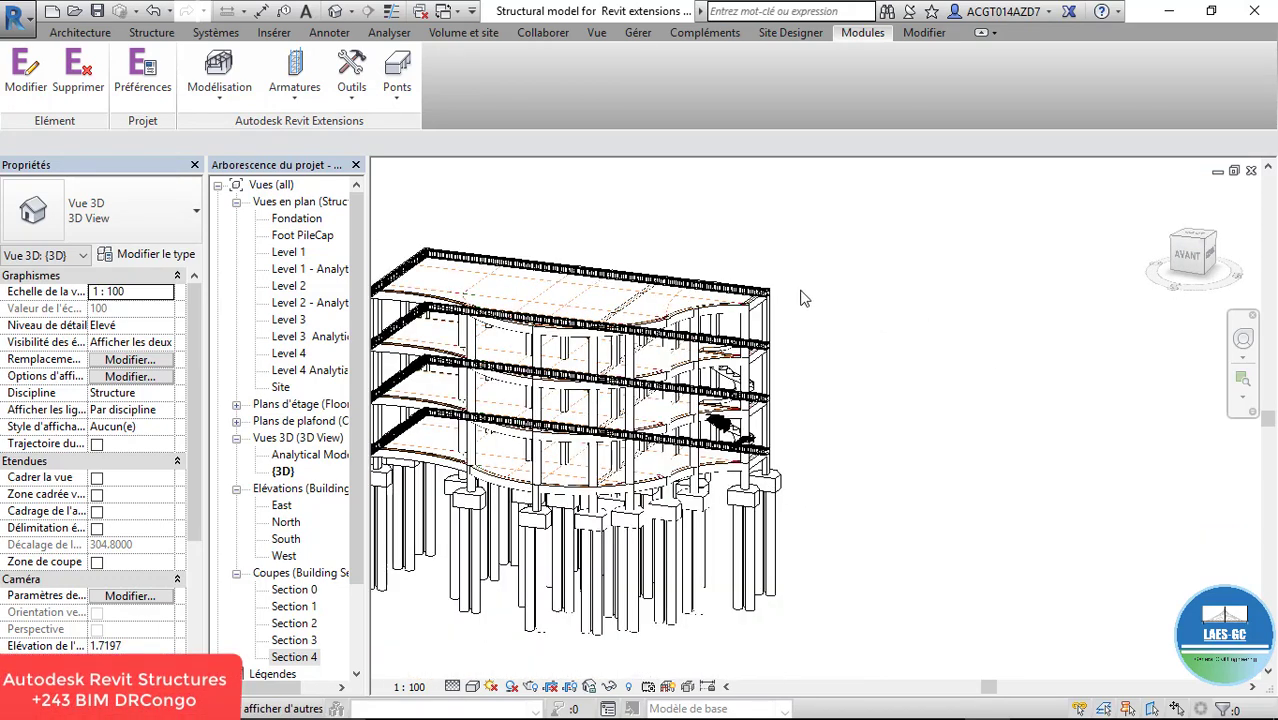
{"action": "middle_click_drag", "start_coordinate": [740, 368], "coordinate": [626, 480], "text": "shift"}
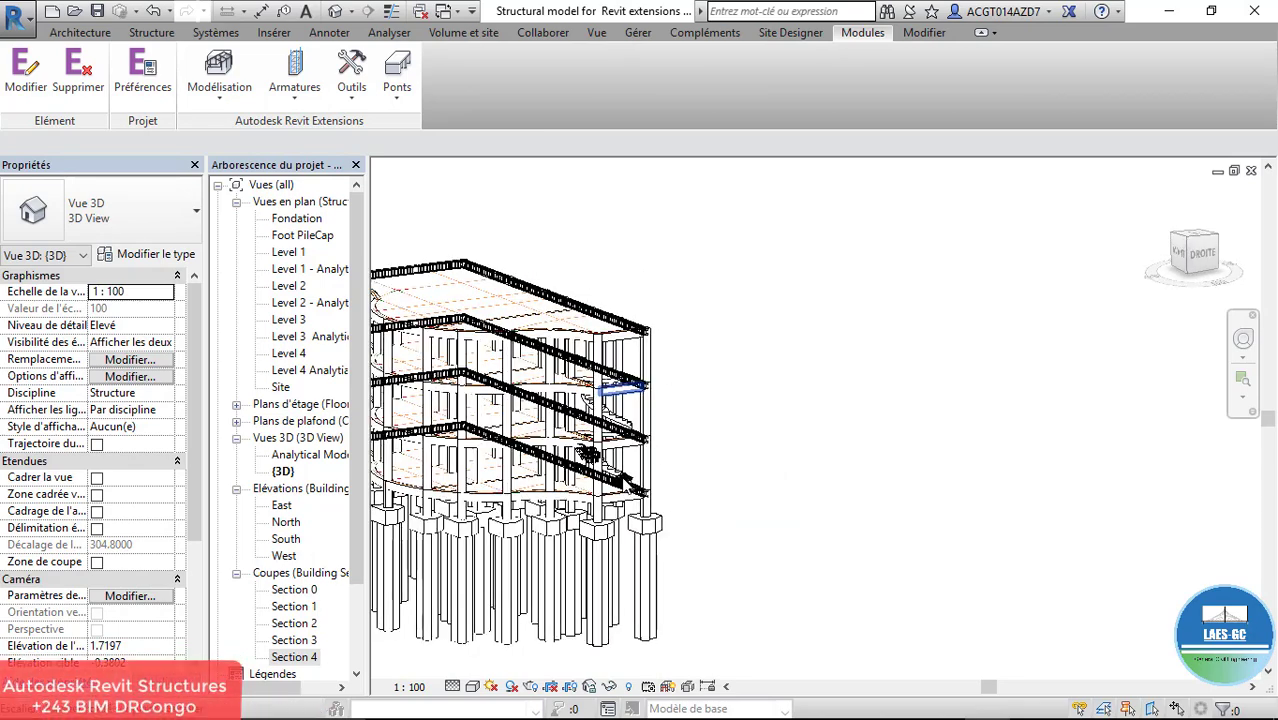
{"action": "scroll", "coordinate": [628, 482], "scroll_direction": "up", "scroll_amount": 4}
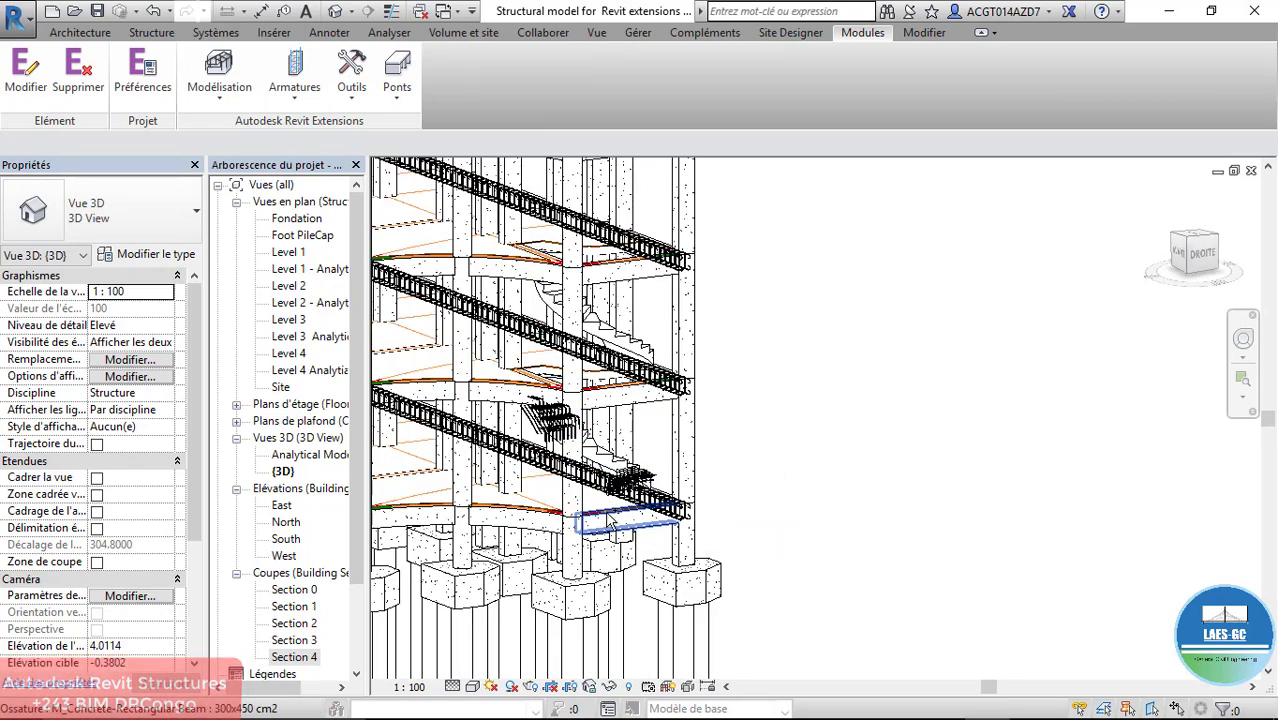
{"action": "left_click", "coordinate": [650, 526], "text": "ctrl"}
{"action": "left_click", "coordinate": [645, 403], "text": "ctrl"}
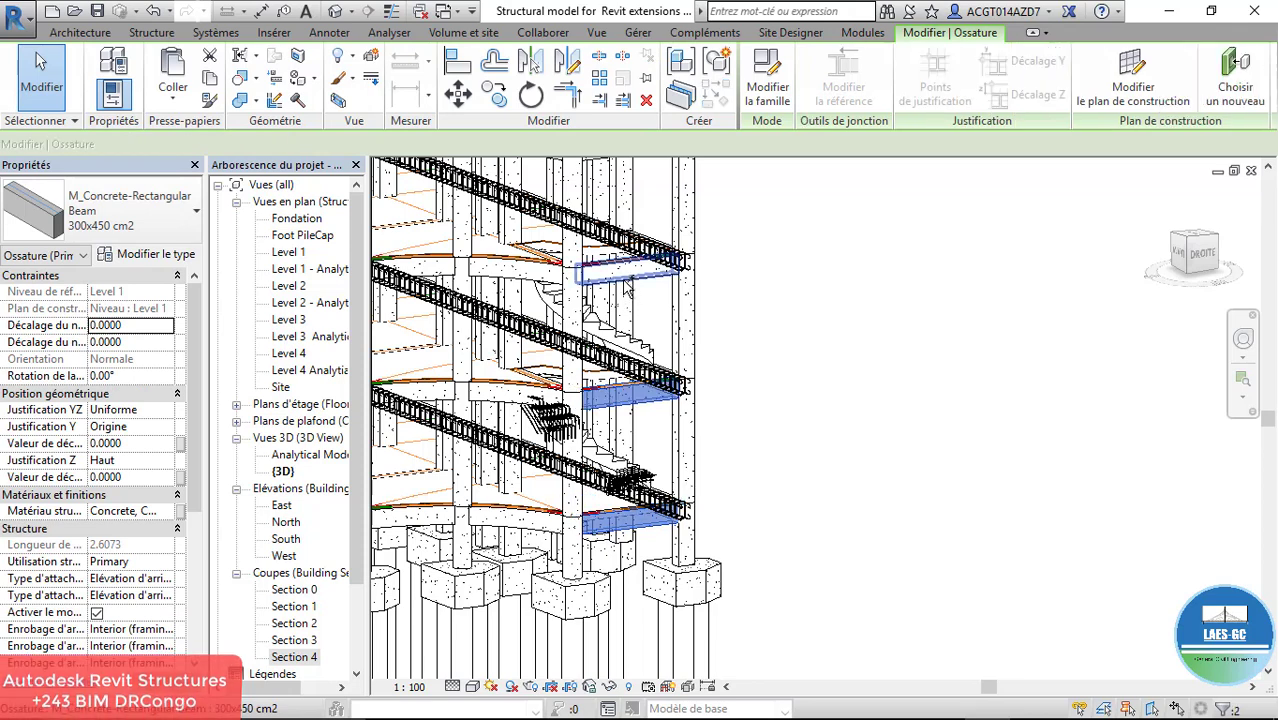
{"action": "left_click", "coordinate": [632, 279], "text": "ctrl"}
{"action": "scroll", "coordinate": [697, 474], "scroll_direction": "down", "scroll_amount": 2}
{"action": "scroll", "coordinate": [660, 330], "scroll_direction": "up", "scroll_amount": 2}
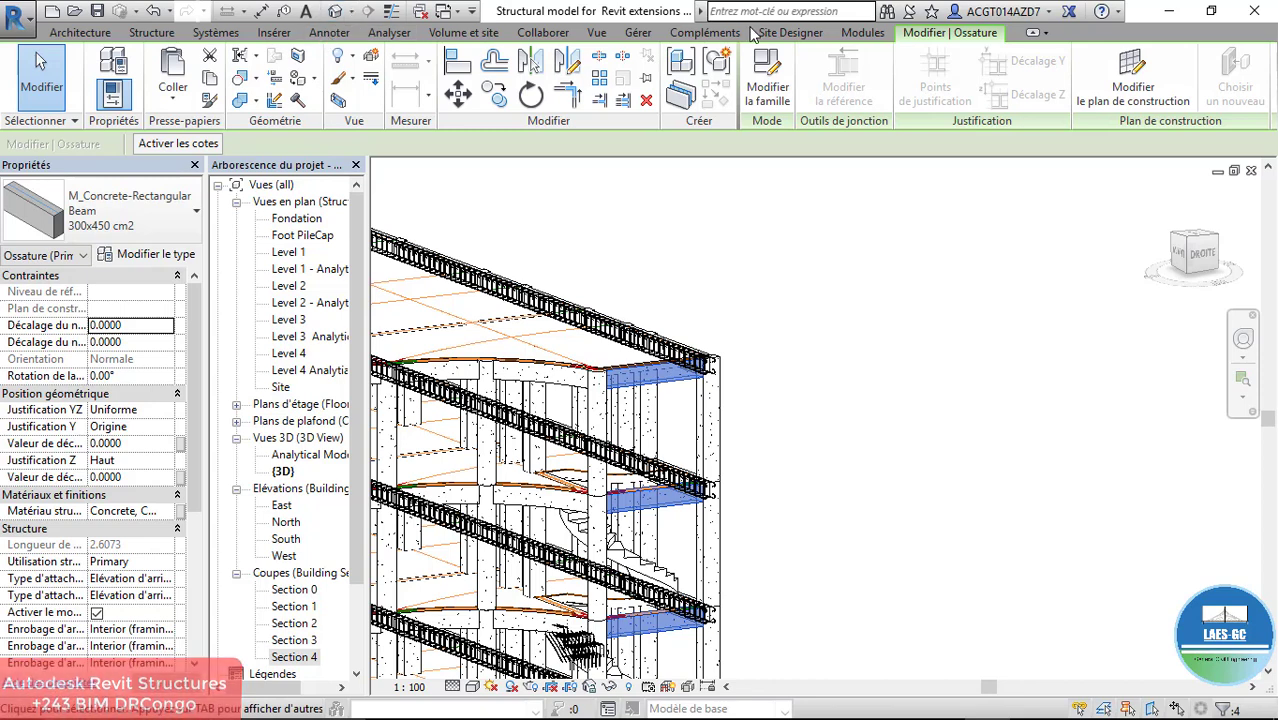
Start the Revit Extensions beam reinforcement (Poutres), set the stirrup bar to HA 6 (Fe400) and review the stirrup distribution
{"action": "left_click", "coordinate": [860, 33]}
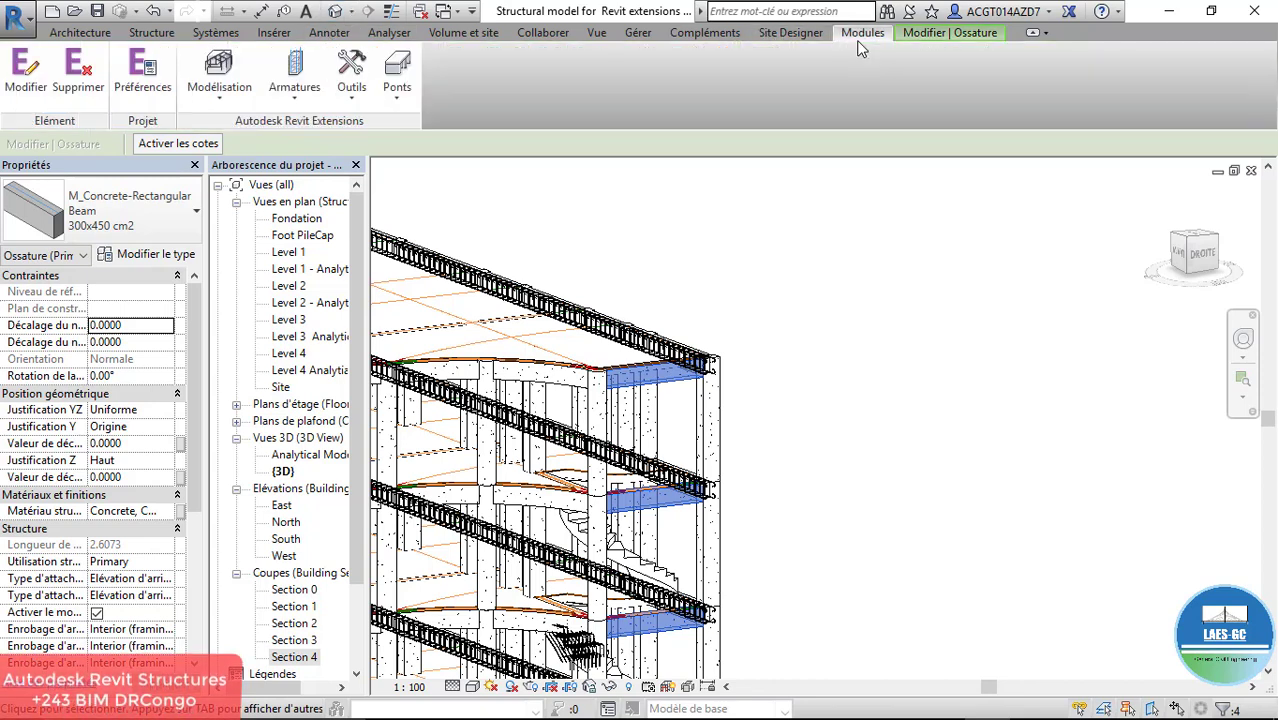
{"action": "left_click", "coordinate": [295, 92]}
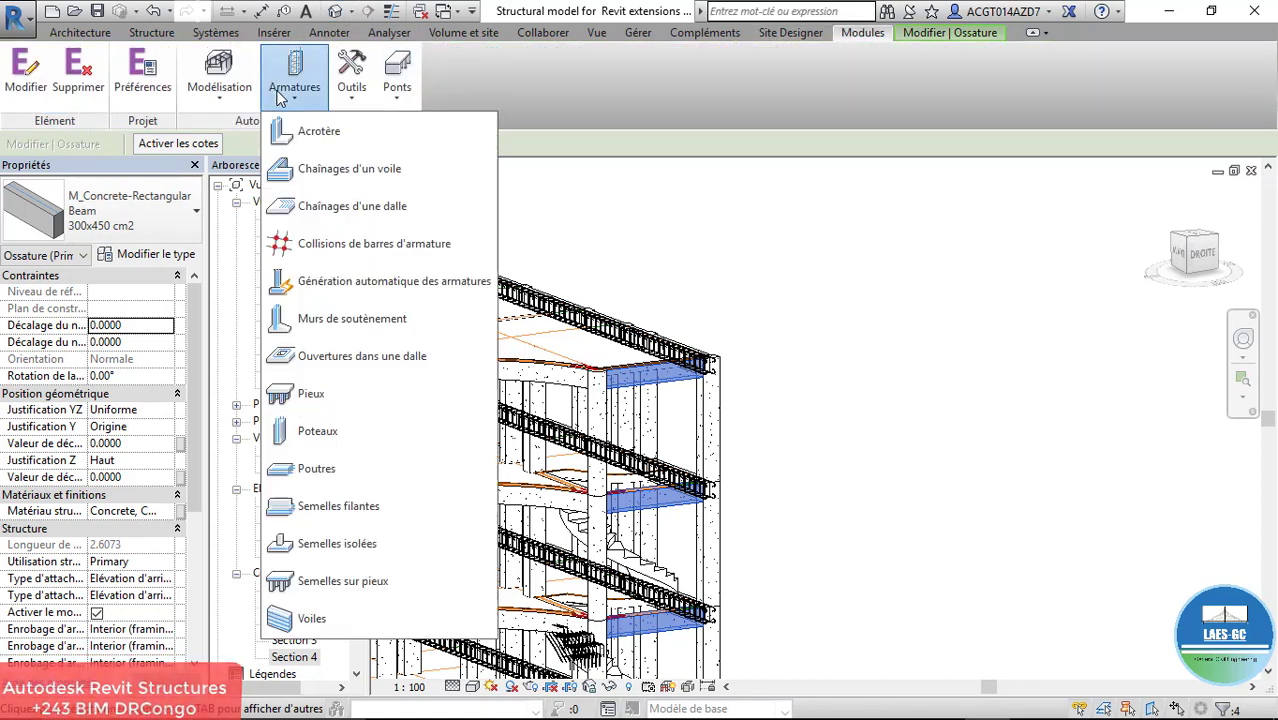
{"action": "left_click", "coordinate": [312, 470]}
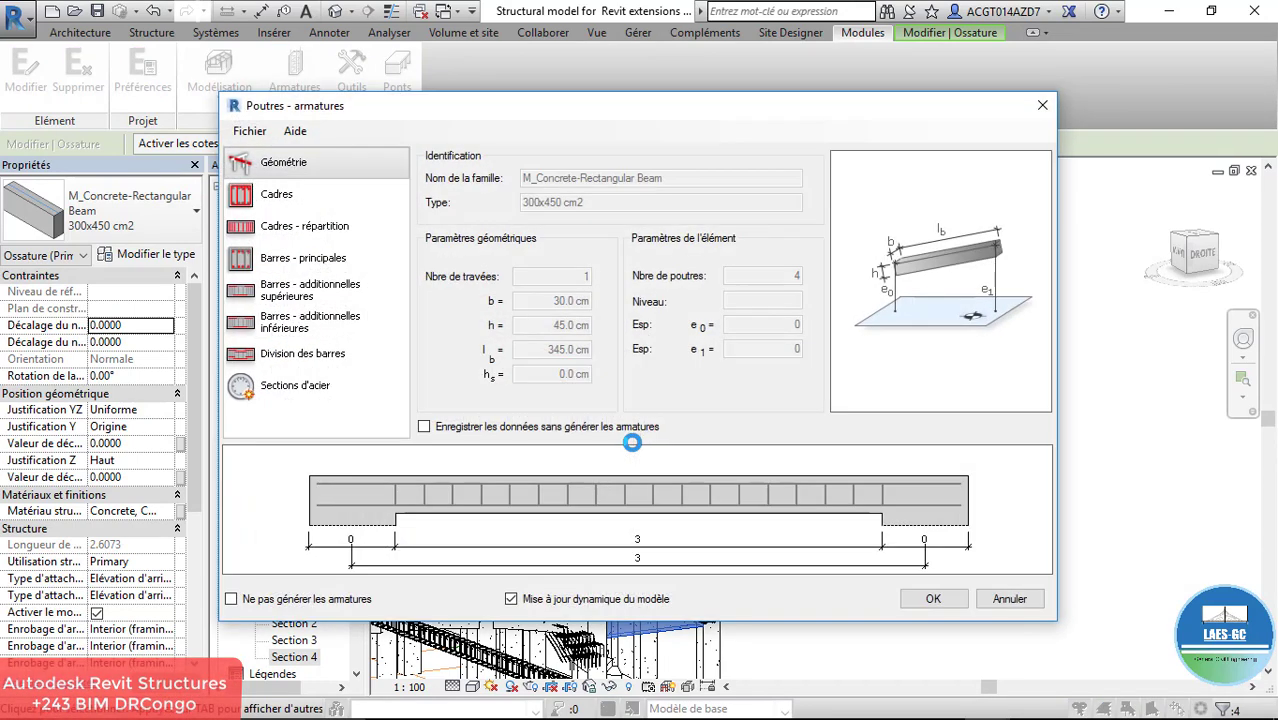
{"action": "left_click", "coordinate": [268, 197]}
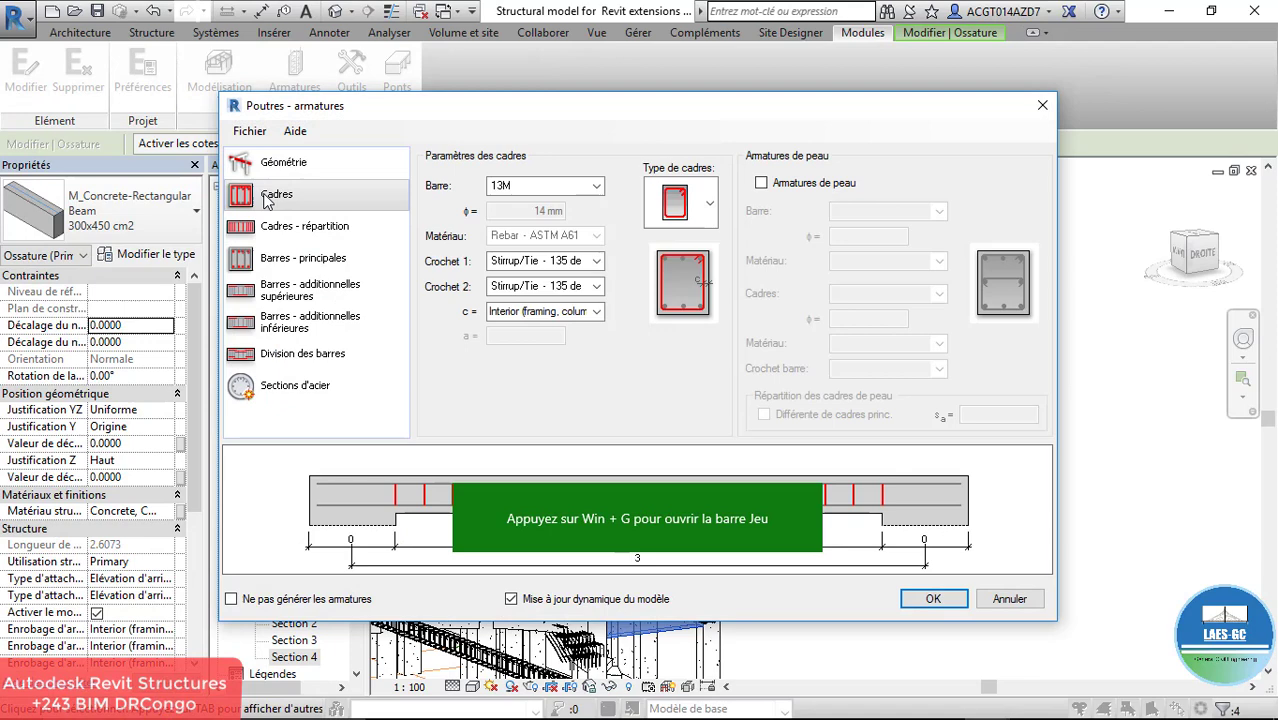
{"action": "left_click", "coordinate": [600, 188]}
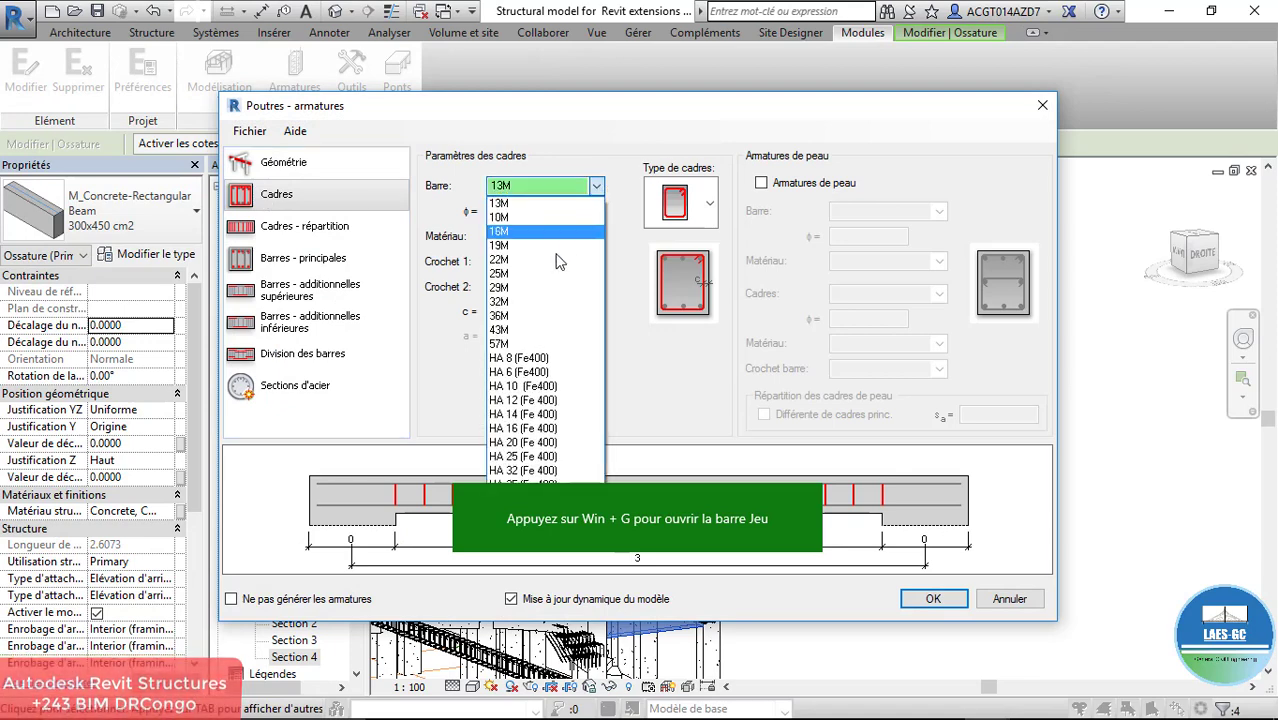
{"action": "left_click", "coordinate": [520, 372]}
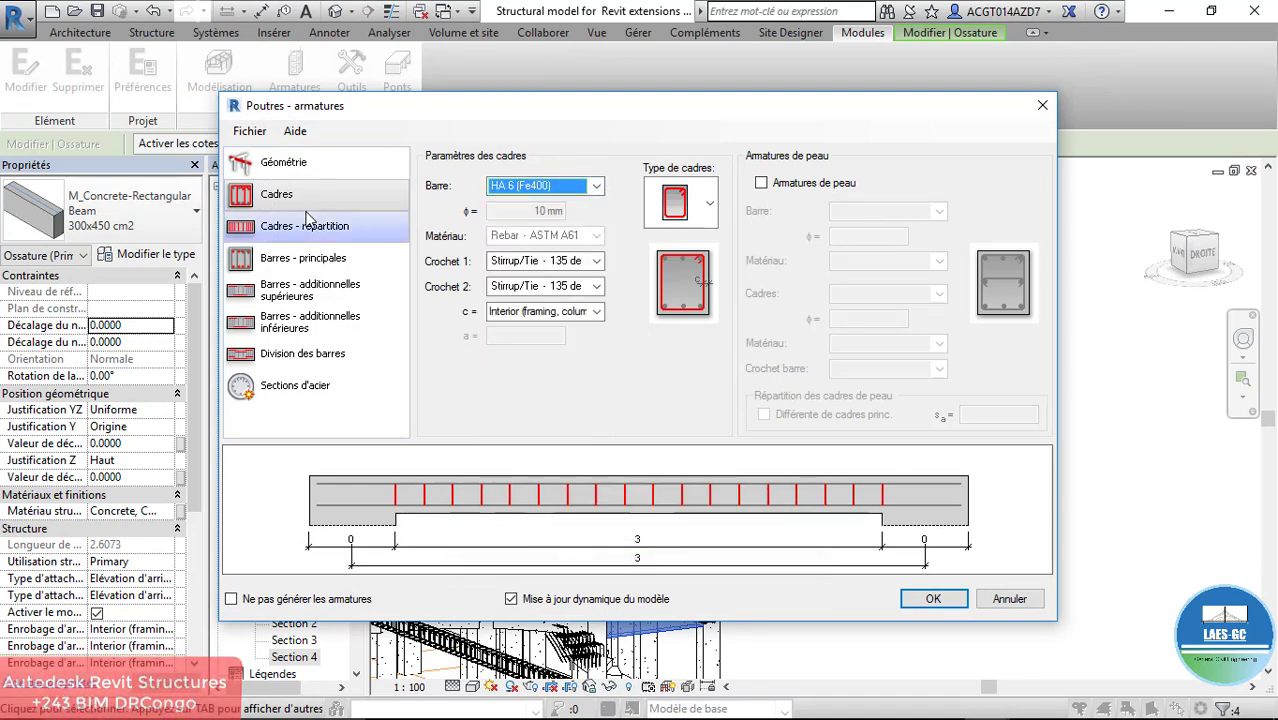
{"action": "left_click", "coordinate": [306, 234]}
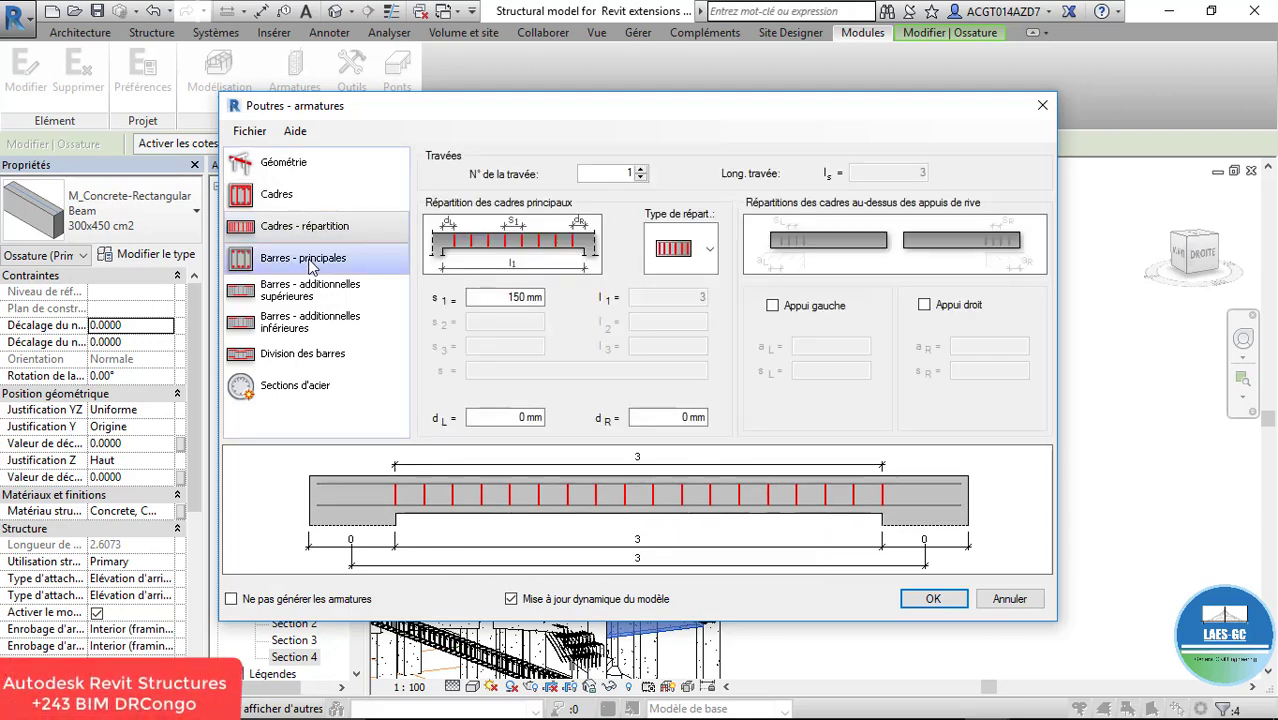
{"action": "left_click", "coordinate": [305, 262]}
{"action": "left_click", "coordinate": [305, 226]}
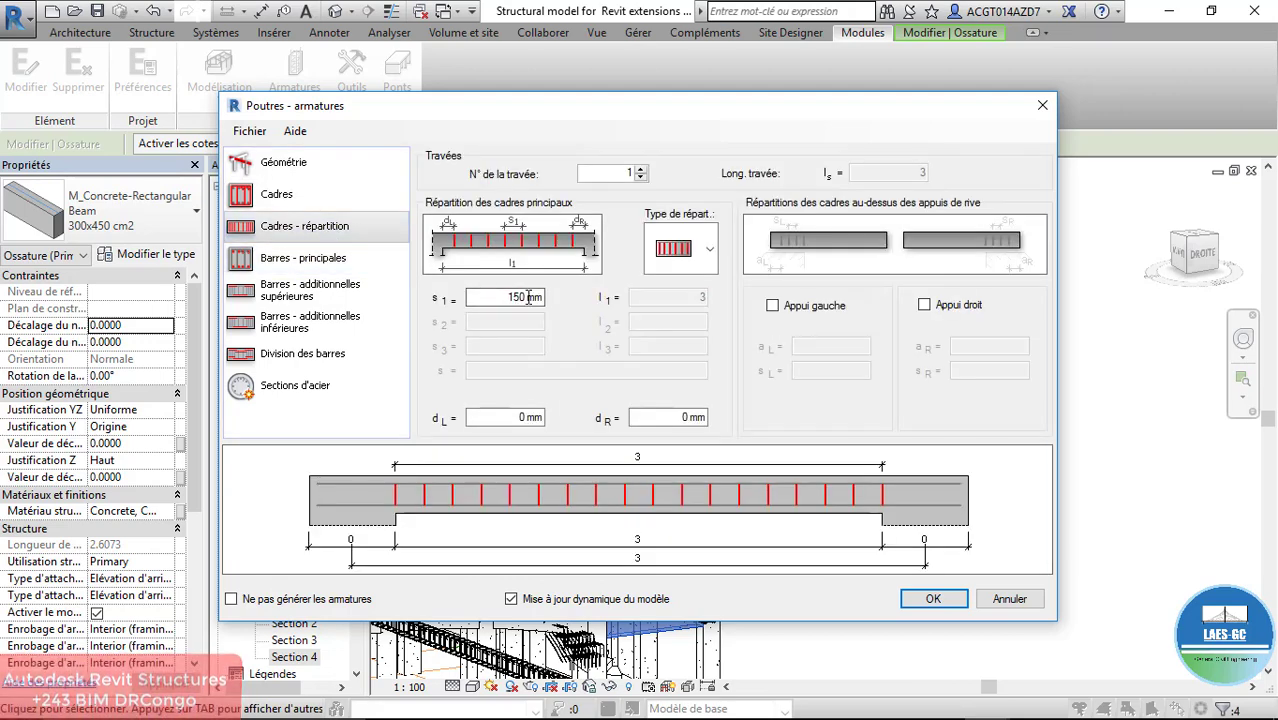
Set the main lower and upper bars to HA 14 (Fe 400) with Standard - 180 deg. hooks
{"action": "left_click", "coordinate": [309, 262]}
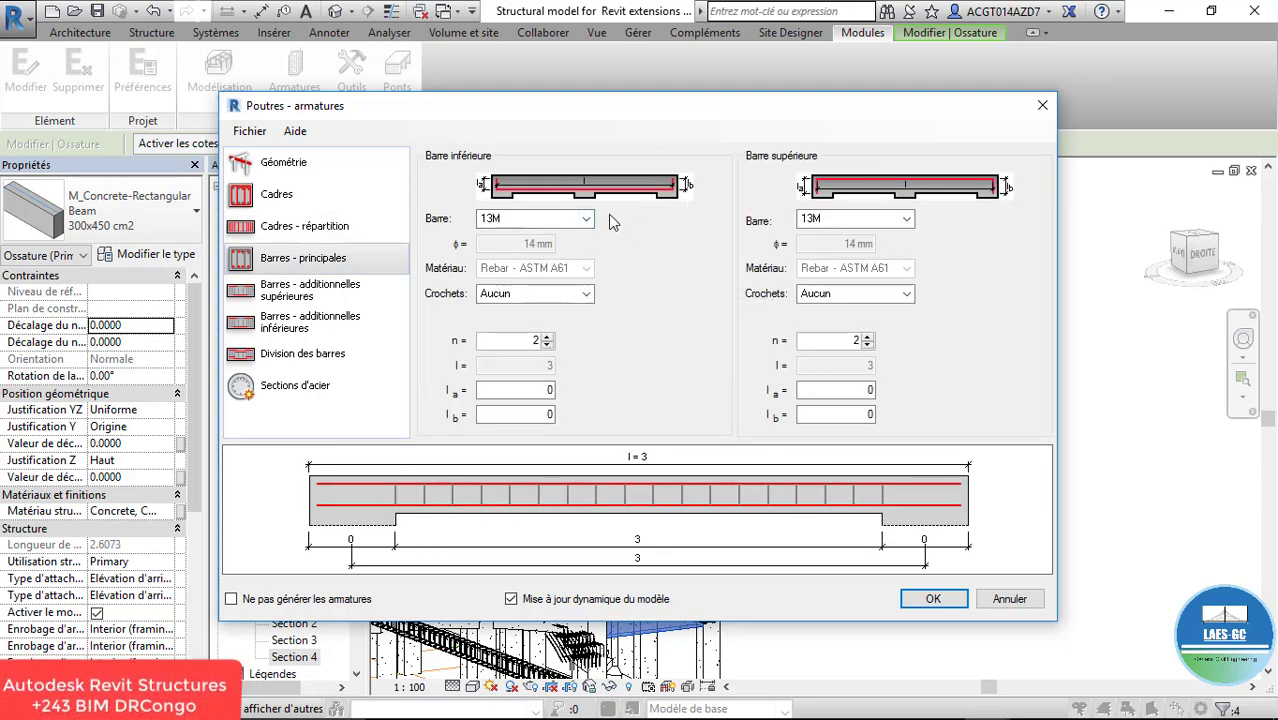
{"action": "left_click", "coordinate": [587, 219]}
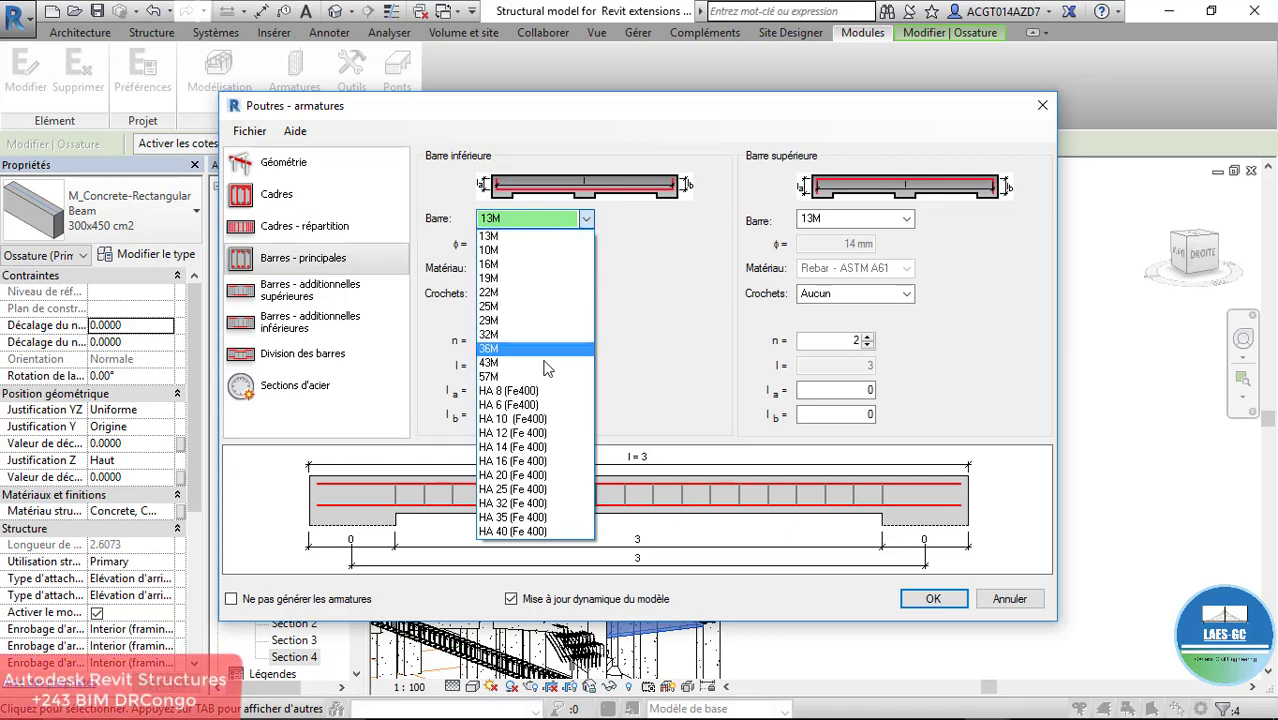
{"action": "left_click", "coordinate": [530, 446]}
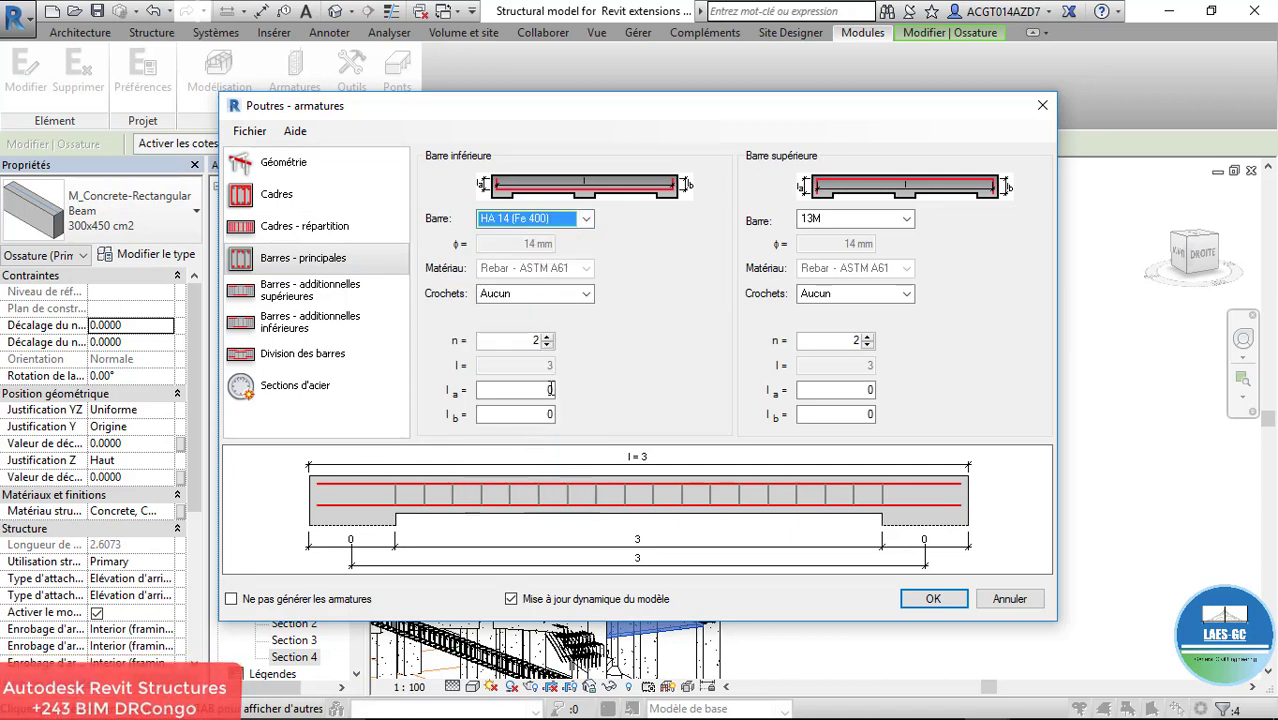
{"action": "left_click", "coordinate": [586, 295]}
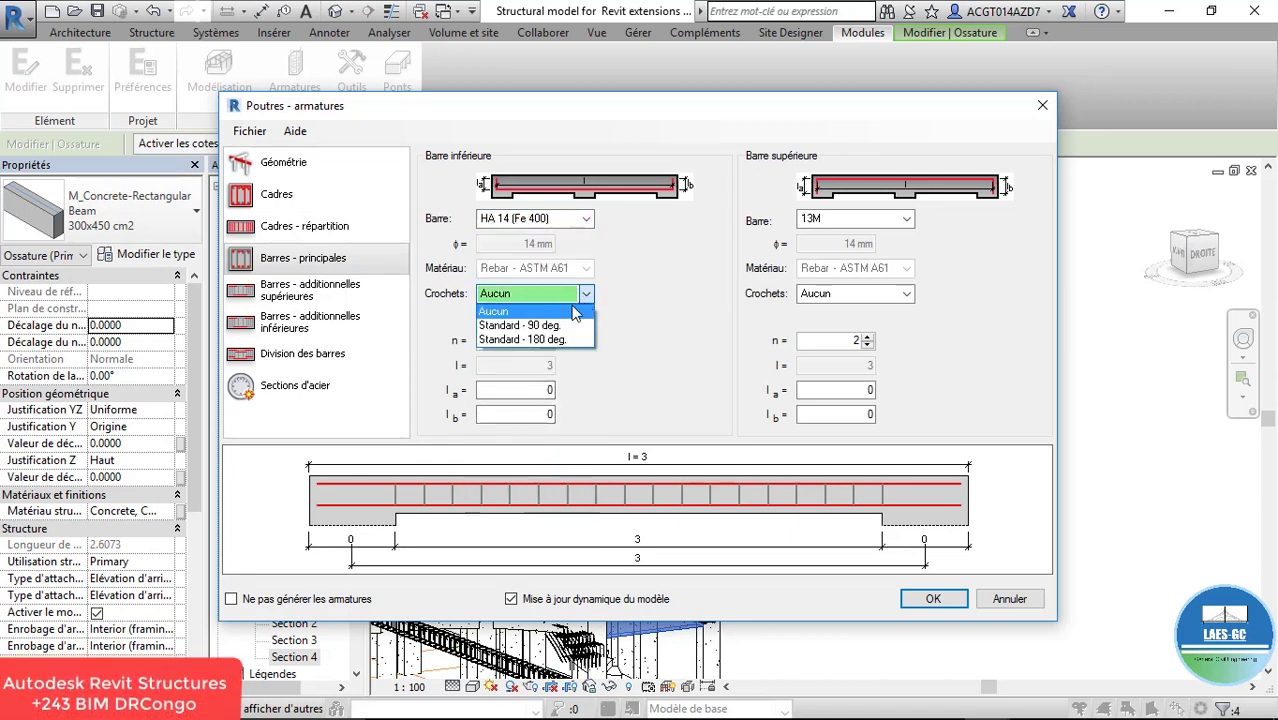
{"action": "left_click", "coordinate": [540, 337]}
{"action": "left_click", "coordinate": [896, 222]}
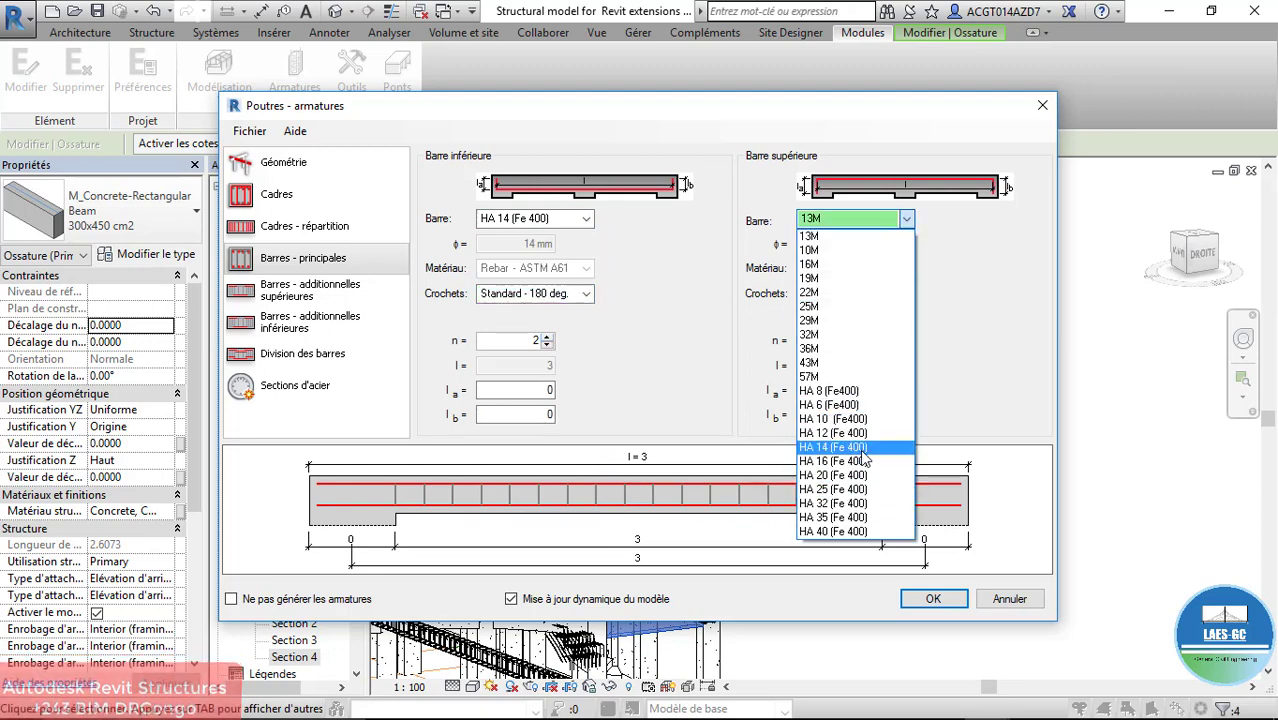
{"action": "left_click", "coordinate": [845, 447]}
{"action": "left_click", "coordinate": [906, 294]}
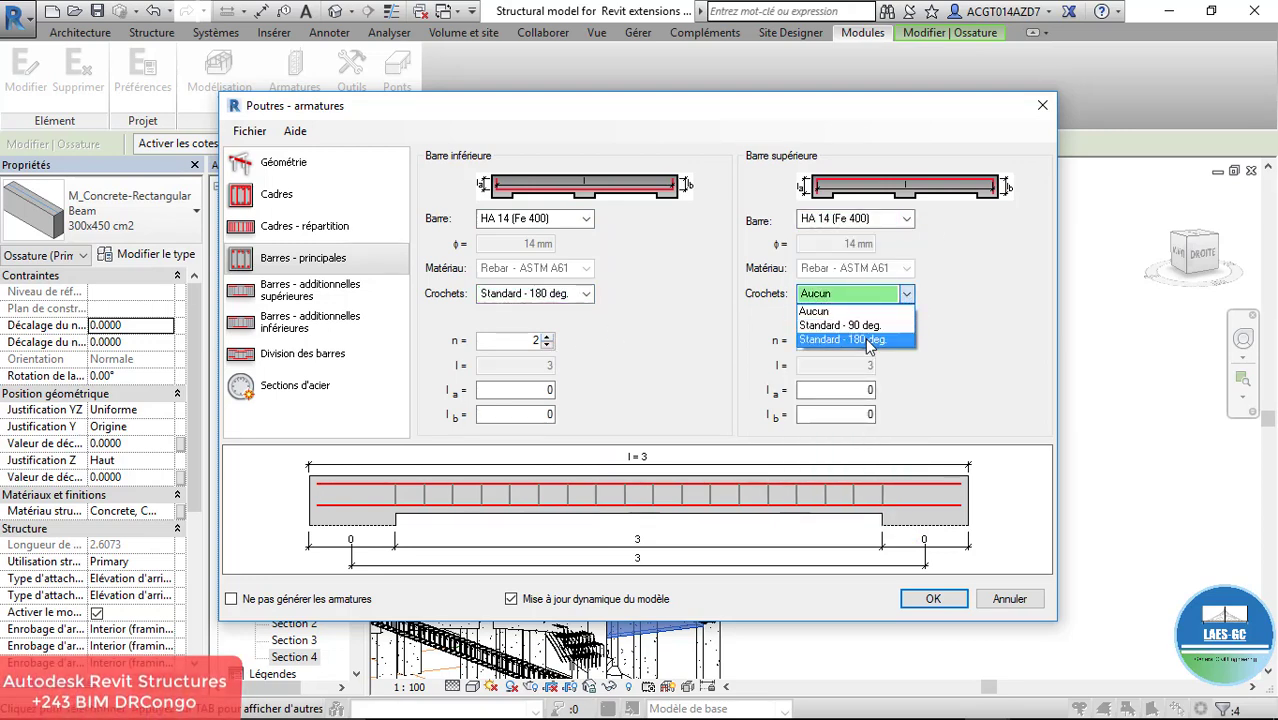
{"action": "left_click", "coordinate": [842, 339]}
Review the additional upper and lower bar and bar division settings, and generate the reinforcement for the selected right facade beams
{"action": "left_click", "coordinate": [322, 294]}
{"action": "left_click", "coordinate": [312, 322]}
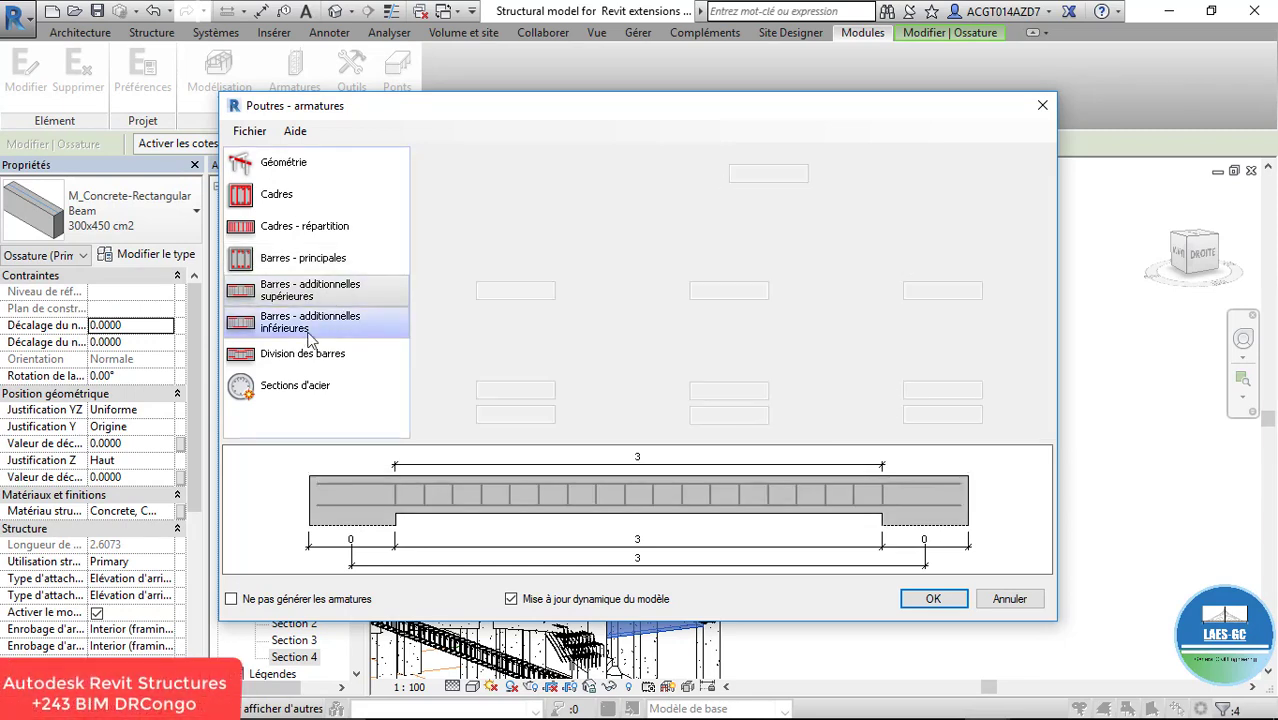
{"action": "left_click", "coordinate": [303, 354]}
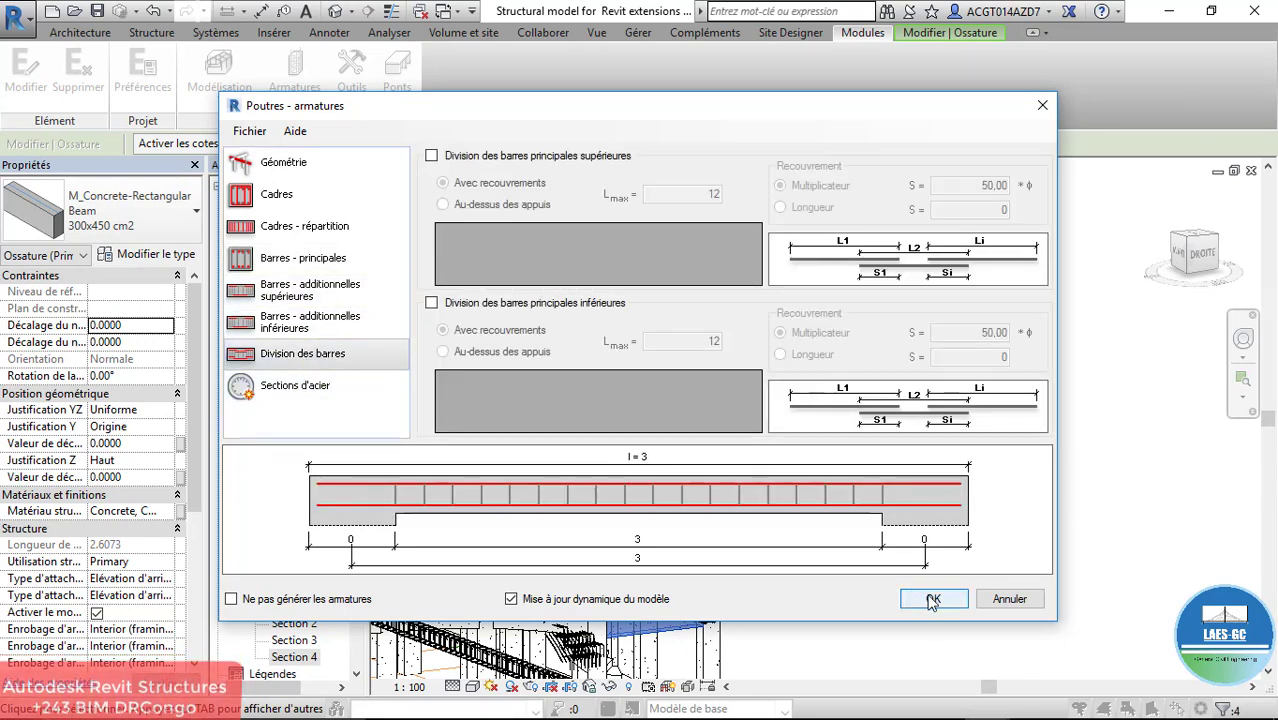
{"action": "left_click", "coordinate": [932, 599]}
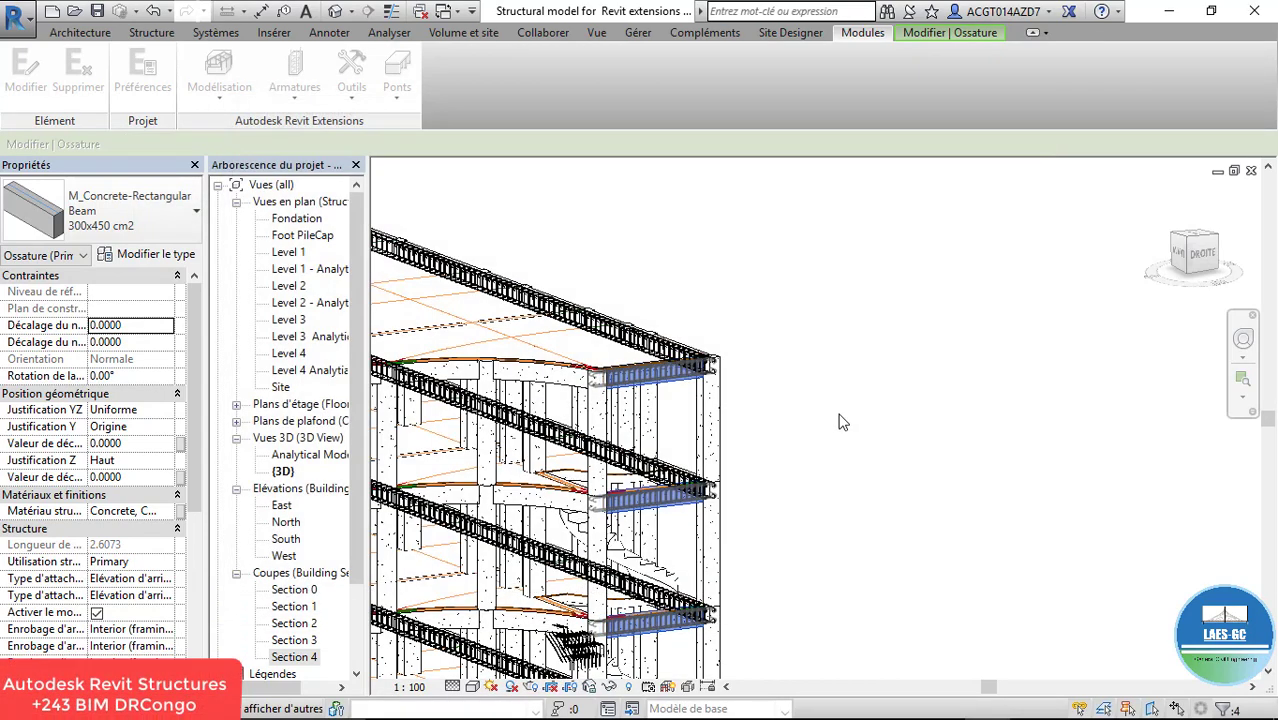
Inspect the short right facade beam on Level 4 and switch the 3D view to wireframe to expose its reinforcement
{"action": "scroll", "coordinate": [786, 416], "scroll_direction": "up", "scroll_amount": 8}
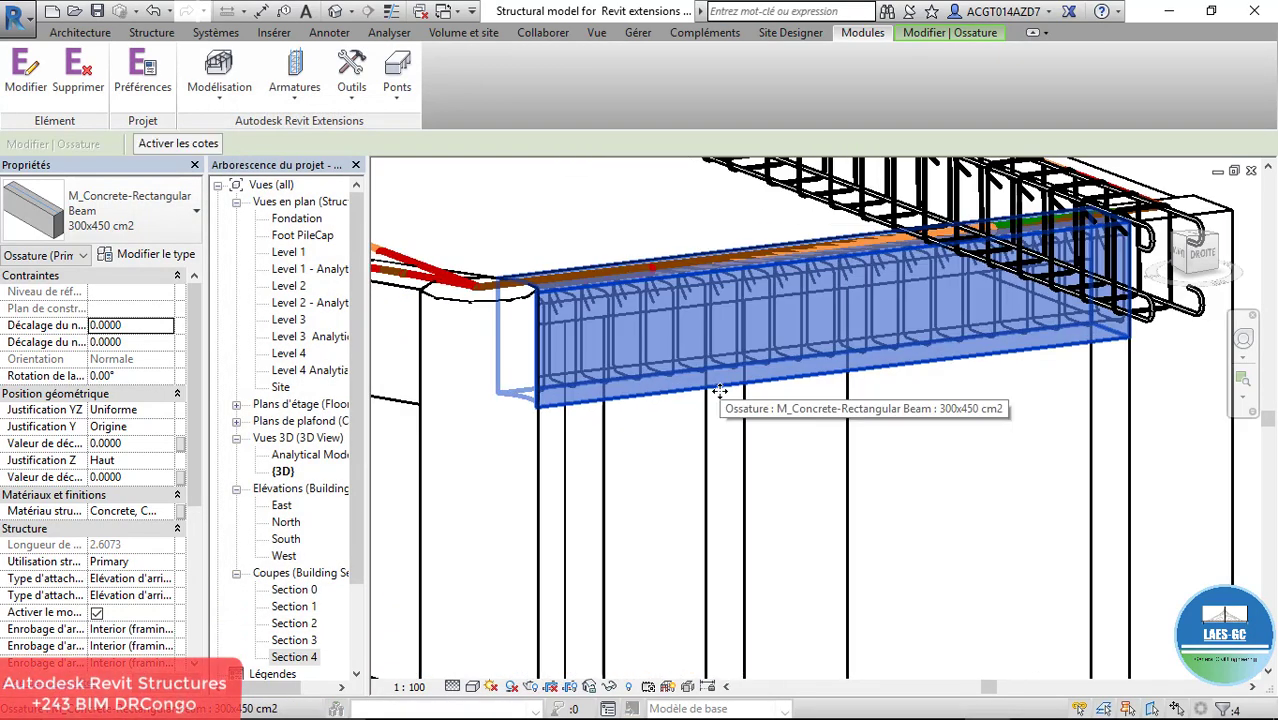
{"action": "scroll", "coordinate": [701, 420], "scroll_direction": "down", "scroll_amount": 3}
{"action": "left_click", "coordinate": [1137, 356]}
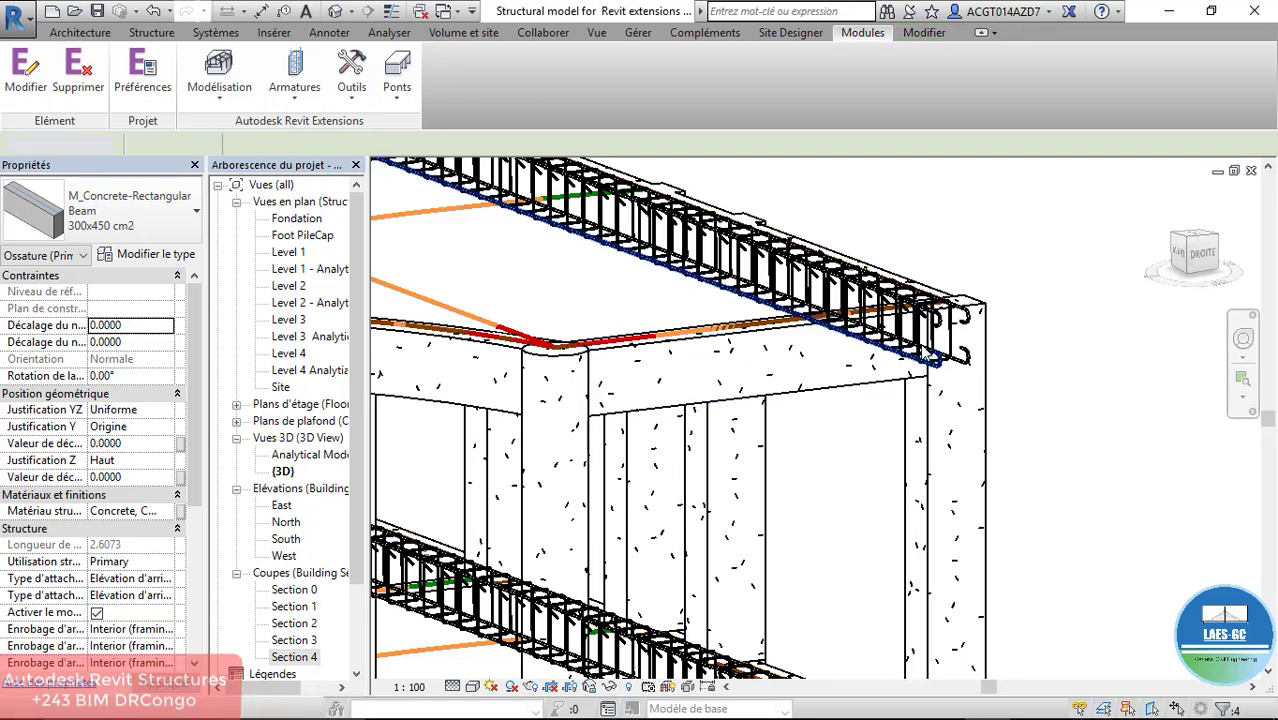
{"action": "scroll", "coordinate": [910, 348], "scroll_direction": "up", "scroll_amount": 2}
{"action": "scroll", "coordinate": [910, 352], "scroll_direction": "up", "scroll_amount": 1}
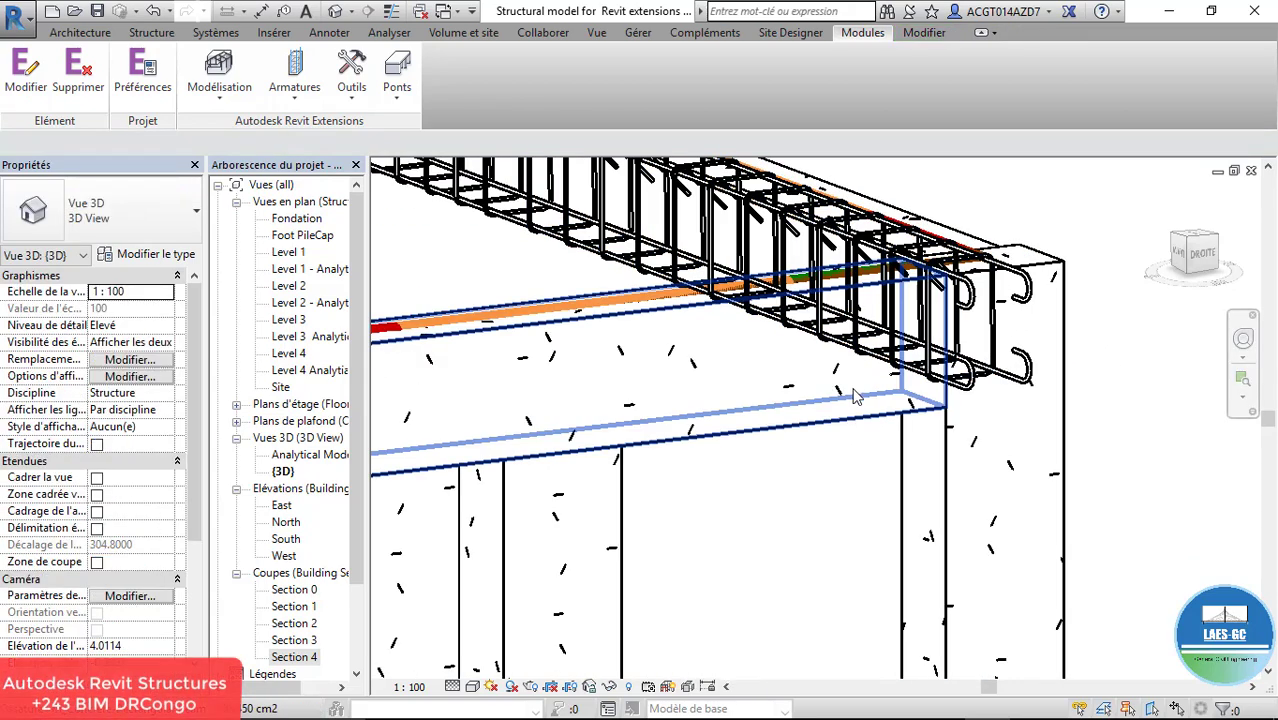
{"action": "left_click", "coordinate": [768, 398]}
{"action": "scroll", "coordinate": [930, 395], "scroll_direction": "down", "scroll_amount": 3}
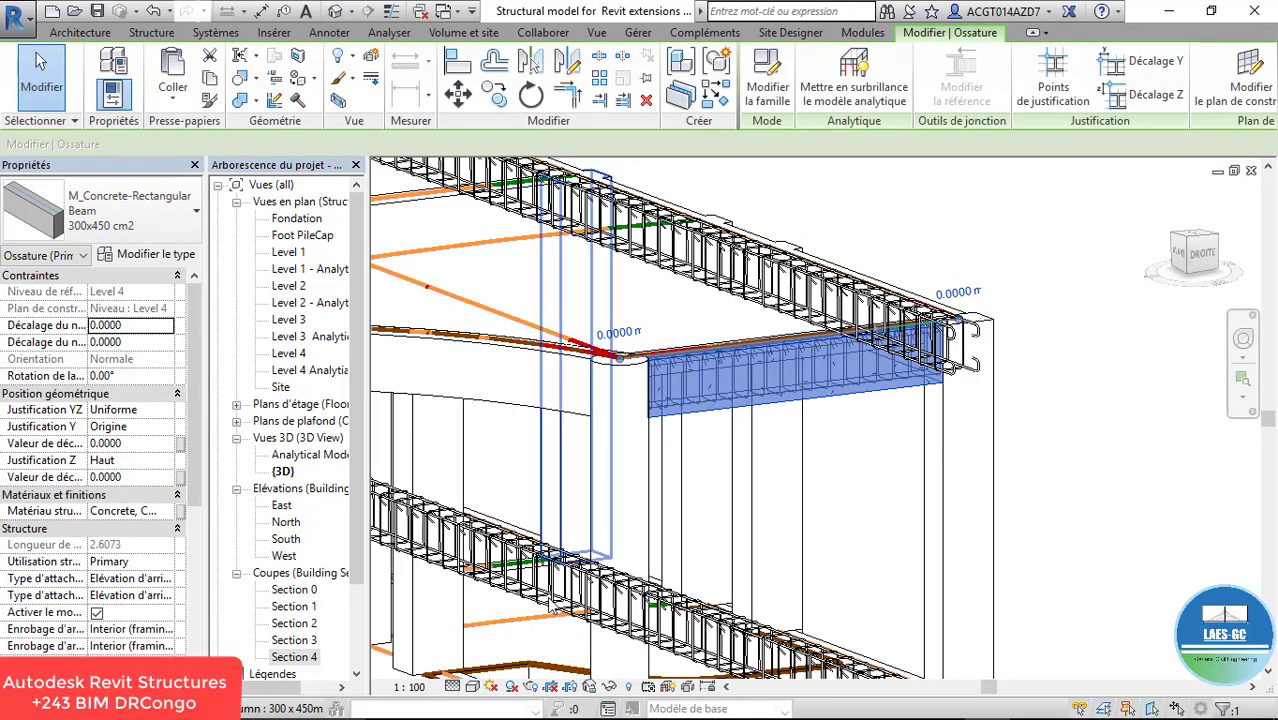
{"action": "left_click", "coordinate": [472, 687]}
{"action": "left_click", "coordinate": [528, 572]}
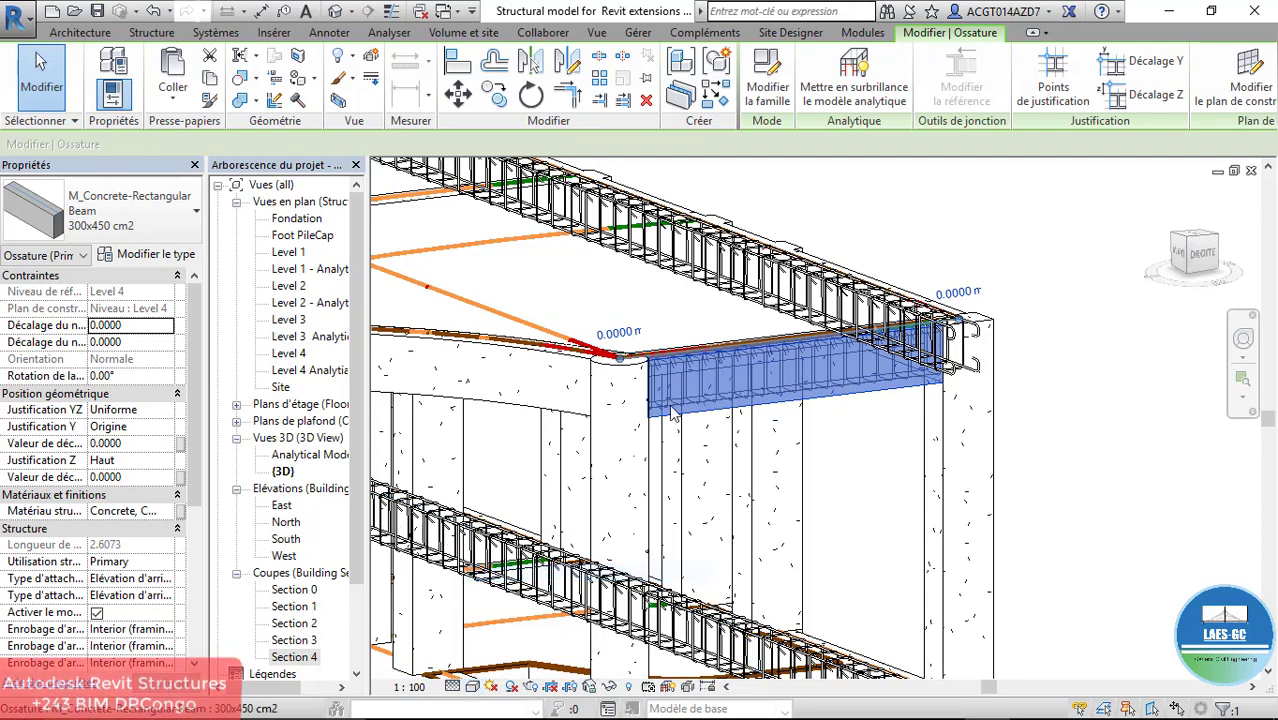
{"action": "scroll", "coordinate": [660, 397], "scroll_direction": "up", "scroll_amount": 3}
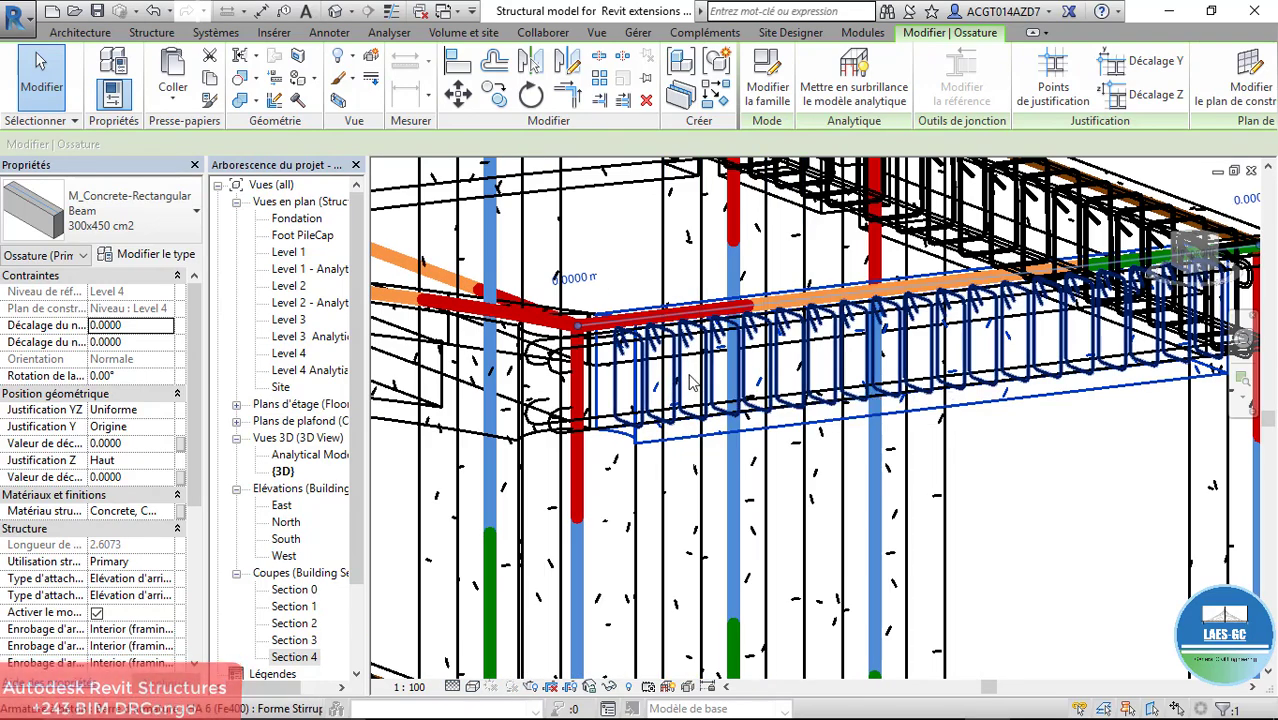
{"action": "key", "text": "Escape"}
Set the HA 6 stirrups of the short Level 4 beam to display clearly and as solid in the {3D} view
{"action": "scroll", "coordinate": [680, 388], "scroll_direction": "up", "scroll_amount": 3}
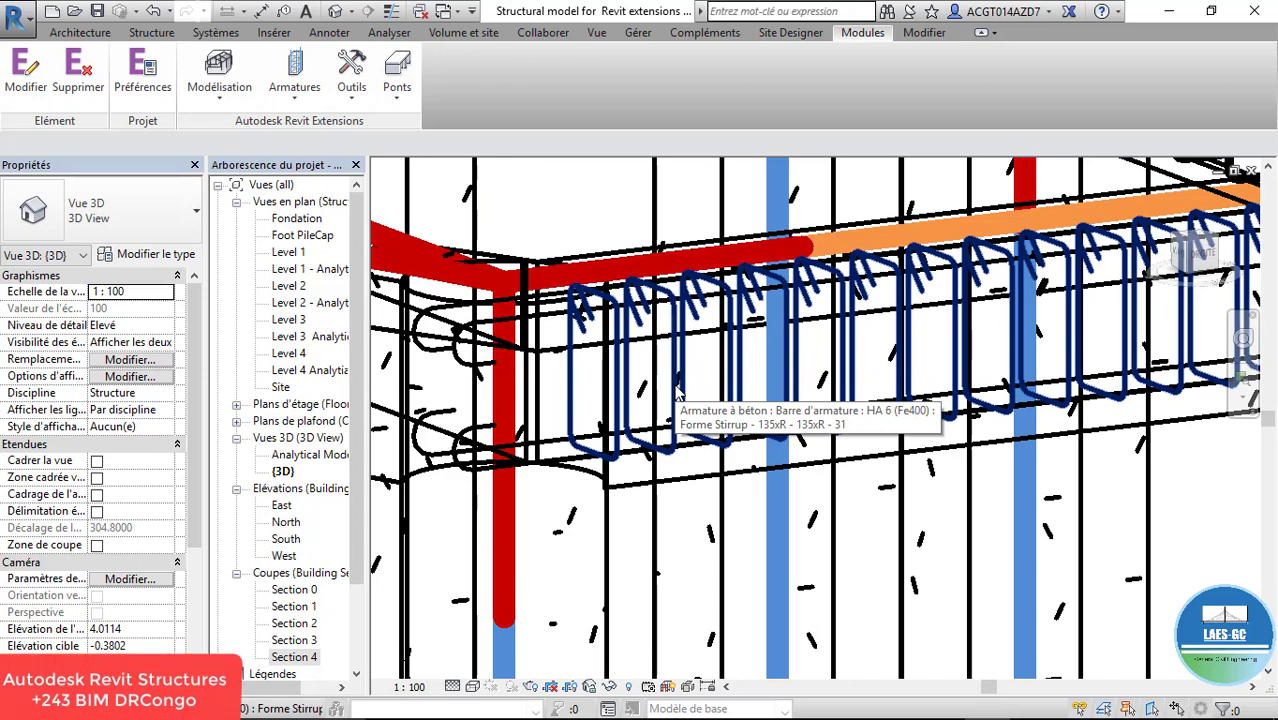
{"action": "left_click", "coordinate": [677, 390]}
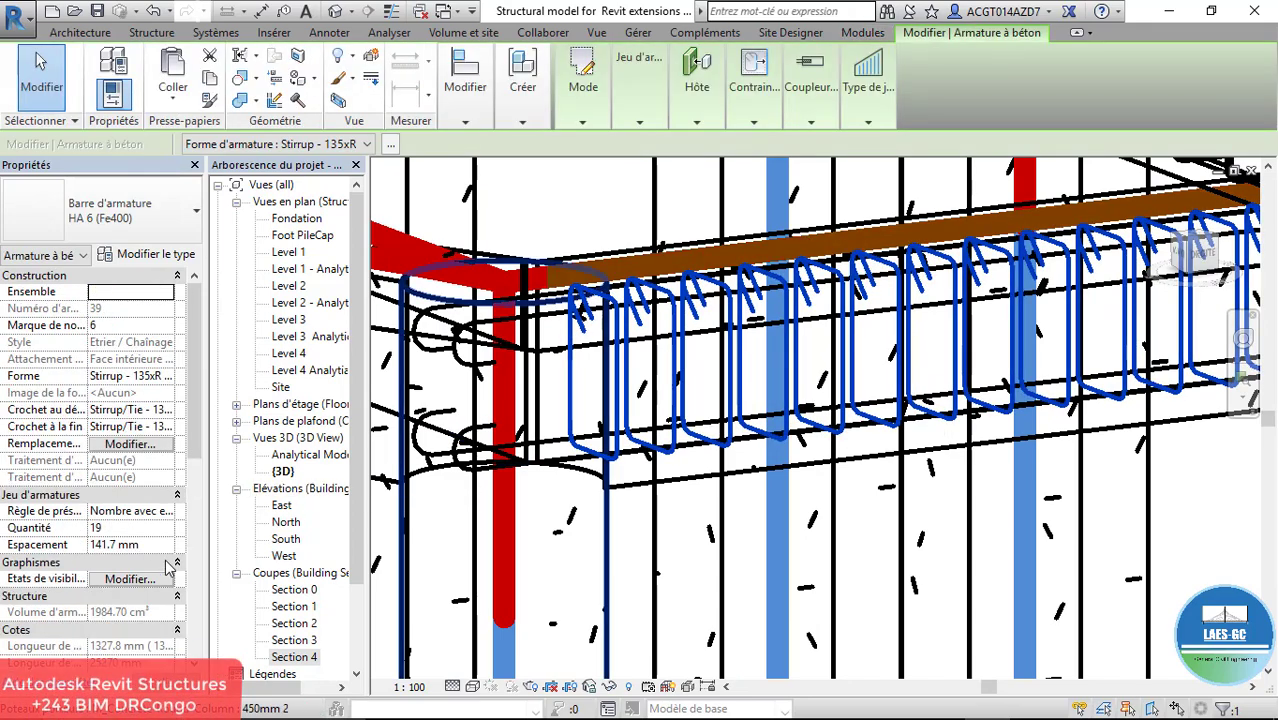
{"action": "left_click", "coordinate": [136, 578]}
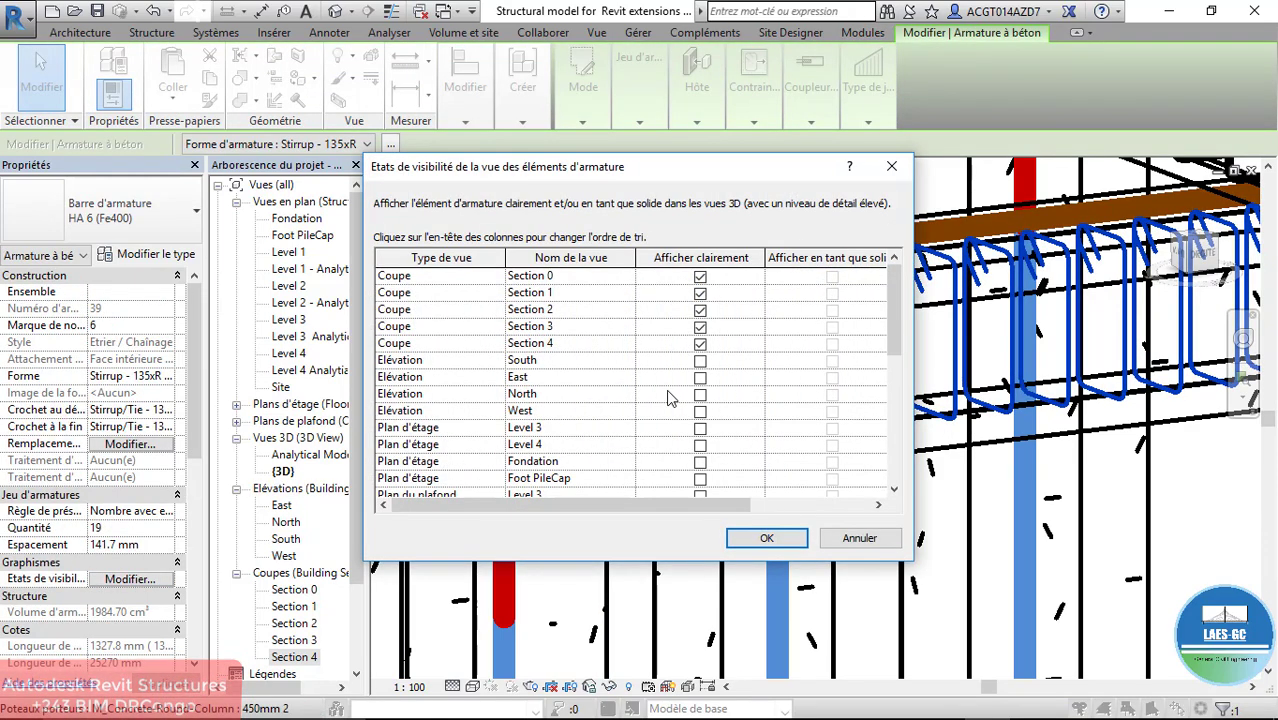
{"action": "scroll", "coordinate": [670, 398], "scroll_direction": "down", "scroll_amount": 4}
{"action": "left_click", "coordinate": [700, 378]}
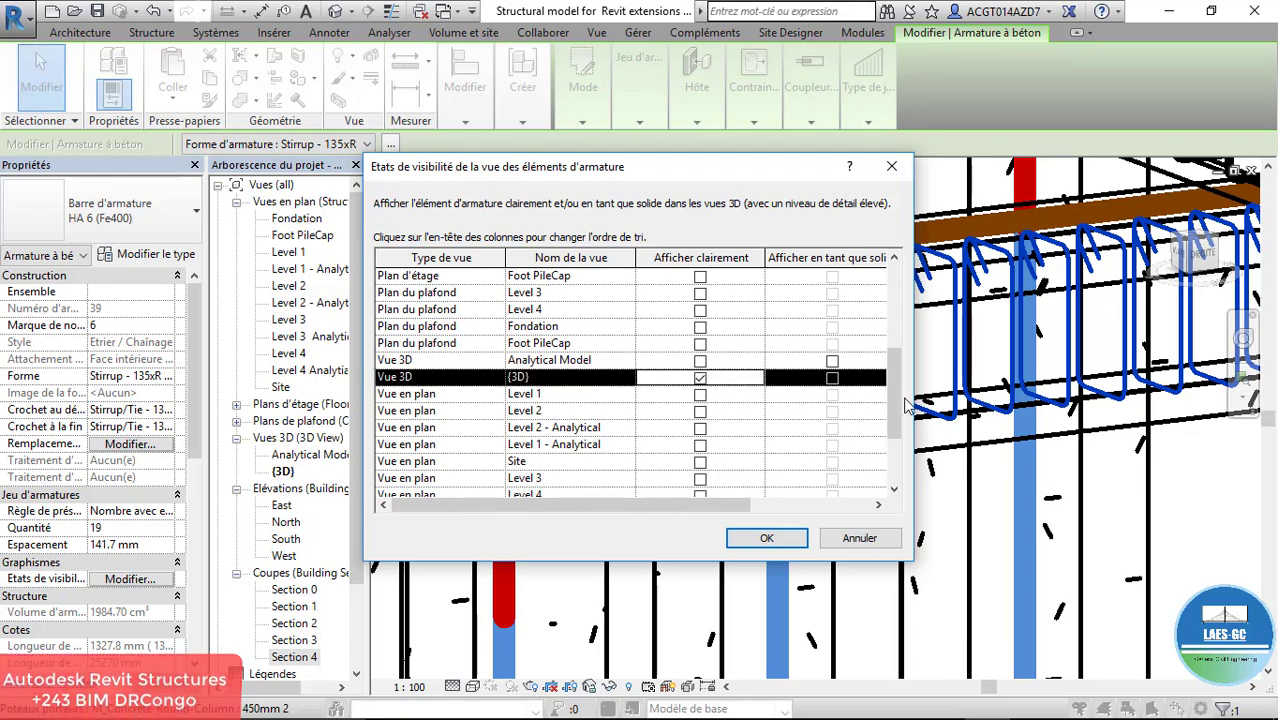
{"action": "left_click", "coordinate": [832, 378]}
{"action": "left_click", "coordinate": [766, 538]}
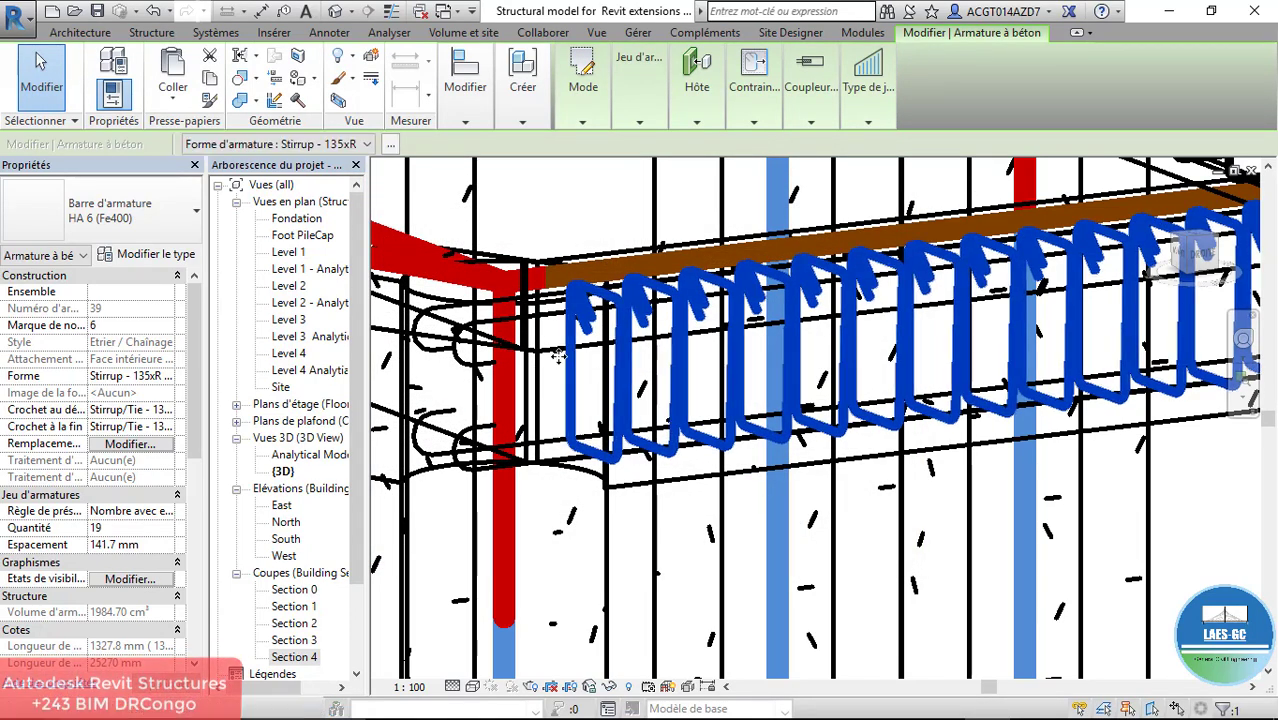
Select all HA 14 (Fe 400) bars visible in the view and display them clearly and as solid in the {3D} view
{"action": "left_click", "coordinate": [505, 324]}
{"action": "right_click", "coordinate": [511, 238]}
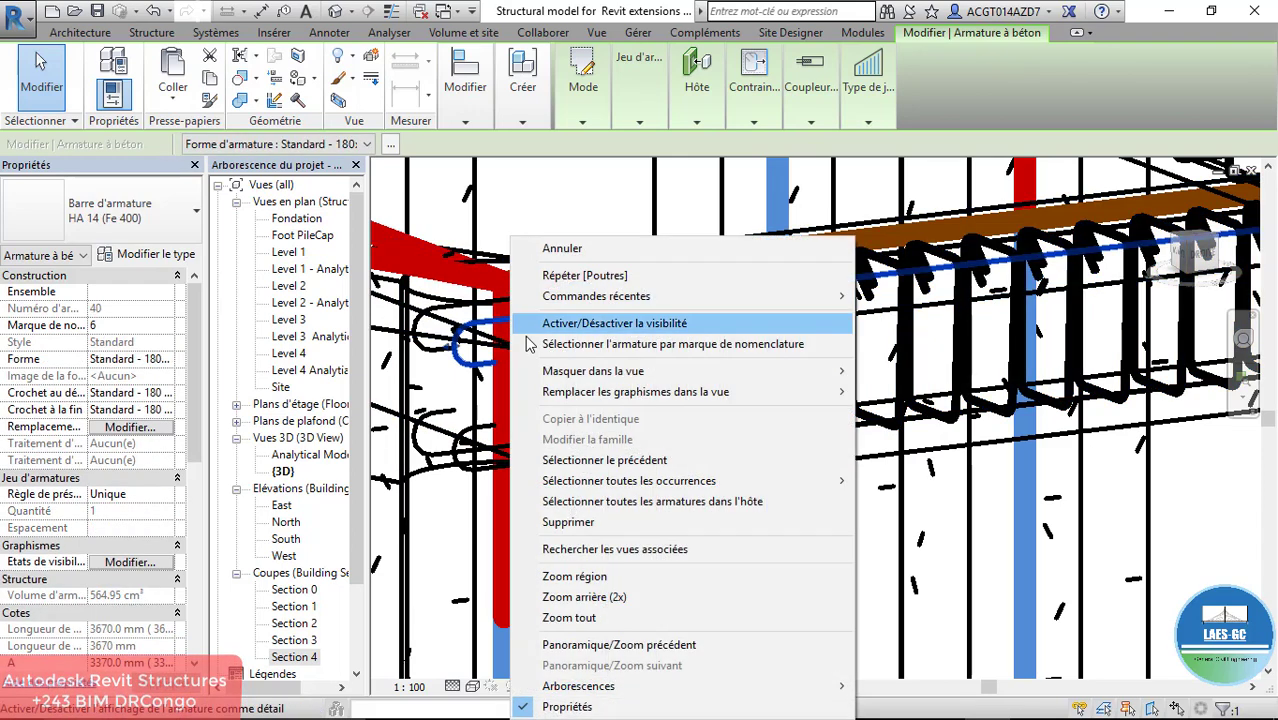
{"action": "mouse_move", "coordinate": [775, 484]}
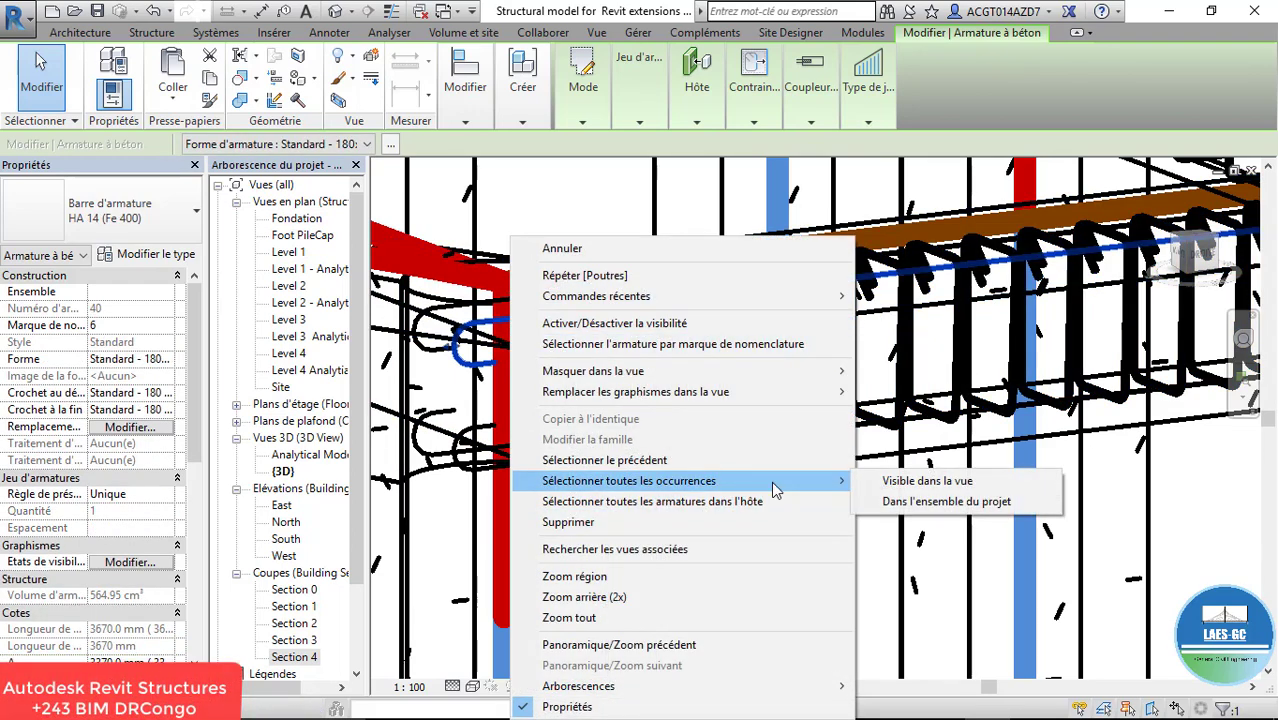
{"action": "left_click", "coordinate": [881, 484]}
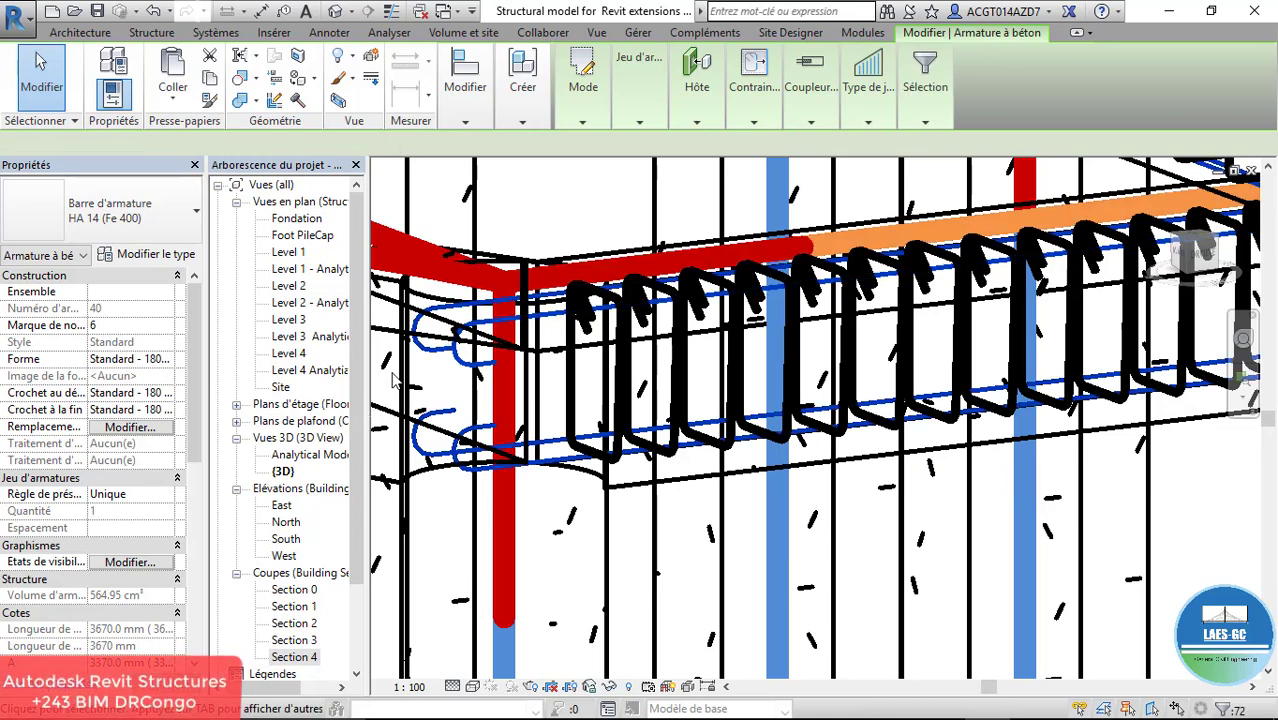
{"action": "left_click", "coordinate": [143, 566]}
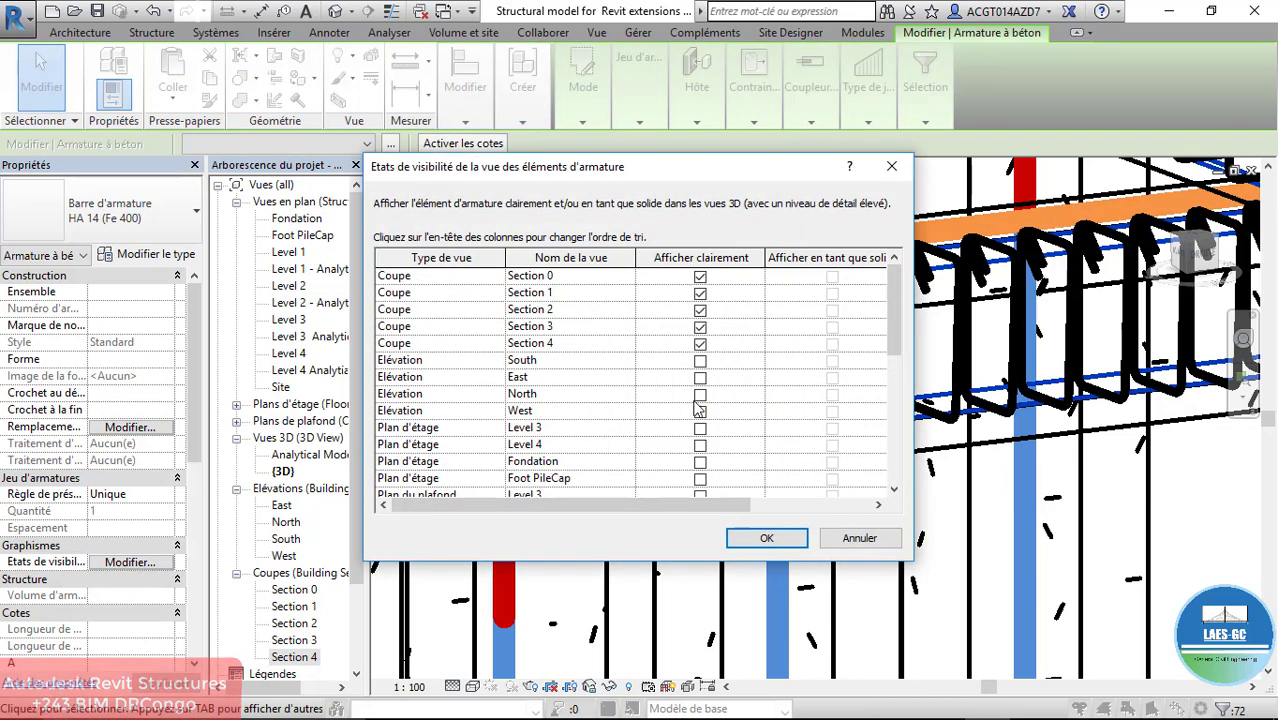
{"action": "scroll", "coordinate": [700, 397], "scroll_direction": "down", "scroll_amount": 5}
{"action": "left_click", "coordinate": [700, 378]}
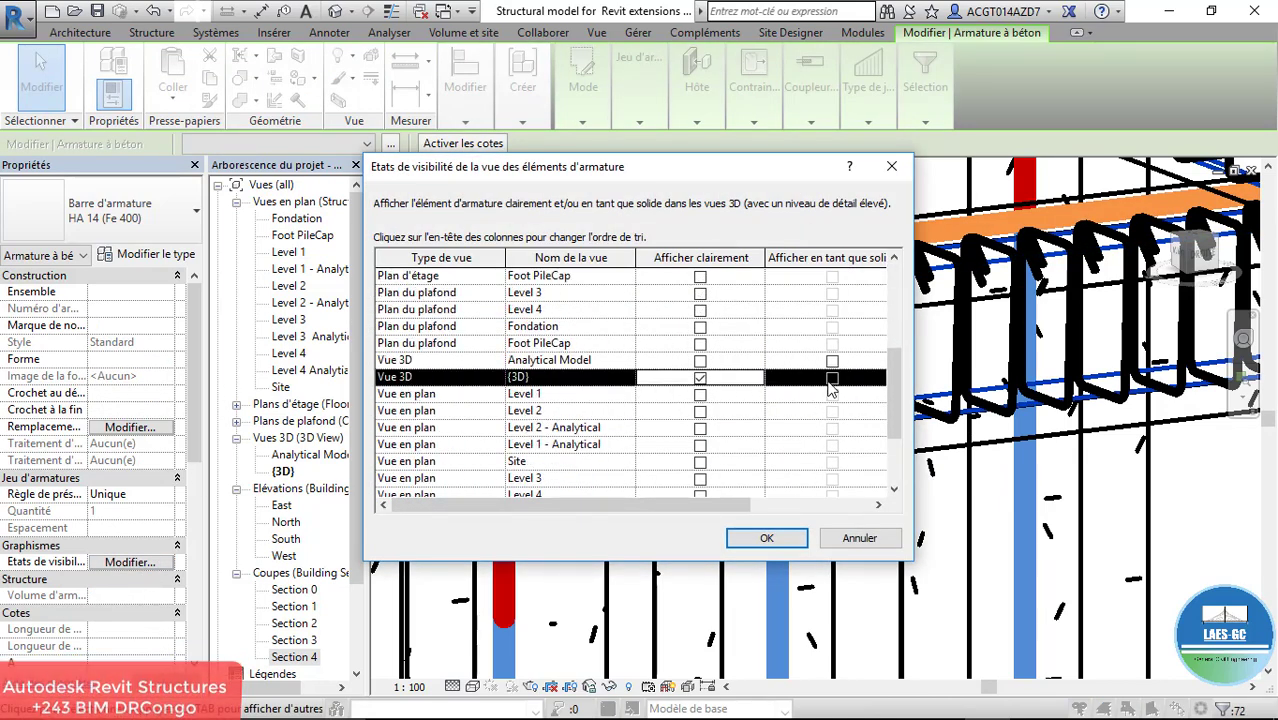
{"action": "left_click", "coordinate": [830, 380]}
{"action": "left_click", "coordinate": [762, 539]}
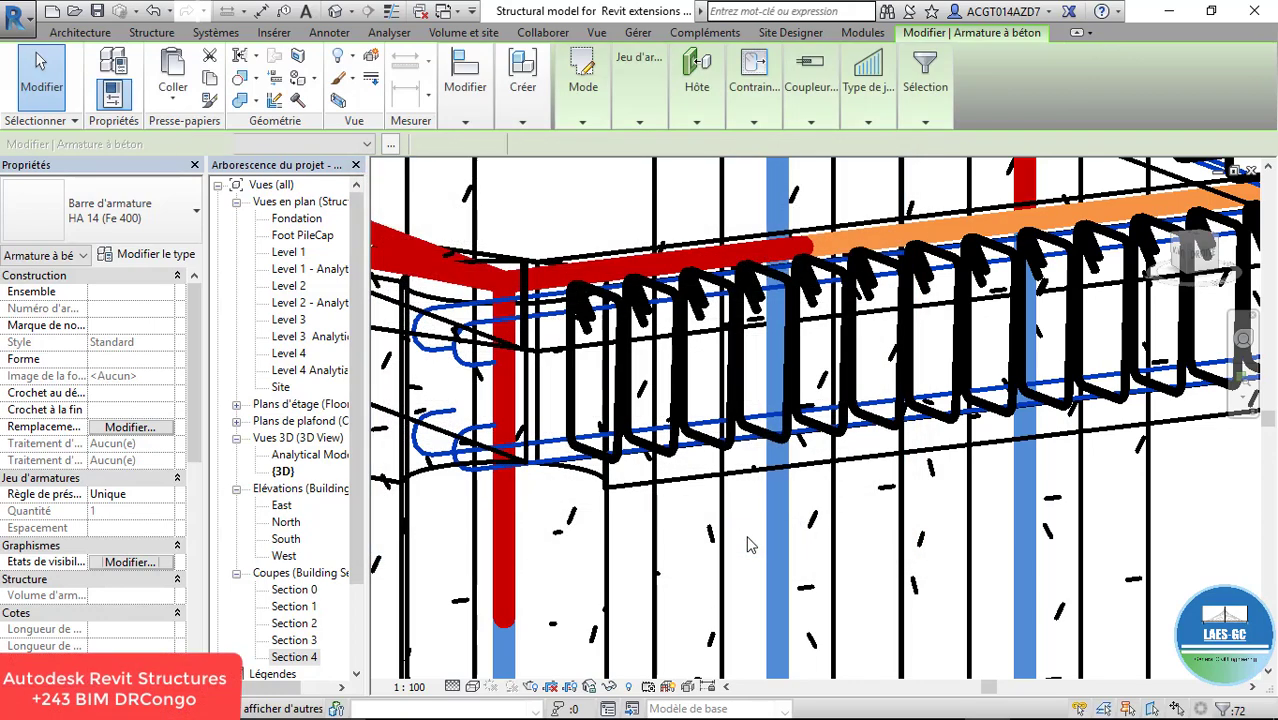
Select all HA 6 (Fe400) stirrups visible in the view and display them clearly and as solid in the {3D} view
{"action": "right_click", "coordinate": [568, 385]}
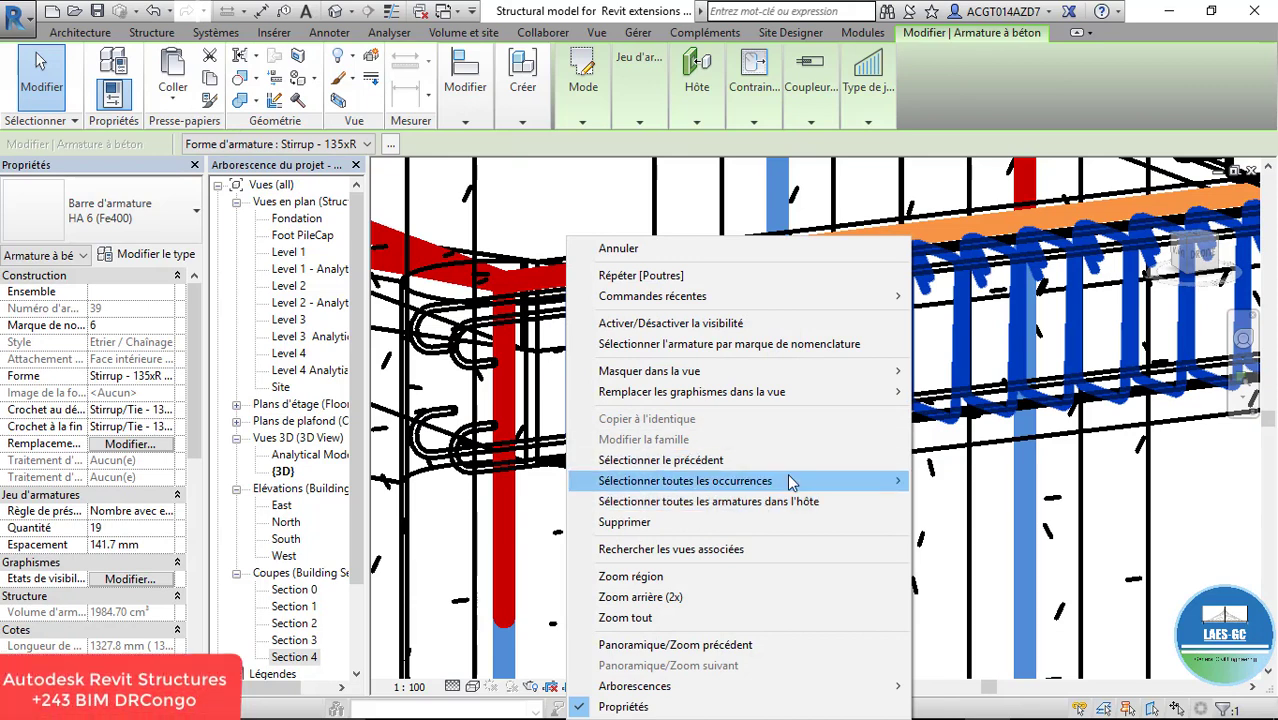
{"action": "mouse_move", "coordinate": [790, 481]}
{"action": "left_click", "coordinate": [955, 484]}
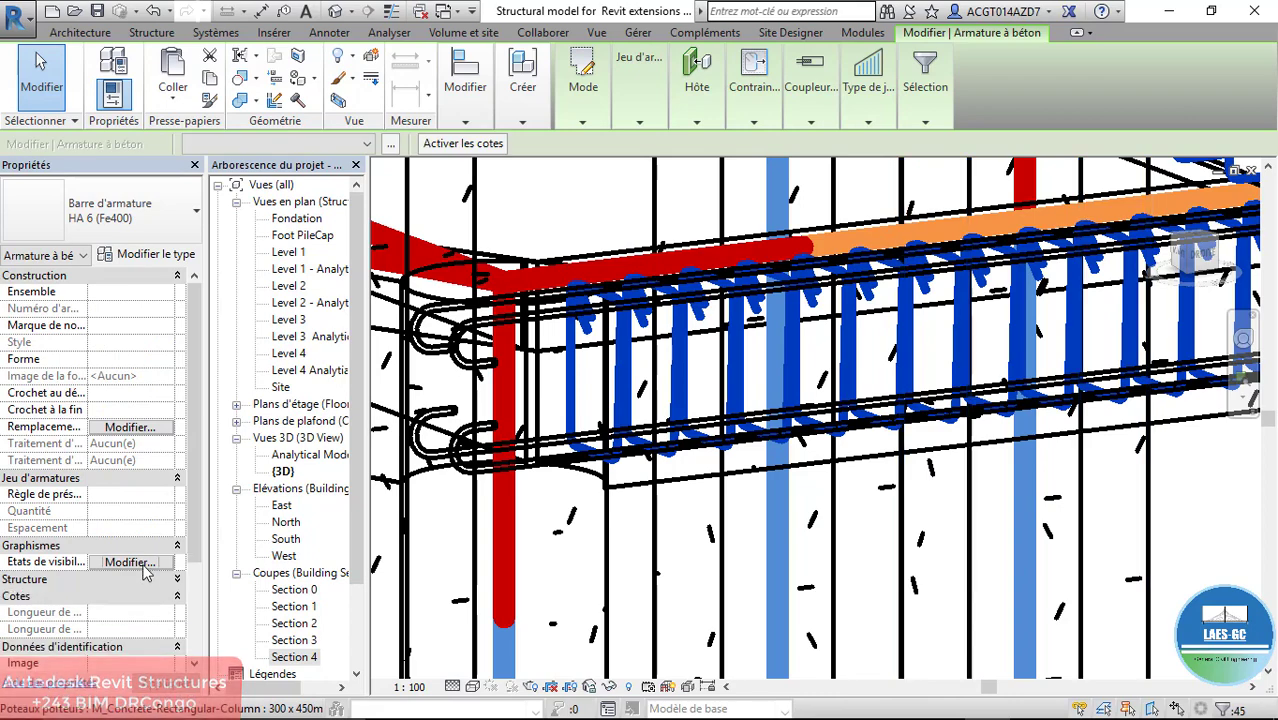
{"action": "left_click", "coordinate": [140, 564]}
{"action": "scroll", "coordinate": [738, 405], "scroll_direction": "down", "scroll_amount": 3}
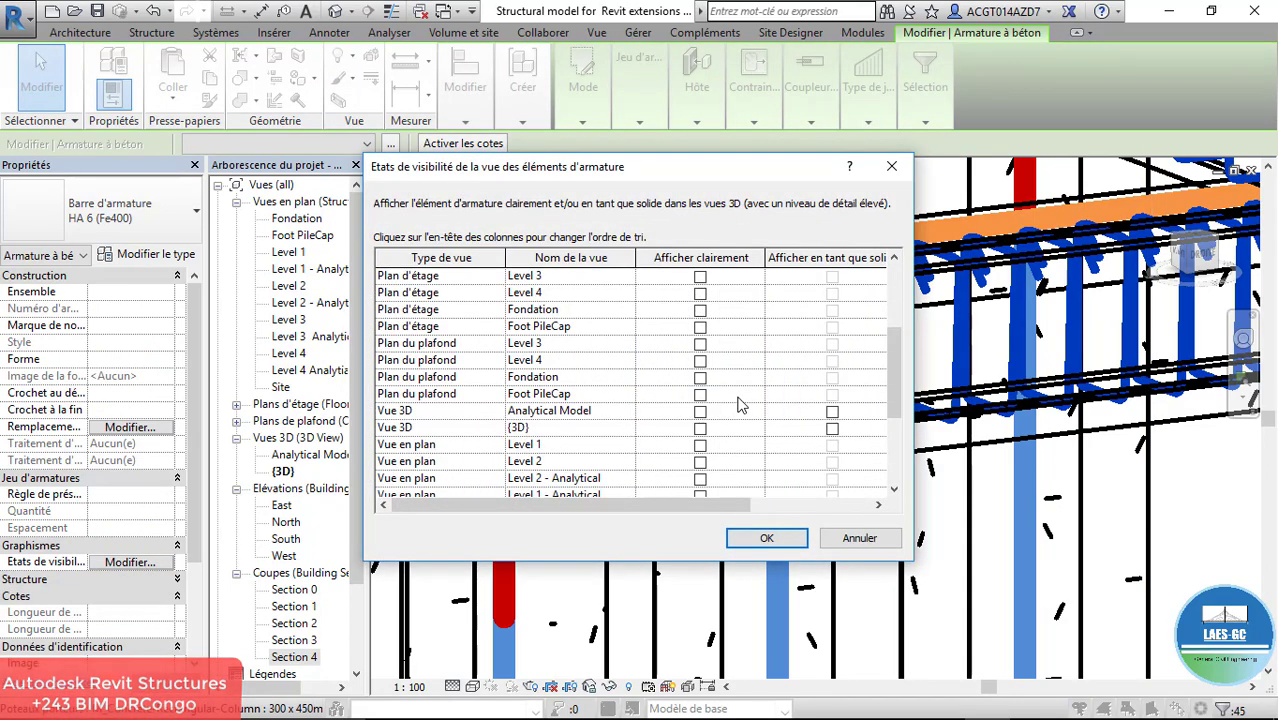
{"action": "left_click", "coordinate": [700, 428]}
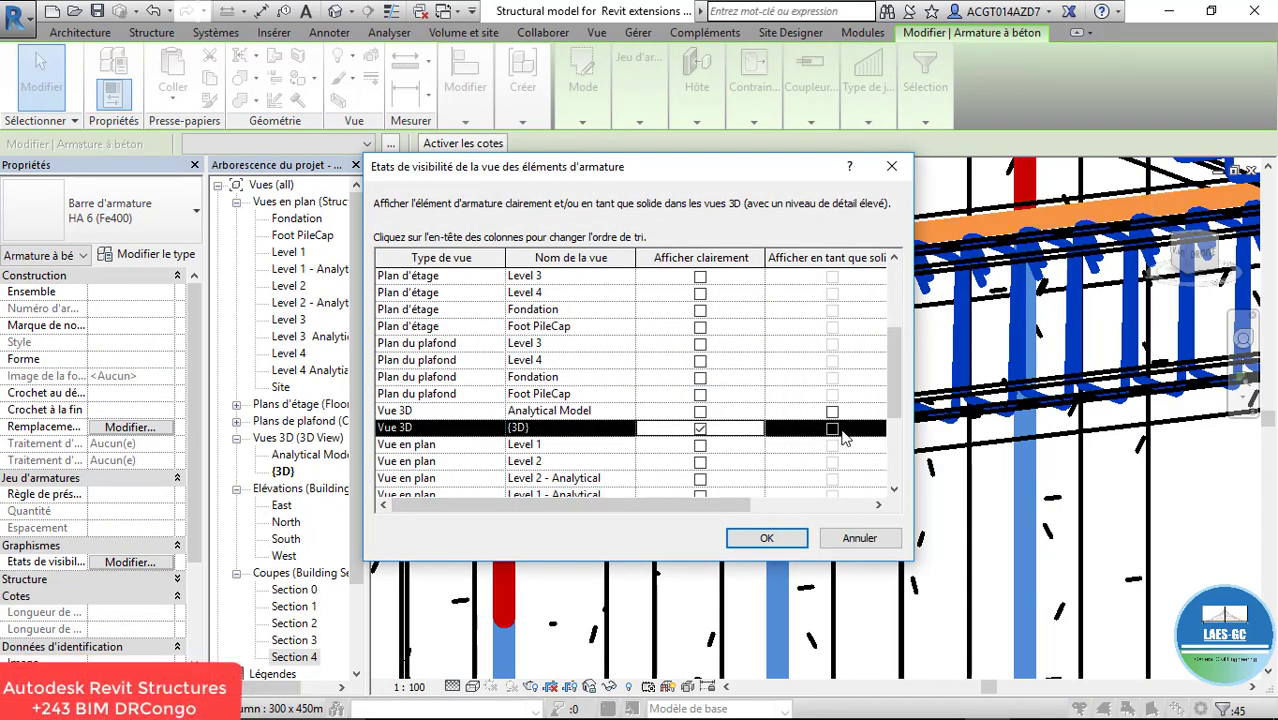
{"action": "left_click", "coordinate": [842, 432]}
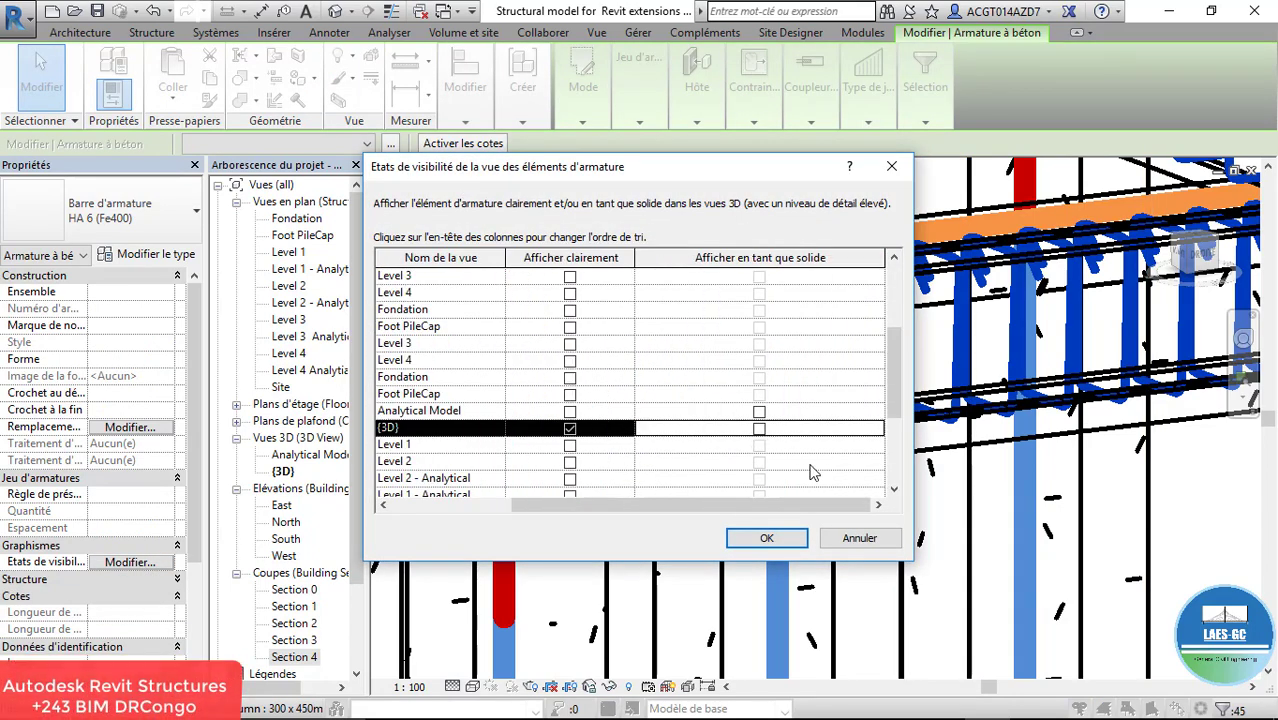
{"action": "left_click", "coordinate": [766, 537]}
Return the 3D view to the hidden line visual style and clear the stirrup selection
{"action": "scroll", "coordinate": [668, 343], "scroll_direction": "down", "scroll_amount": 8}
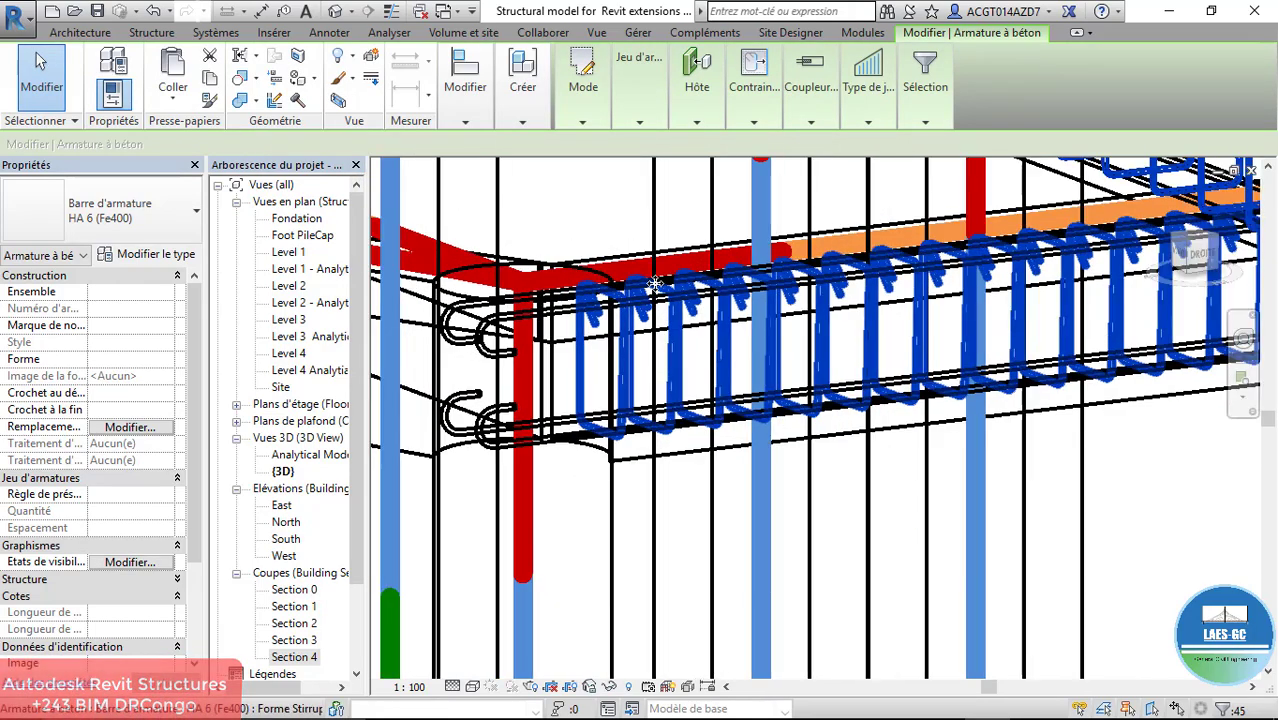
{"action": "scroll", "coordinate": [880, 410], "scroll_direction": "up", "scroll_amount": 3}
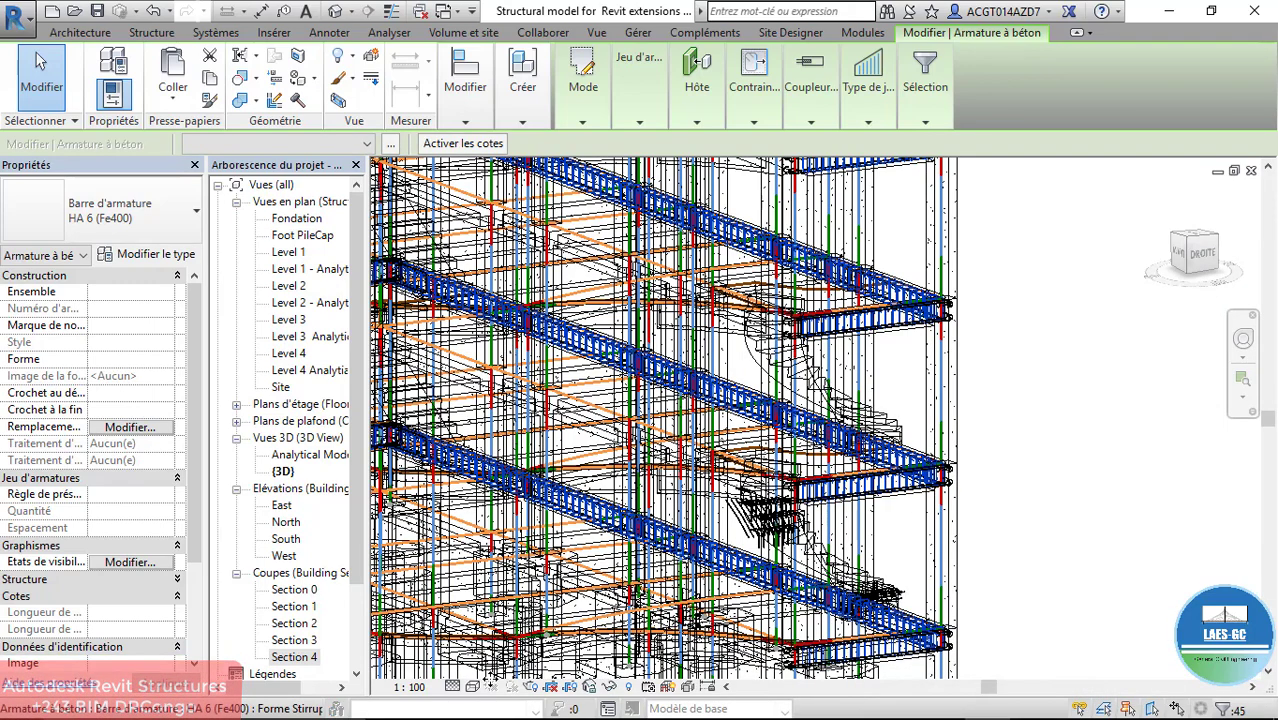
{"action": "left_click", "coordinate": [474, 688]}
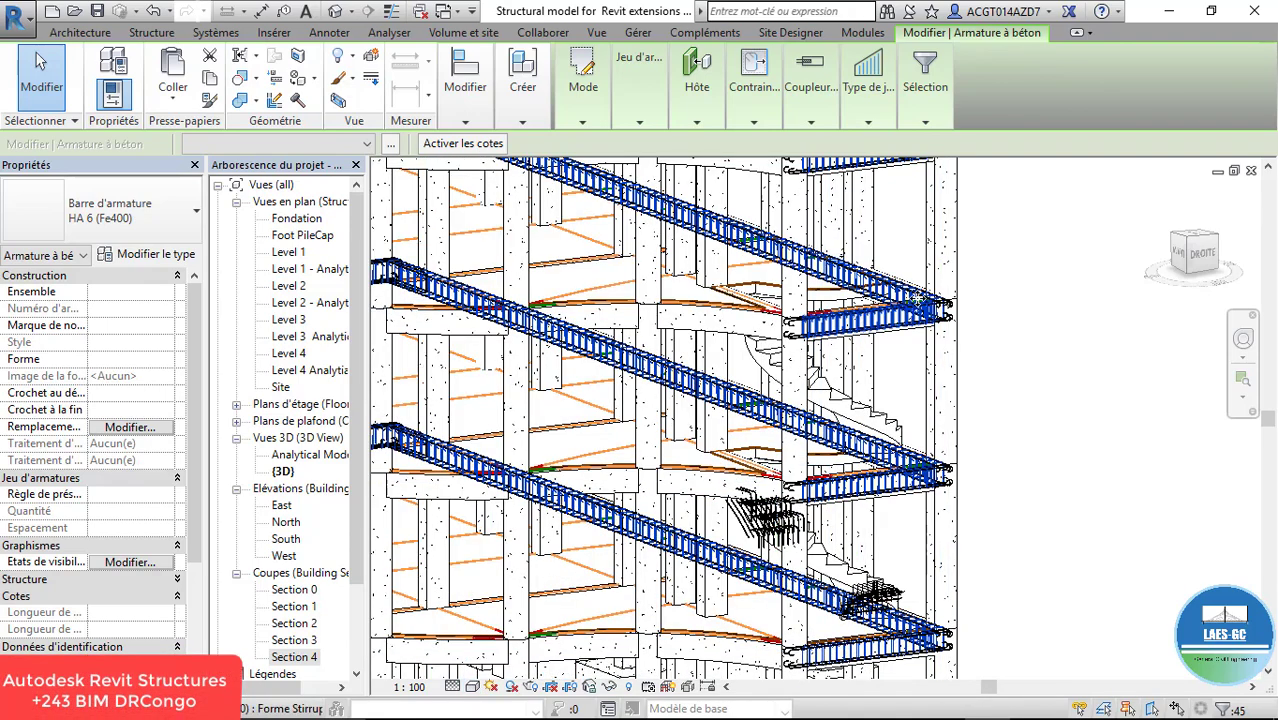
{"action": "scroll", "coordinate": [1008, 325], "scroll_direction": "up", "scroll_amount": 5}
{"action": "key", "text": "Escape"}
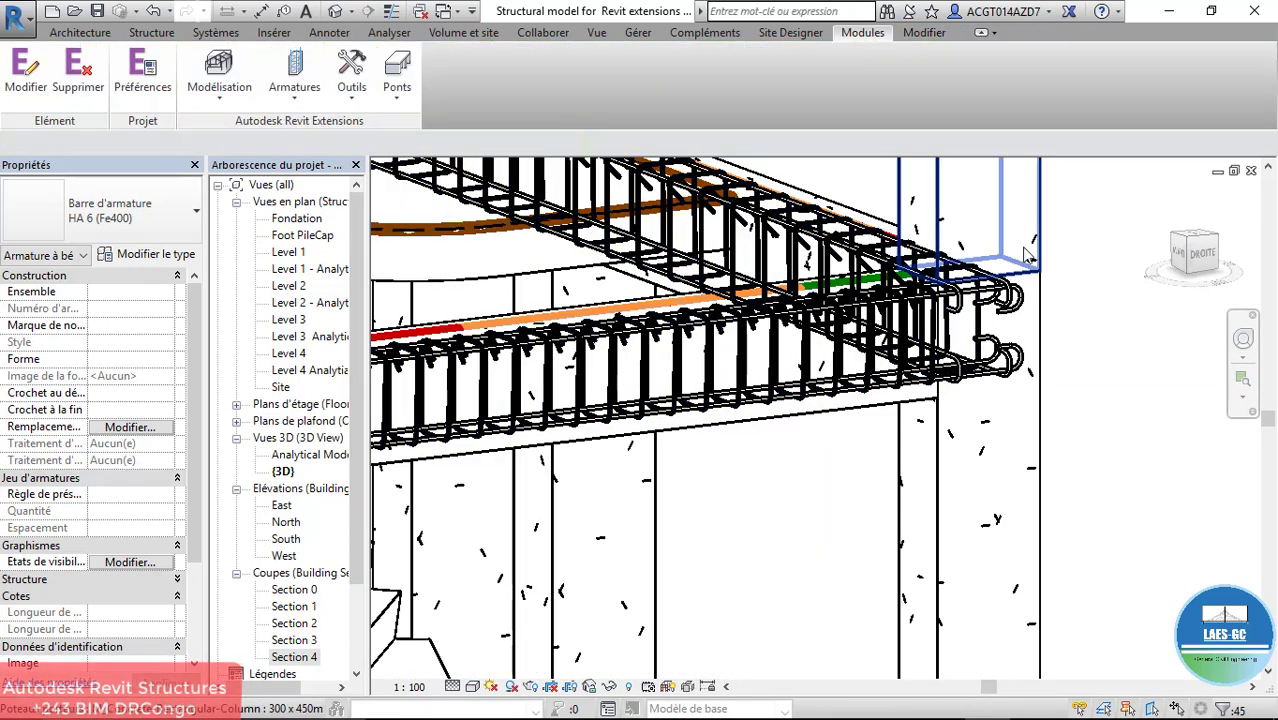
Examine the reinforced rear, left and right facade beams around the whole building in the 3D view
{"action": "scroll", "coordinate": [1005, 260], "scroll_direction": "down", "scroll_amount": 4}
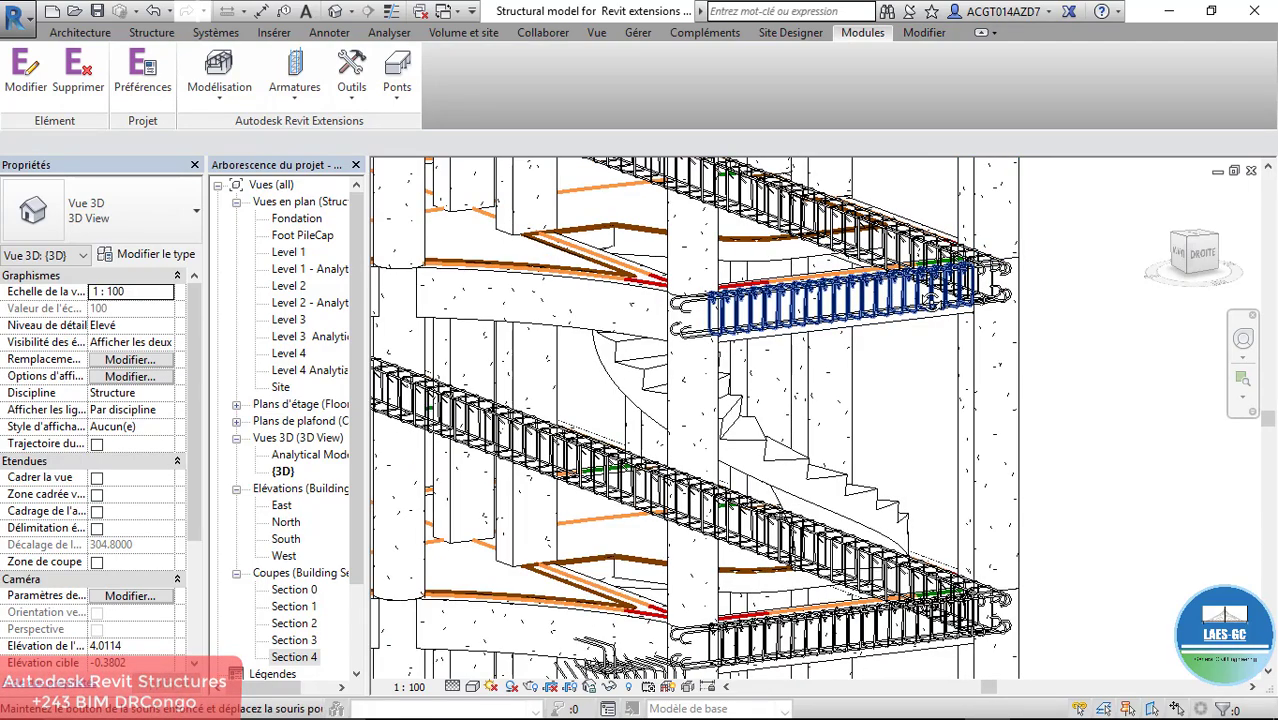
{"action": "scroll", "coordinate": [790, 315], "scroll_direction": "up", "scroll_amount": 5}
{"action": "scroll", "coordinate": [700, 322], "scroll_direction": "down", "scroll_amount": 5}
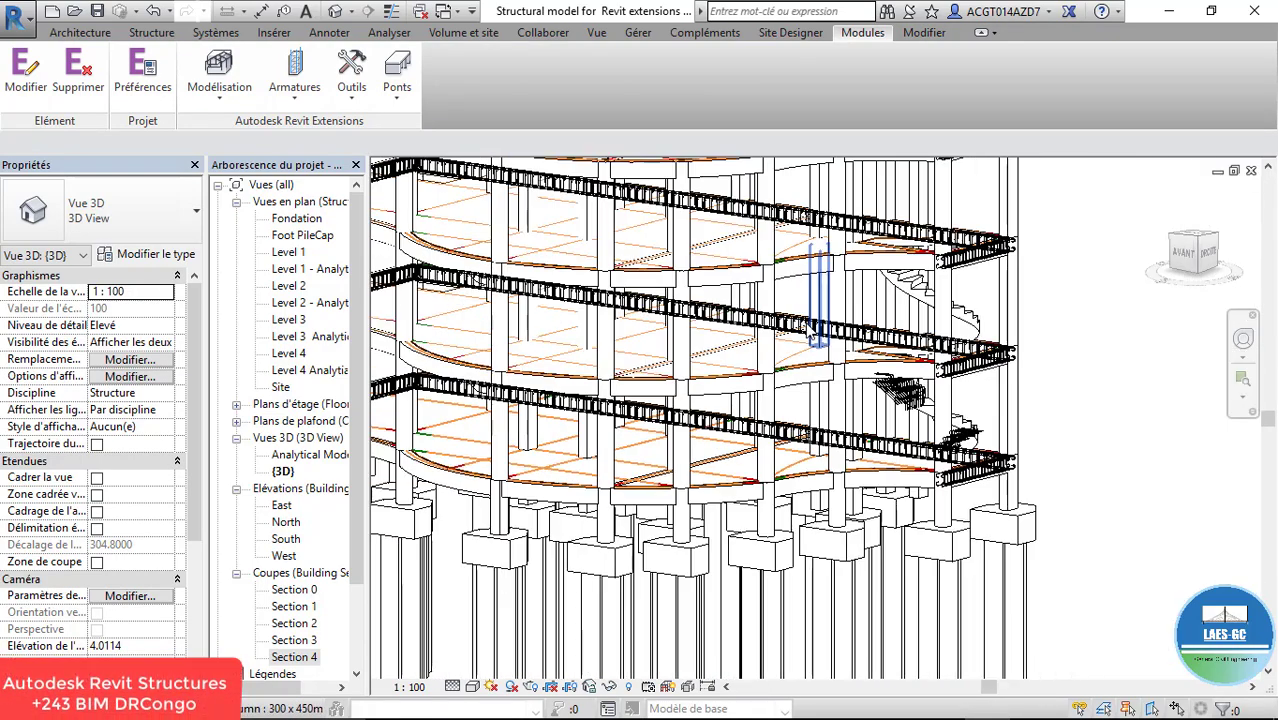
{"action": "scroll", "coordinate": [720, 340], "scroll_direction": "down", "scroll_amount": 4}
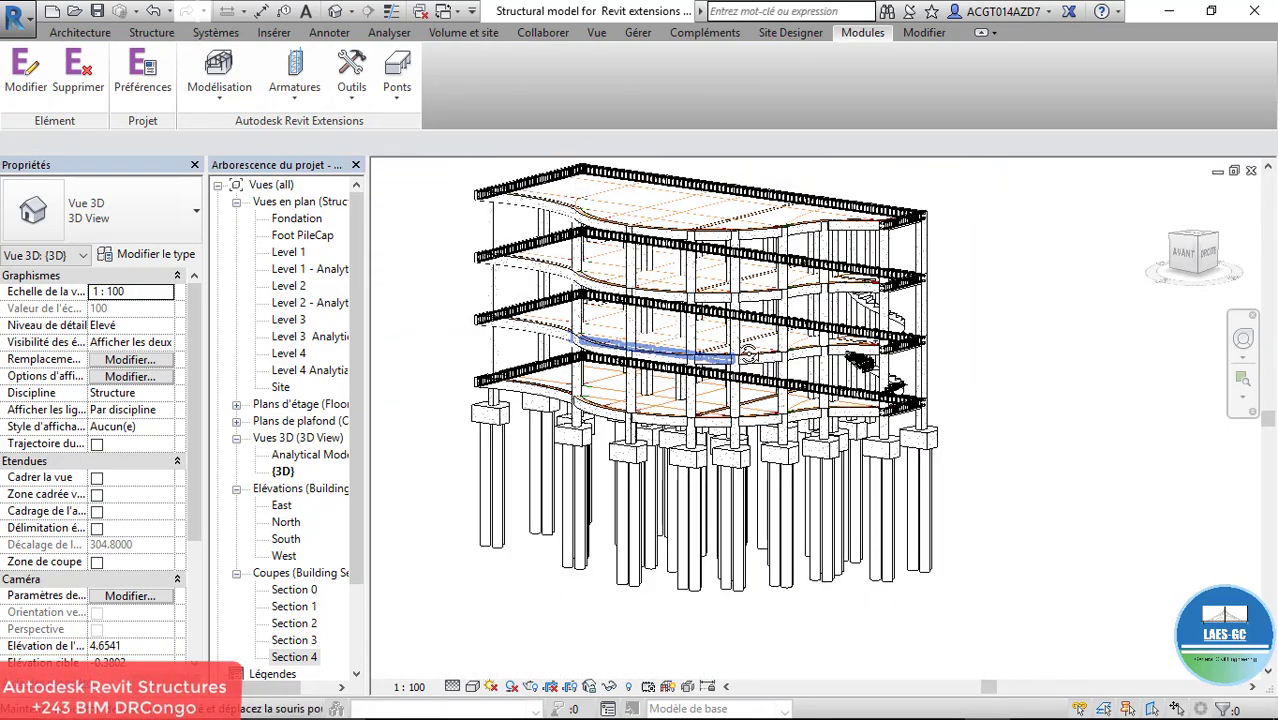
{"action": "middle_click_drag", "start_coordinate": [712, 342], "coordinate": [690, 372], "text": "shift"}
{"action": "scroll", "coordinate": [686, 370], "scroll_direction": "up", "scroll_amount": 5}
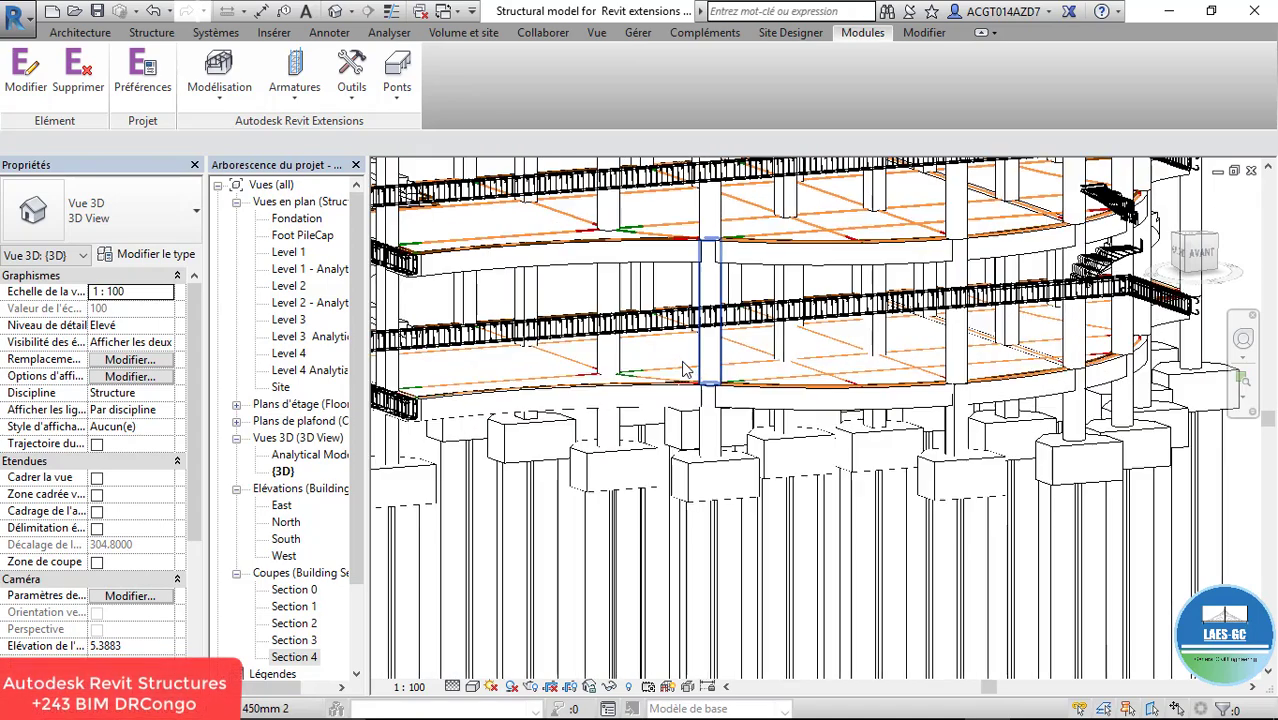